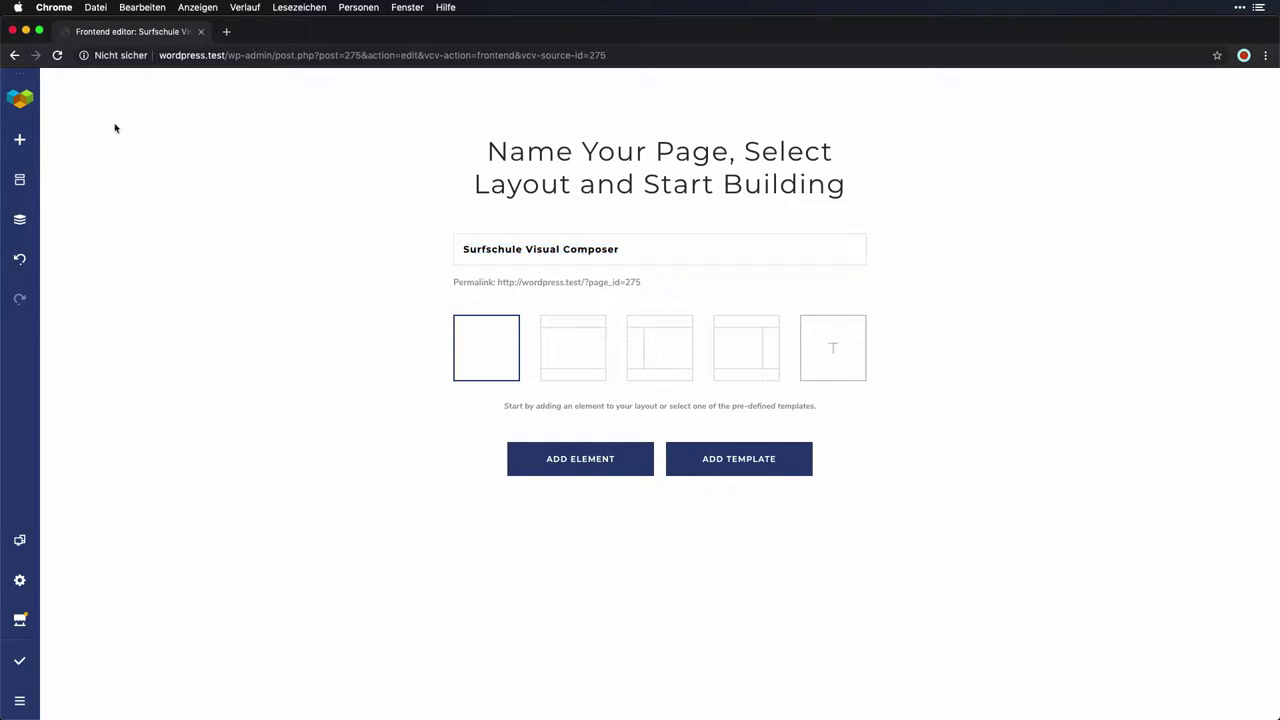
# Step: Browse the content elements available for the page, previewing the Icon and Text Block elements
pyautogui.moveTo(22, 72); pyautogui.dragTo(12, 280)
pyautogui.click(26, 144)
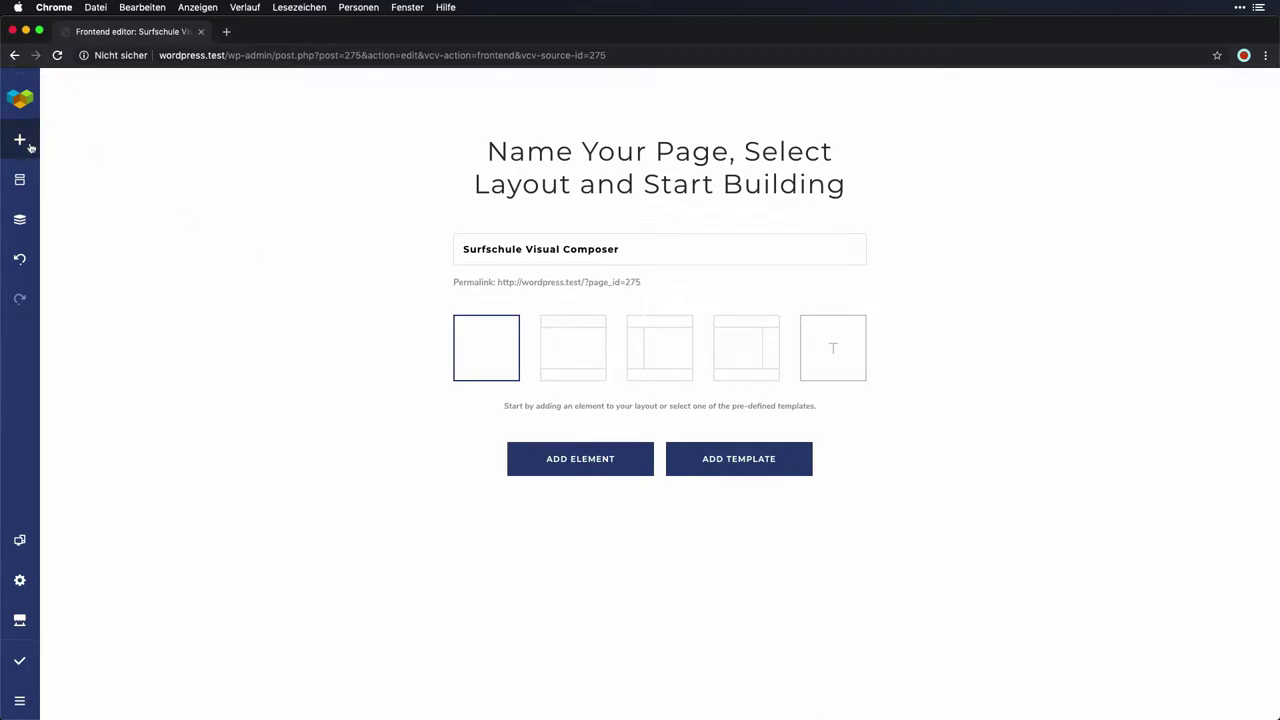
pyautogui.moveTo(167, 388)
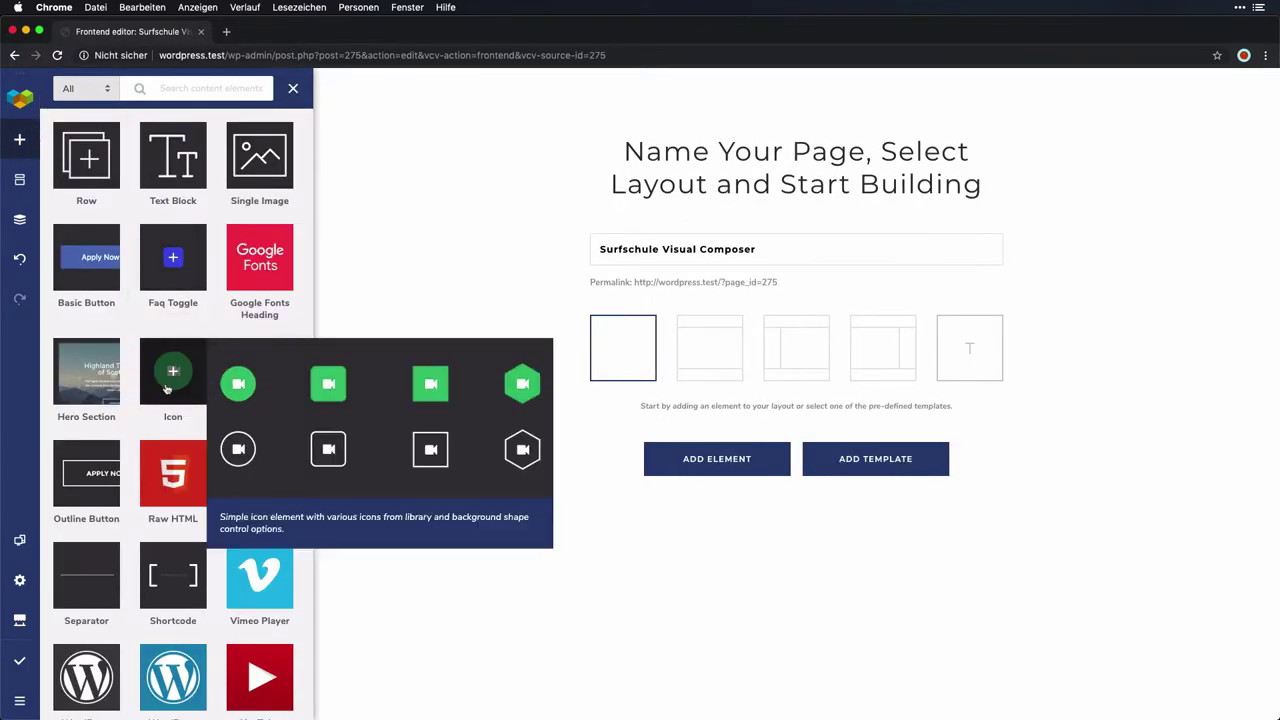
pyautogui.scroll(-3, 167, 389)
pyautogui.scroll(3, 167, 390)
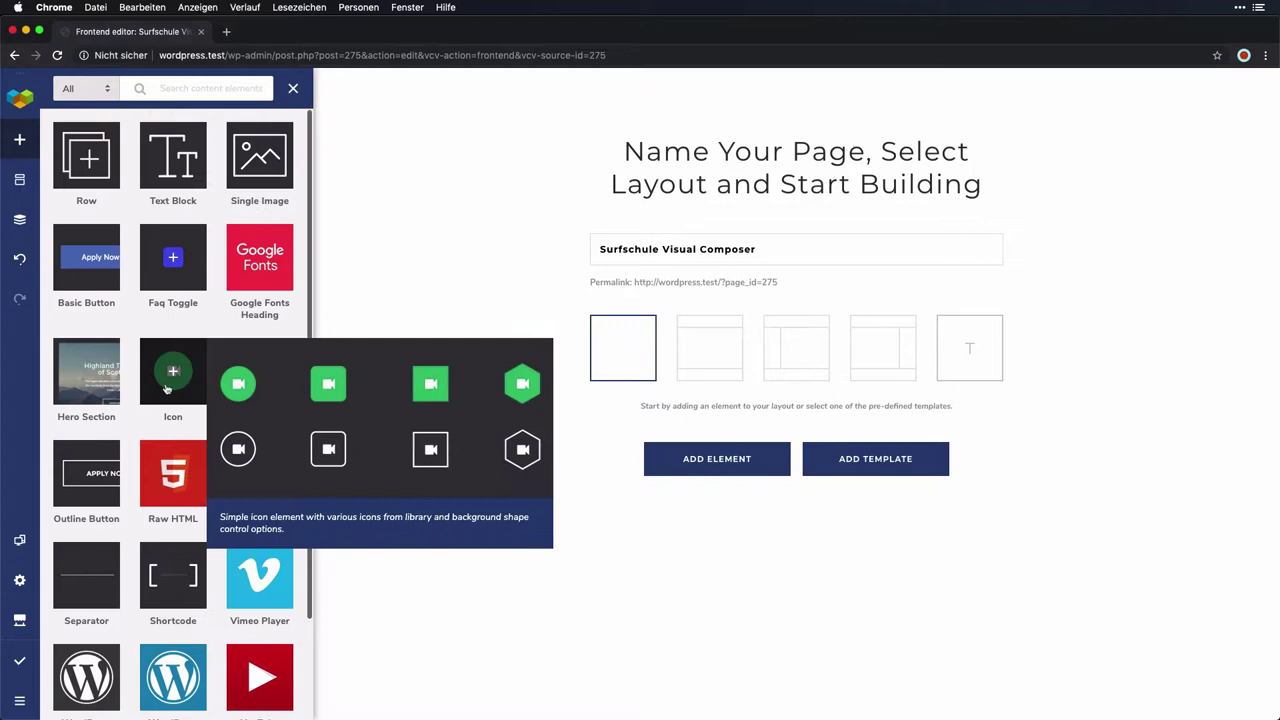
pyautogui.moveTo(184, 211)
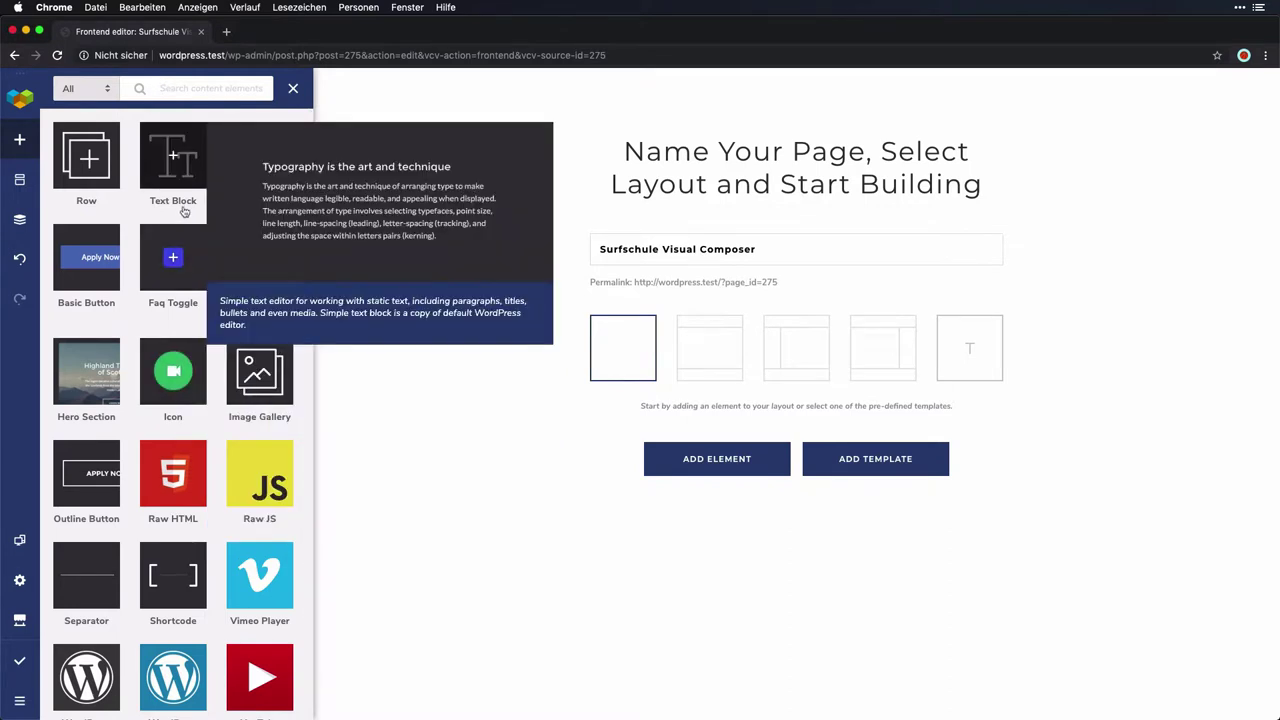
# Step: Look at the available page templates and the page's element tree
pyautogui.click(19, 180)
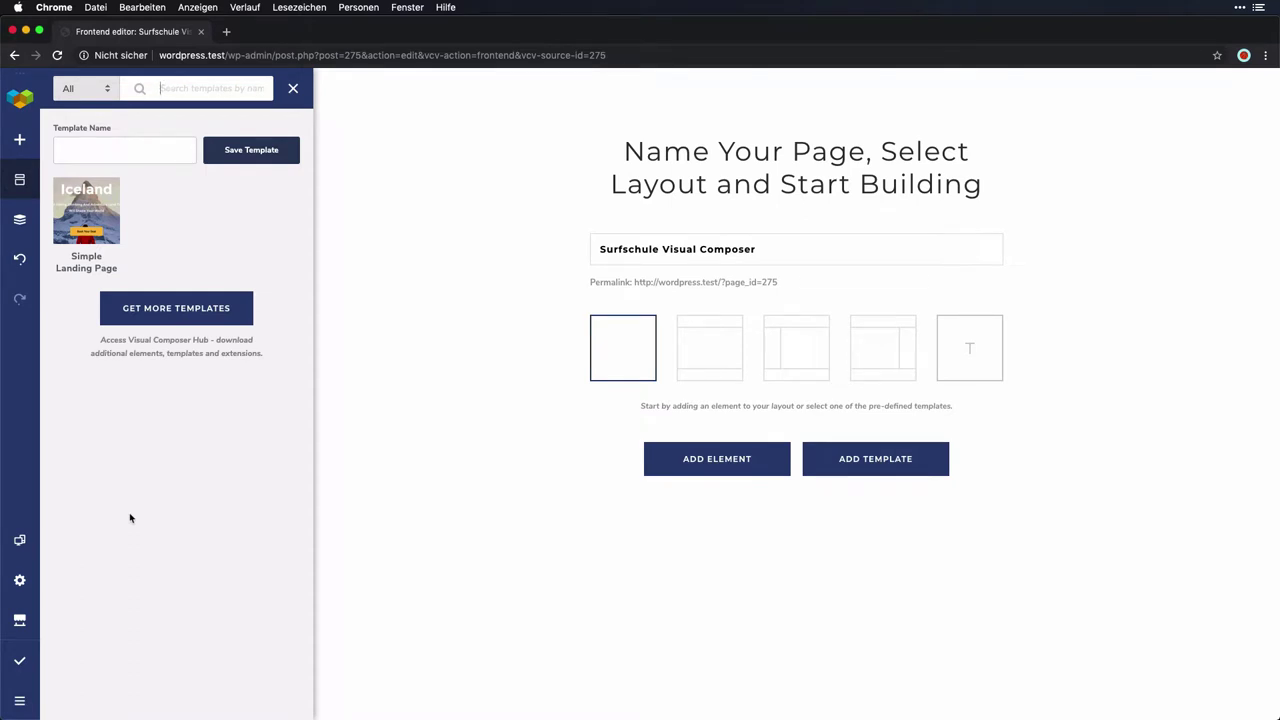
pyautogui.click(28, 218)
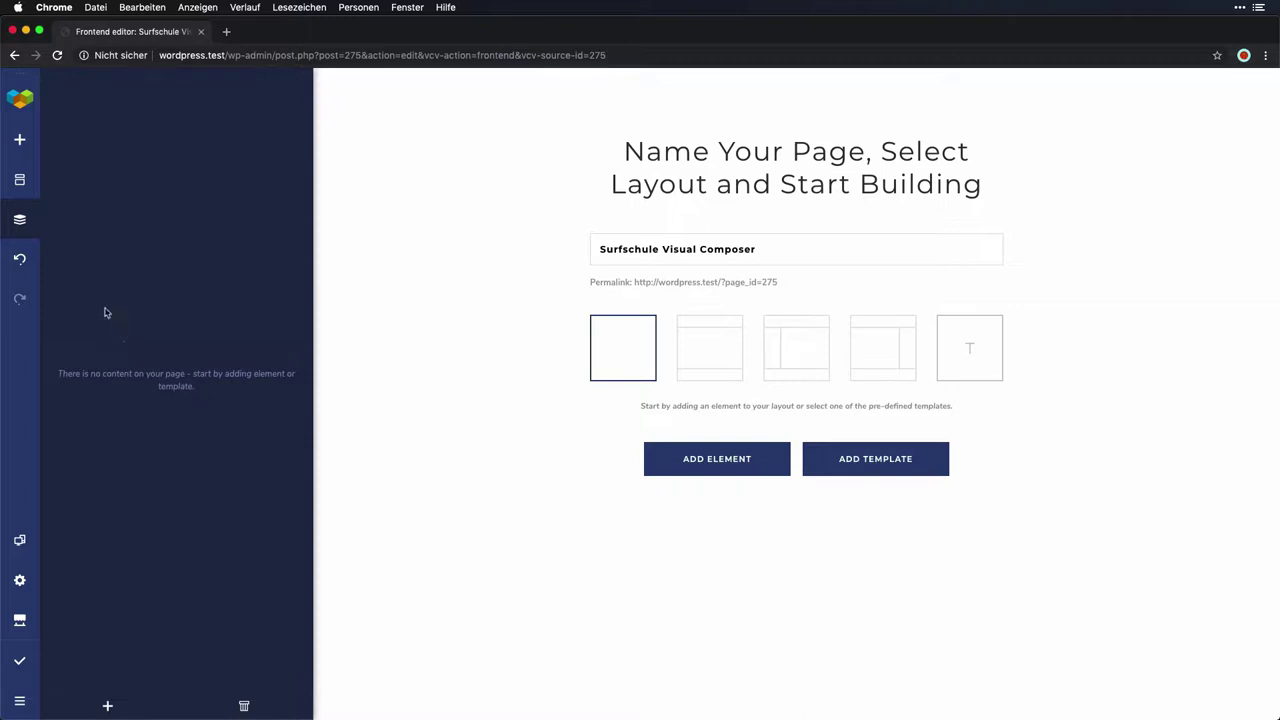
# Step: Preview the page at mobile portrait size and return to the responsive desktop preview
pyautogui.click(19, 540)
pyautogui.click(191, 543)
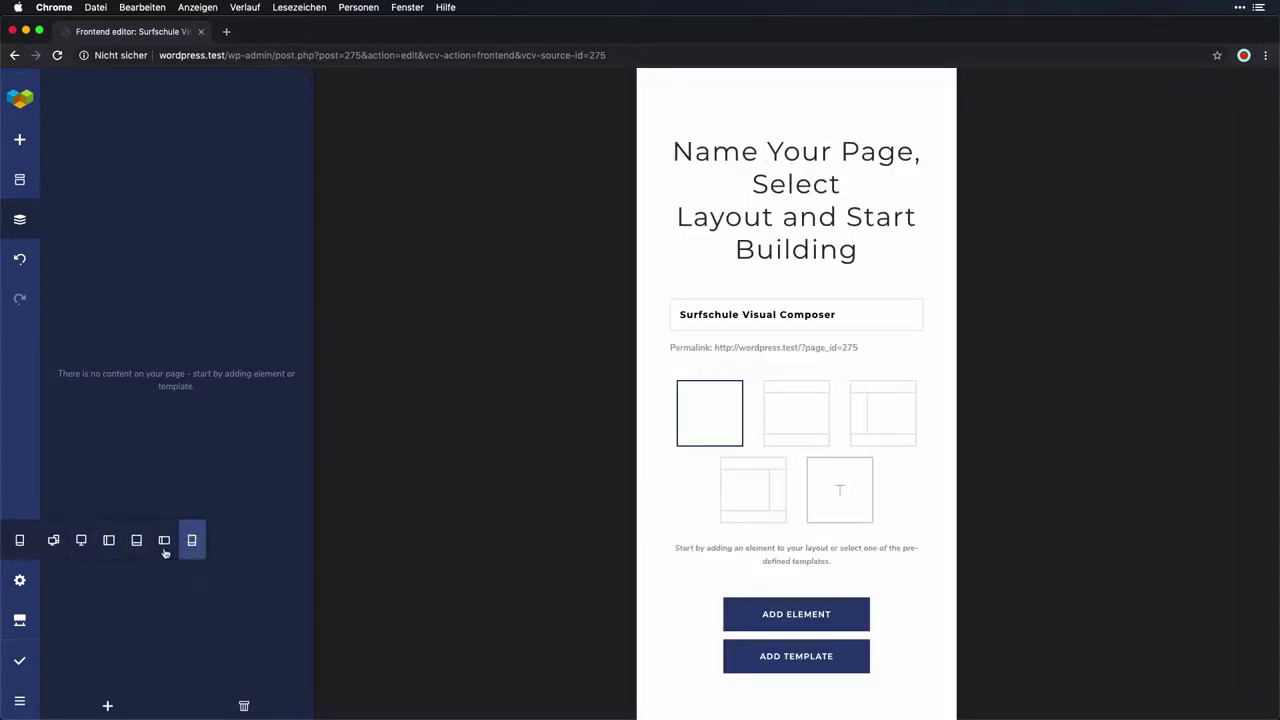
pyautogui.click(54, 540)
pyautogui.click(117, 490)
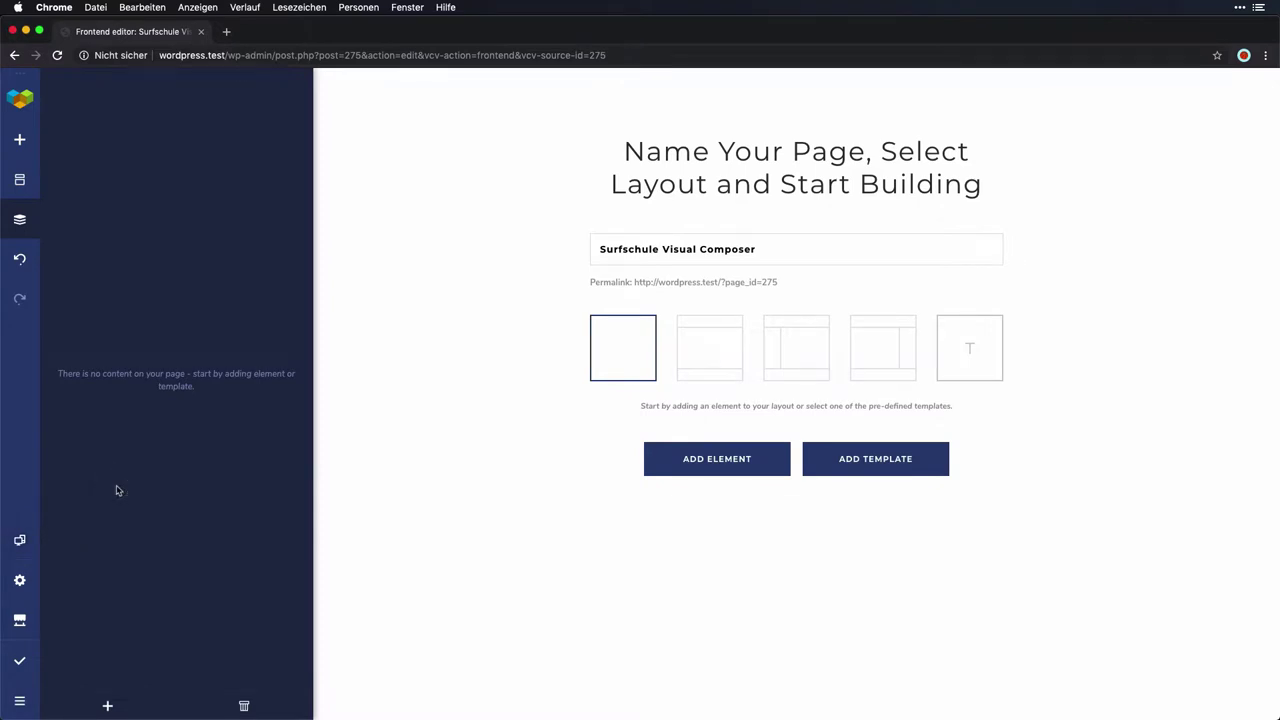
# Step: Look at the page's layout and custom CSS settings and the editor's further options
pyautogui.click(21, 580)
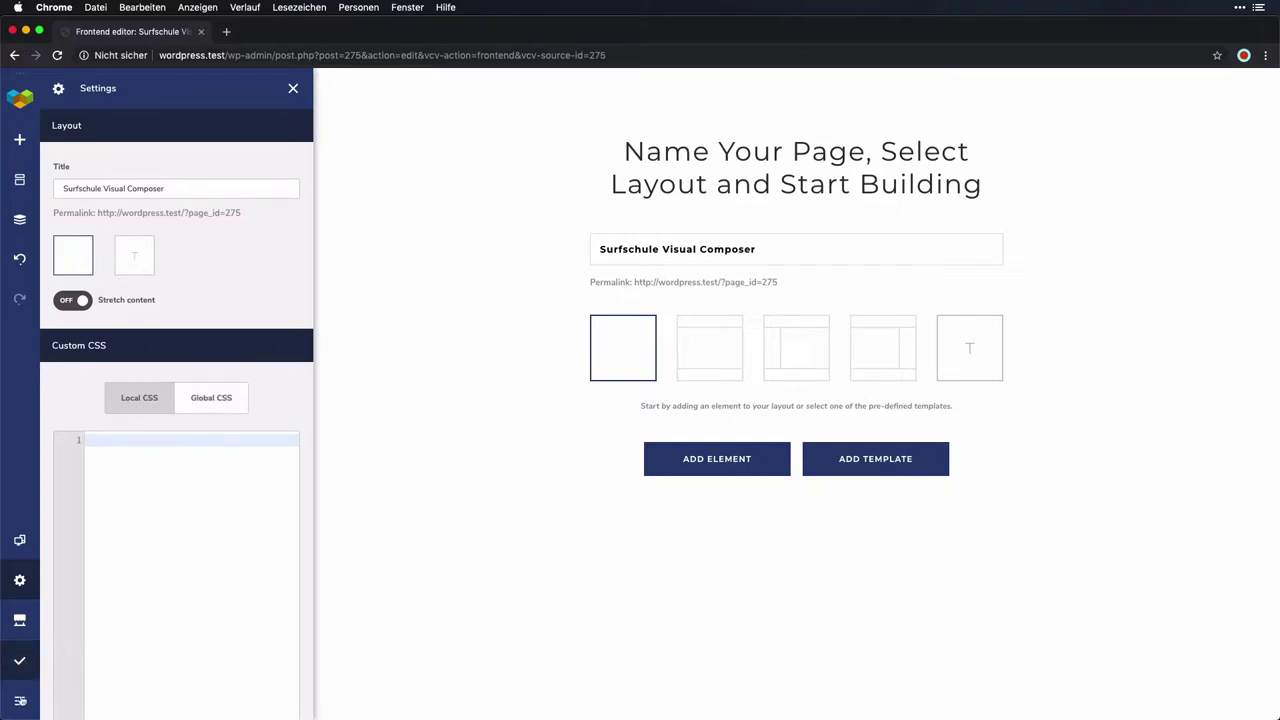
pyautogui.click(19, 699)
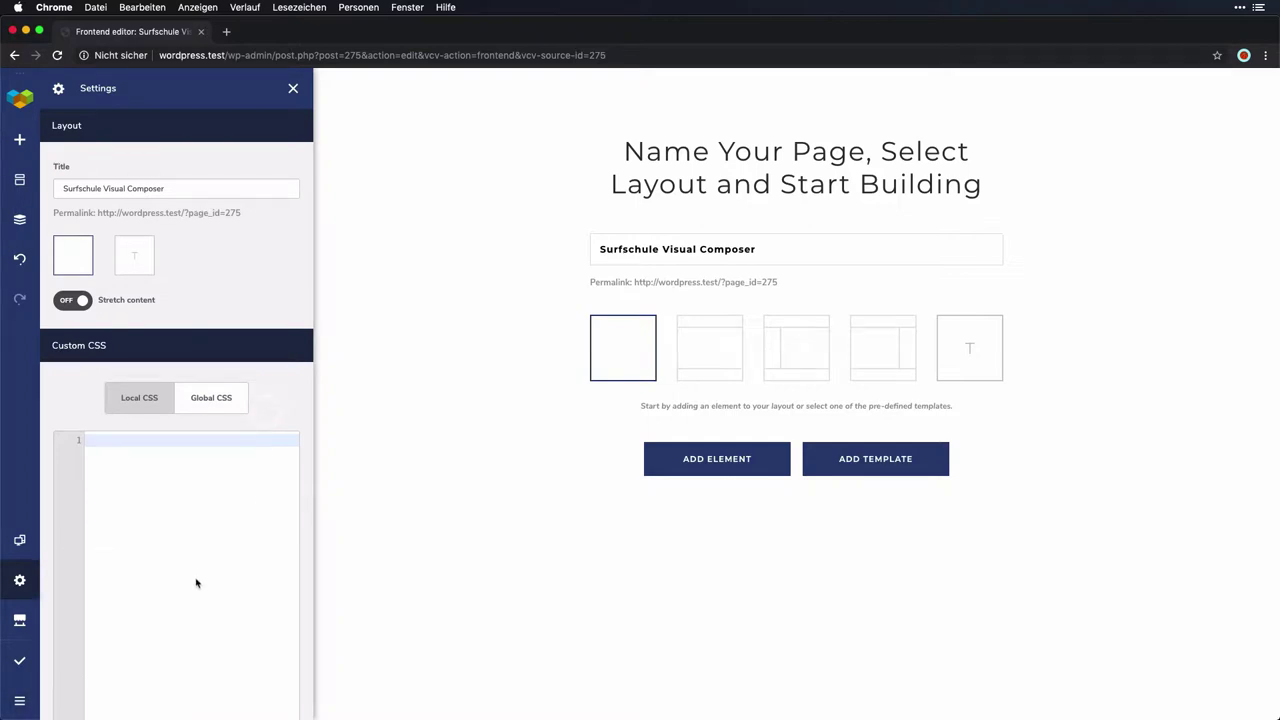
# Step: Browse the full catalogue of downloadable elements in the Visual Composer Hub
pyautogui.click(24, 625)
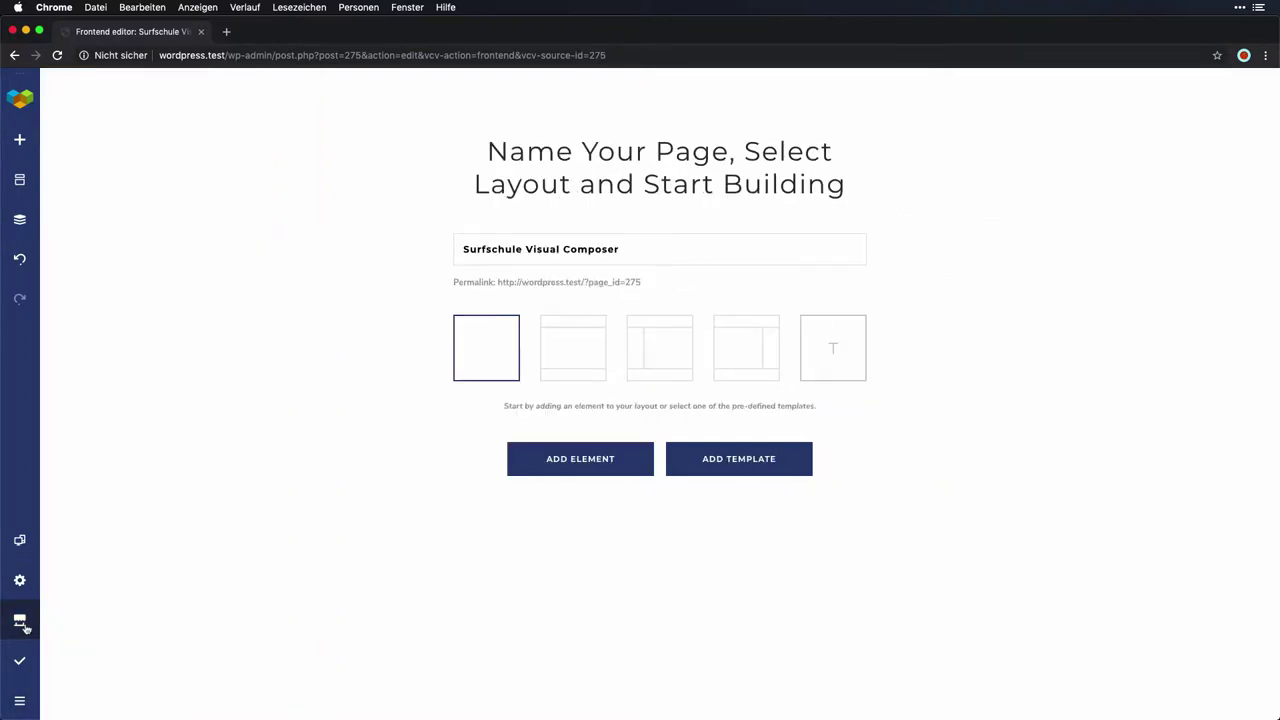
pyautogui.click(22, 624)
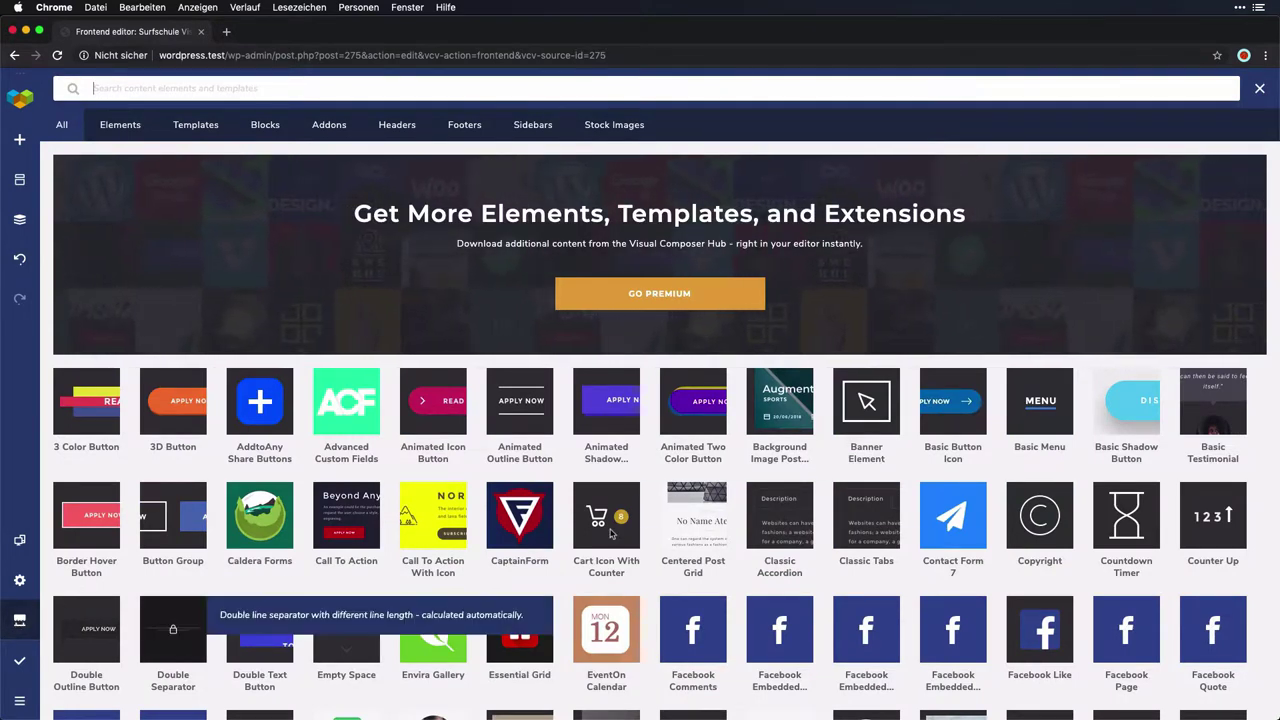
pyautogui.moveTo(612, 533)
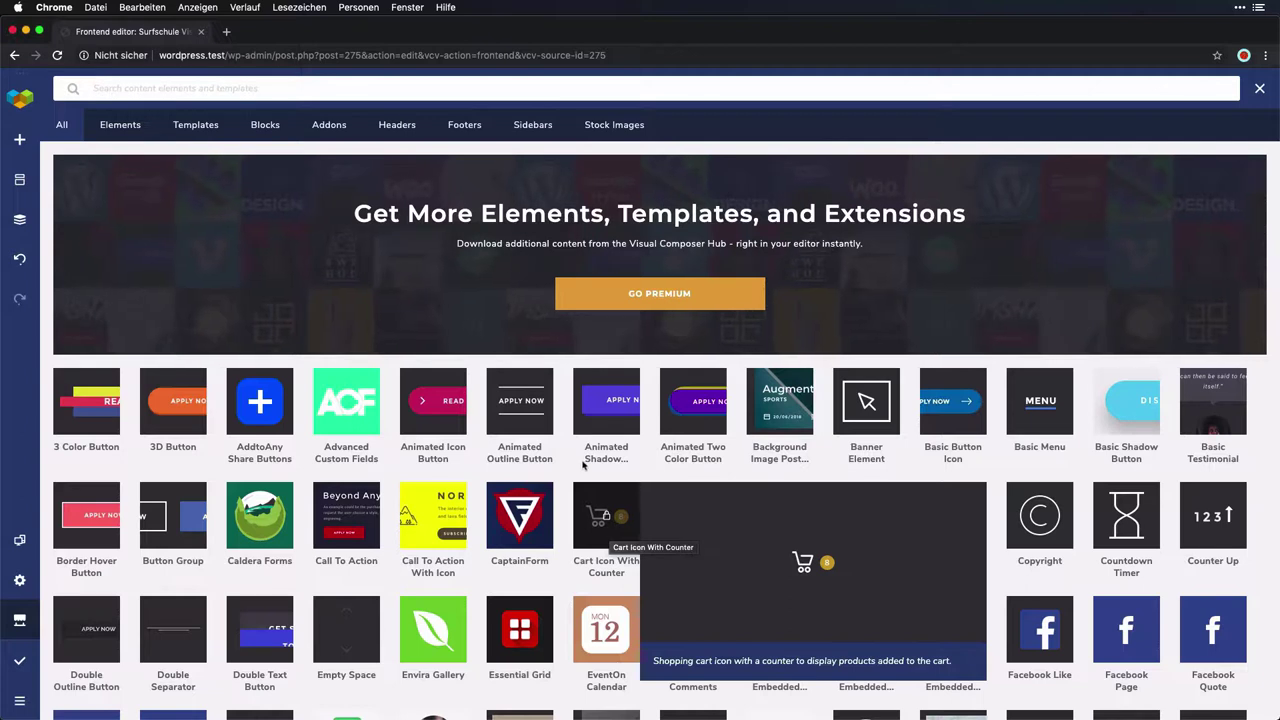
pyautogui.scroll(-5, 554, 482)
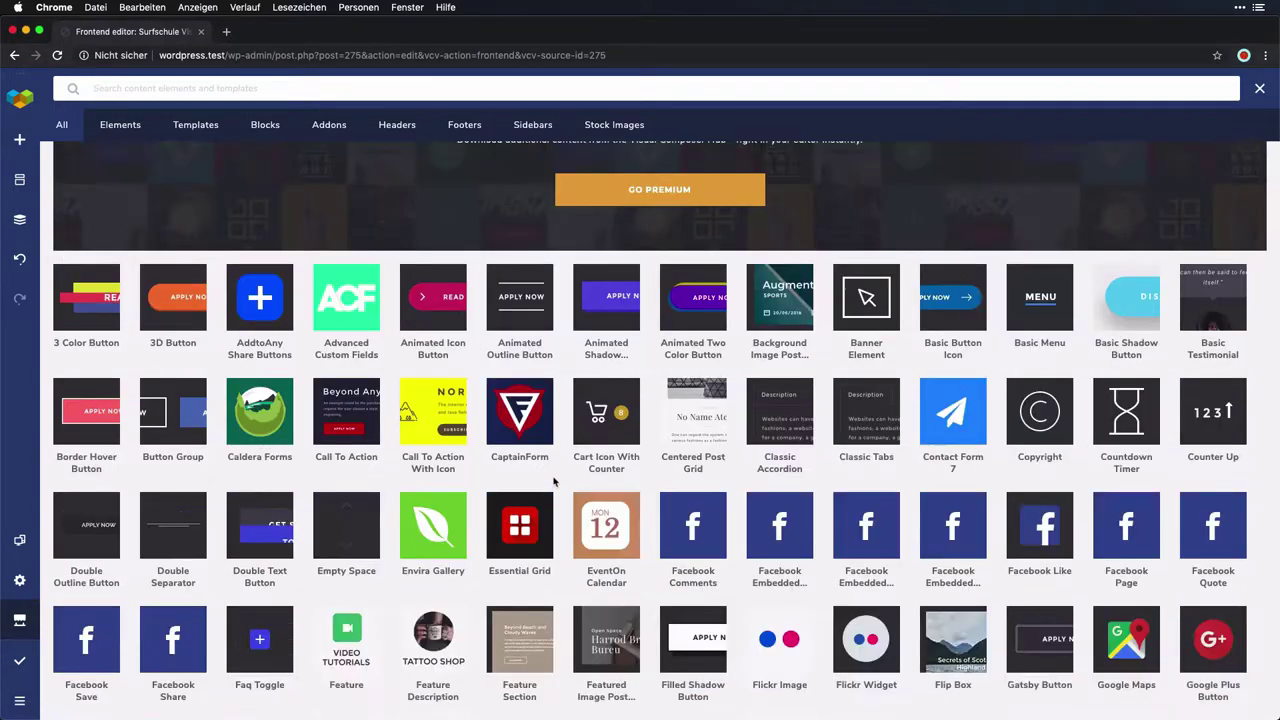
pyautogui.scroll(-8, 554, 482)
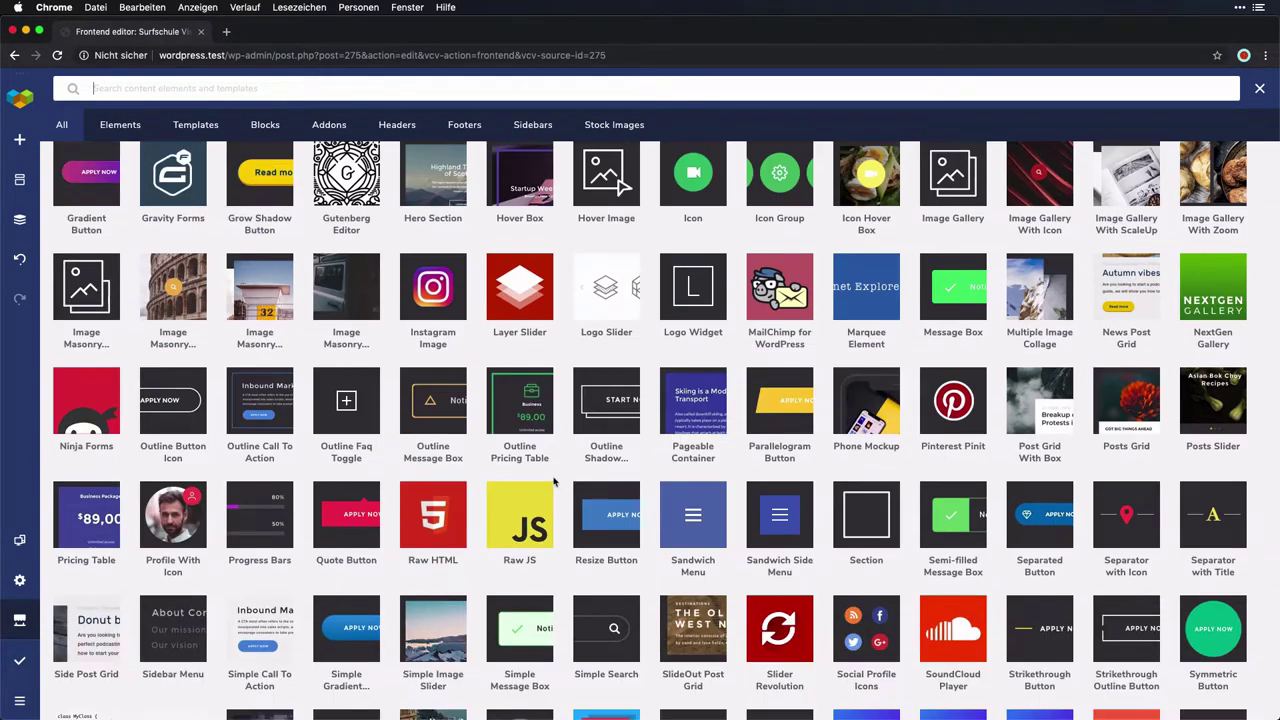
pyautogui.scroll(12, 554, 482)
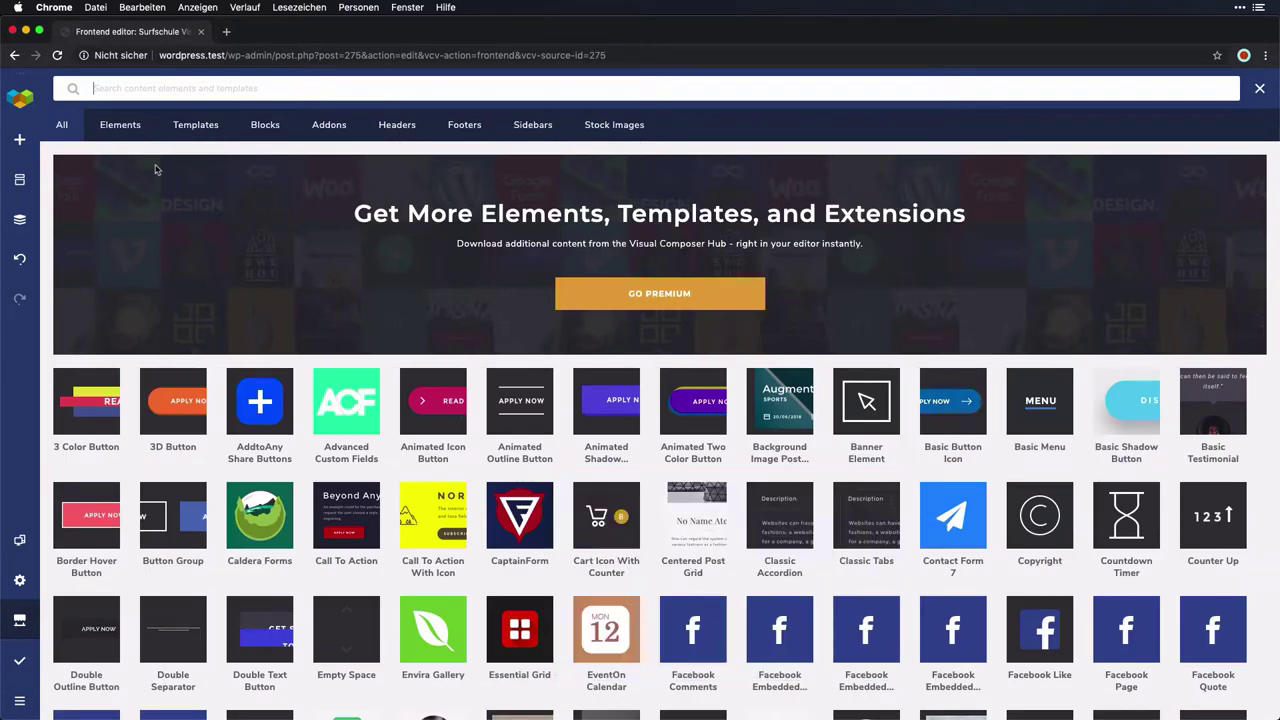
# Step: Filter the Hub to show the free elements, followed by the free templates
pyautogui.moveTo(127, 132)
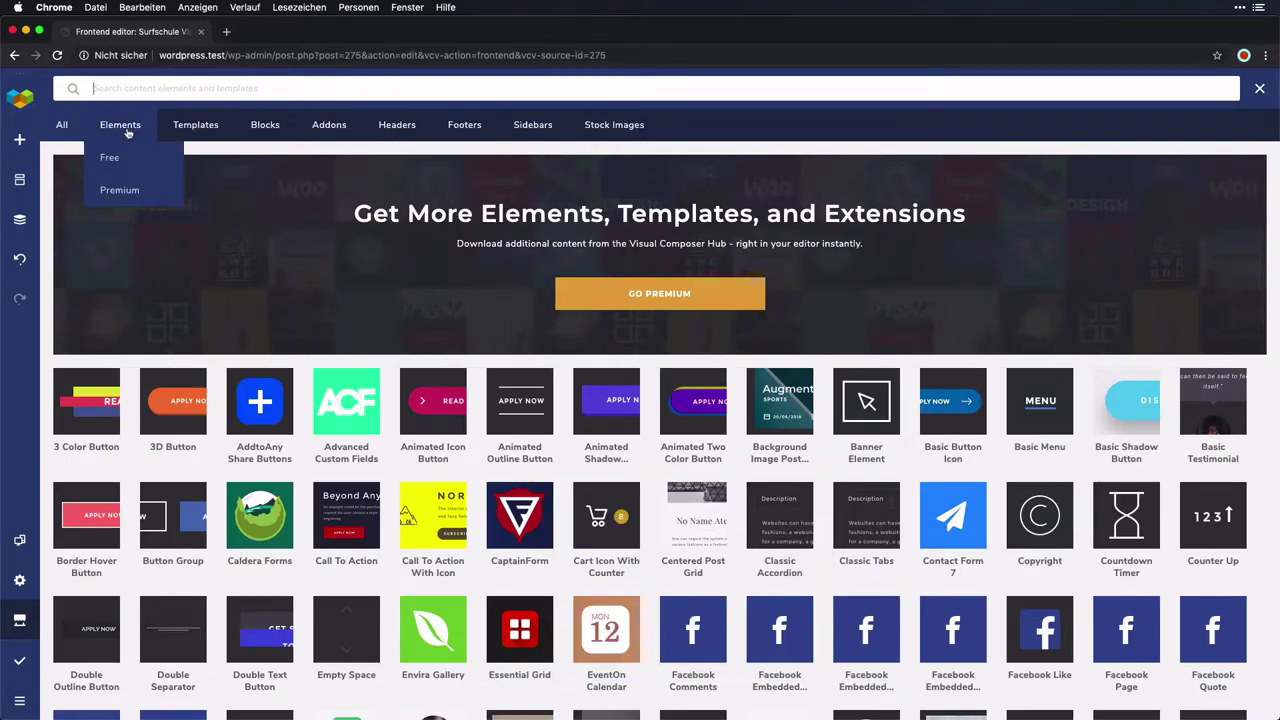
pyautogui.click(116, 159)
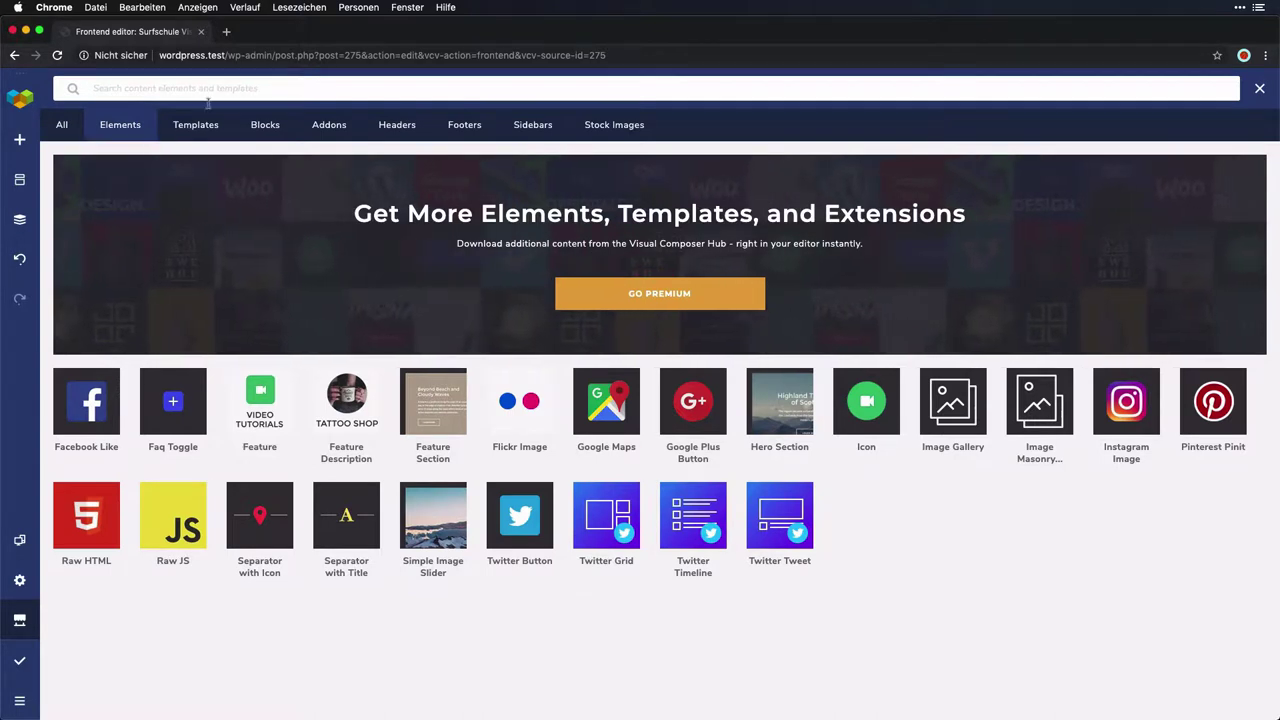
pyautogui.moveTo(195, 125)
pyautogui.click(181, 165)
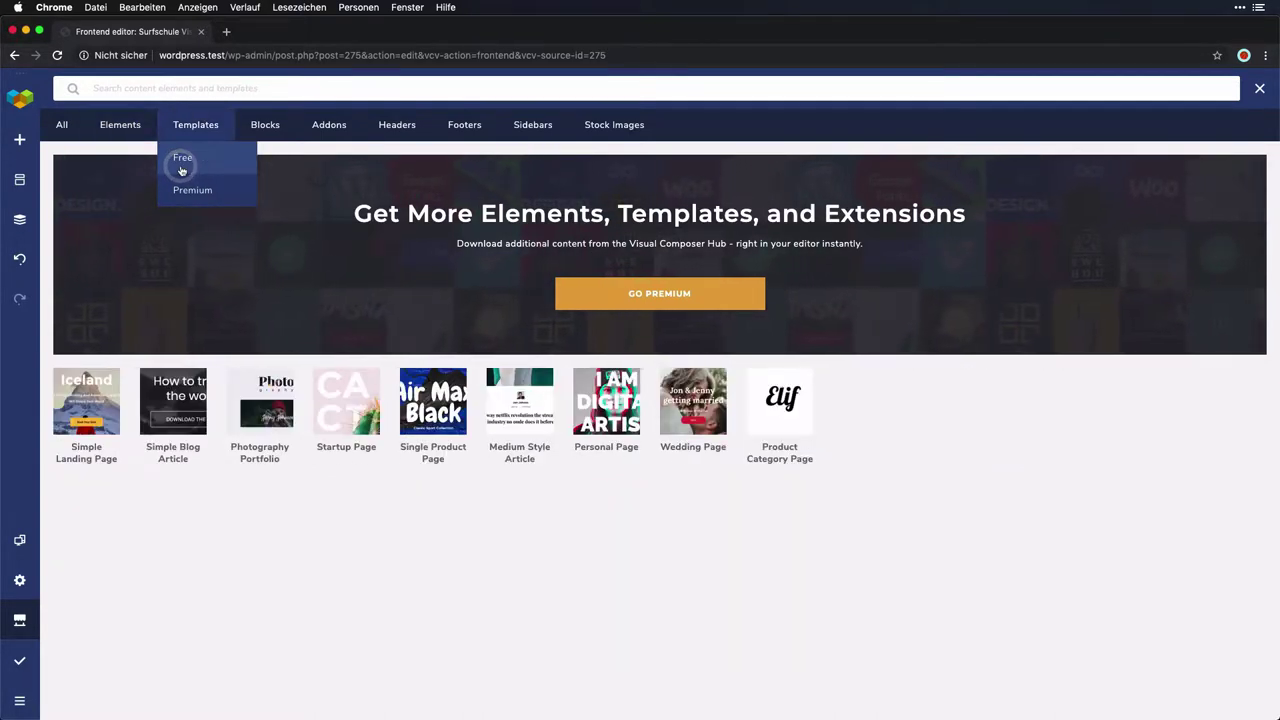
# Step: Look through the remaining Hub categories, from Blocks and Addons to Sidebars and Stock Images
pyautogui.click(263, 125)
pyautogui.click(329, 125)
pyautogui.click(400, 125)
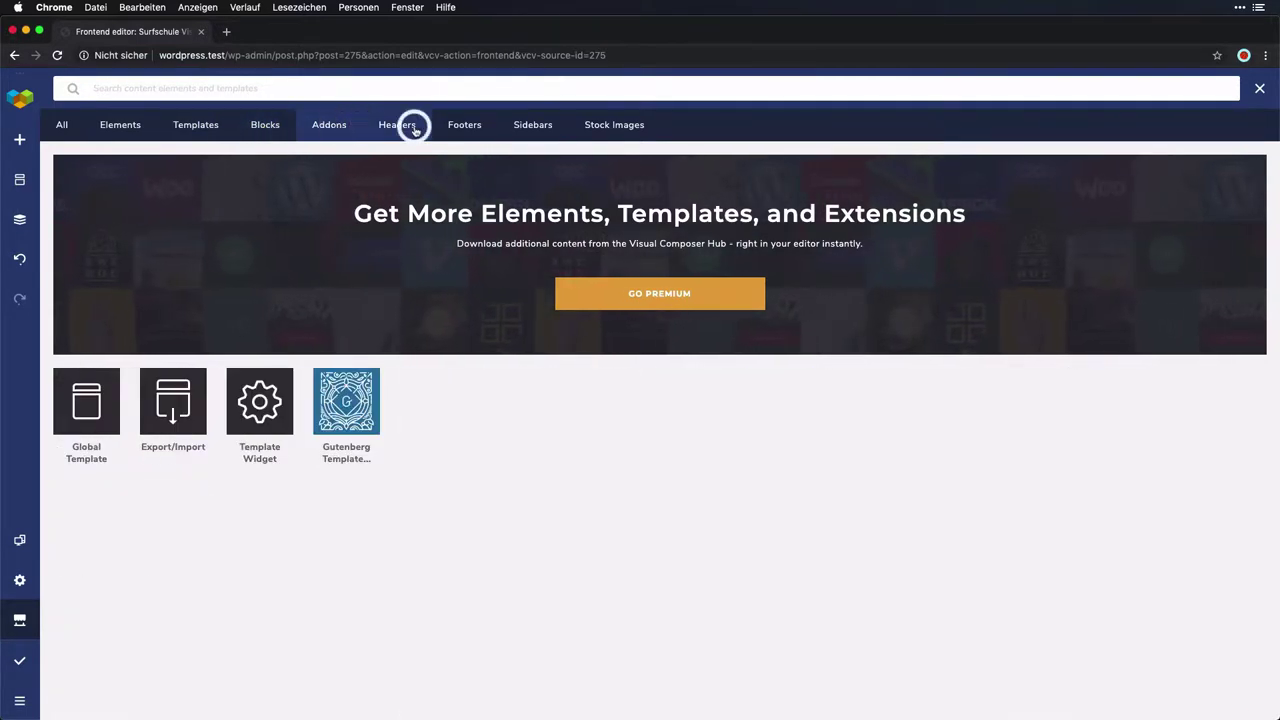
pyautogui.click(464, 126)
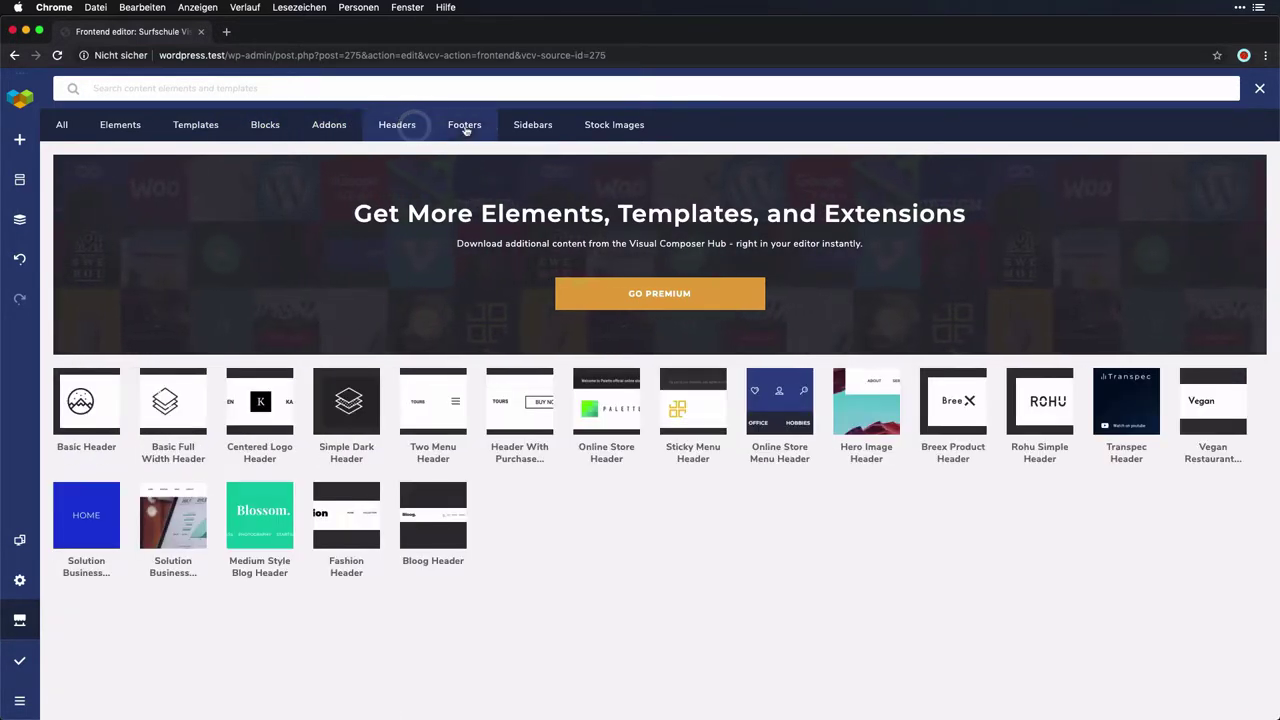
pyautogui.click(525, 125)
pyautogui.click(616, 125)
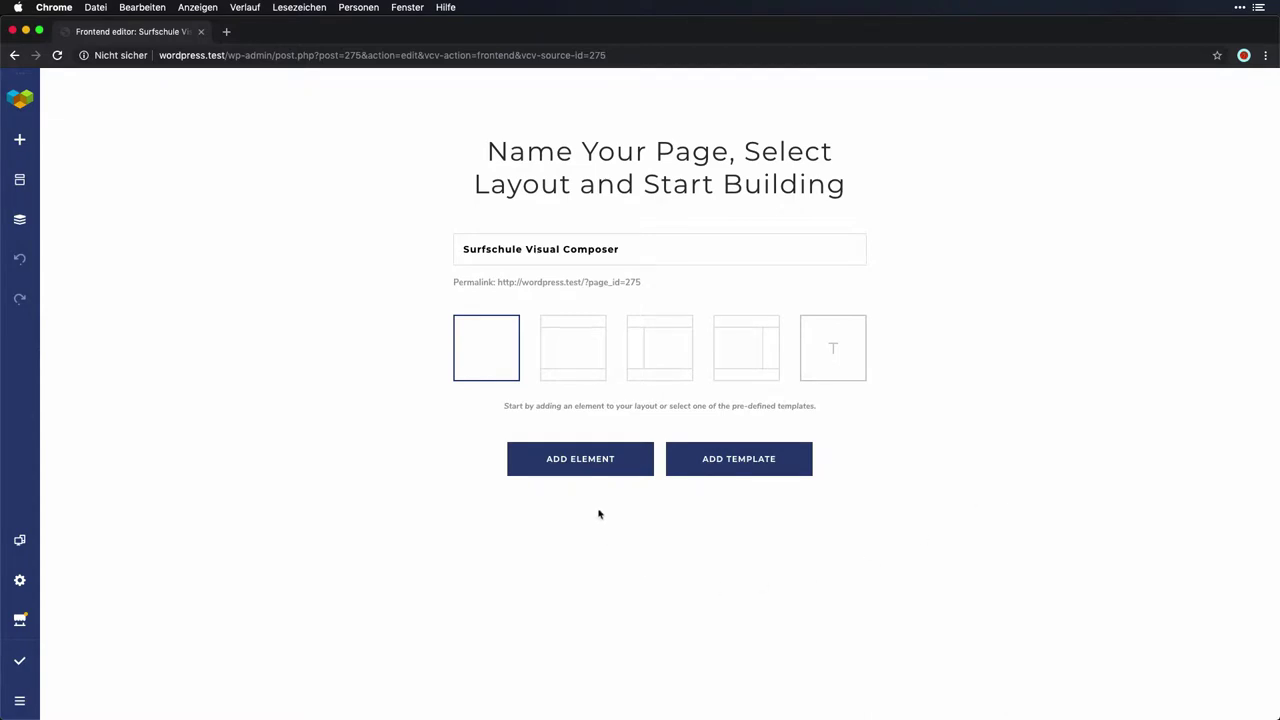
# Step: Add a Row element to the page and set its row width to stretch both row and content
pyautogui.click(595, 461)
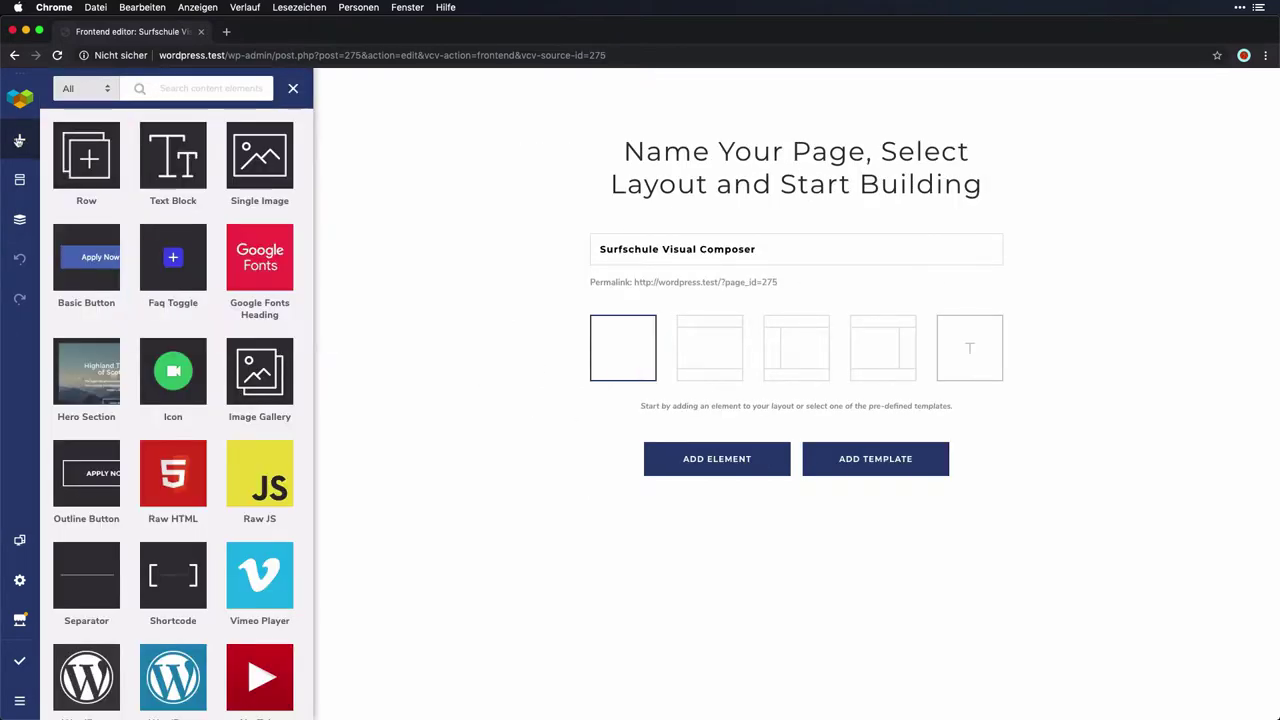
pyautogui.click(95, 156)
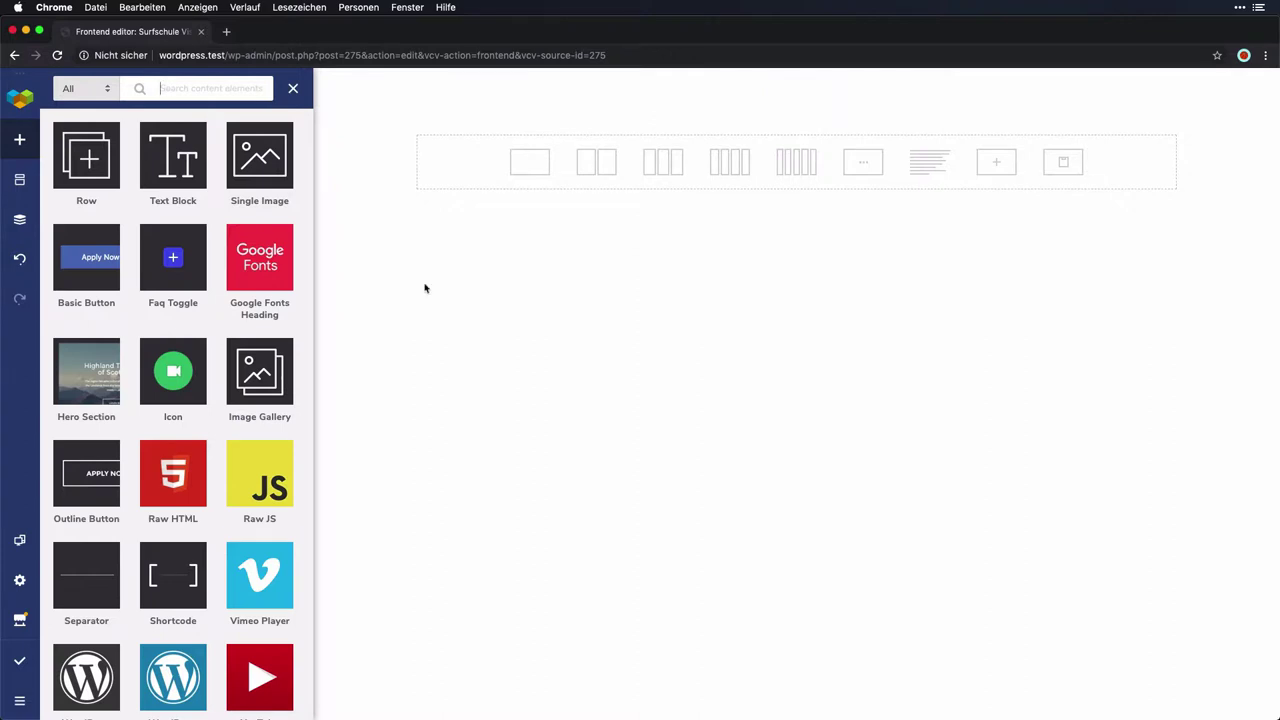
pyautogui.moveTo(560, 89)
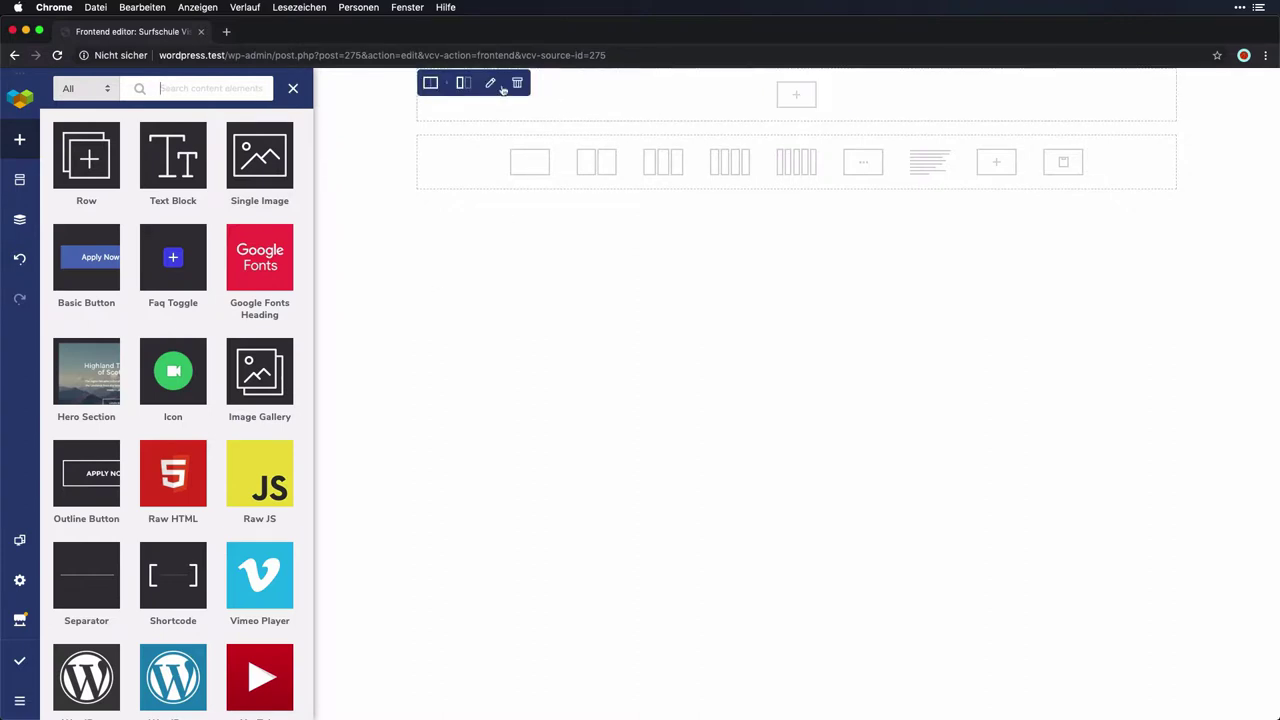
pyautogui.moveTo(431, 88)
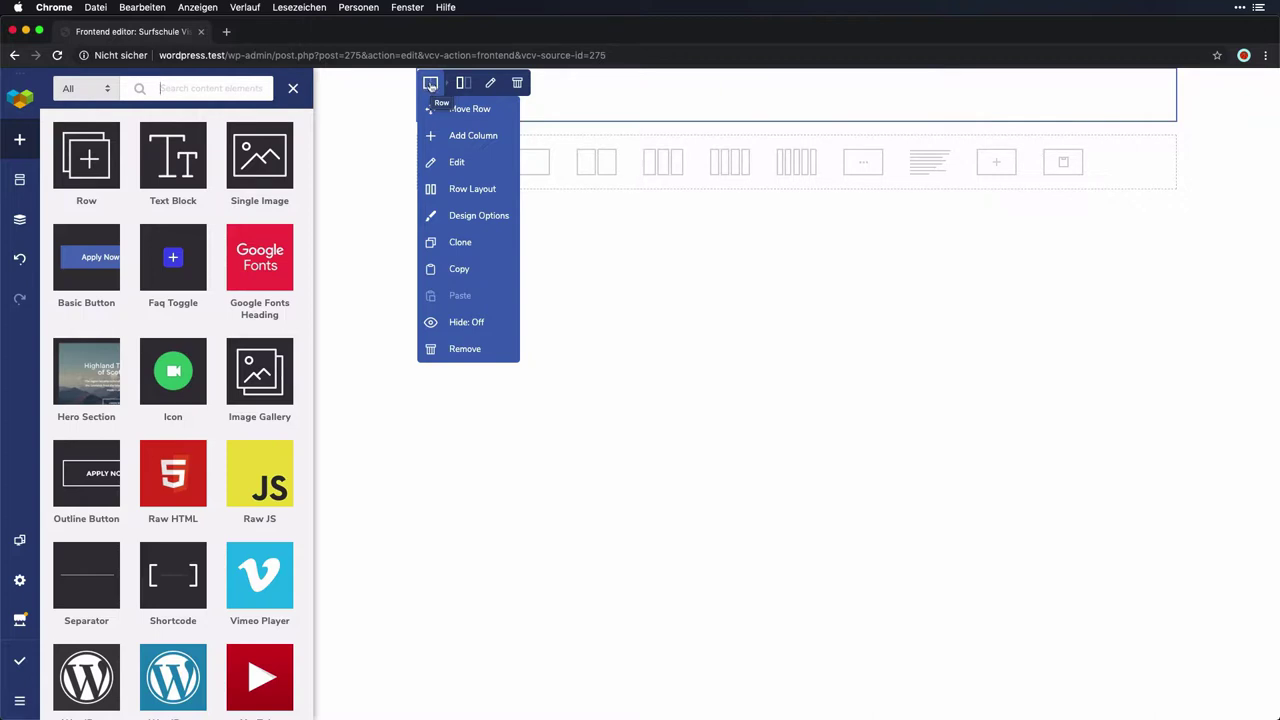
pyautogui.click(457, 162)
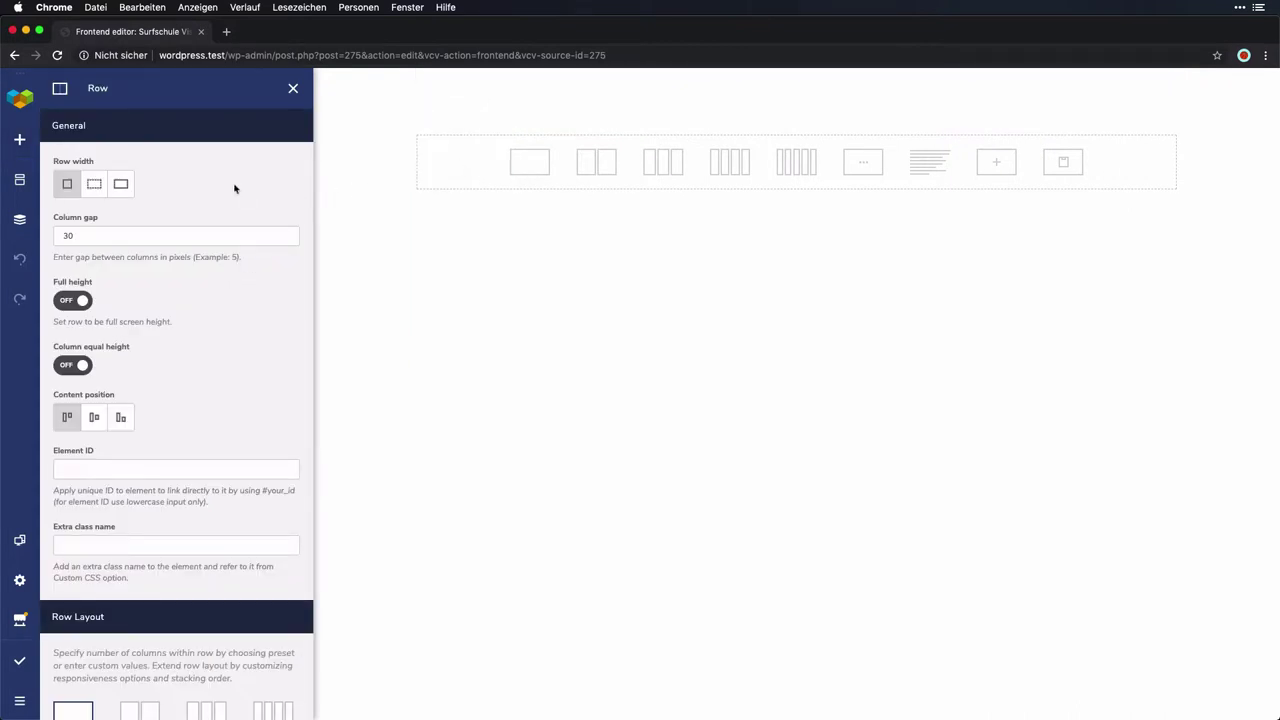
pyautogui.click(121, 187)
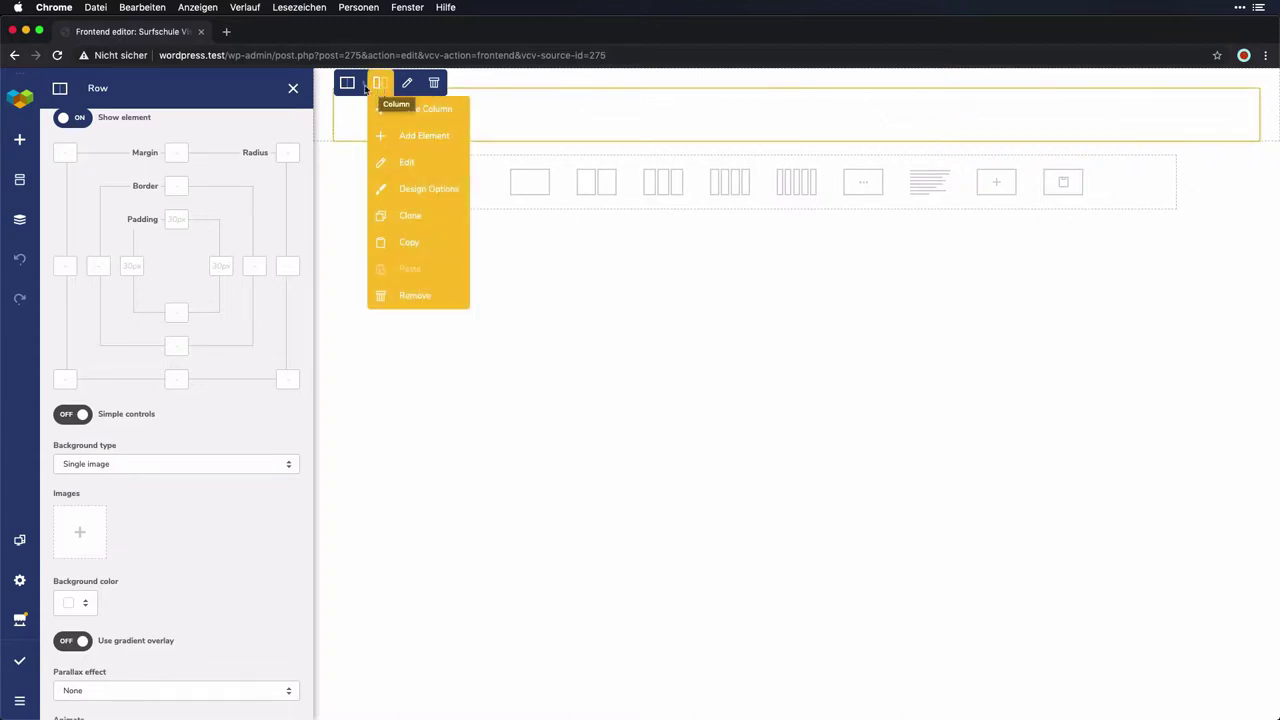
# Step: Add bg2.jpg from the media library as the row's background image in its design options, keeping the Single image background type
pyautogui.moveTo(347, 88)
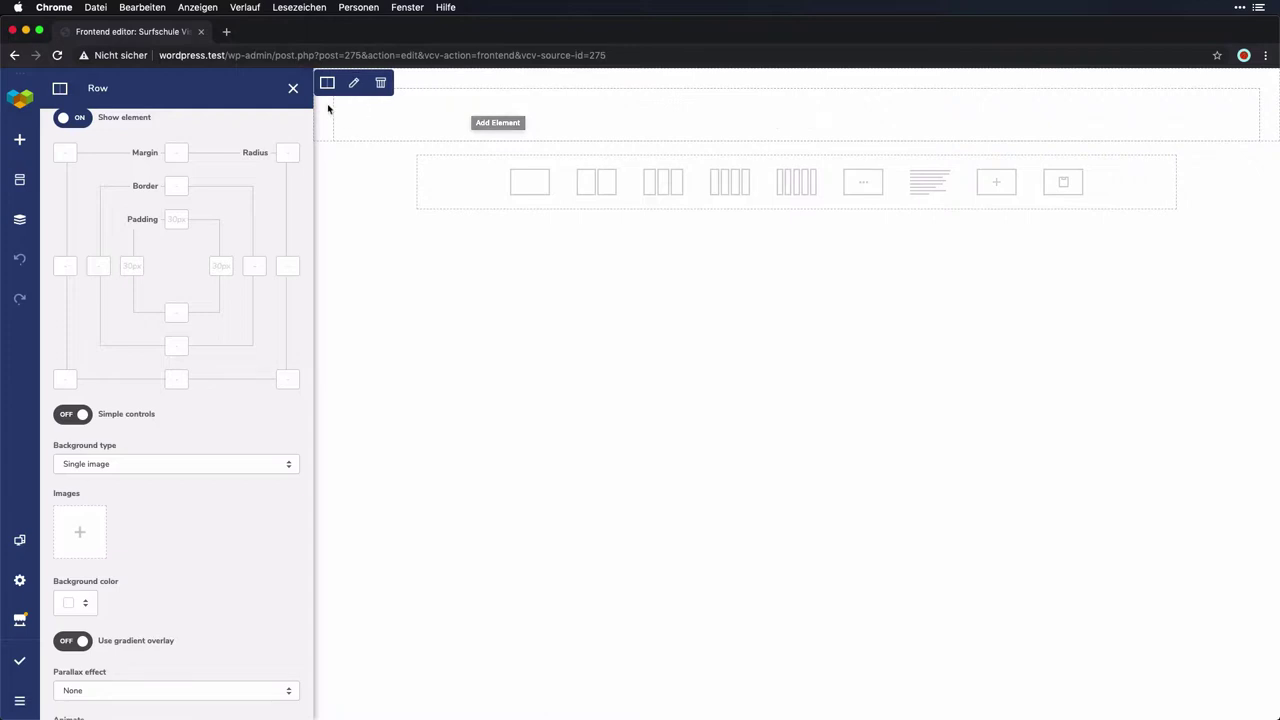
pyautogui.moveTo(328, 86)
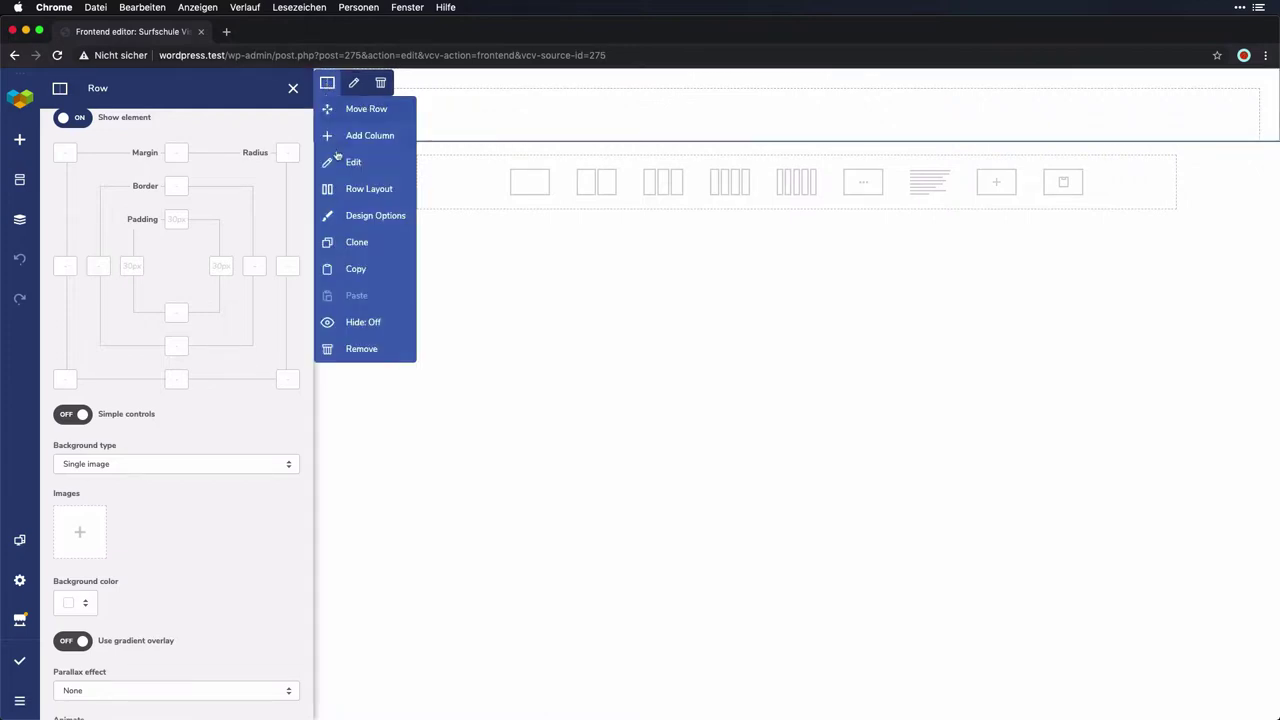
pyautogui.click(375, 216)
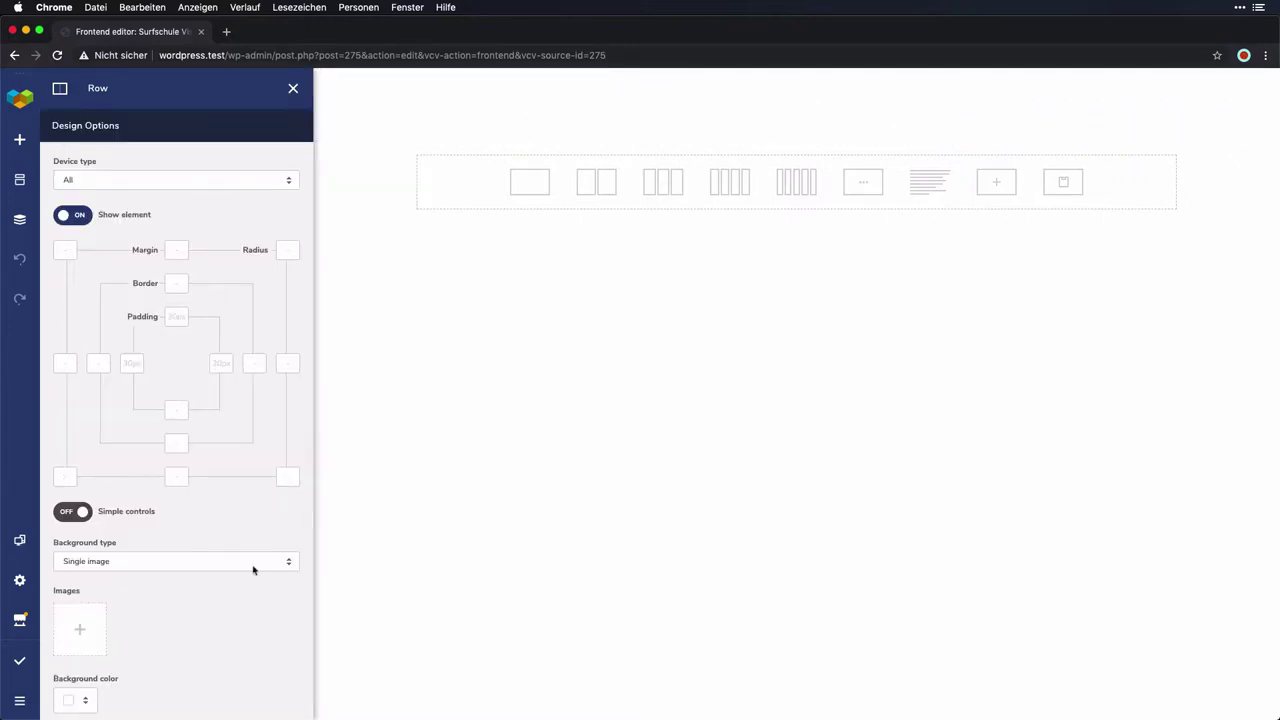
pyautogui.click(115, 562)
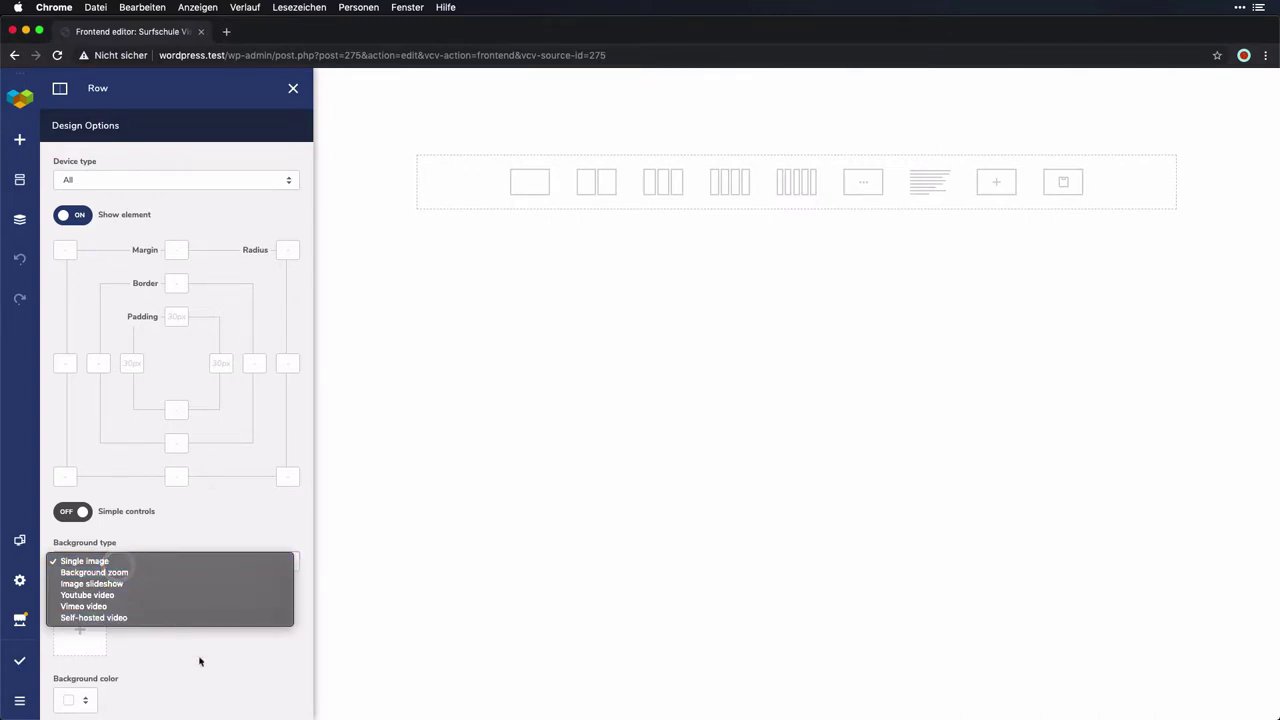
pyautogui.click(200, 659)
pyautogui.scroll(-5, 200, 660)
pyautogui.click(82, 422)
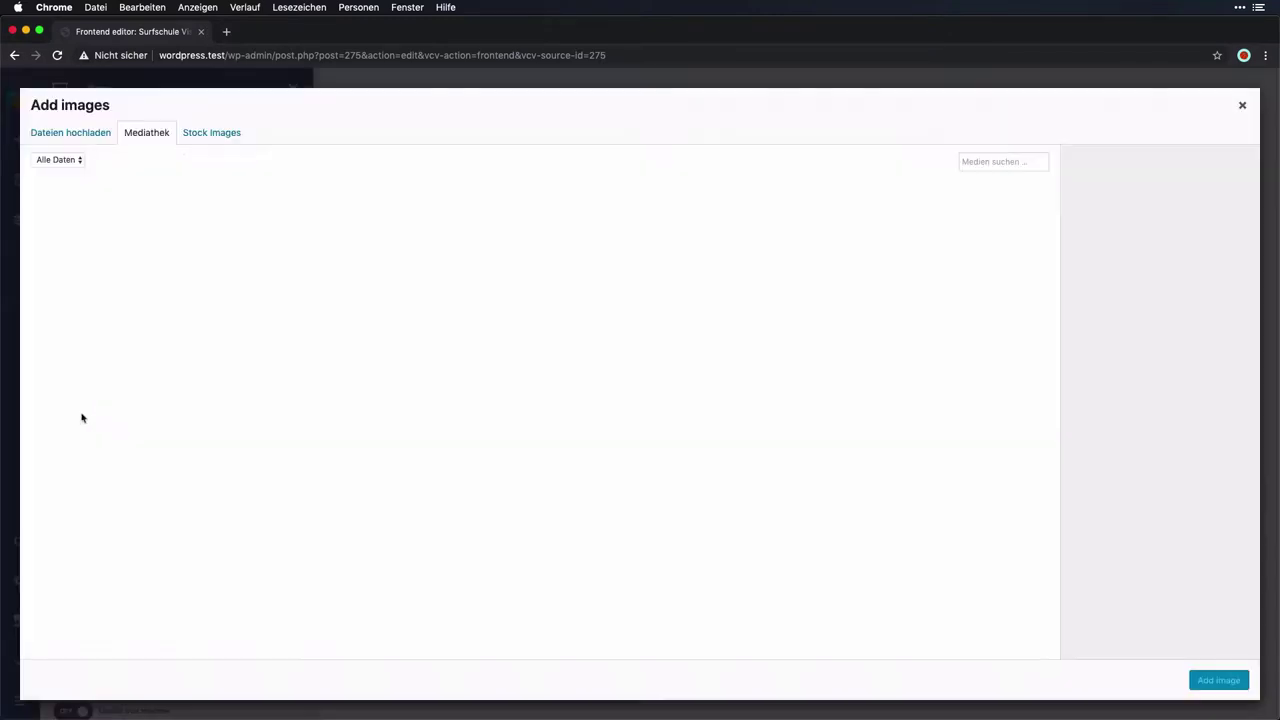
pyautogui.click(715, 320)
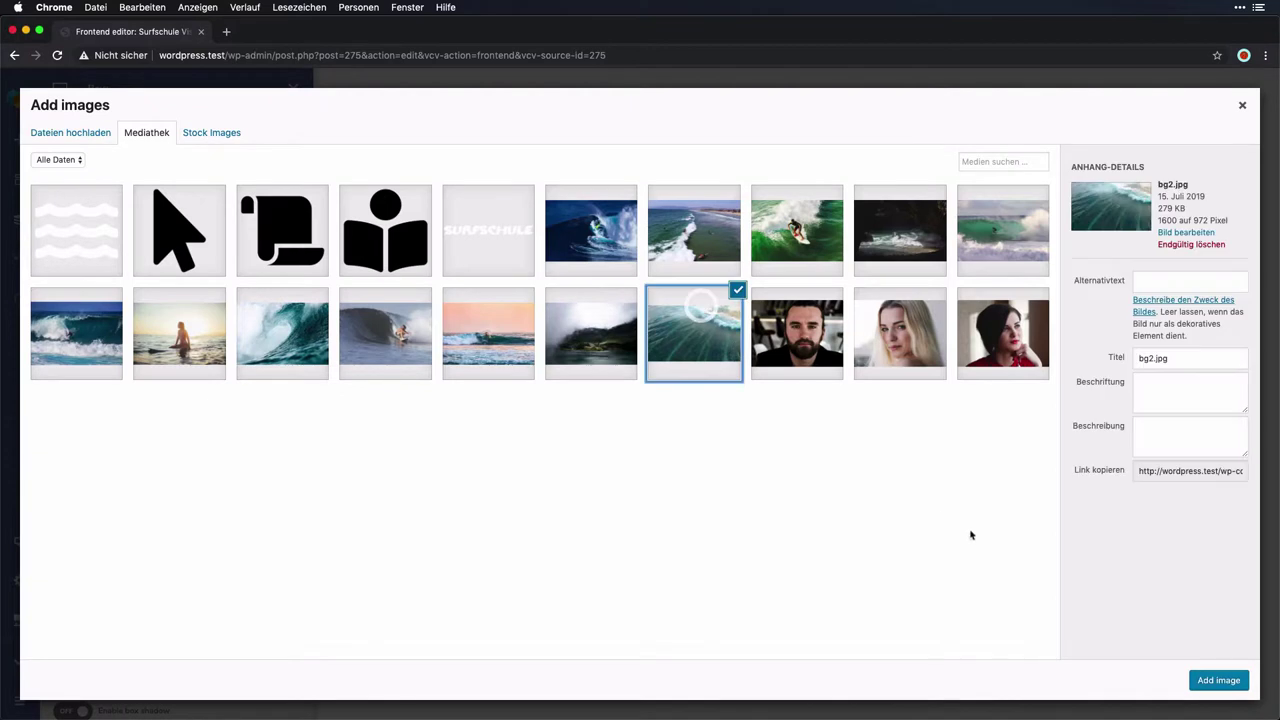
pyautogui.click(1222, 681)
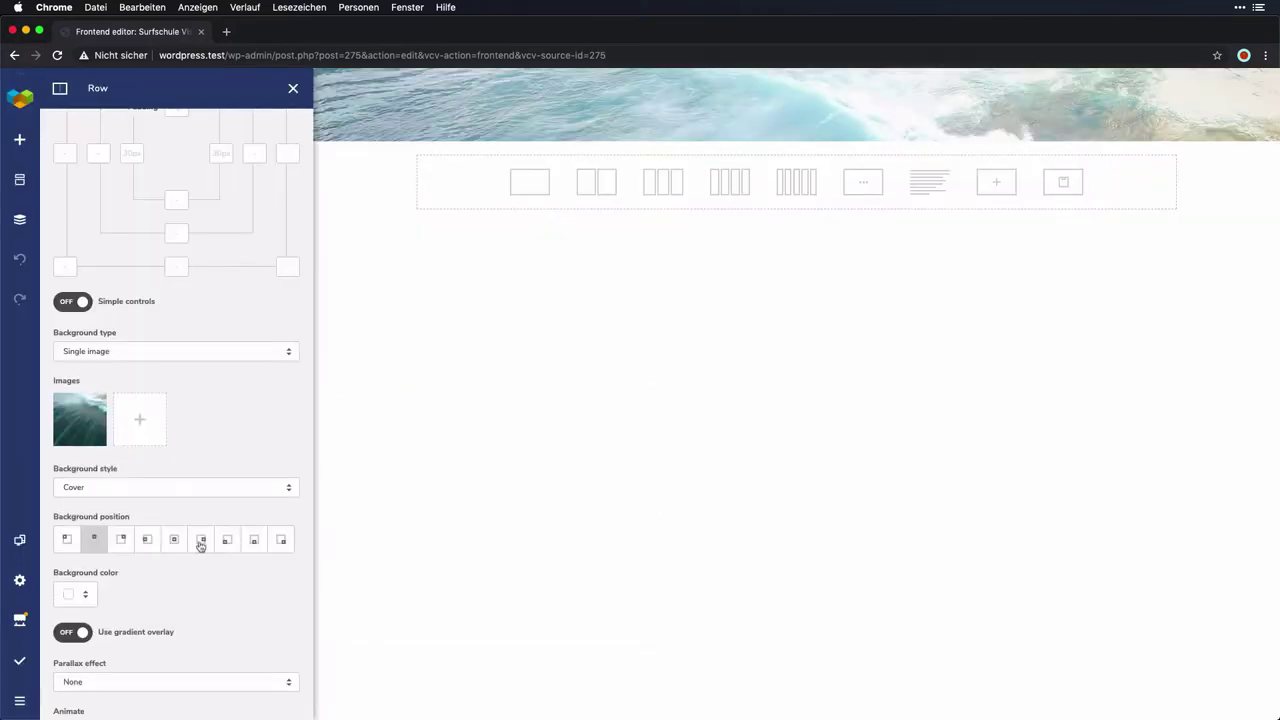
# Step: Turn on the row's linear gradient overlay and set both its start color and end color to black
pyautogui.scroll(-6, 196, 605)
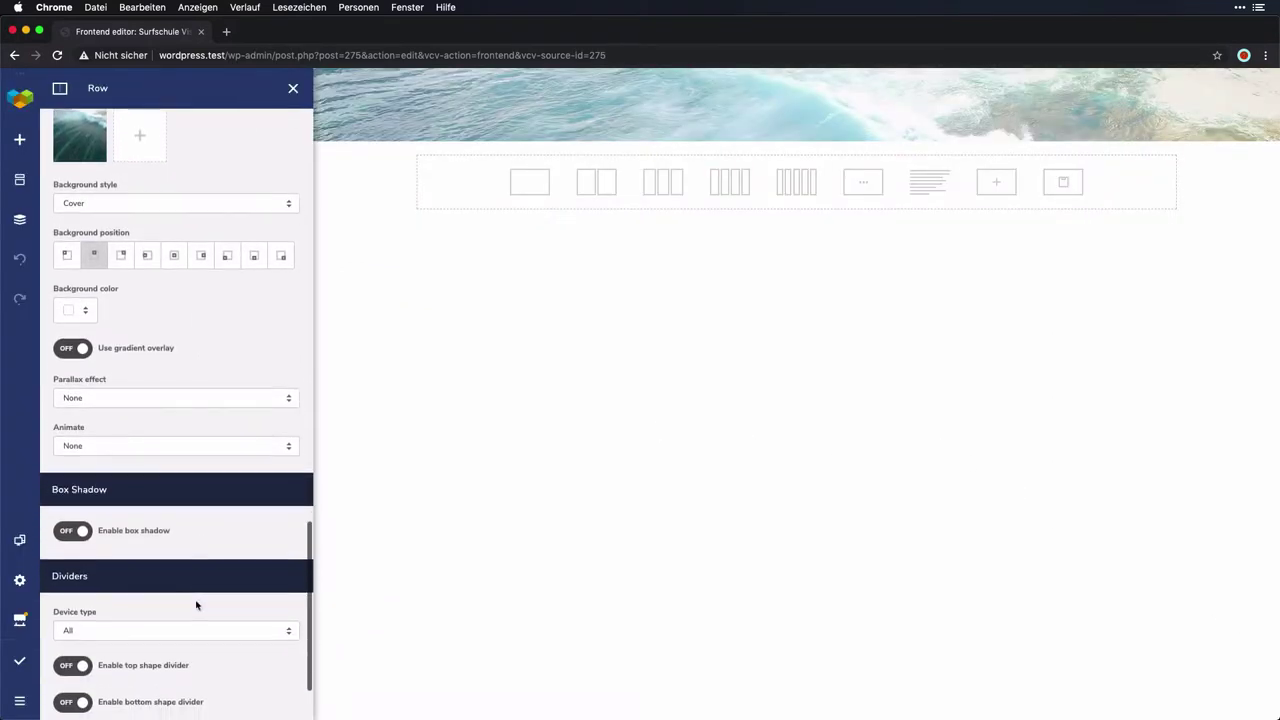
pyautogui.press('super+shift+2')
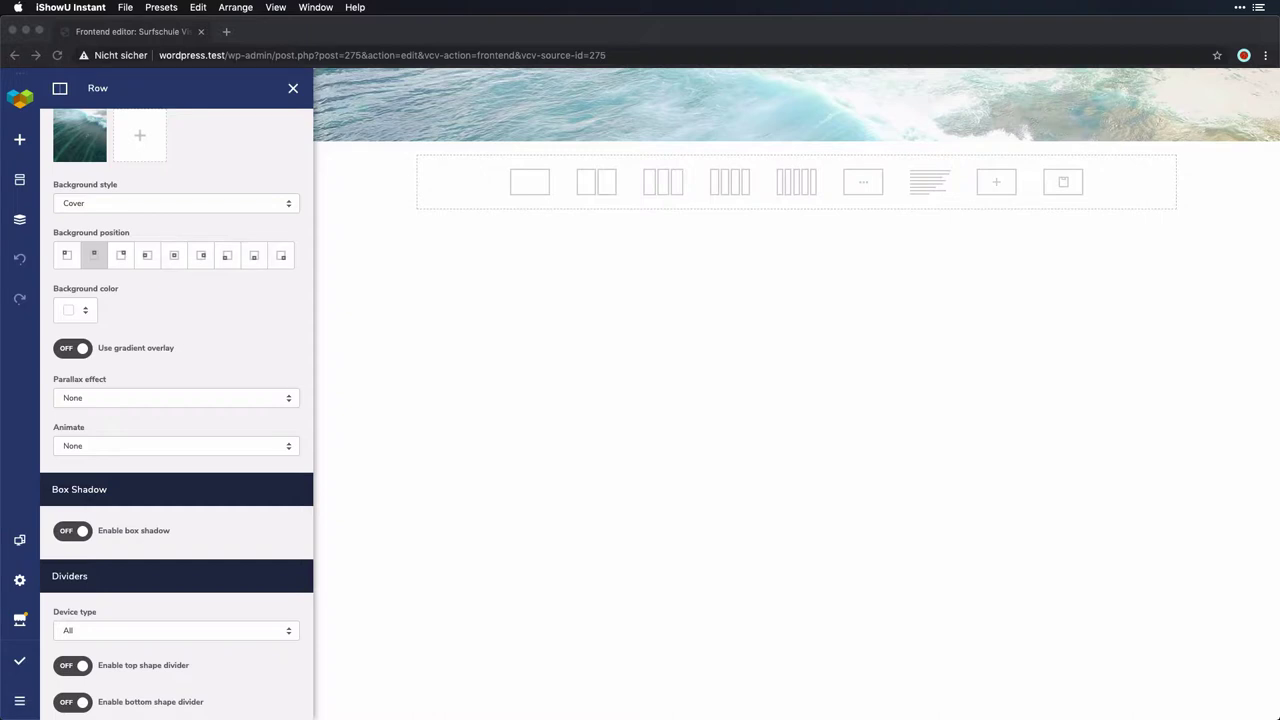
pyautogui.click(880, 42)
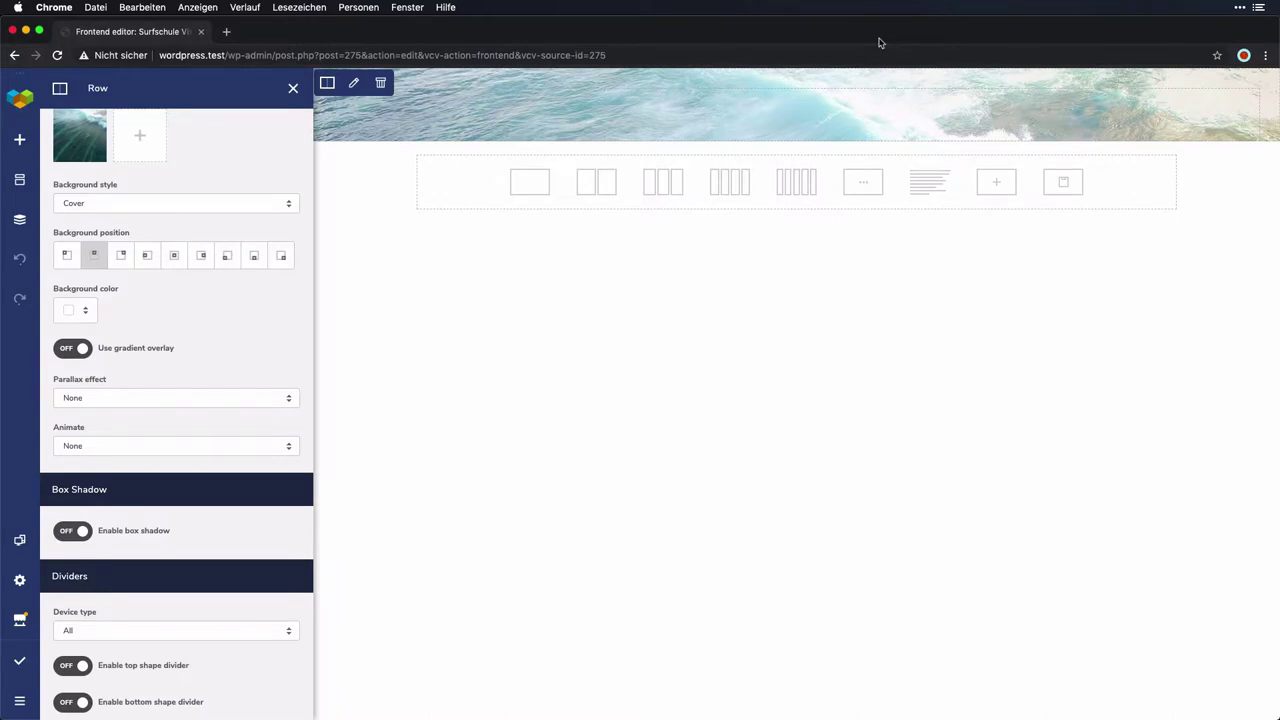
pyautogui.click(77, 350)
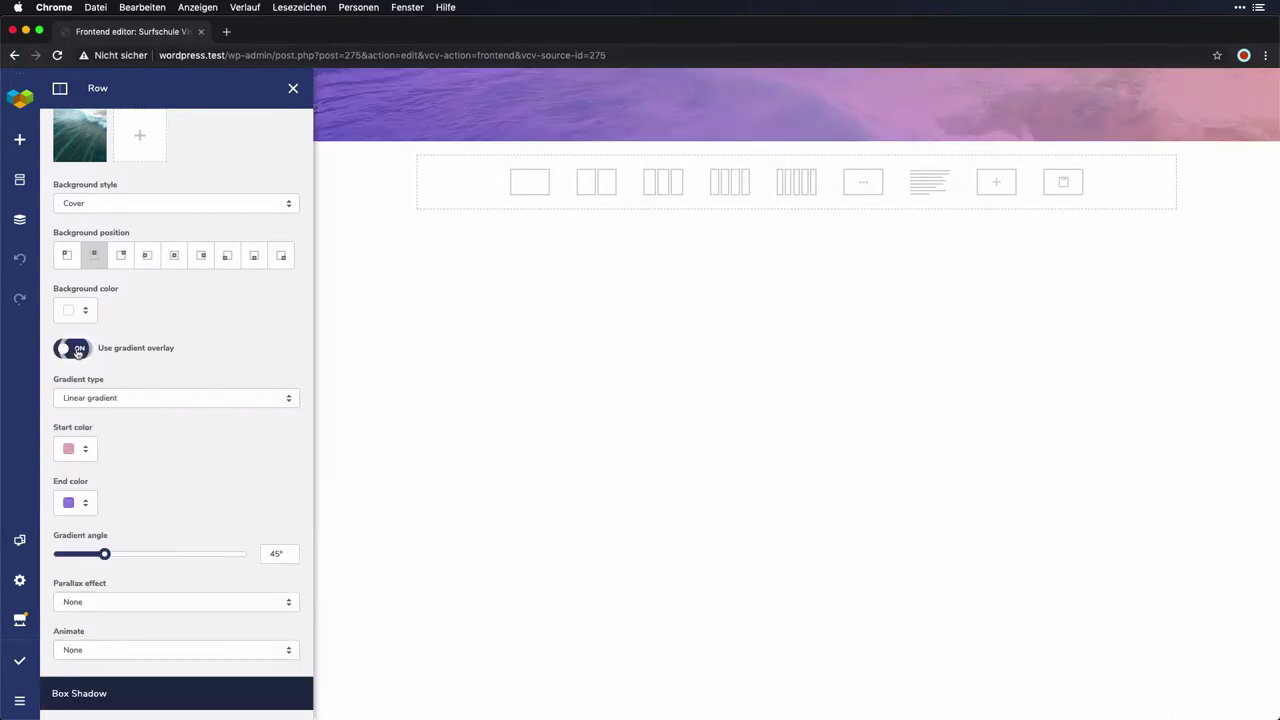
pyautogui.click(86, 449)
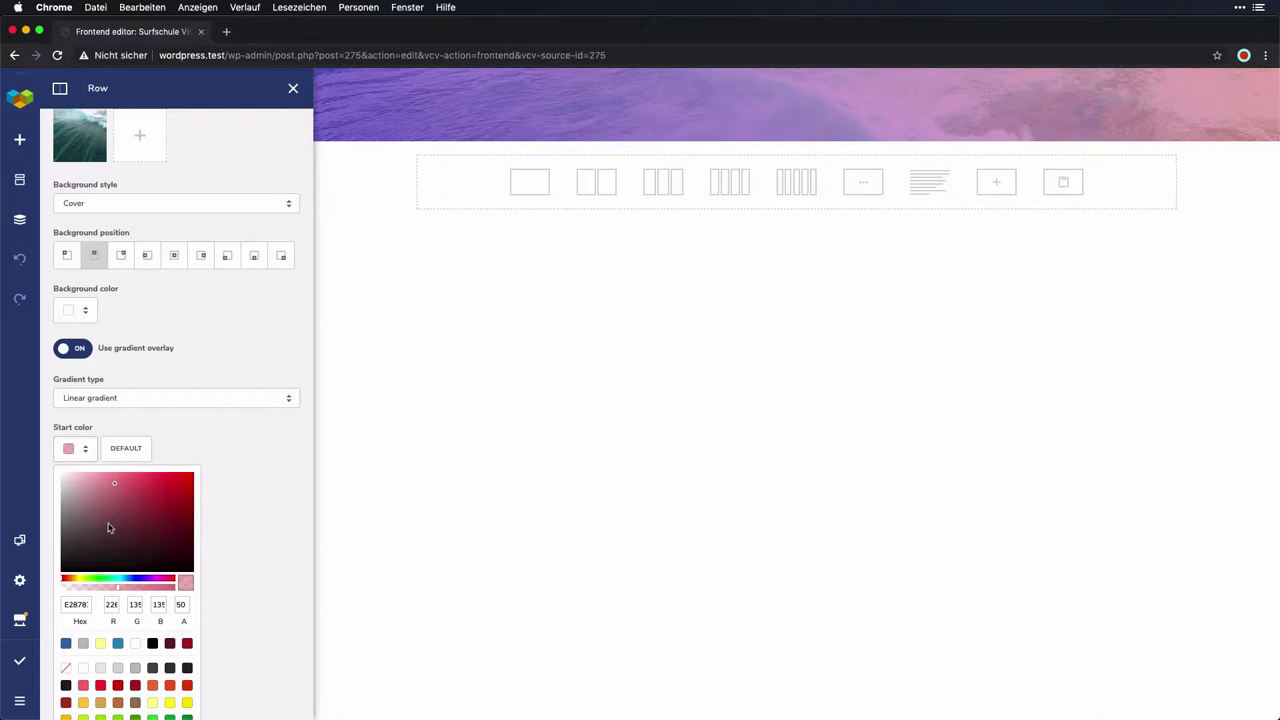
pyautogui.click(153, 644)
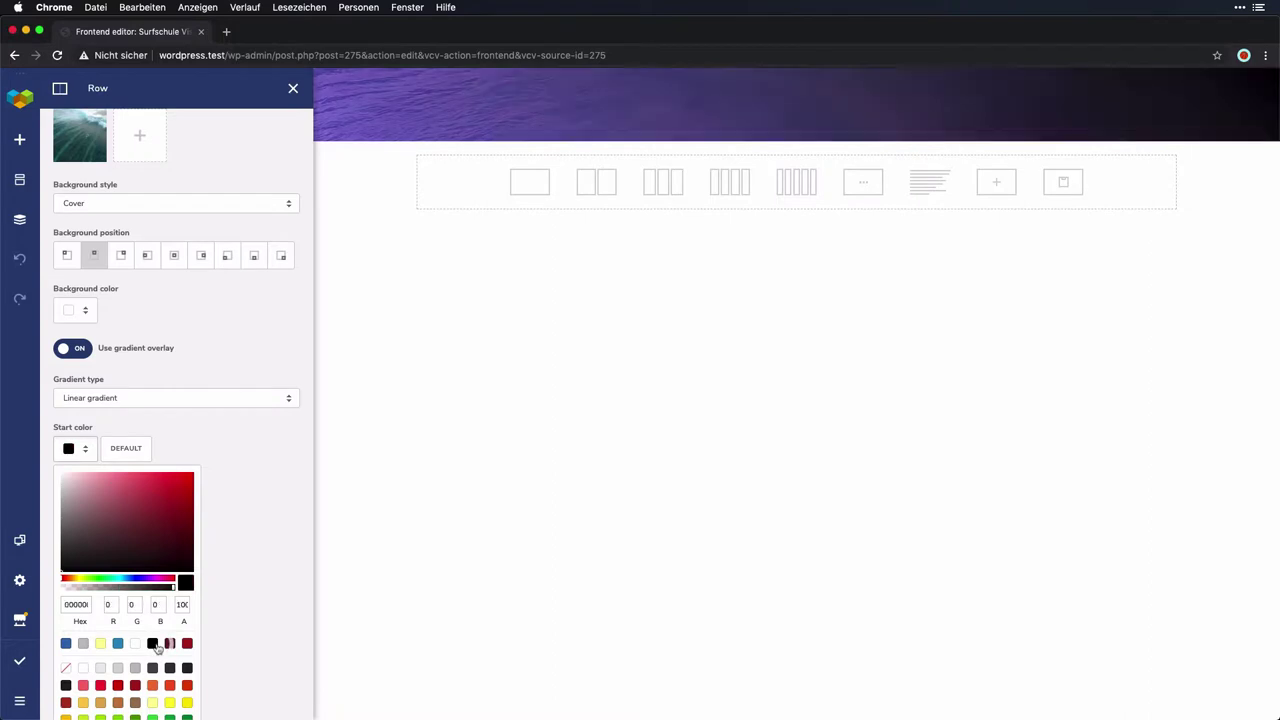
pyautogui.click(205, 612)
pyautogui.click(89, 504)
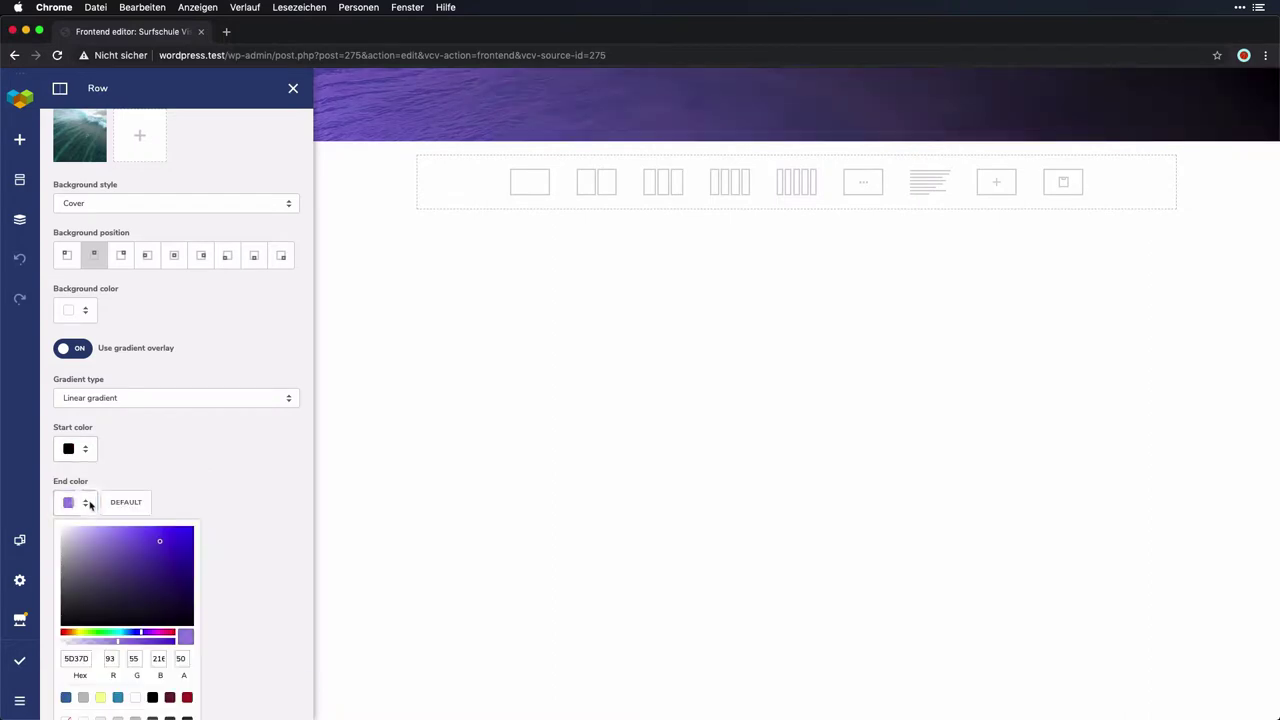
pyautogui.click(153, 697)
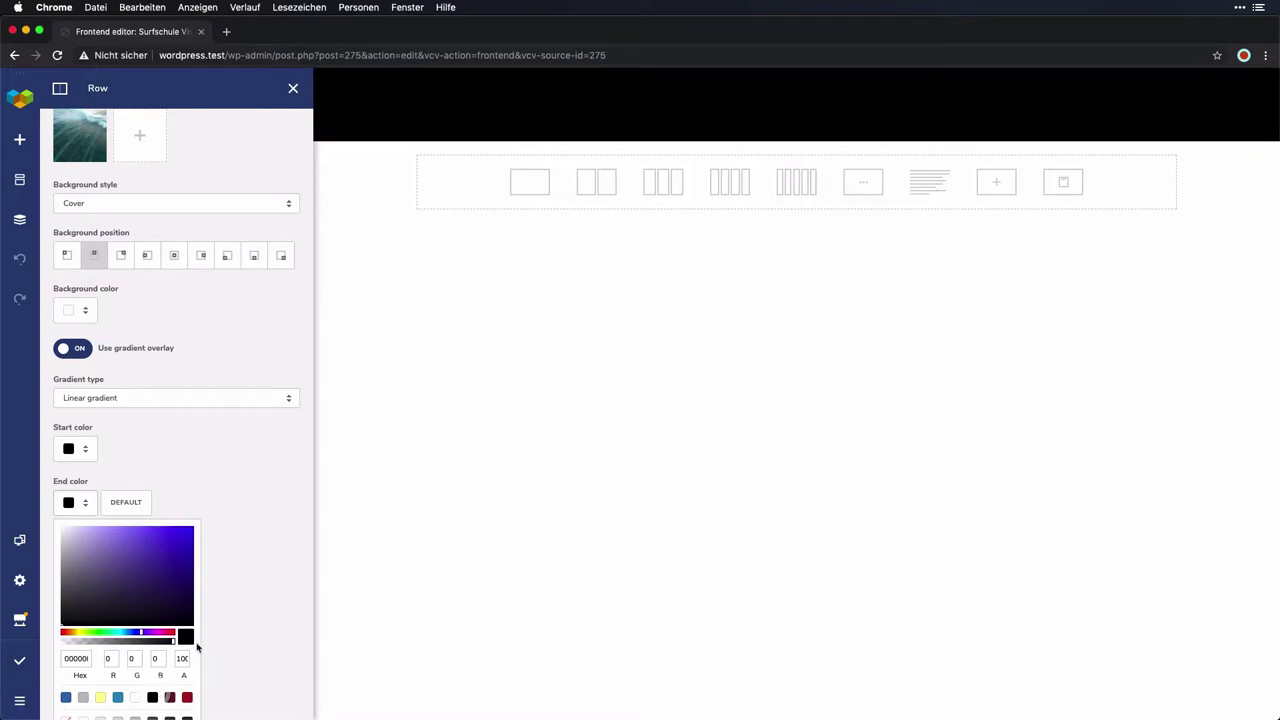
pyautogui.click(224, 566)
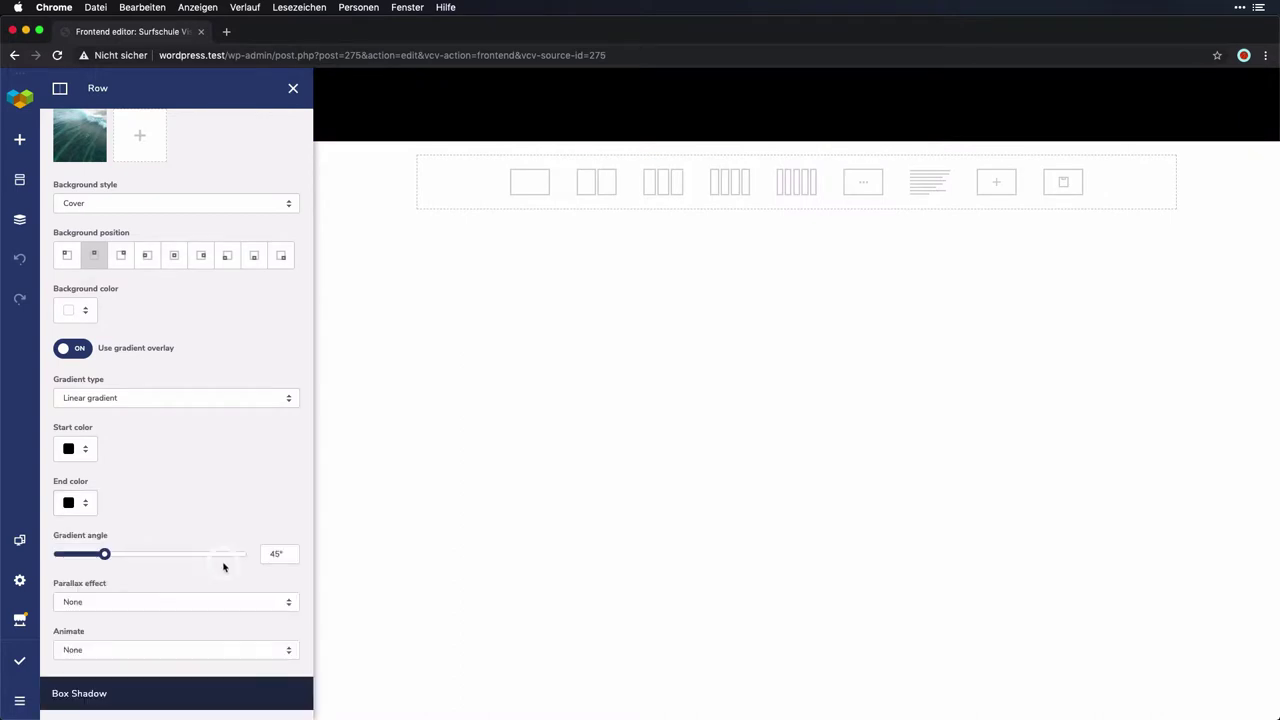
# Step: Make the overlay's black start color semi-transparent and set the black end color's alpha to 50
pyautogui.click(68, 451)
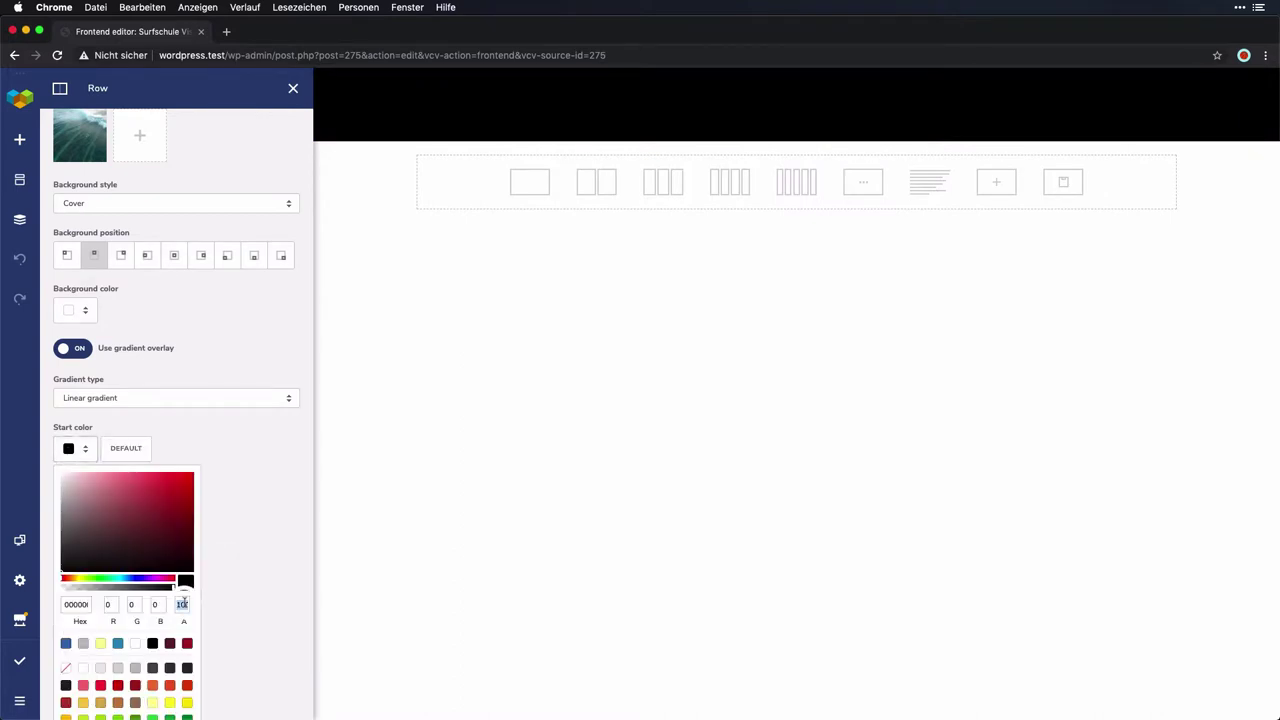
pyautogui.write('070')
pyautogui.click(261, 558)
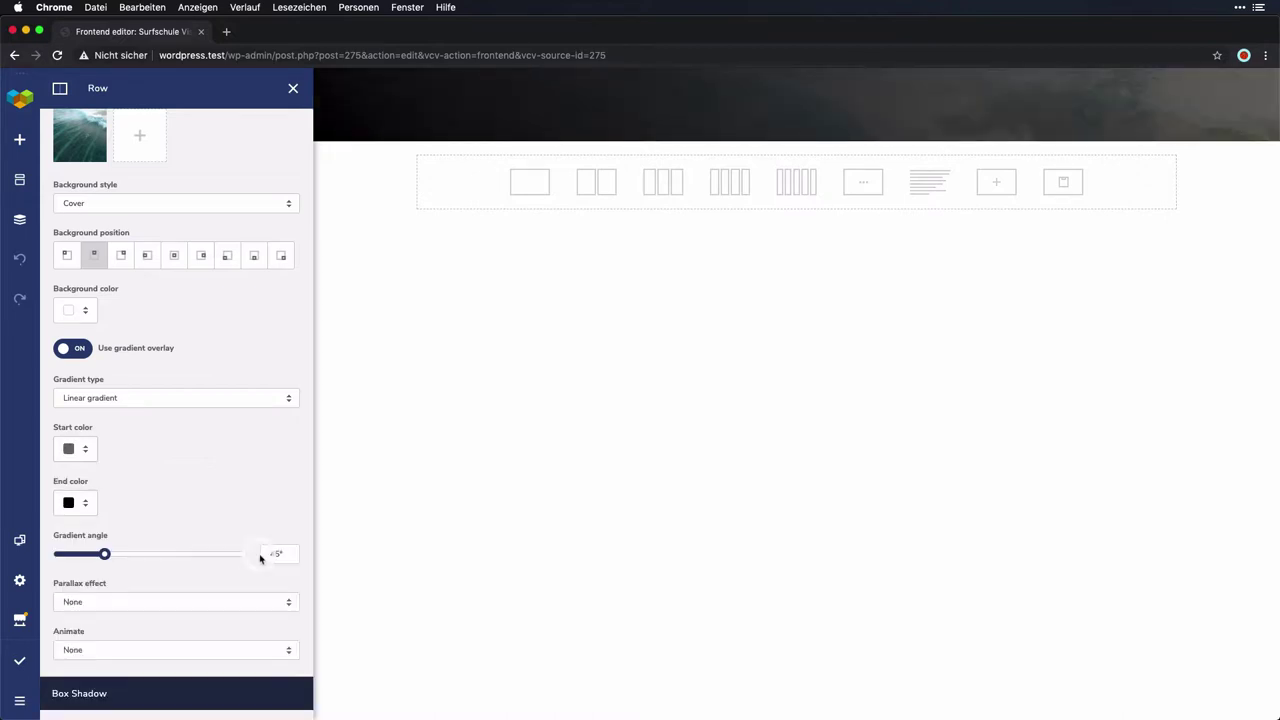
pyautogui.moveTo(1191, 120)
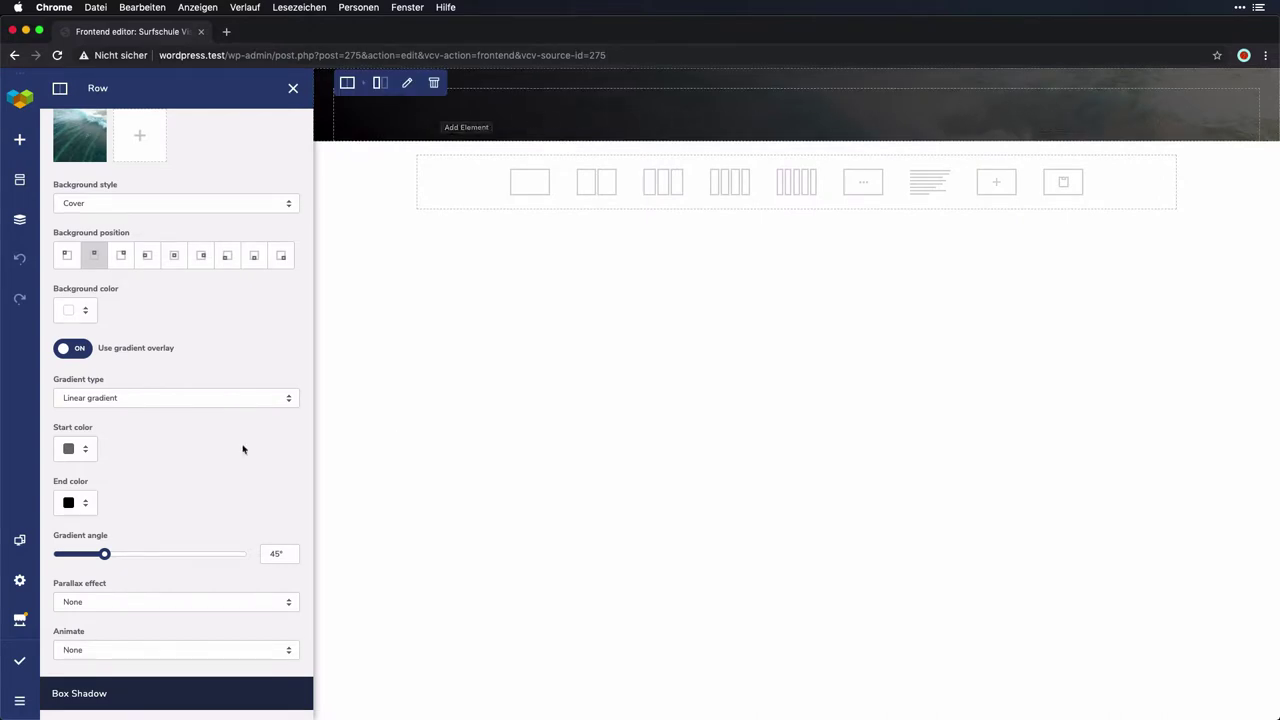
pyautogui.click(86, 504)
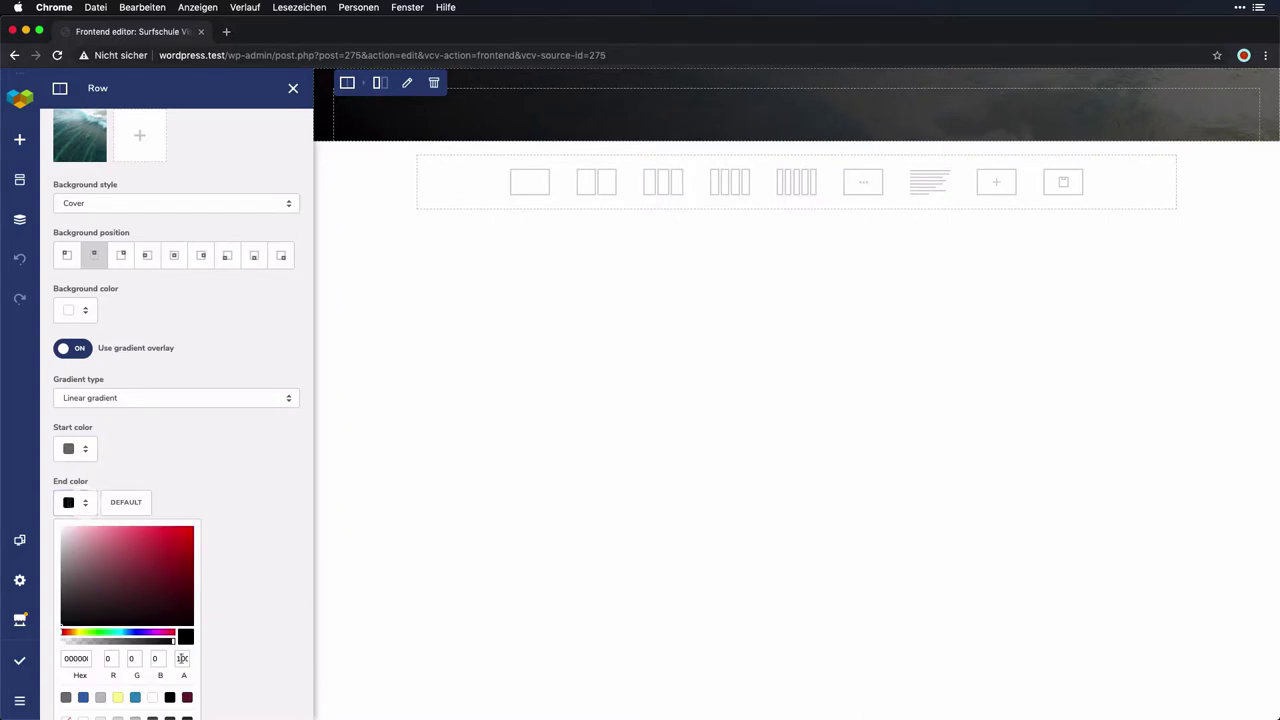
pyautogui.write('50')
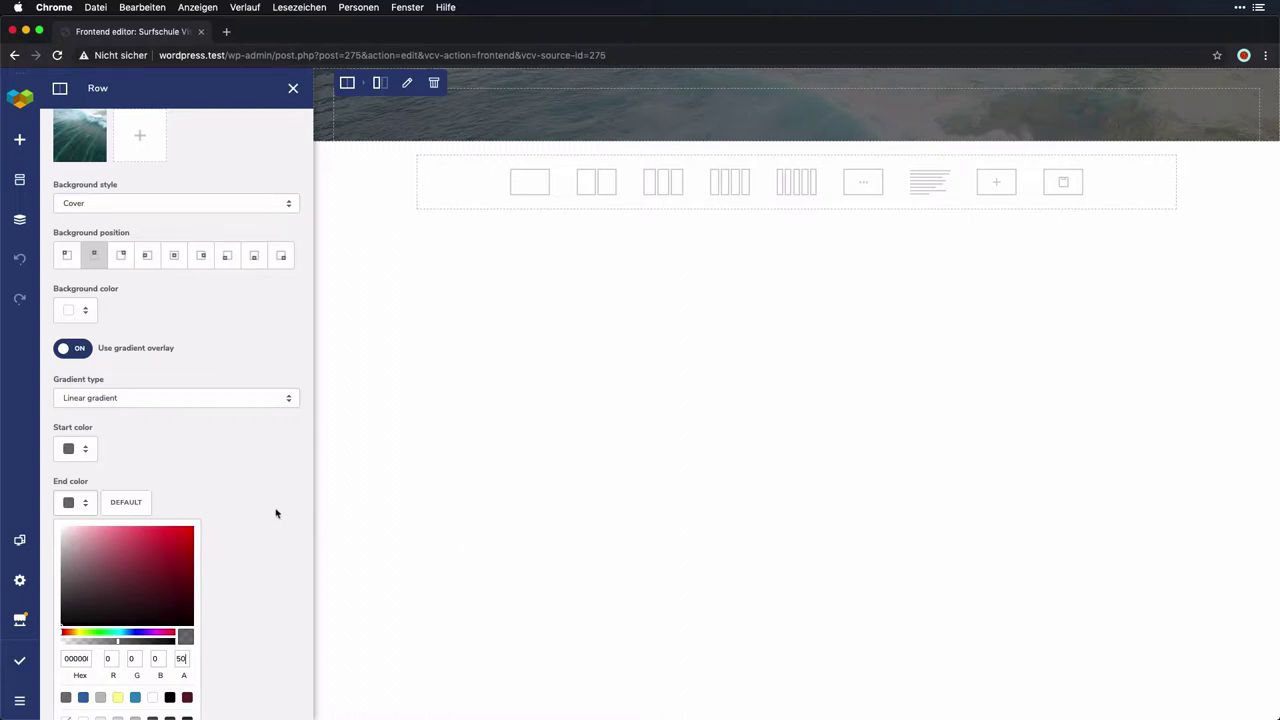
pyautogui.click(796, 119)
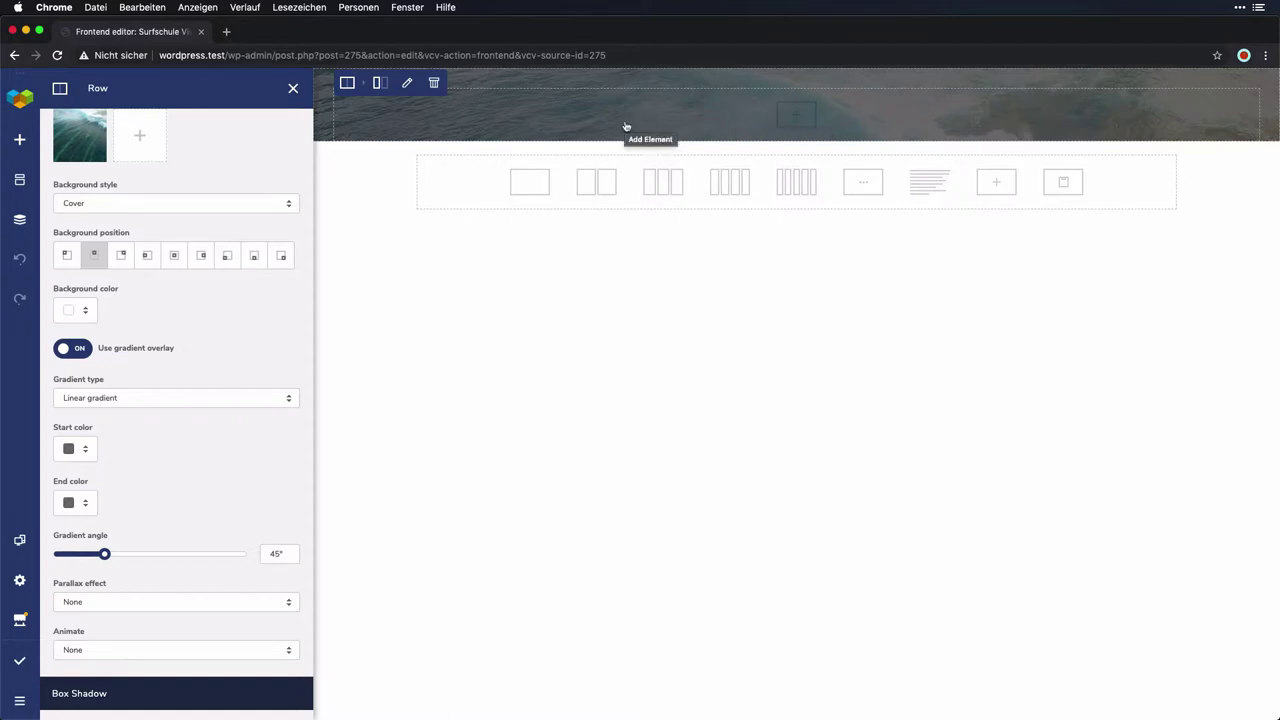
# Step: Add an inner Row inside the background row's column and give it a second column
pyautogui.click(797, 118)
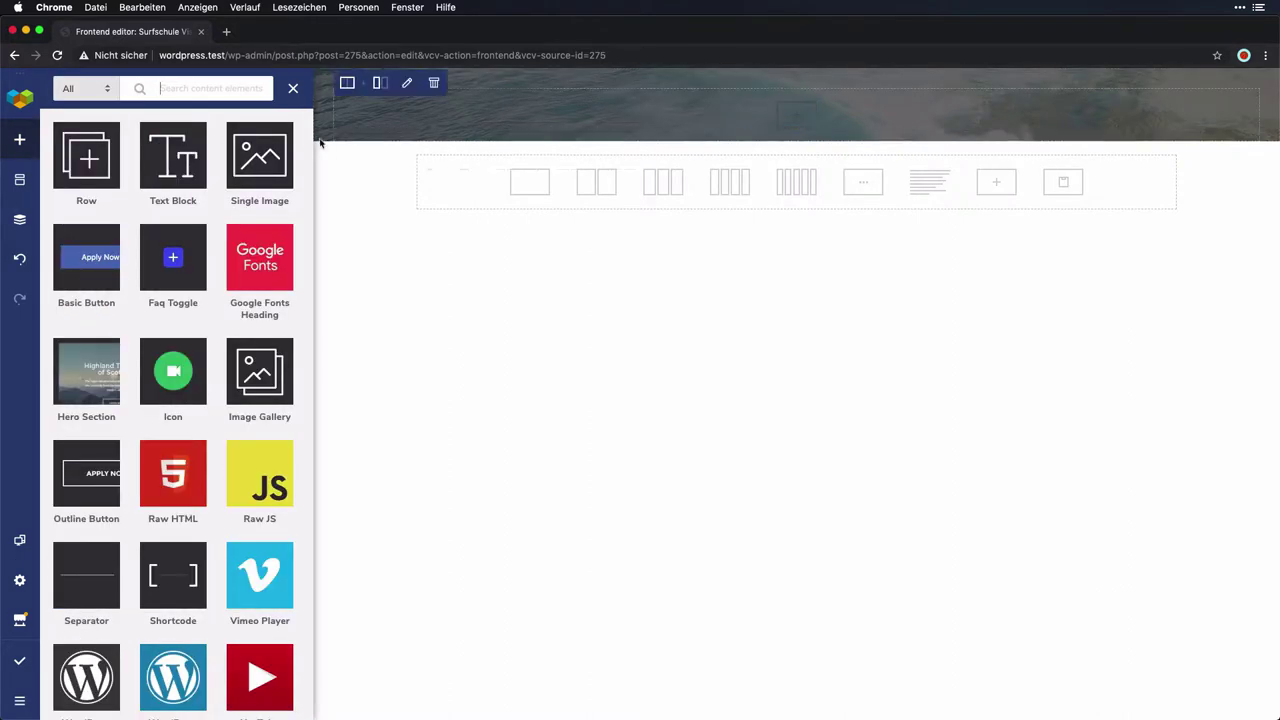
pyautogui.click(105, 167)
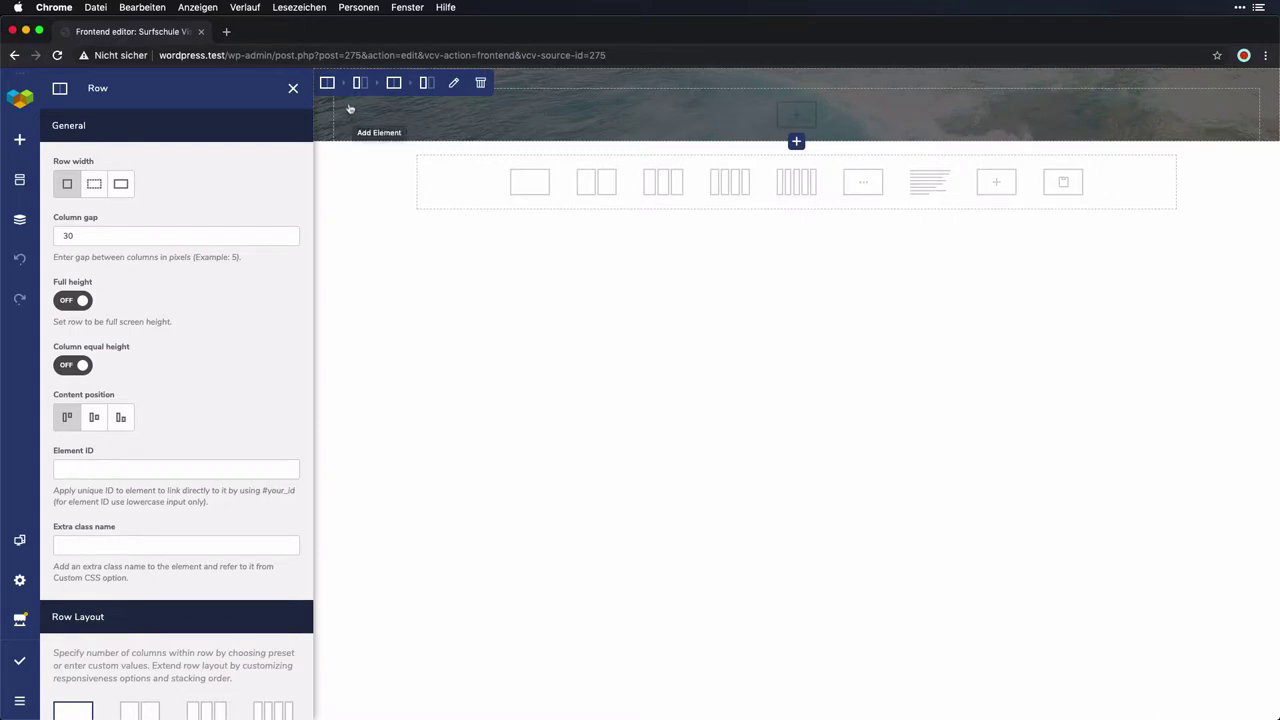
pyautogui.moveTo(335, 89)
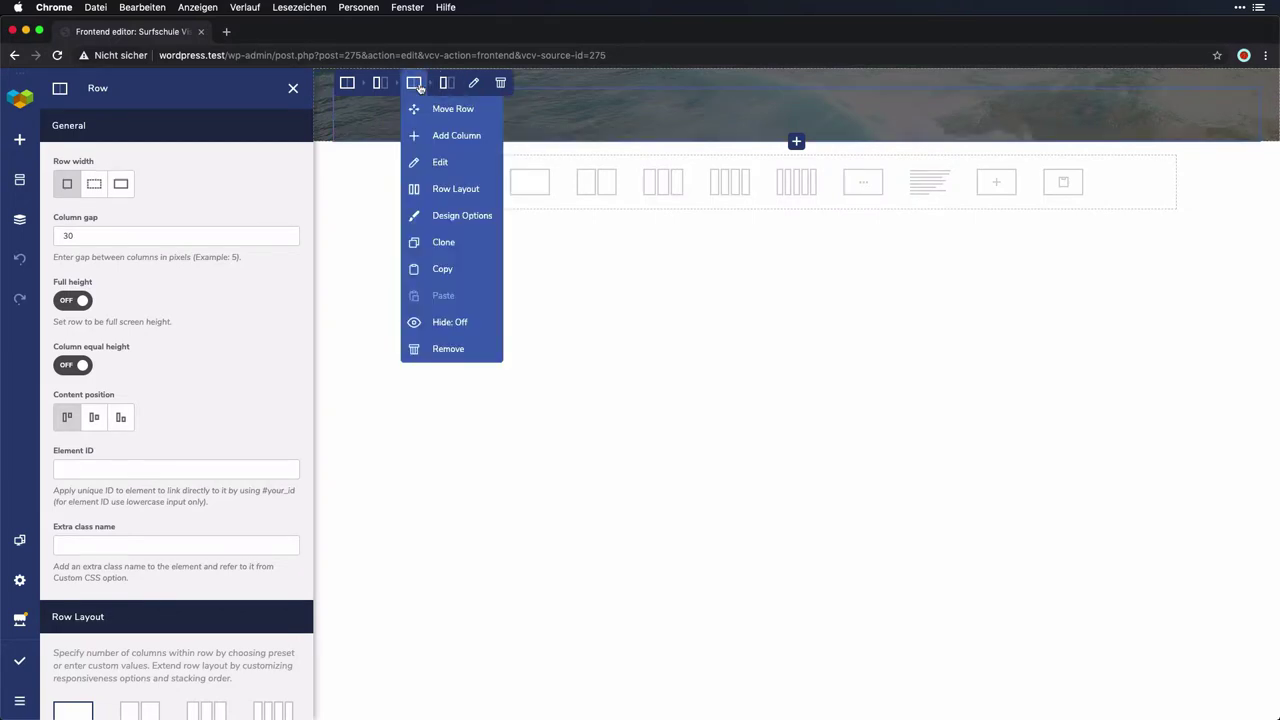
pyautogui.click(446, 132)
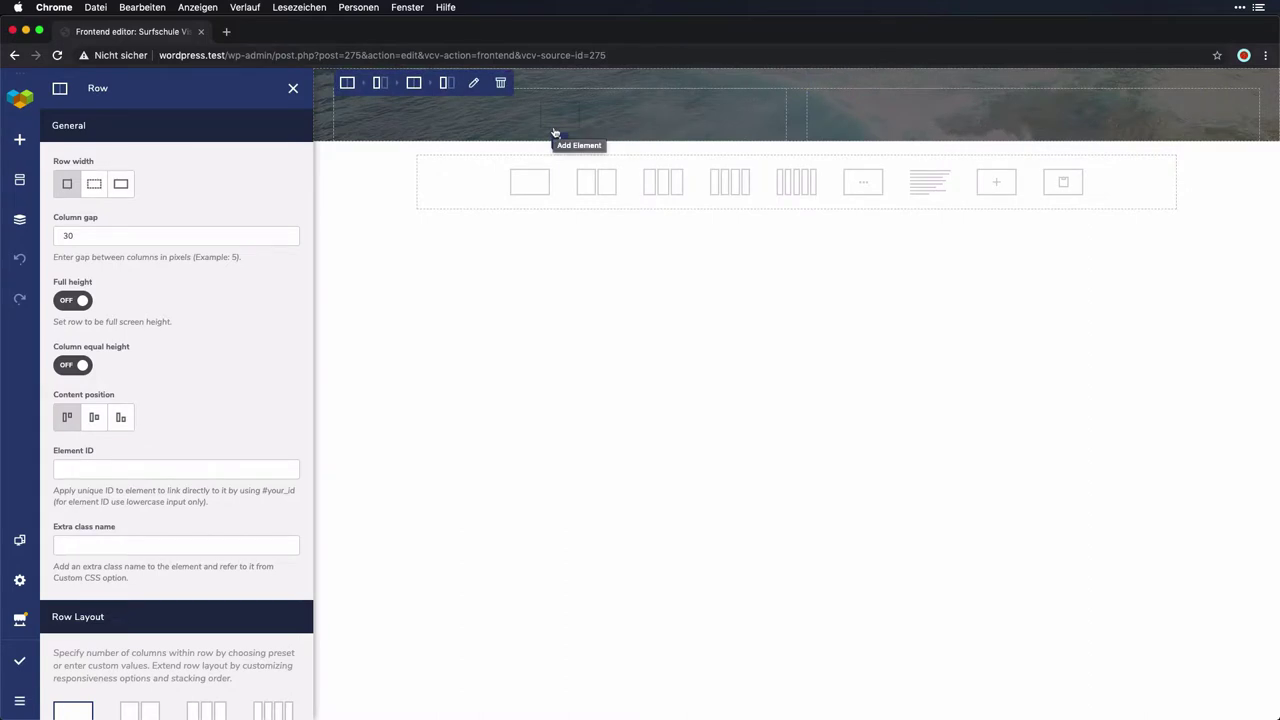
# Step: Add another inner Row to the outer column below the first one, give it a second column, and close its settings
pyautogui.click(556, 136)
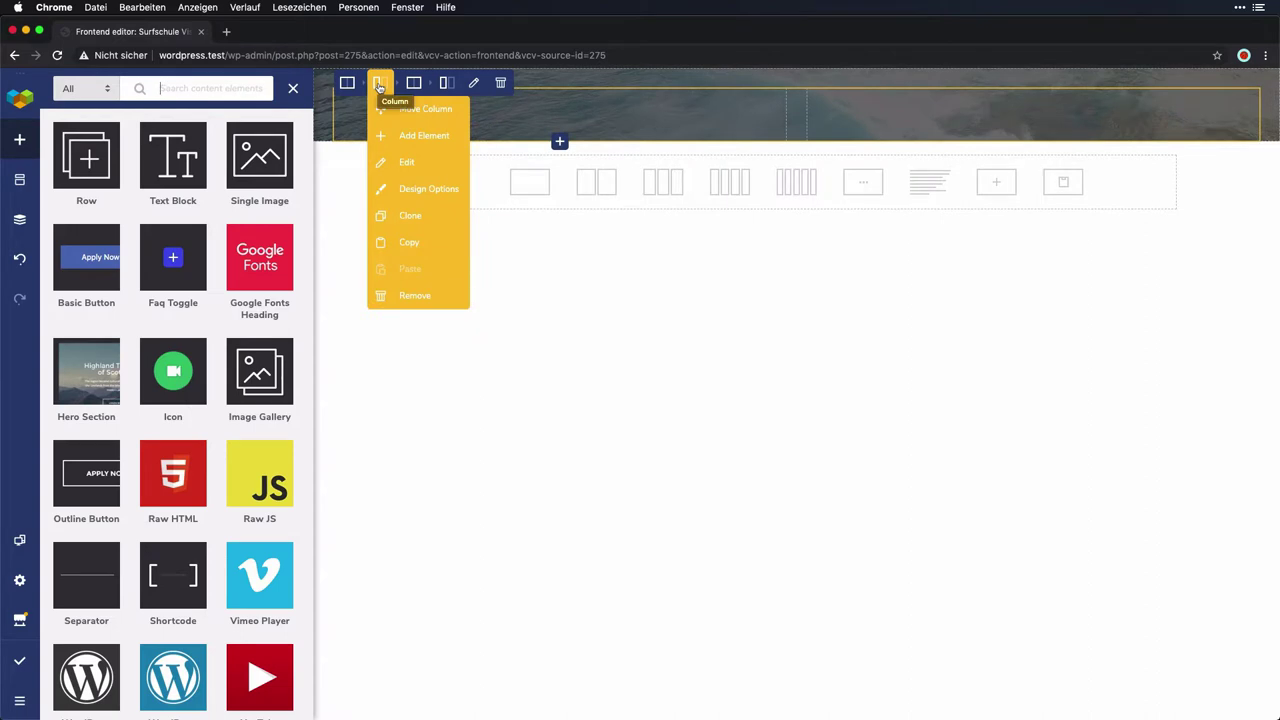
pyautogui.click(404, 136)
pyautogui.click(77, 152)
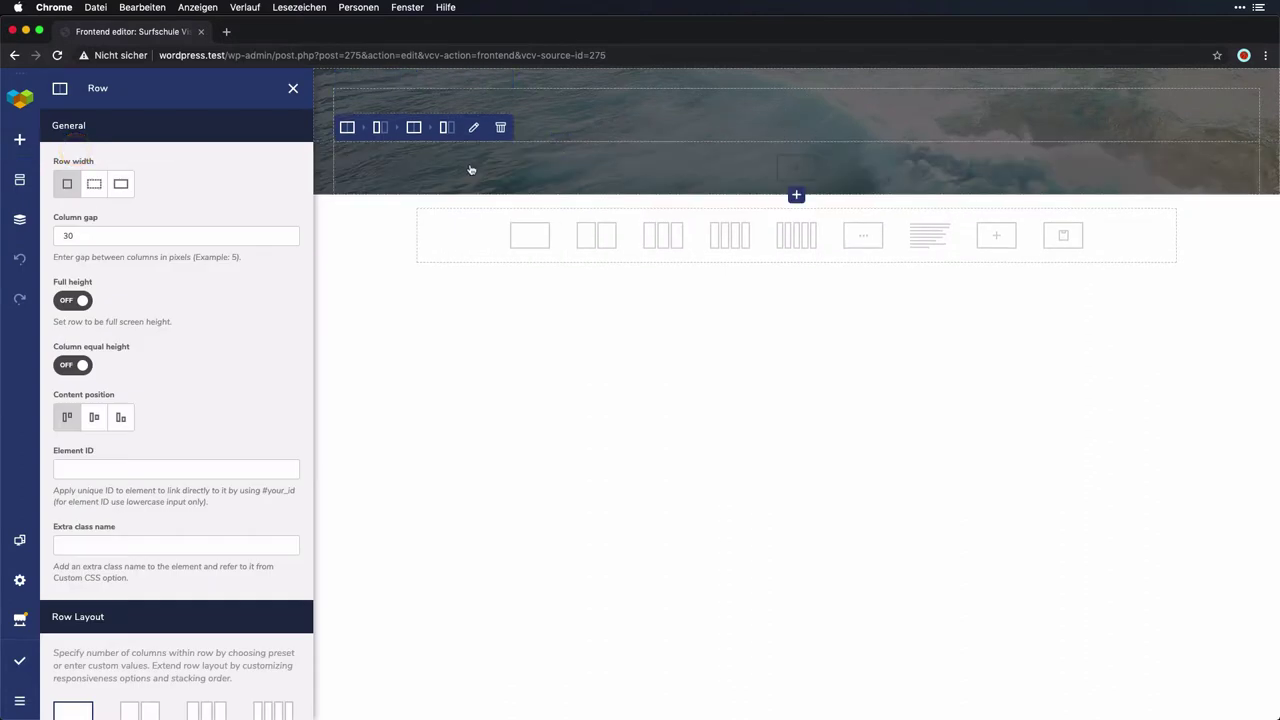
pyautogui.moveTo(420, 134)
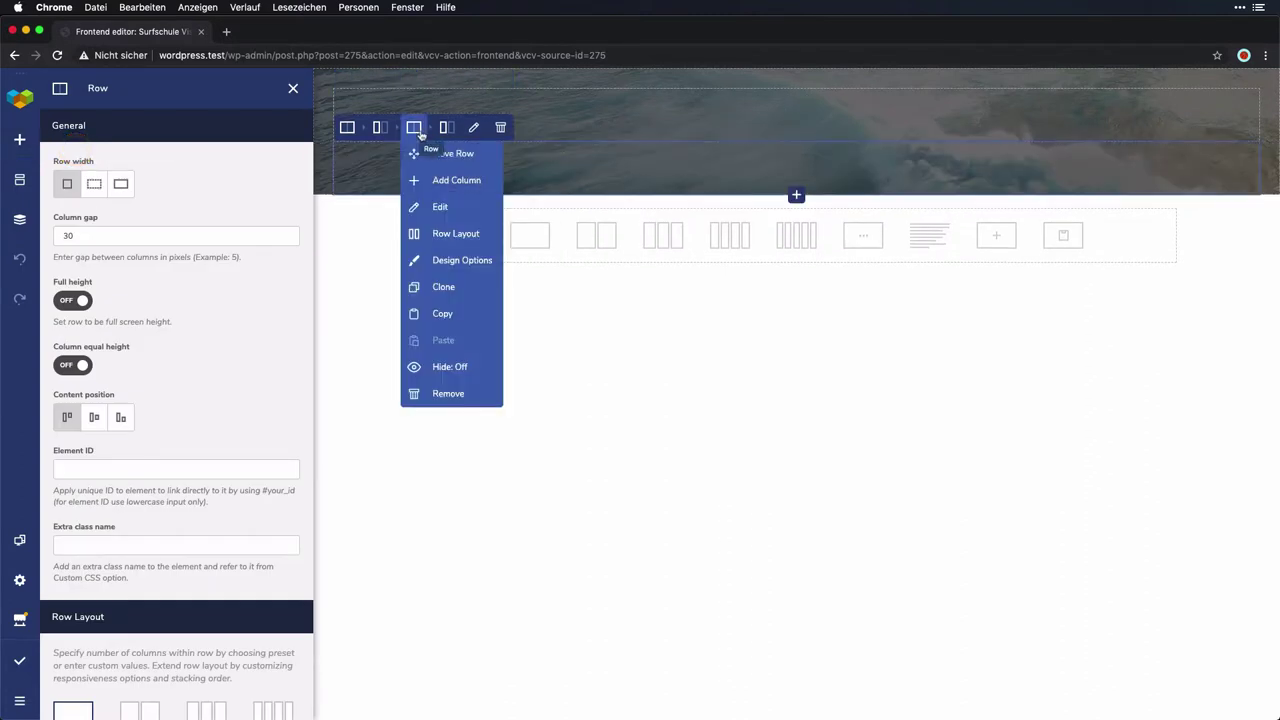
pyautogui.click(447, 181)
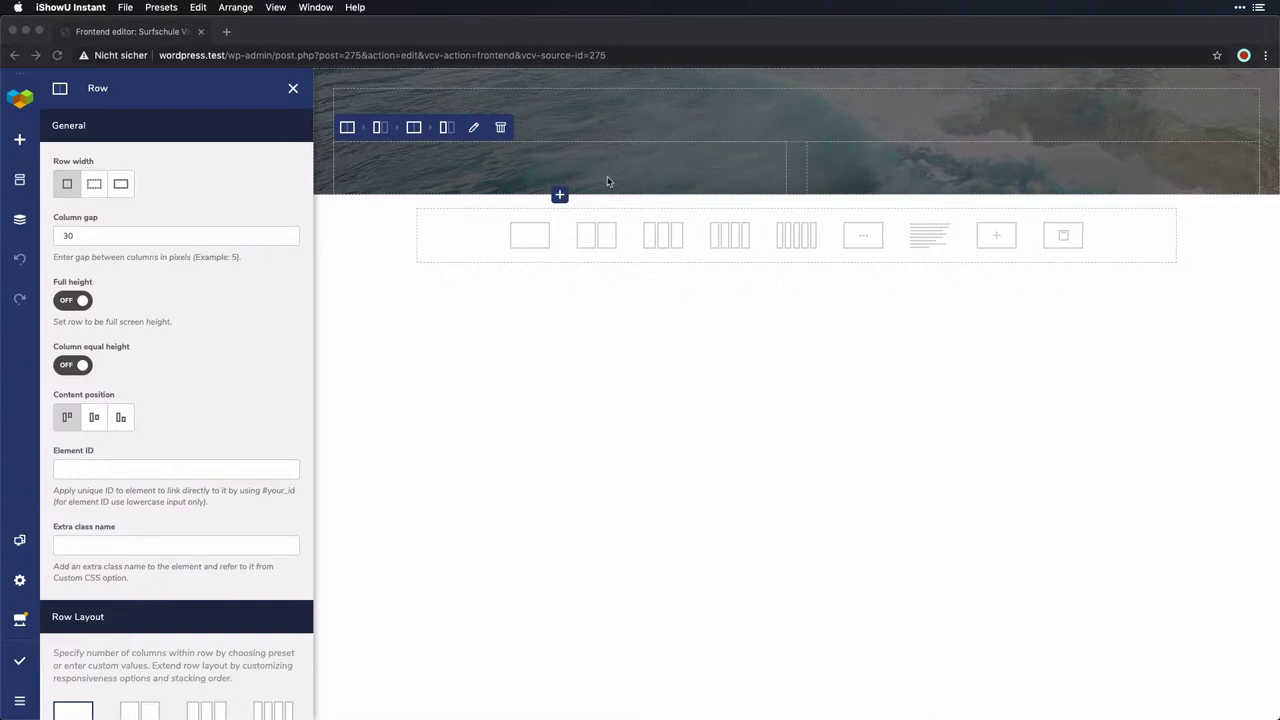
pyautogui.click(293, 88)
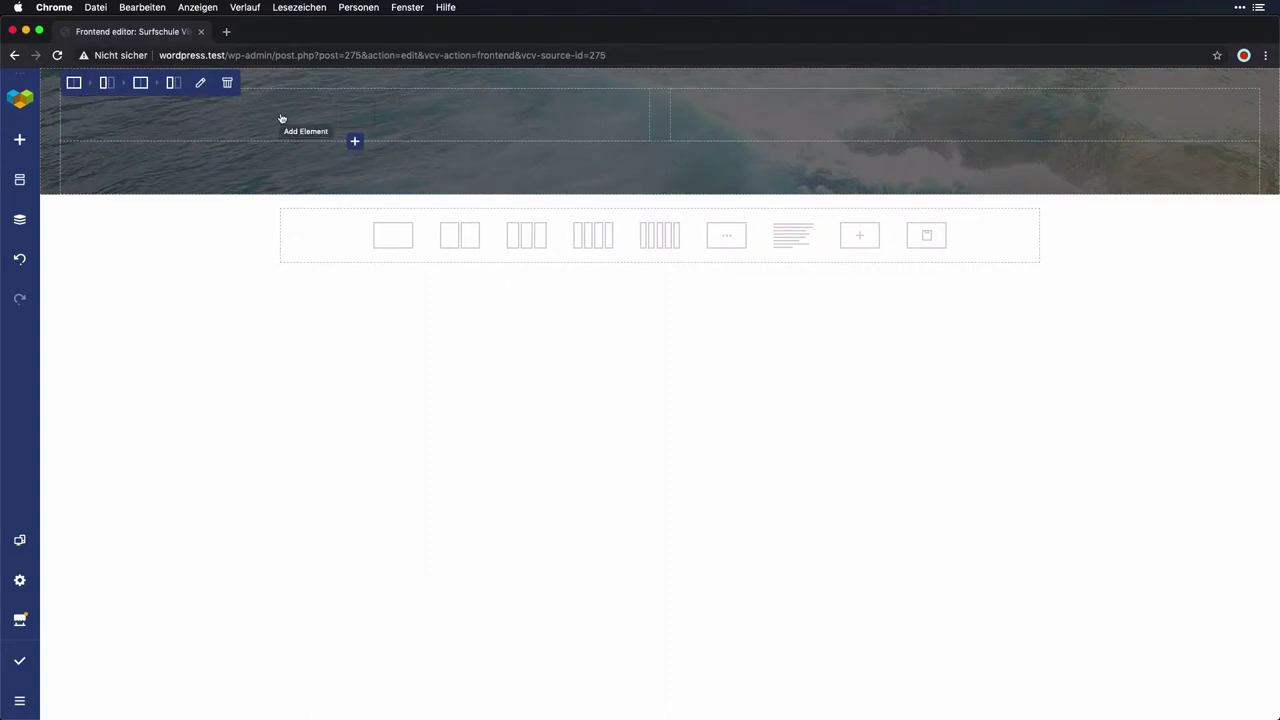
# Step: Add a Google Fonts Heading to the left column of the first inner row and set its font family to Roboto
pyautogui.click(363, 115)
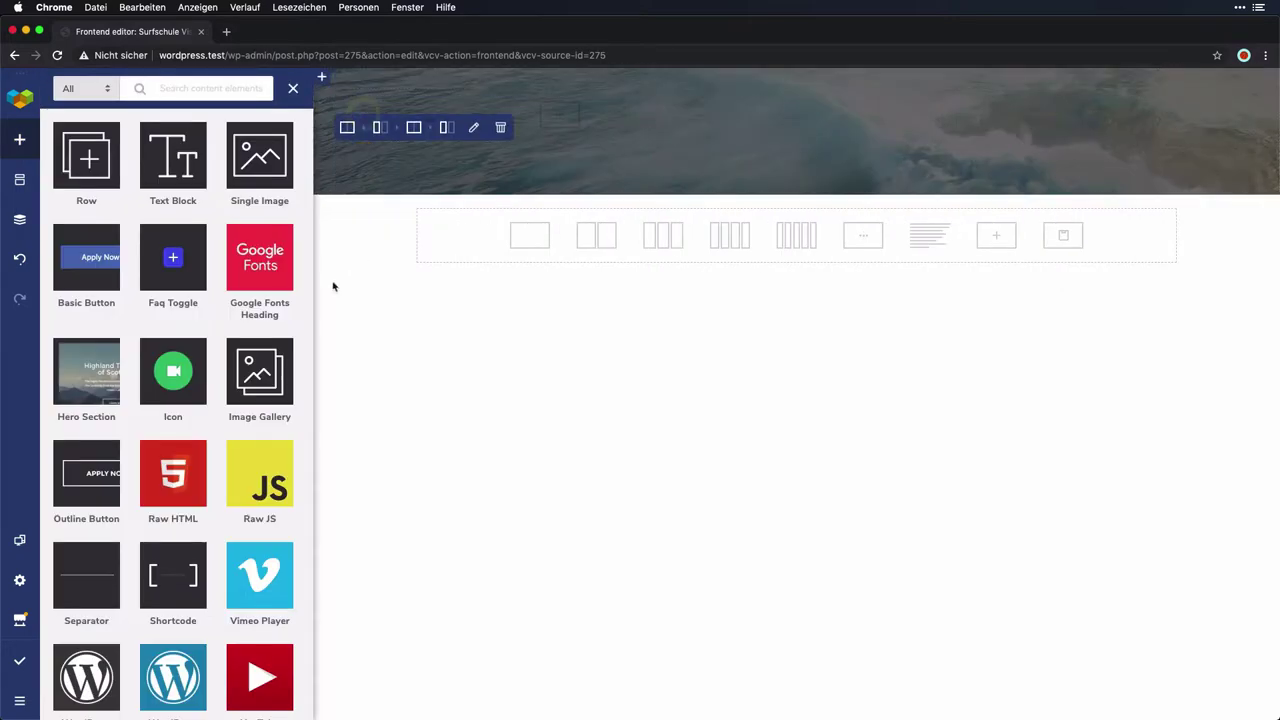
pyautogui.click(262, 258)
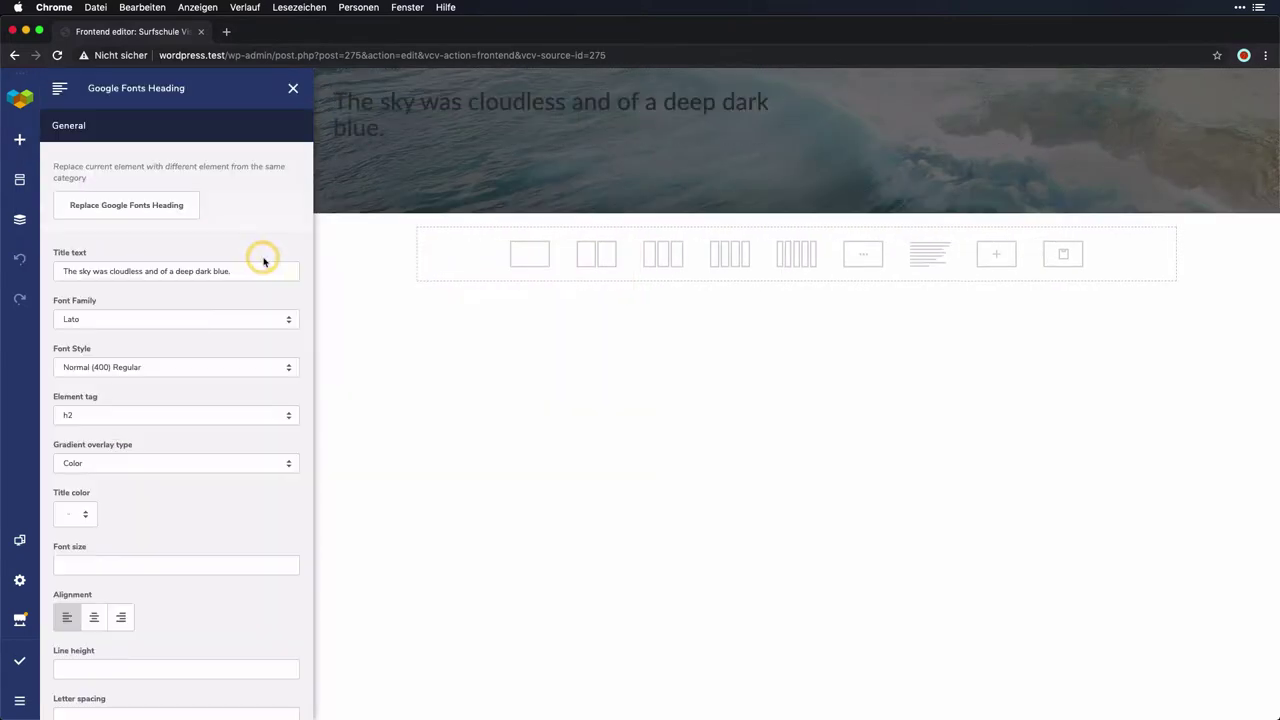
pyautogui.click(214, 318)
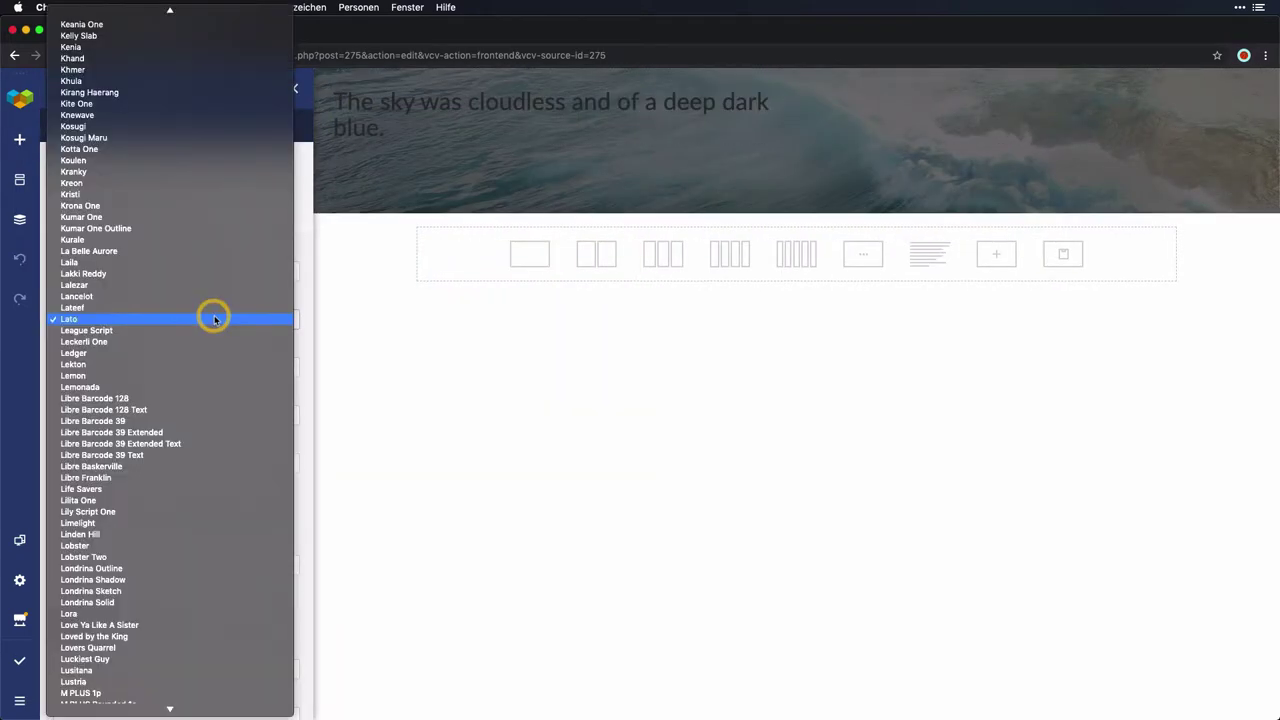
pyautogui.write('roboto')
pyautogui.press('Return')
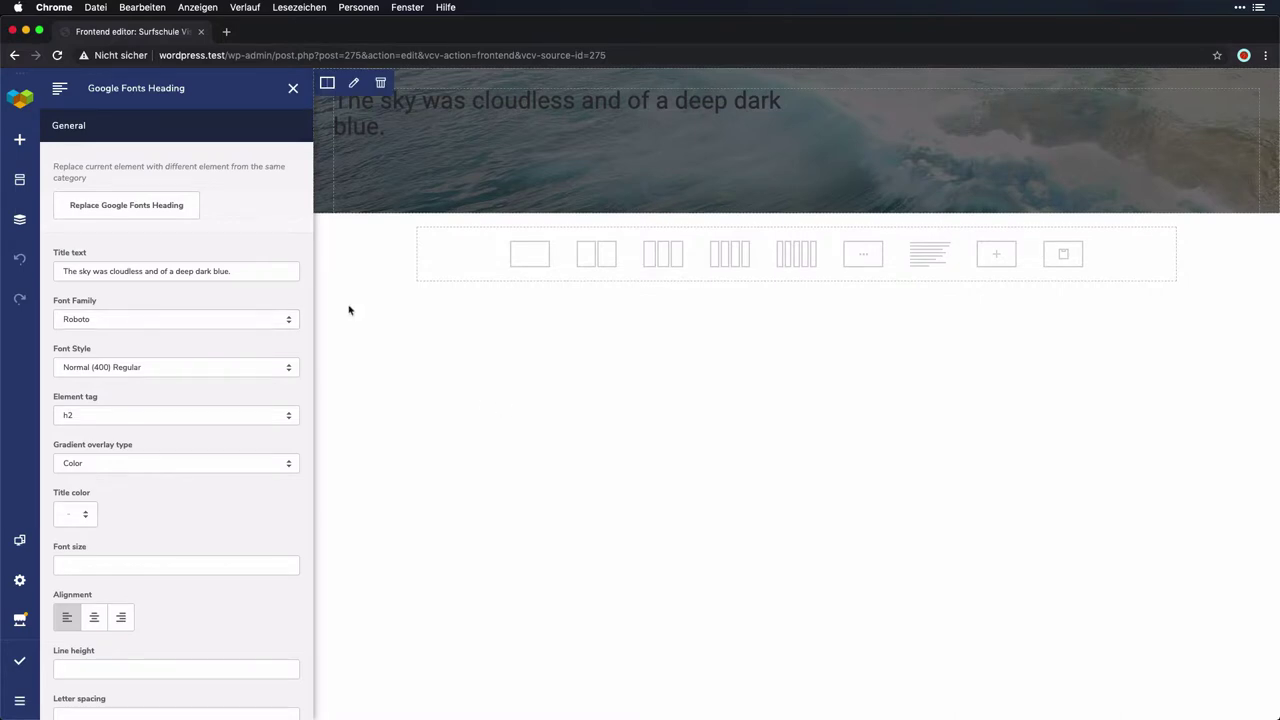
# Step: Set the heading's title color to white
pyautogui.click(472, 124)
pyautogui.click(507, 83)
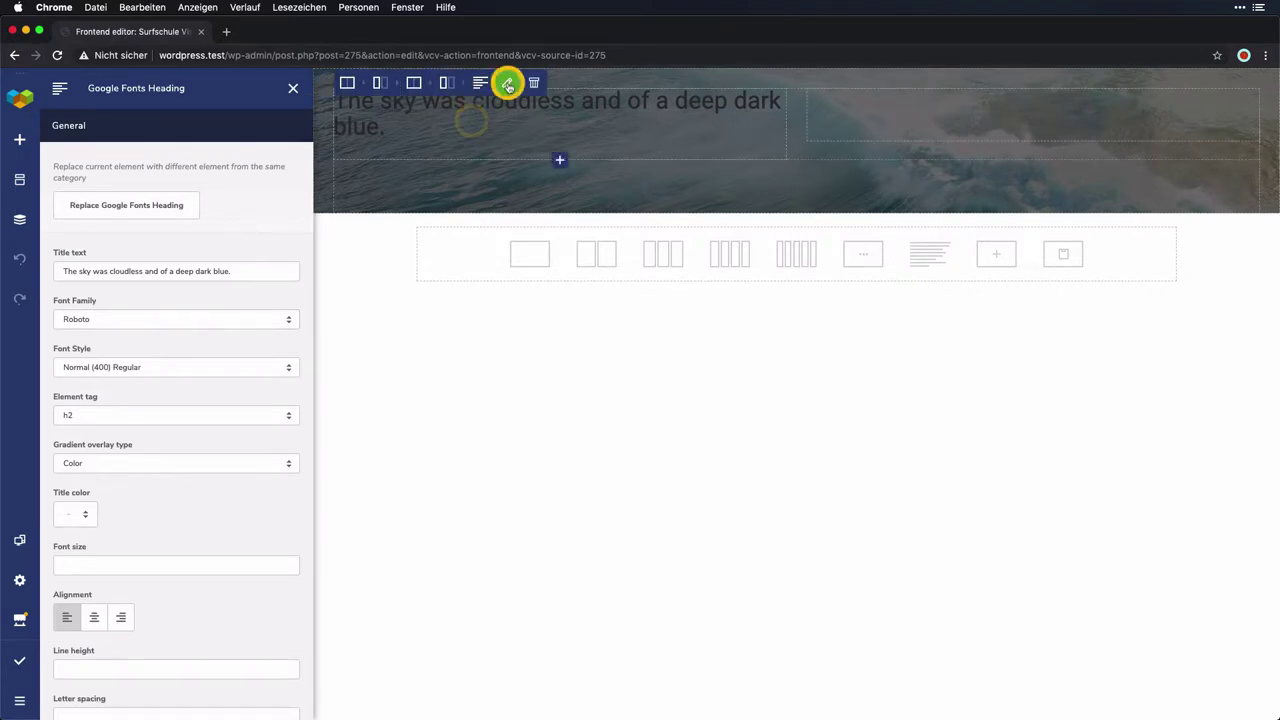
pyautogui.scroll(-3, 214, 297)
pyautogui.click(80, 386)
pyautogui.click(84, 373)
pyautogui.click(153, 566)
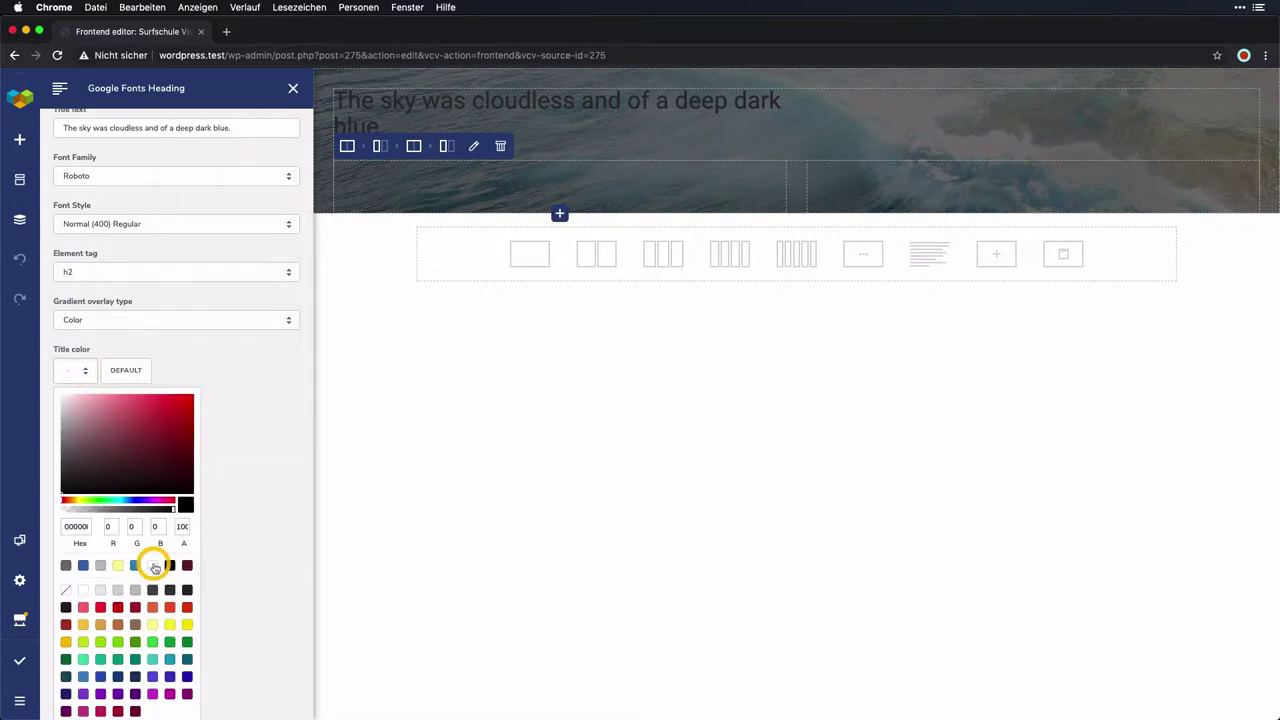
# Step: Replace the heading's placeholder text with "Komm in die" directly on the page
pyautogui.click(489, 106)
pyautogui.tripleClick(489, 106)
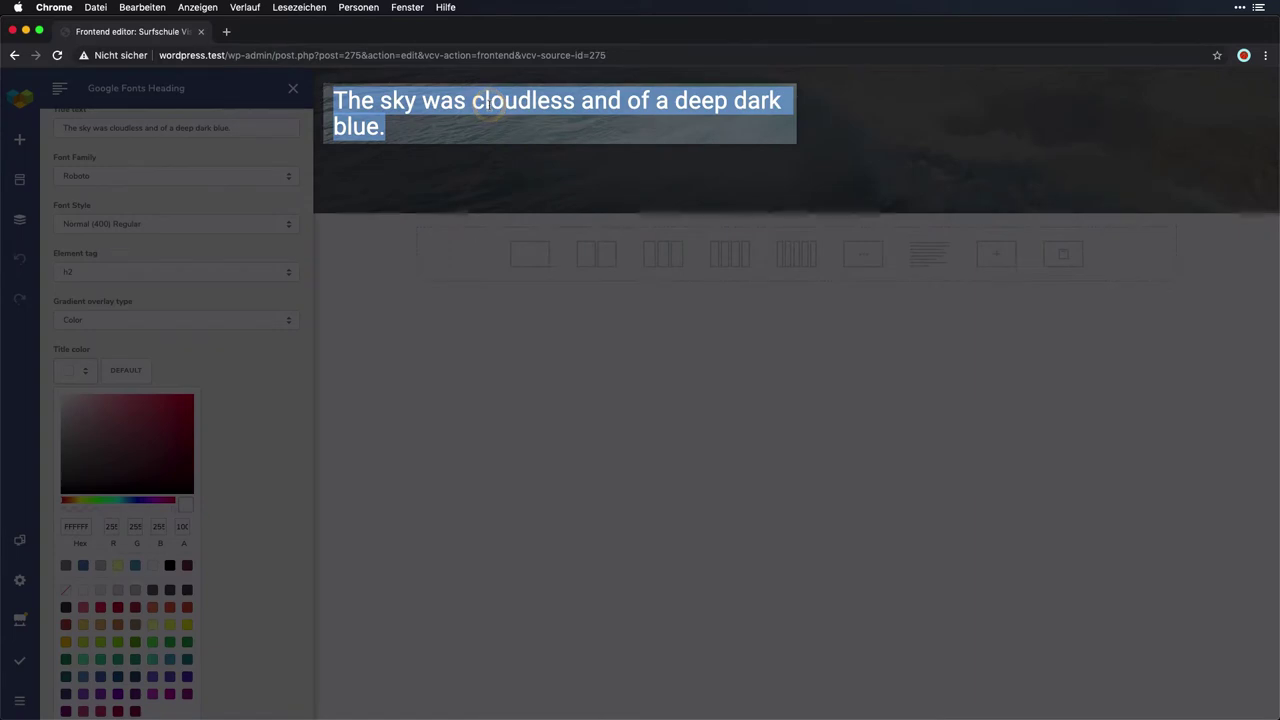
pyautogui.write('Komm in die')
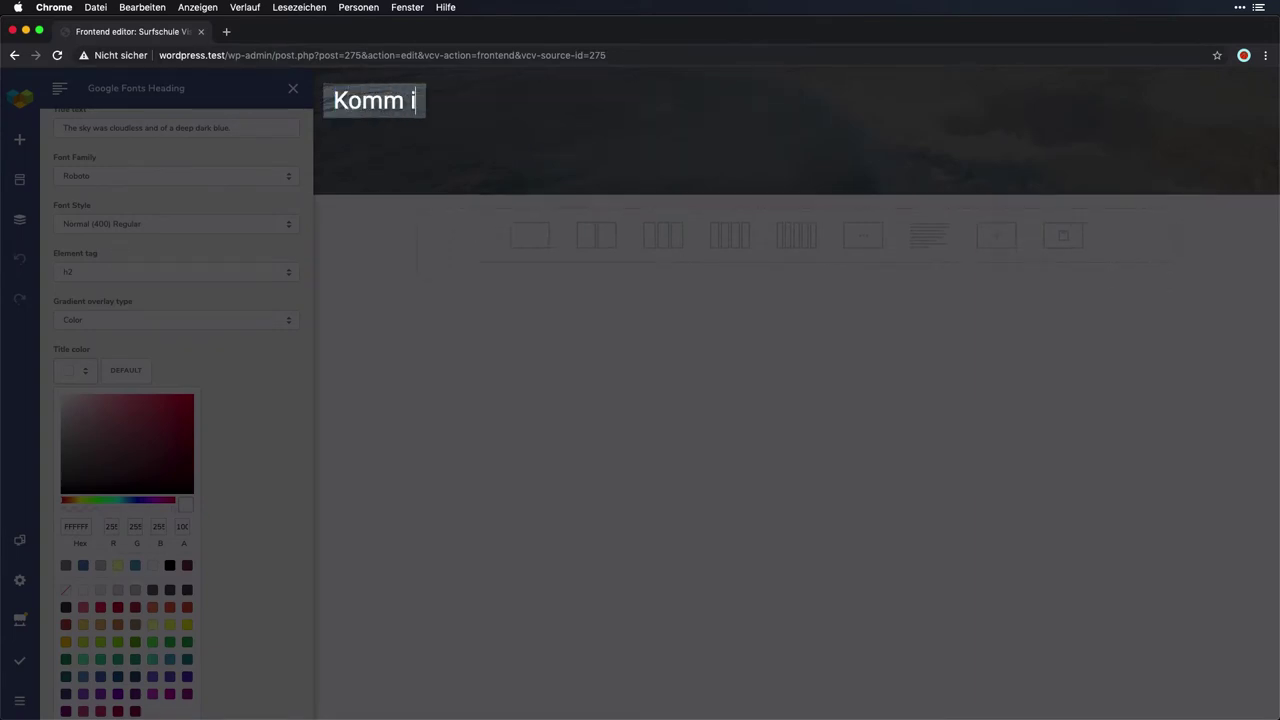
pyautogui.click(488, 386)
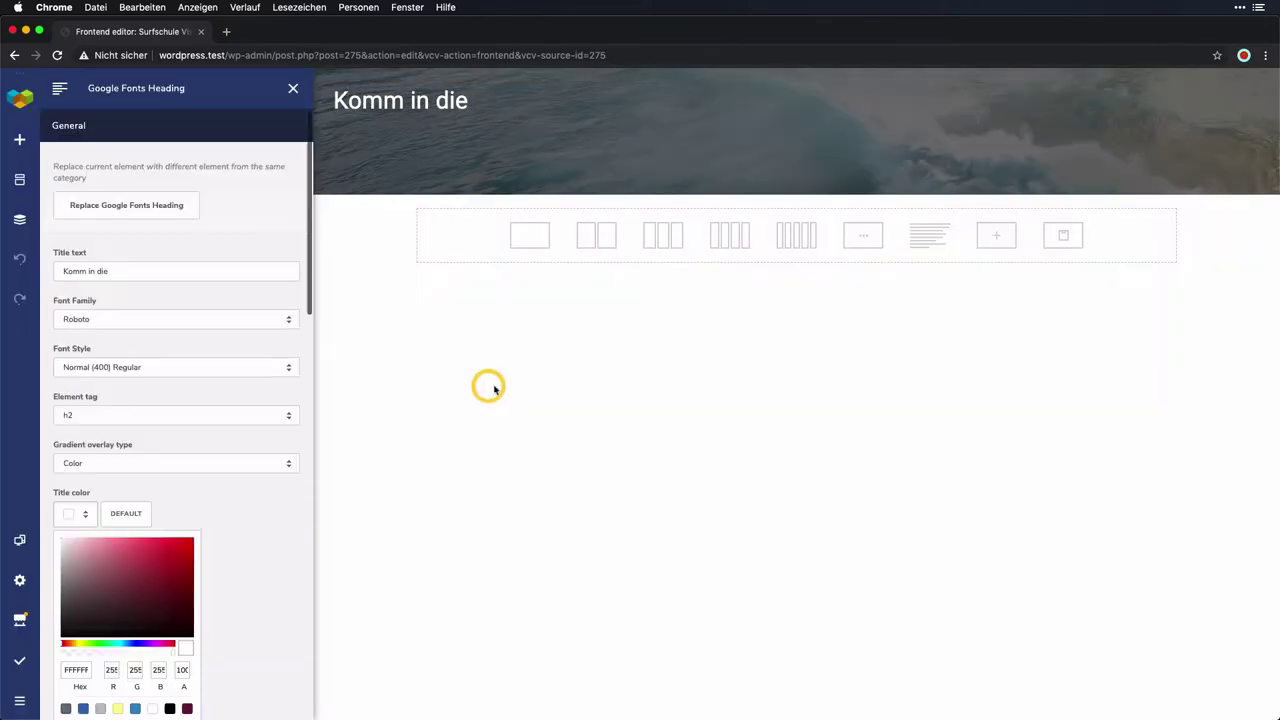
# Step: Add a Single Image element to the right column of the first inner row and use surfschule.png from the media library
pyautogui.click(1032, 116)
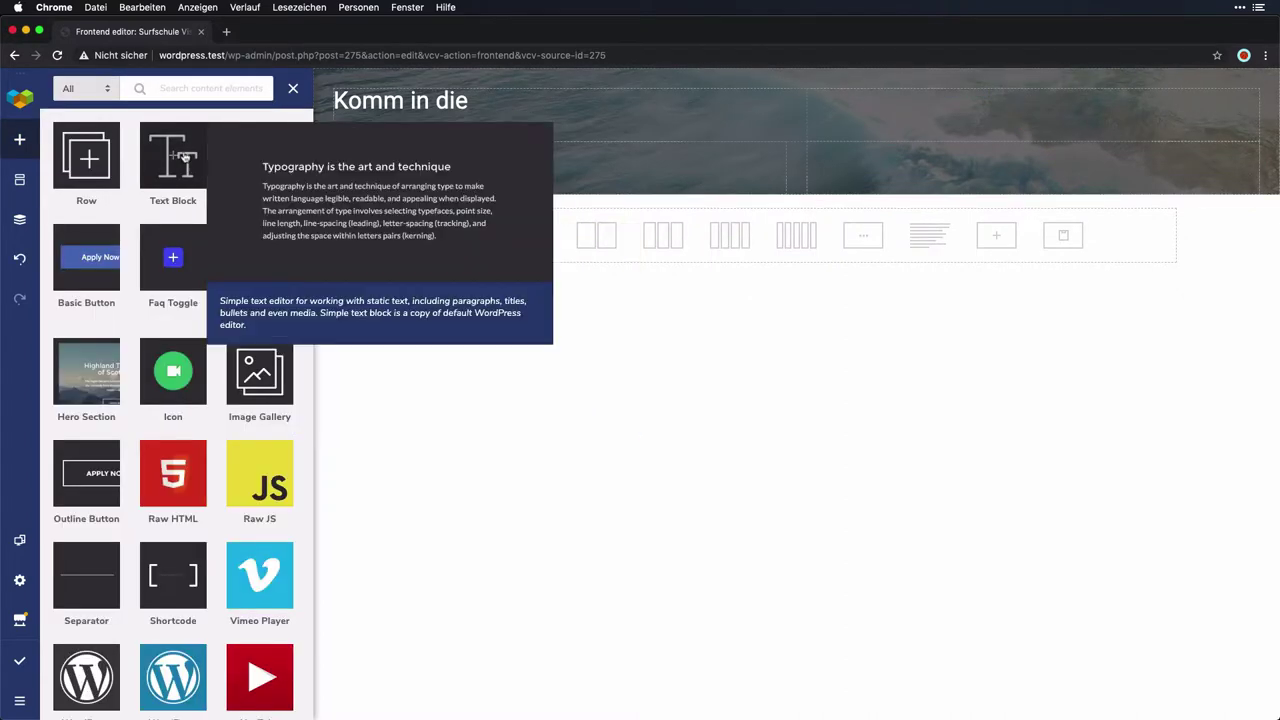
pyautogui.click(264, 140)
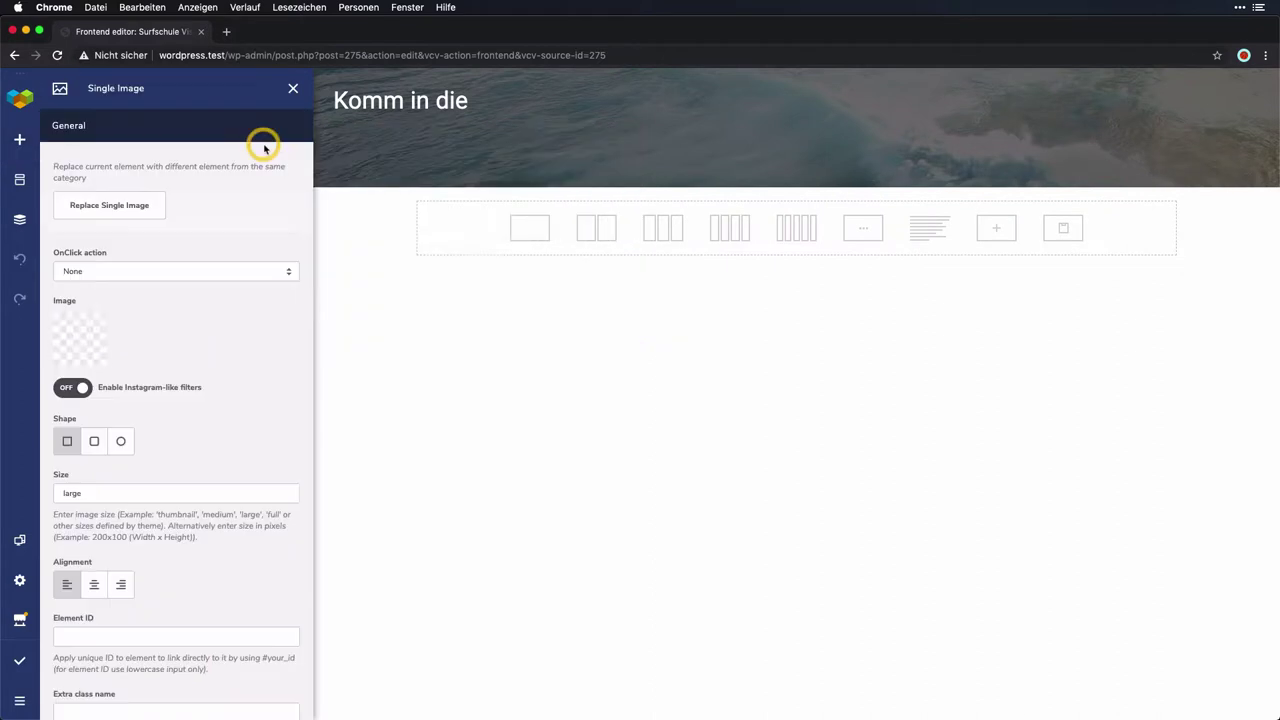
pyautogui.click(73, 345)
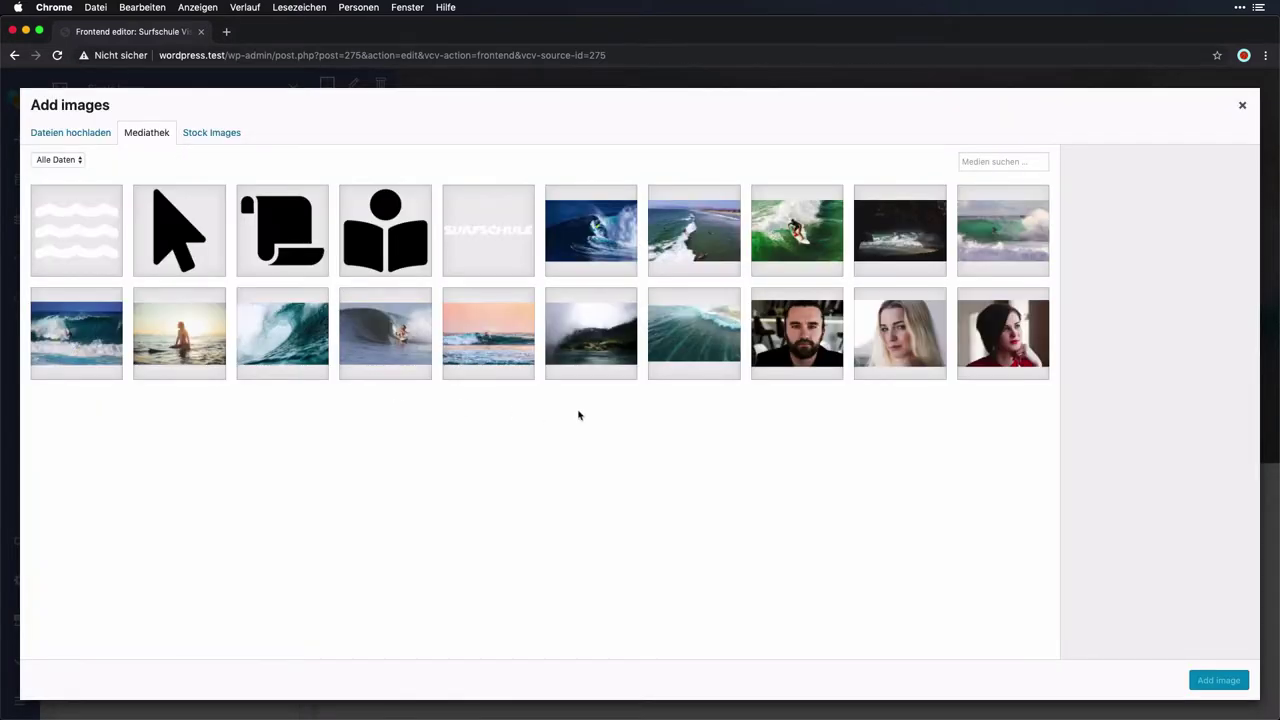
pyautogui.click(500, 220)
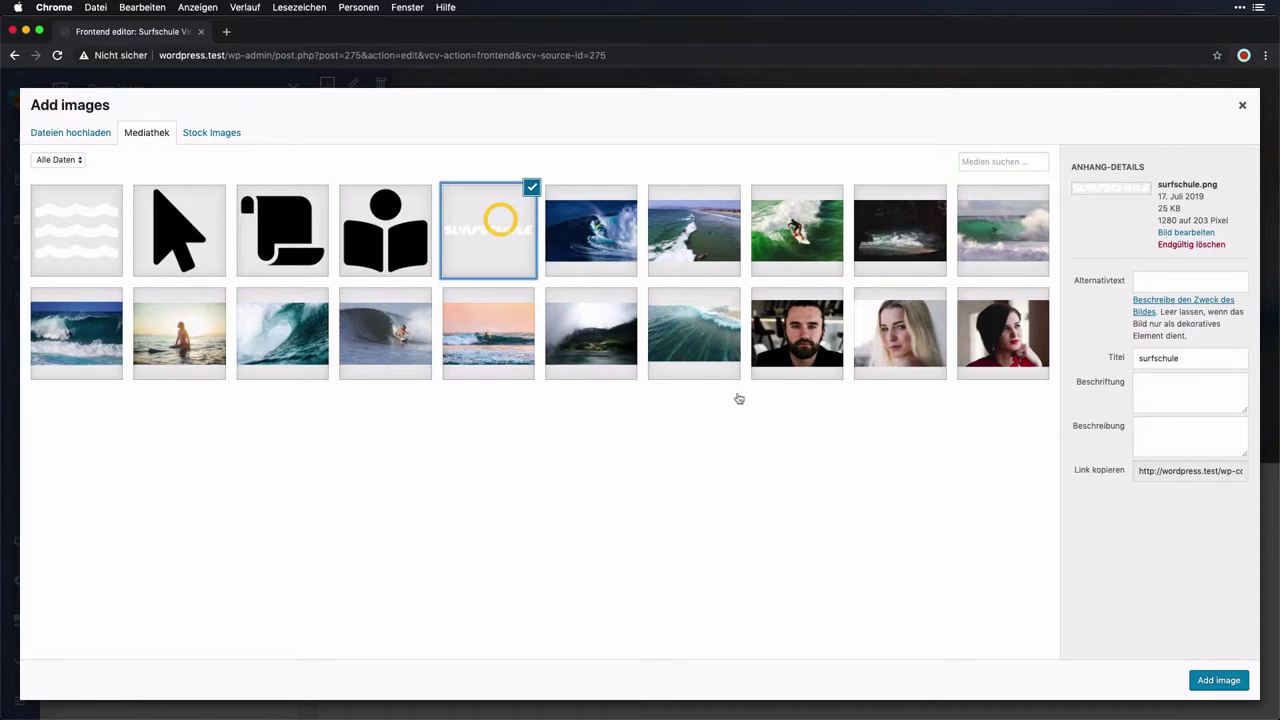
pyautogui.click(1216, 679)
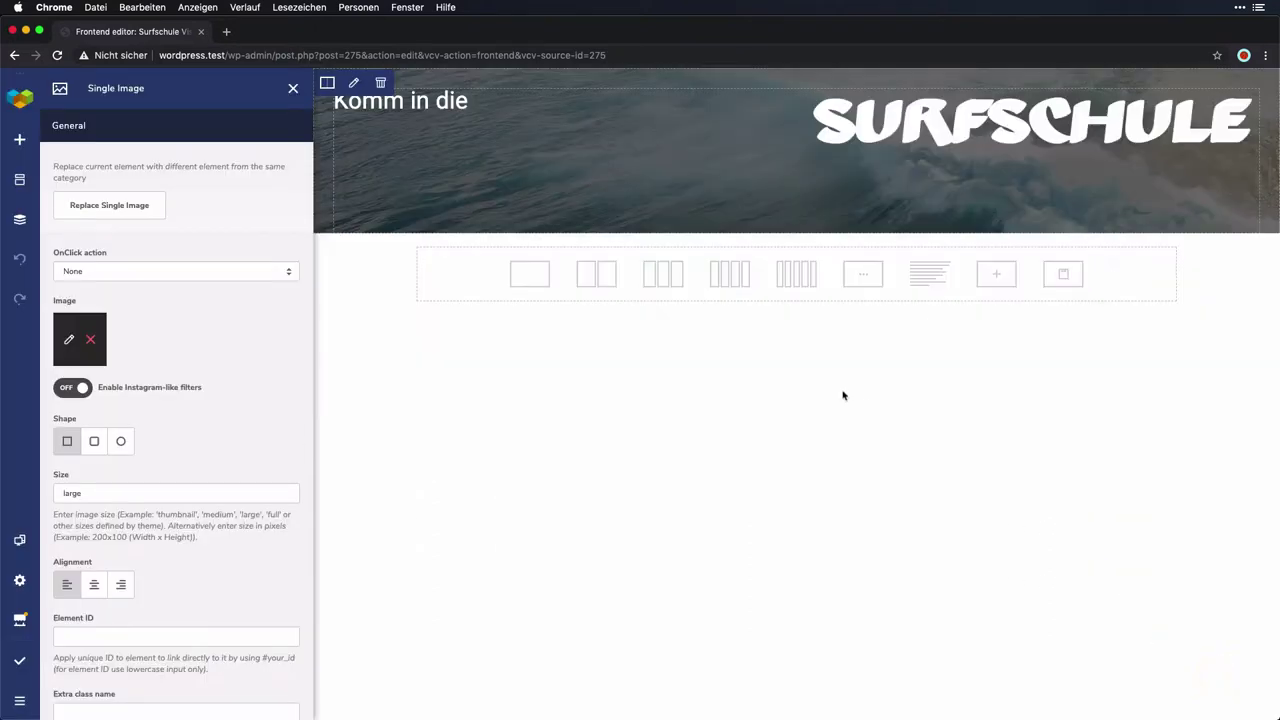
# Step: Set the logo image's size to medium and align it right
pyautogui.doubleClick(170, 489)
pyautogui.write('m')
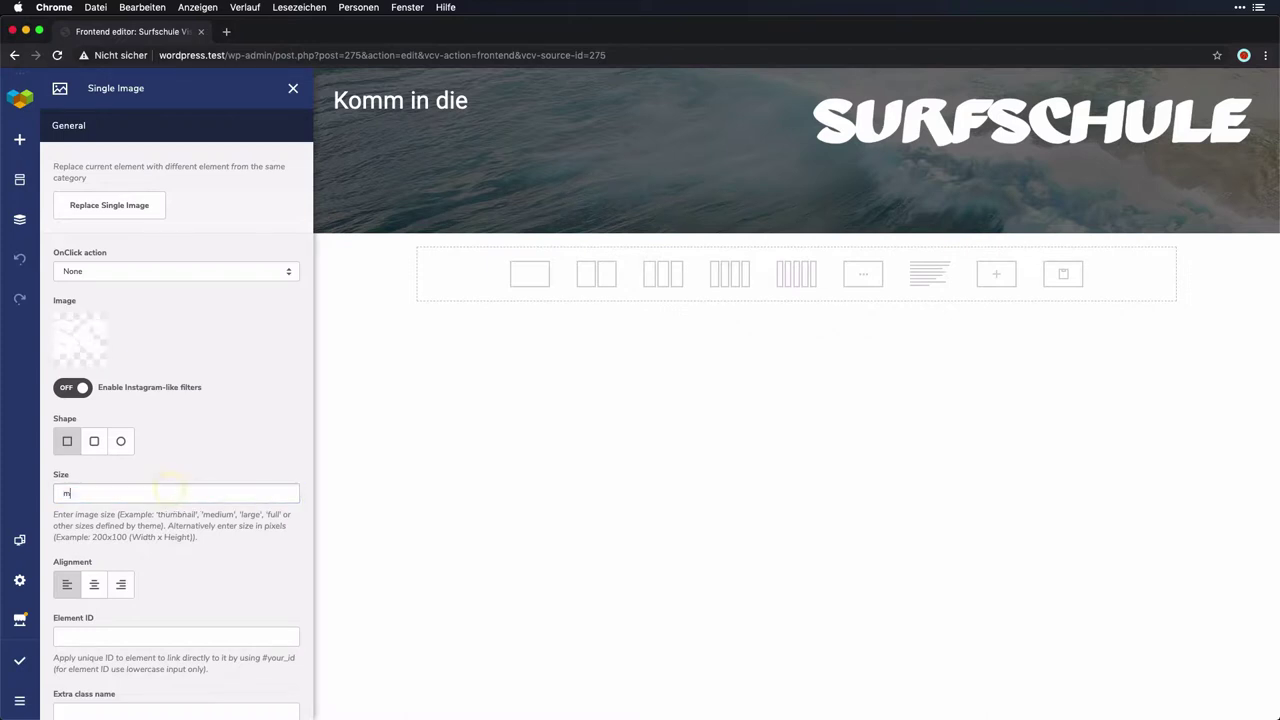
pyautogui.write('edium')
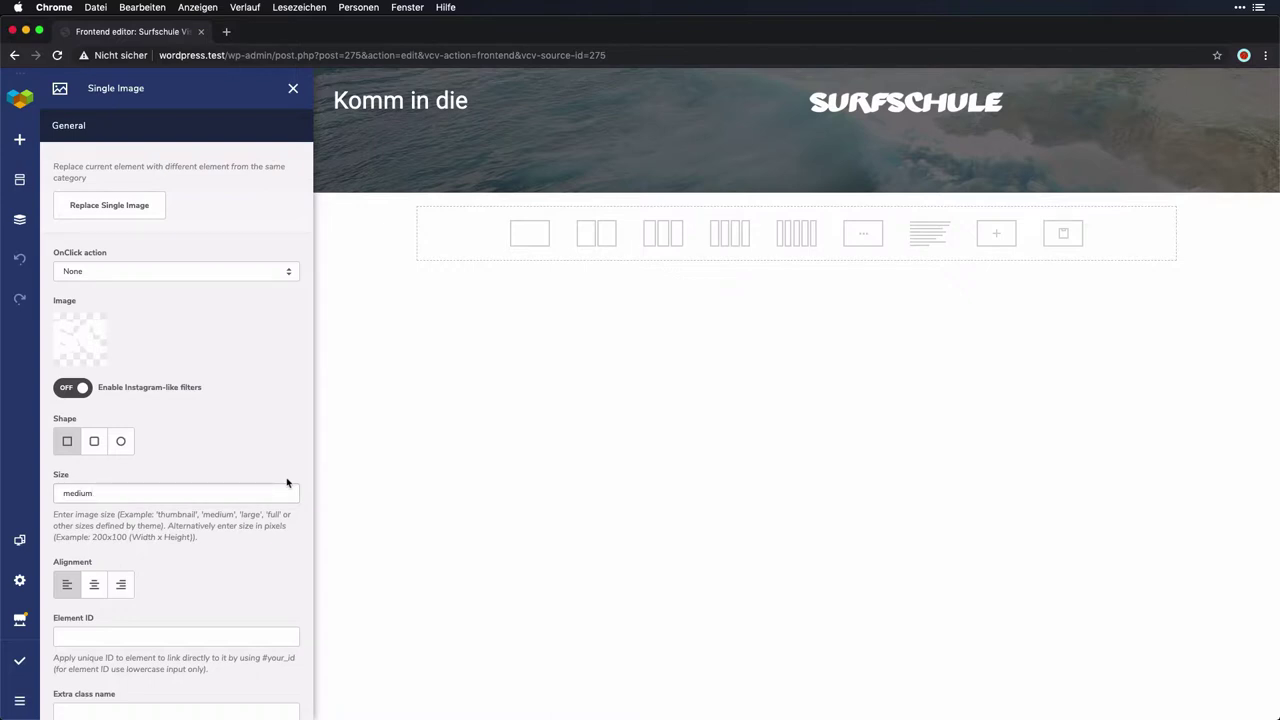
pyautogui.click(123, 586)
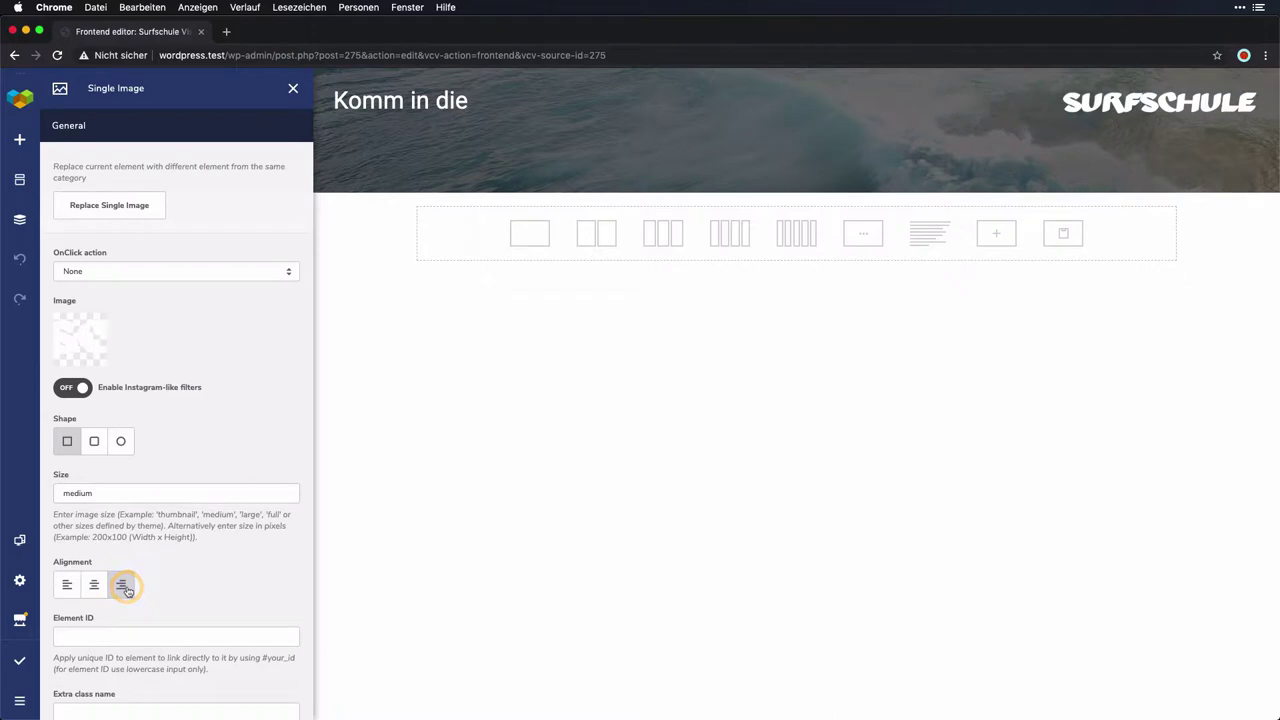
pyautogui.scroll(-5, 212, 585)
pyautogui.scroll(-12, 212, 585)
pyautogui.scroll(17, 212, 585)
# Step: Add an Icon element to the left column of the second inner row and open its background shape choices
pyautogui.click(610, 158)
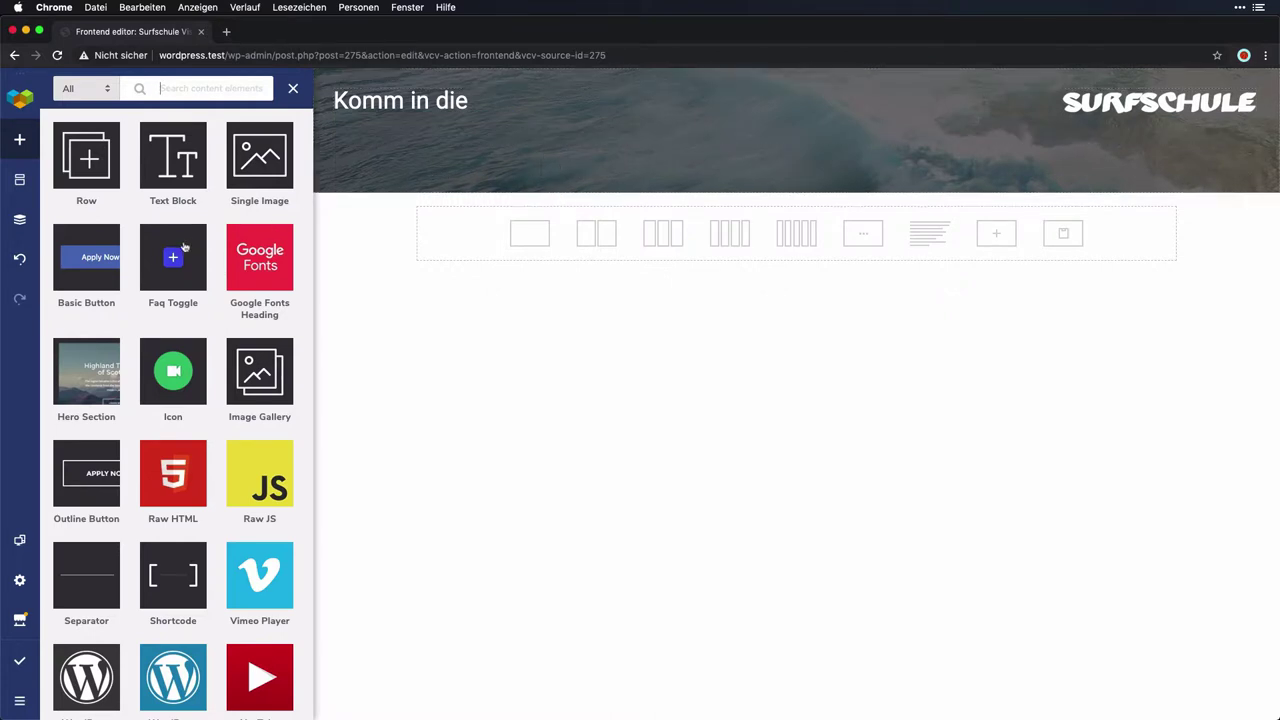
pyautogui.click(185, 374)
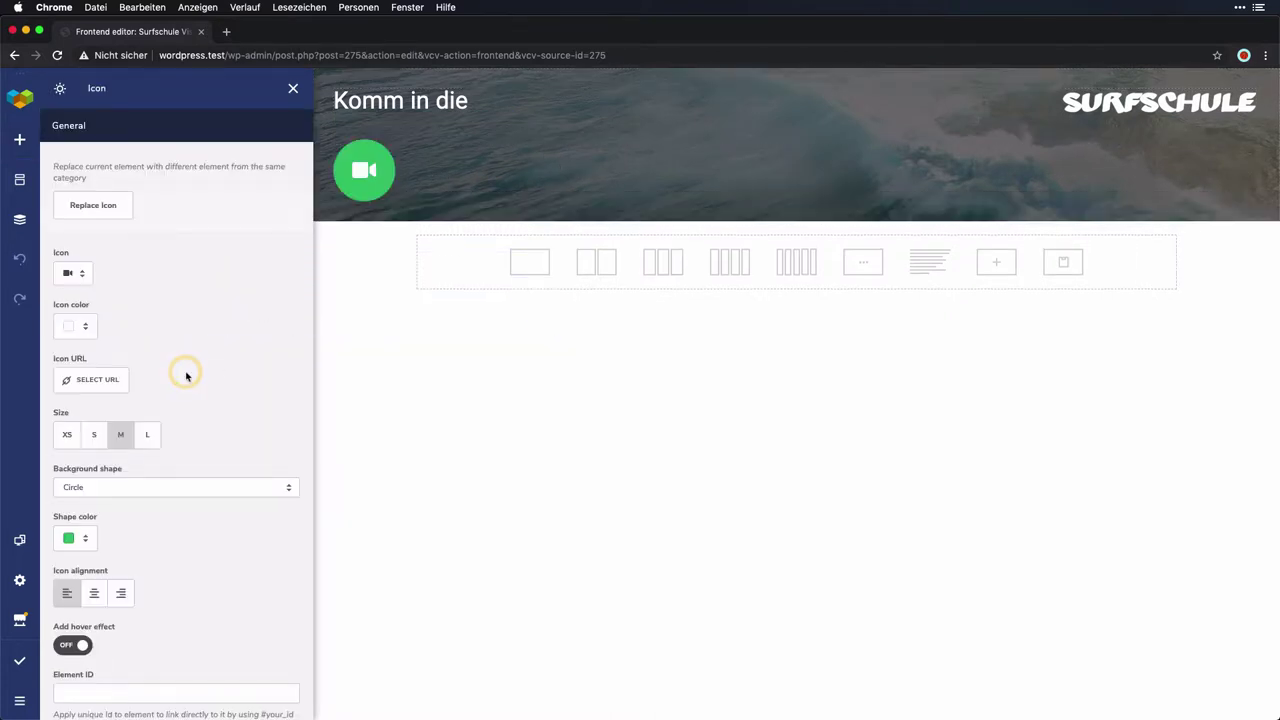
pyautogui.click(126, 487)
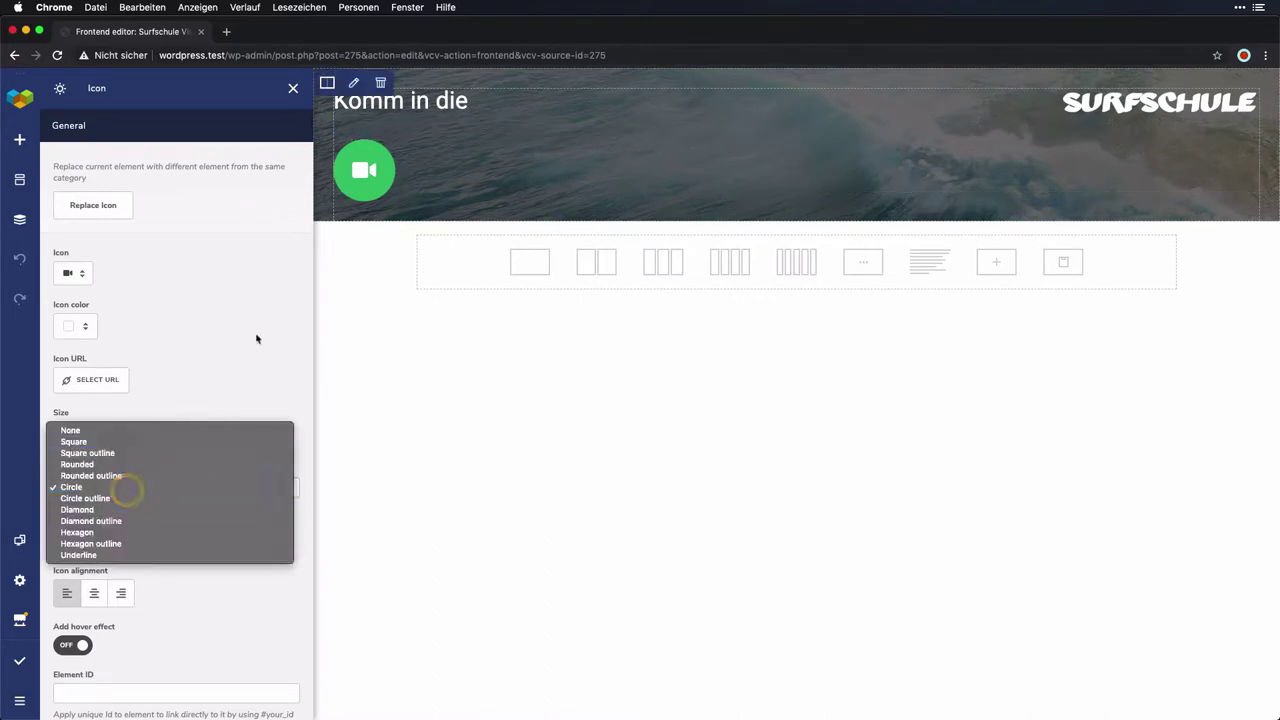
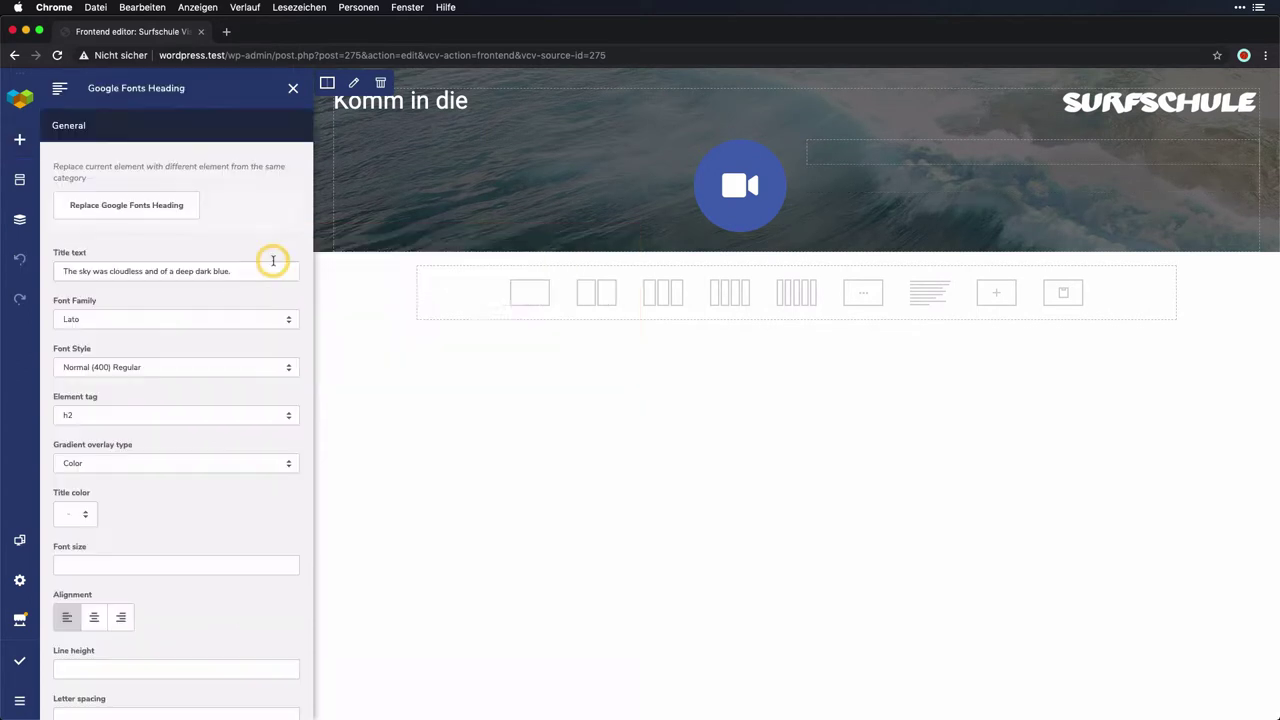
# Step: Replace the second row heading's placeholder text with "Nur wer das Web surfen kann, findet neue Links zum Klicken" directly on the page
pyautogui.click(852, 178)
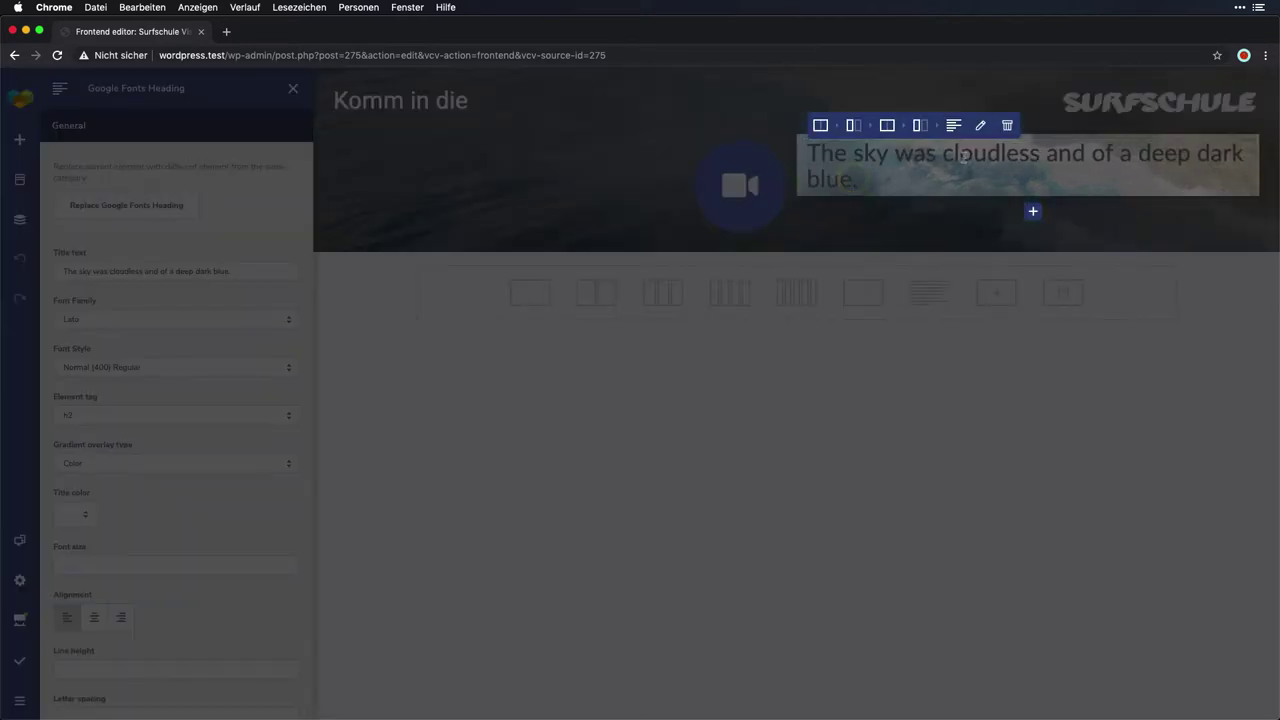
pyautogui.moveTo(955, 135)
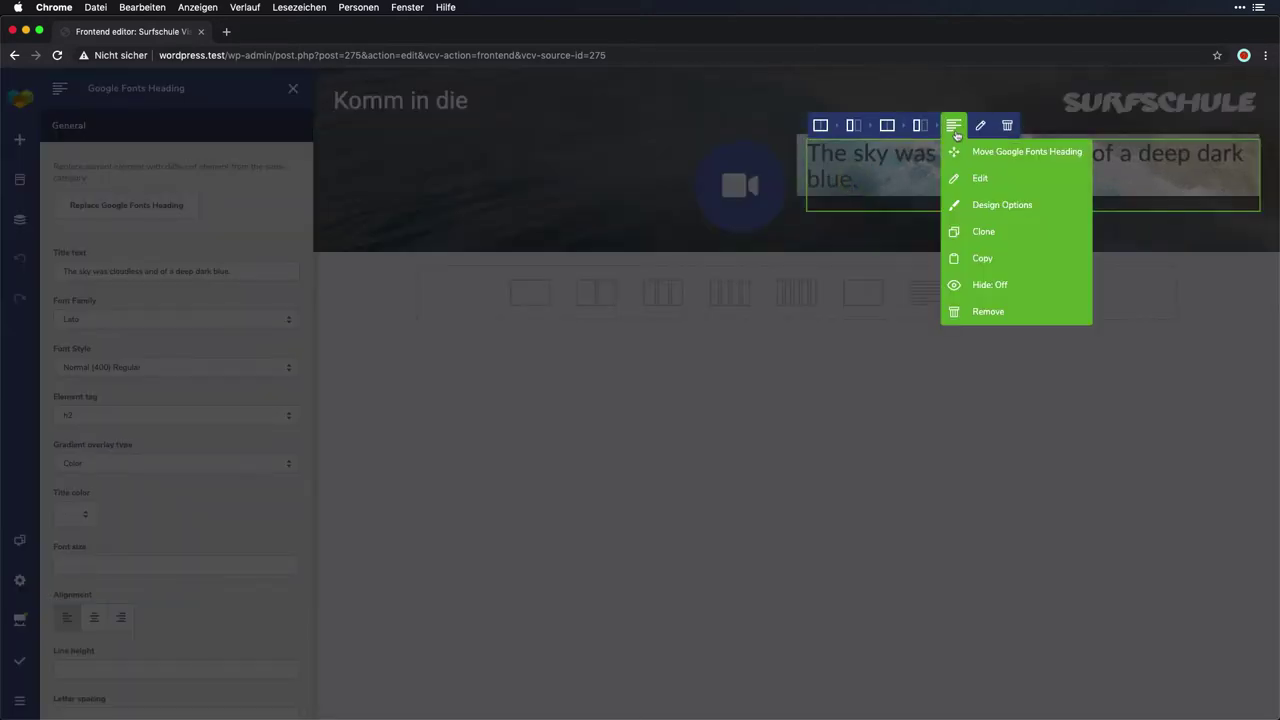
pyautogui.tripleClick(903, 173)
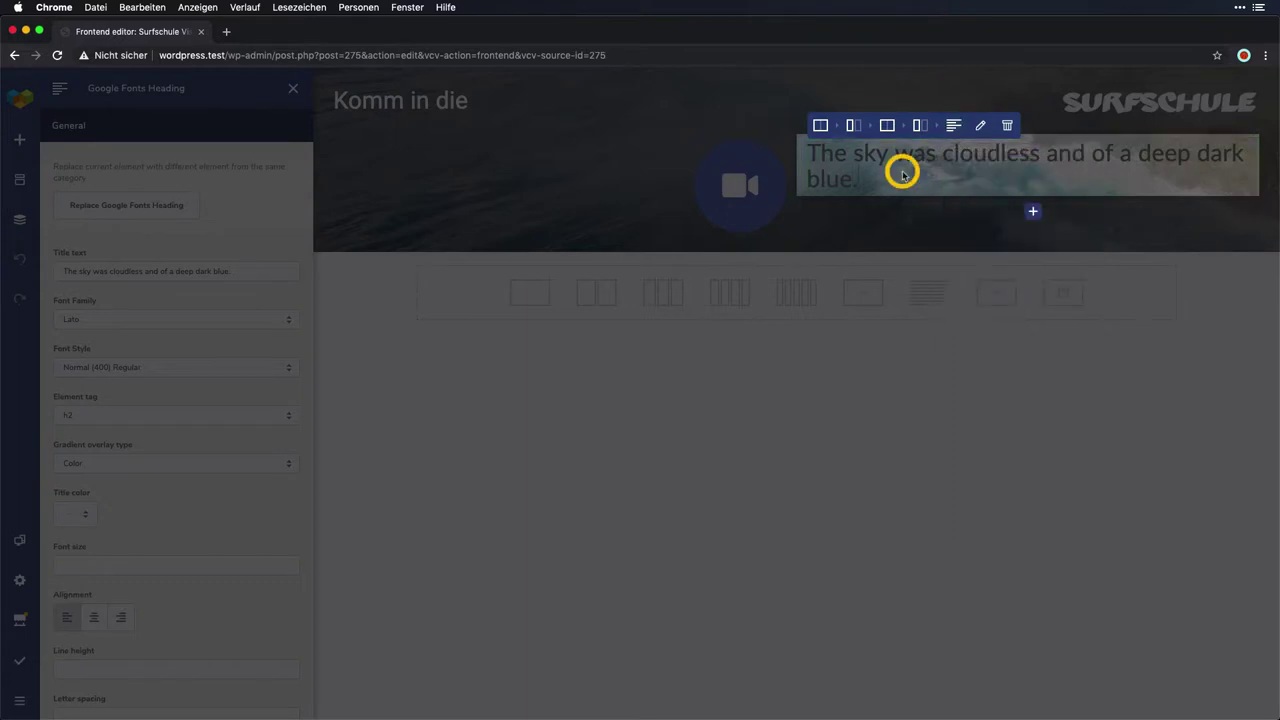
pyautogui.write('Nur wer das Web surfen kann, findet neue Links zum Klicken')
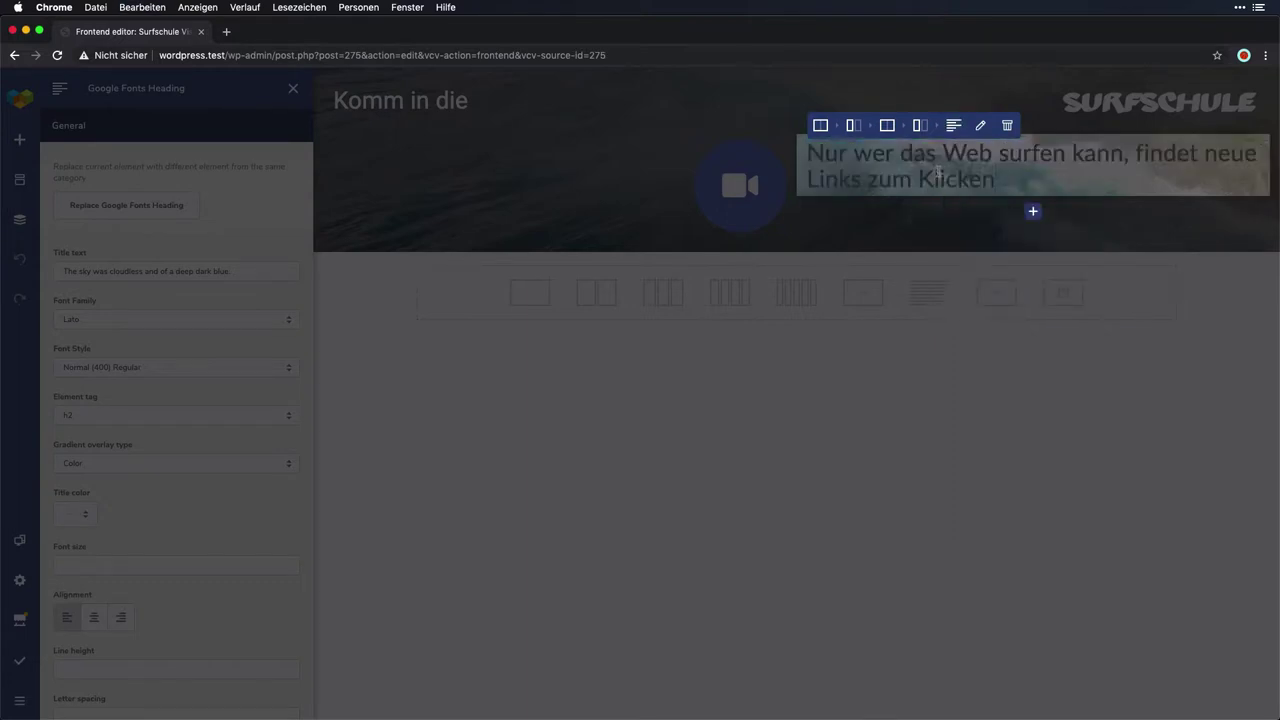
pyautogui.tripleClick(1006, 182)
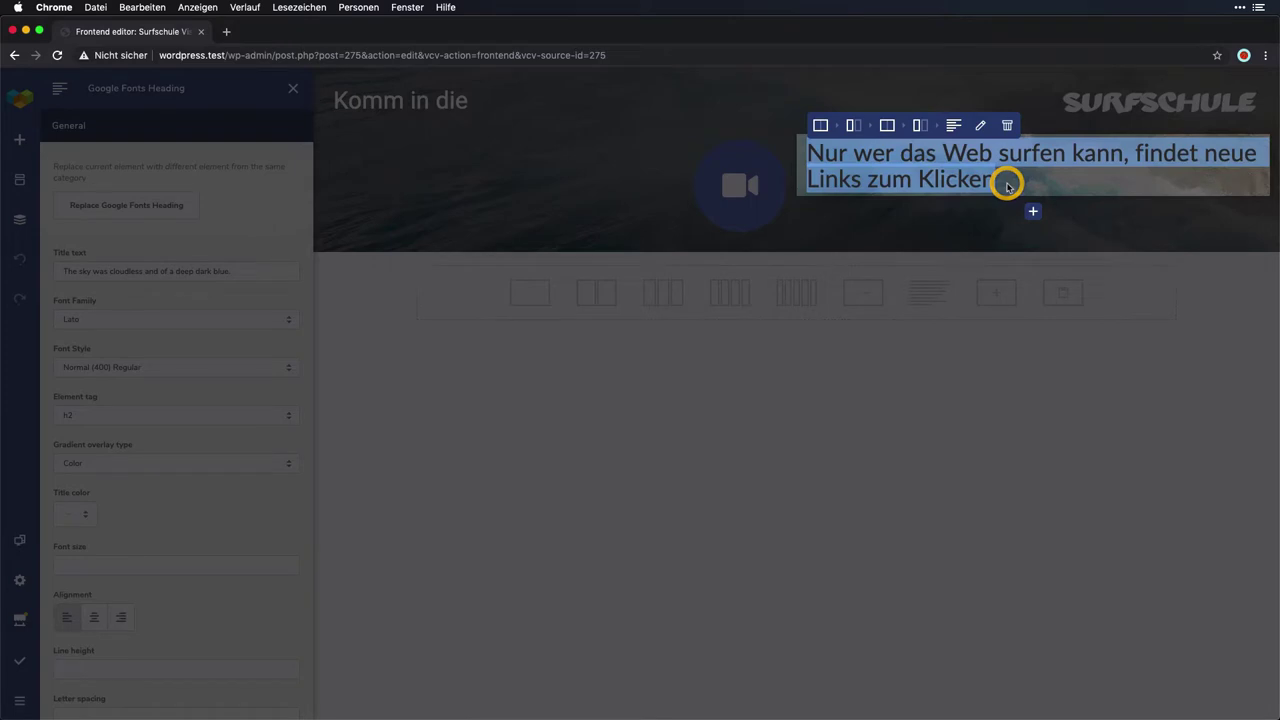
# Step: Set the font family of the heading beside the icon to Roboto
pyautogui.moveTo(958, 131)
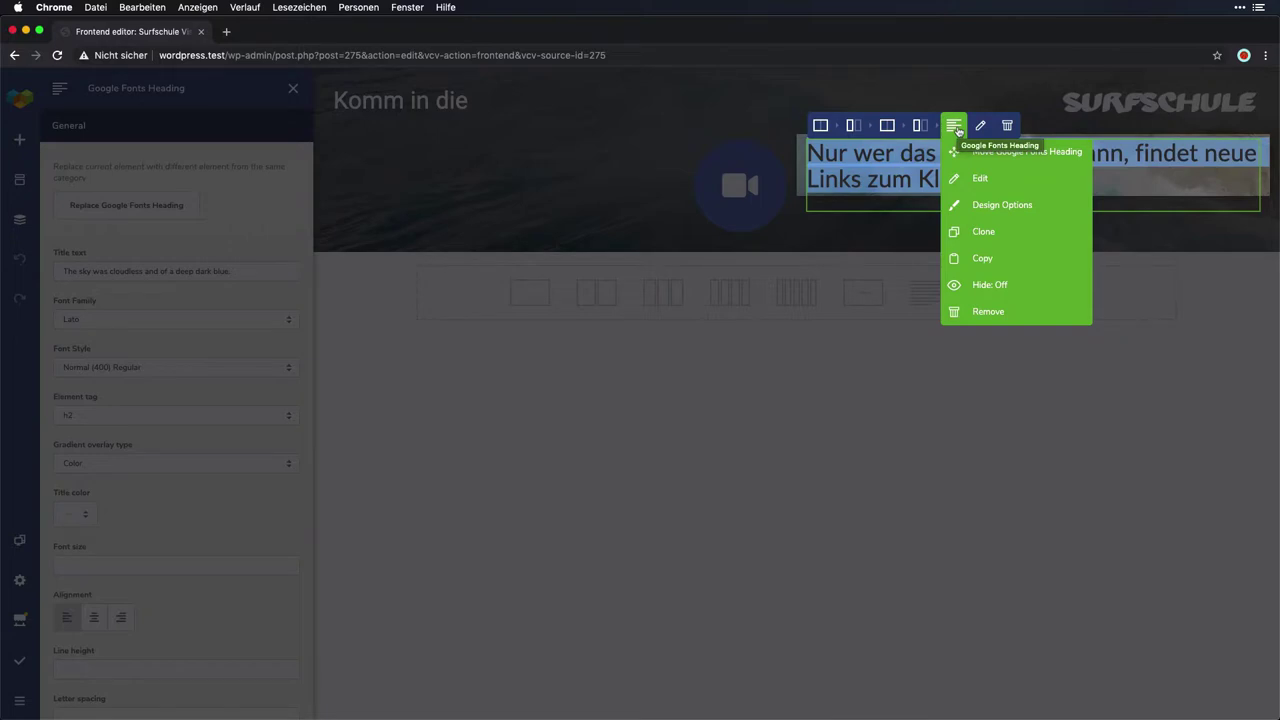
pyautogui.click(975, 178)
pyautogui.click(726, 401)
pyautogui.click(124, 325)
pyautogui.write('es')
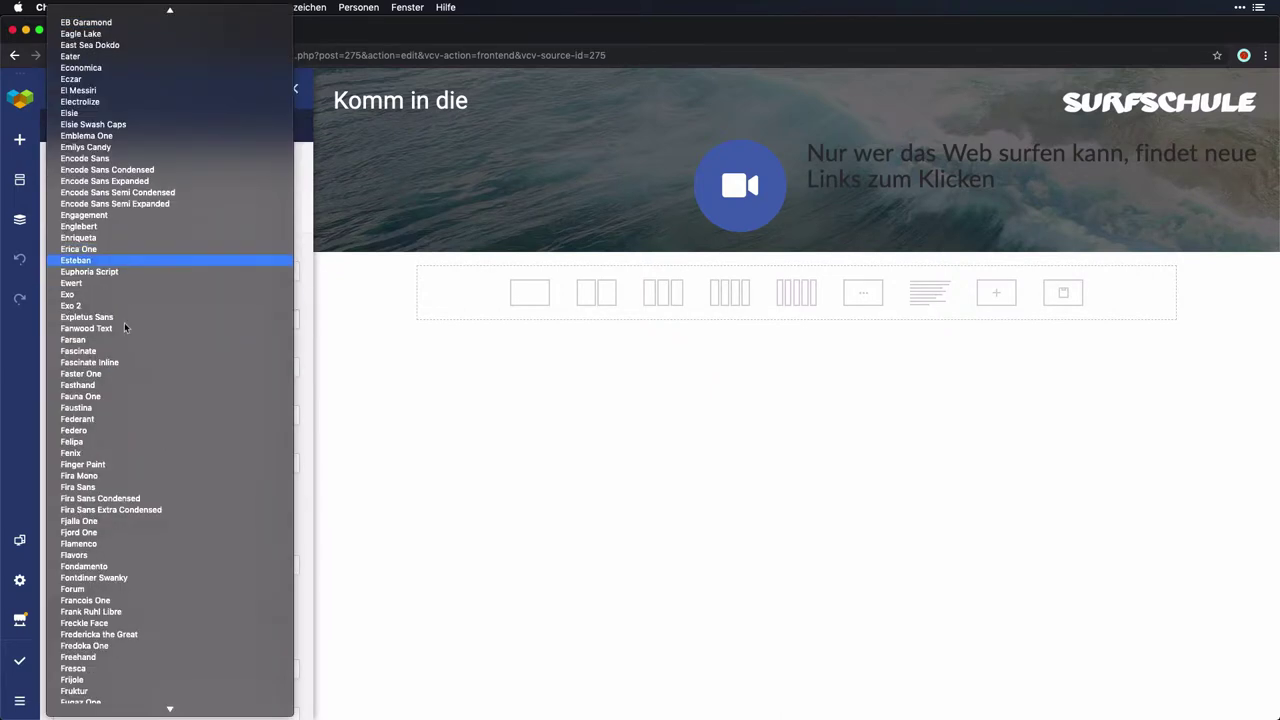
pyautogui.write('ro')
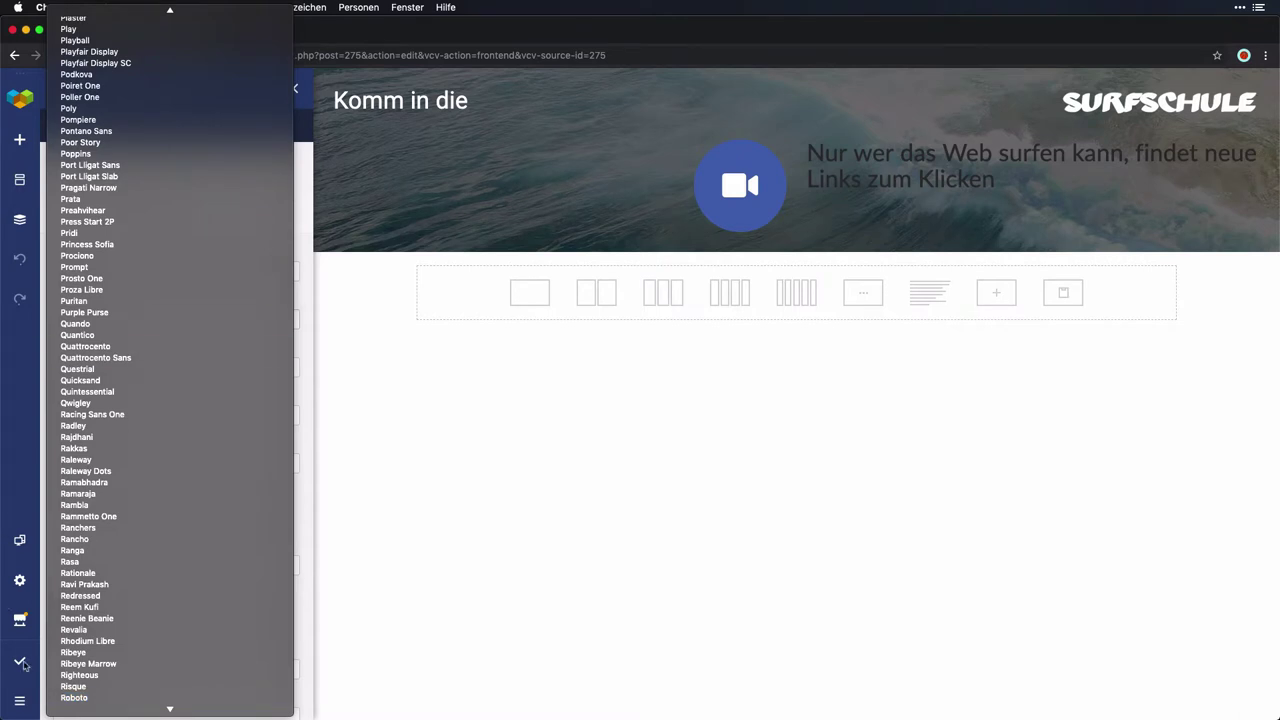
pyautogui.click(99, 698)
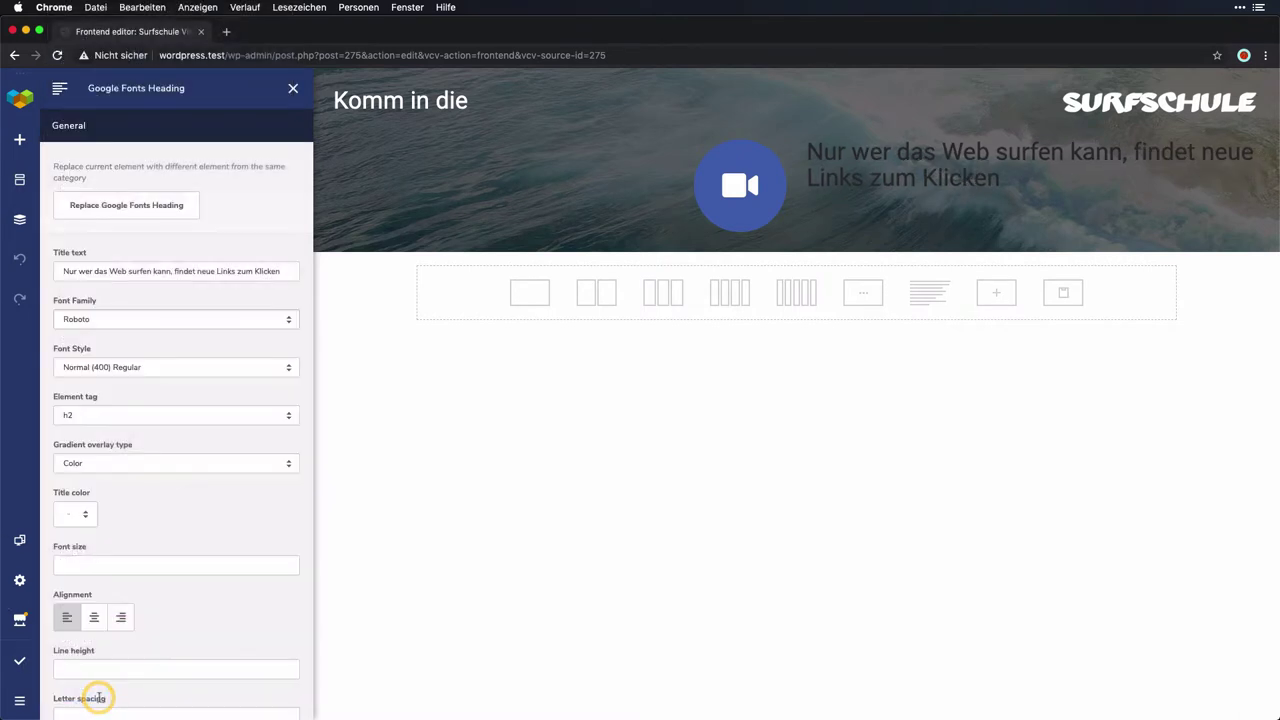
# Step: Set the title color of the heading beside the icon to white
pyautogui.click(78, 515)
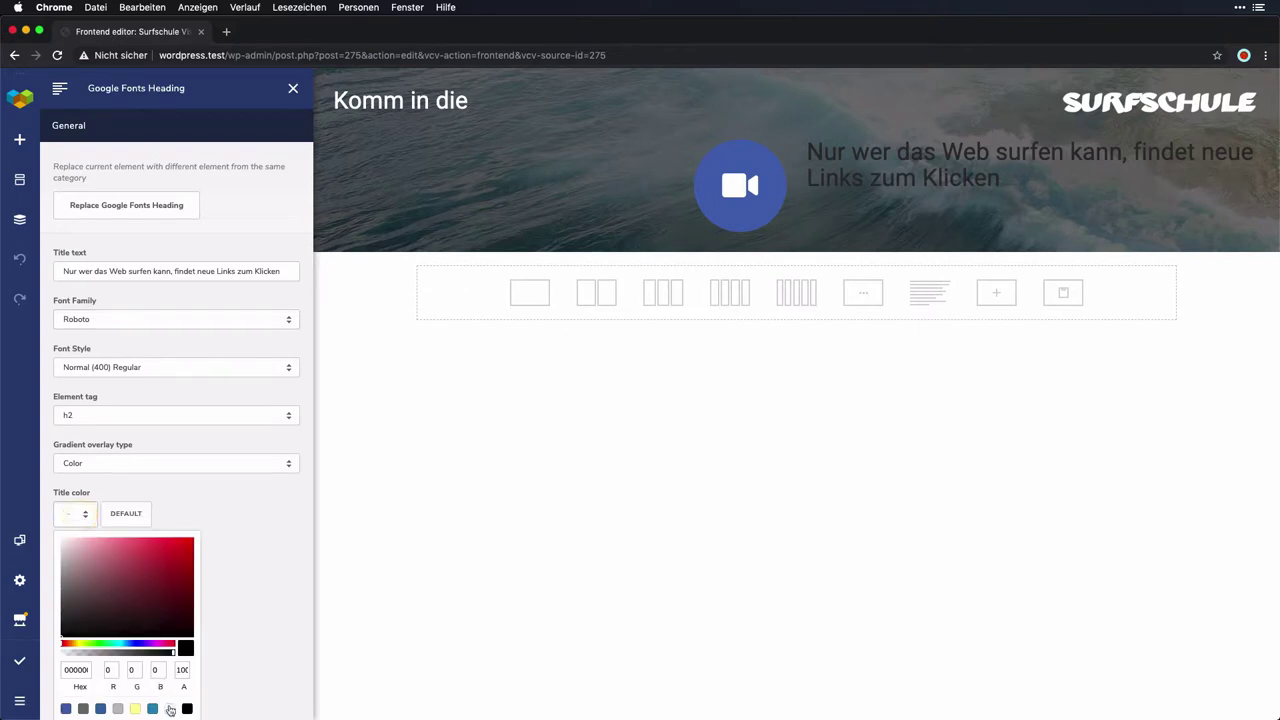
pyautogui.click(170, 709)
pyautogui.click(246, 552)
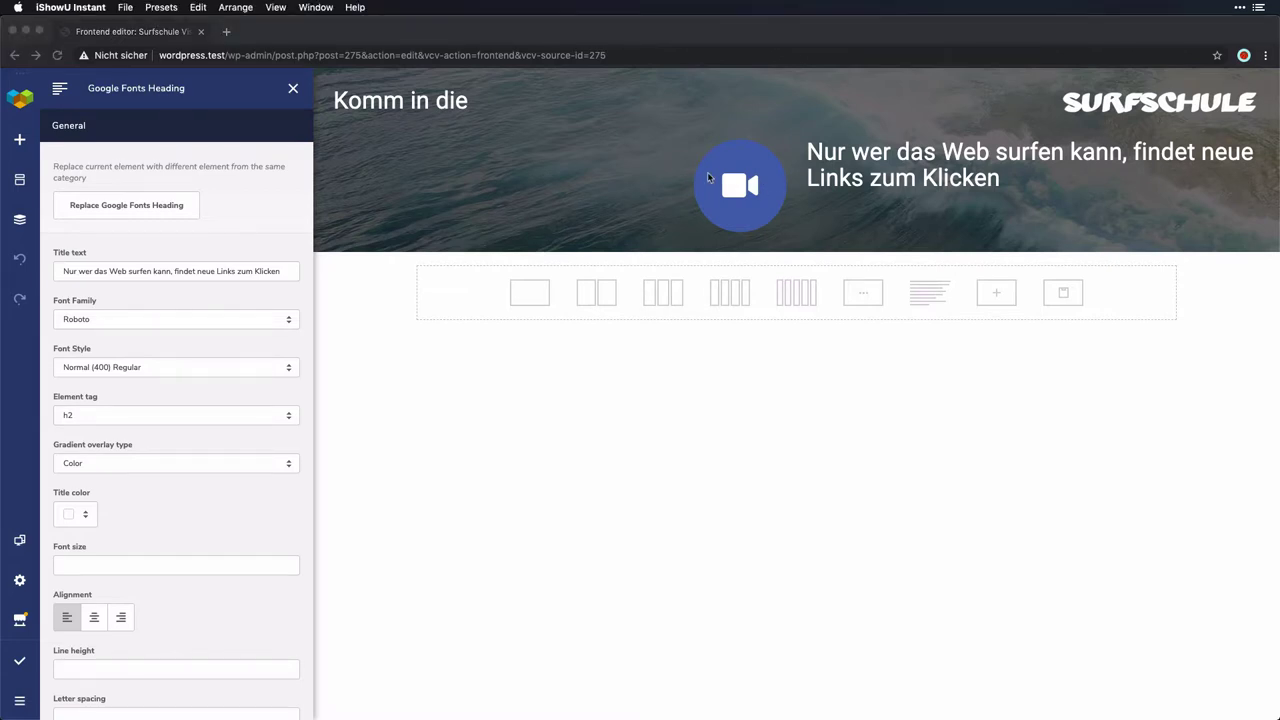
# Step: Set the content position of the second inner row to middle
pyautogui.click(865, 180)
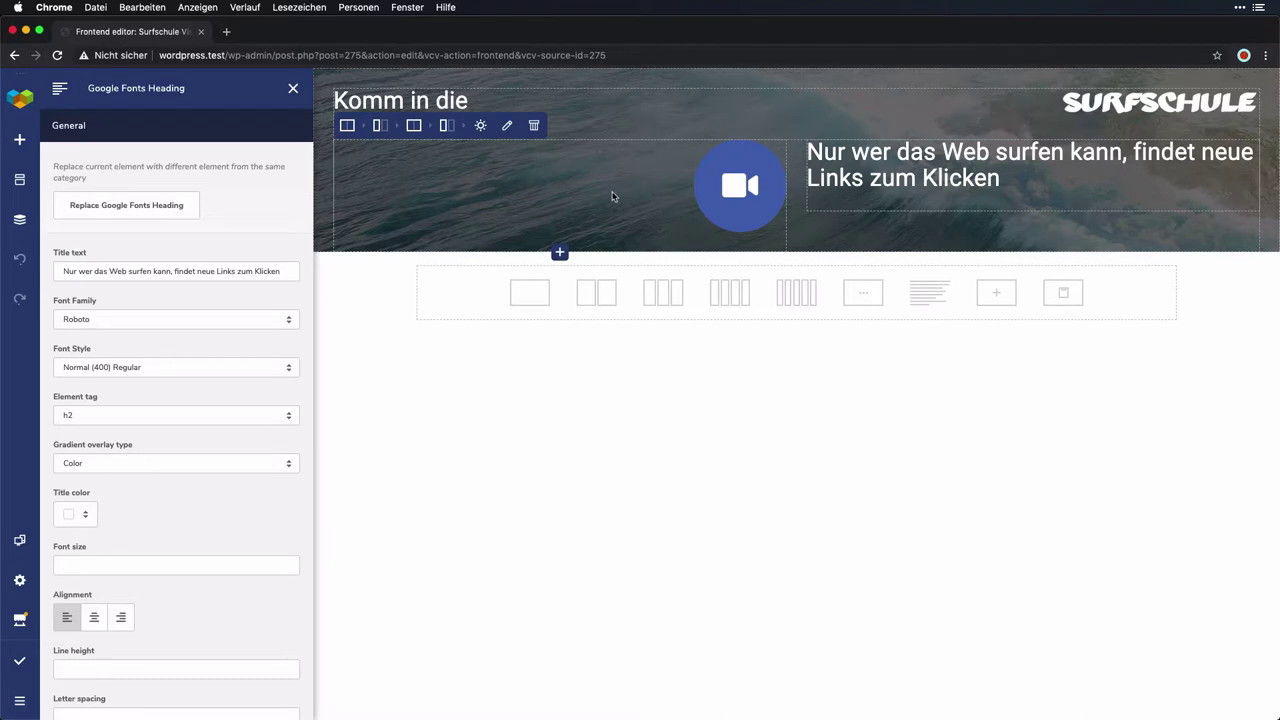
pyautogui.moveTo(414, 130)
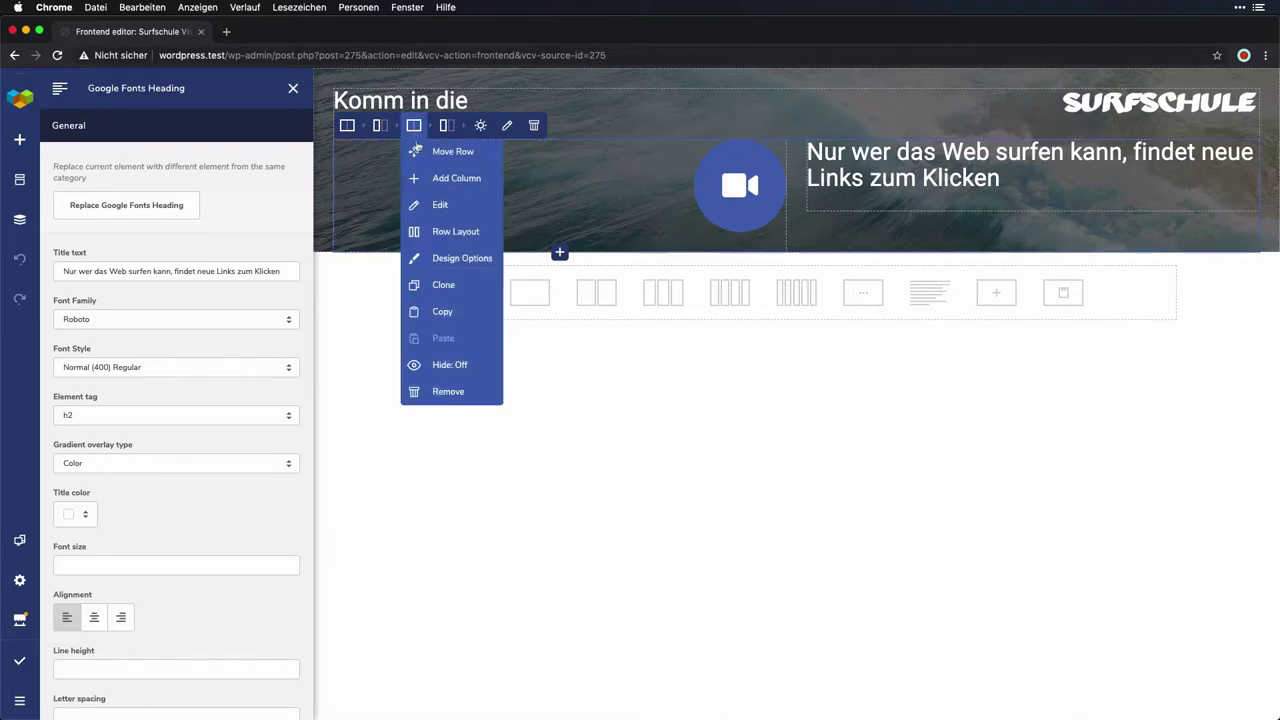
pyautogui.click(432, 205)
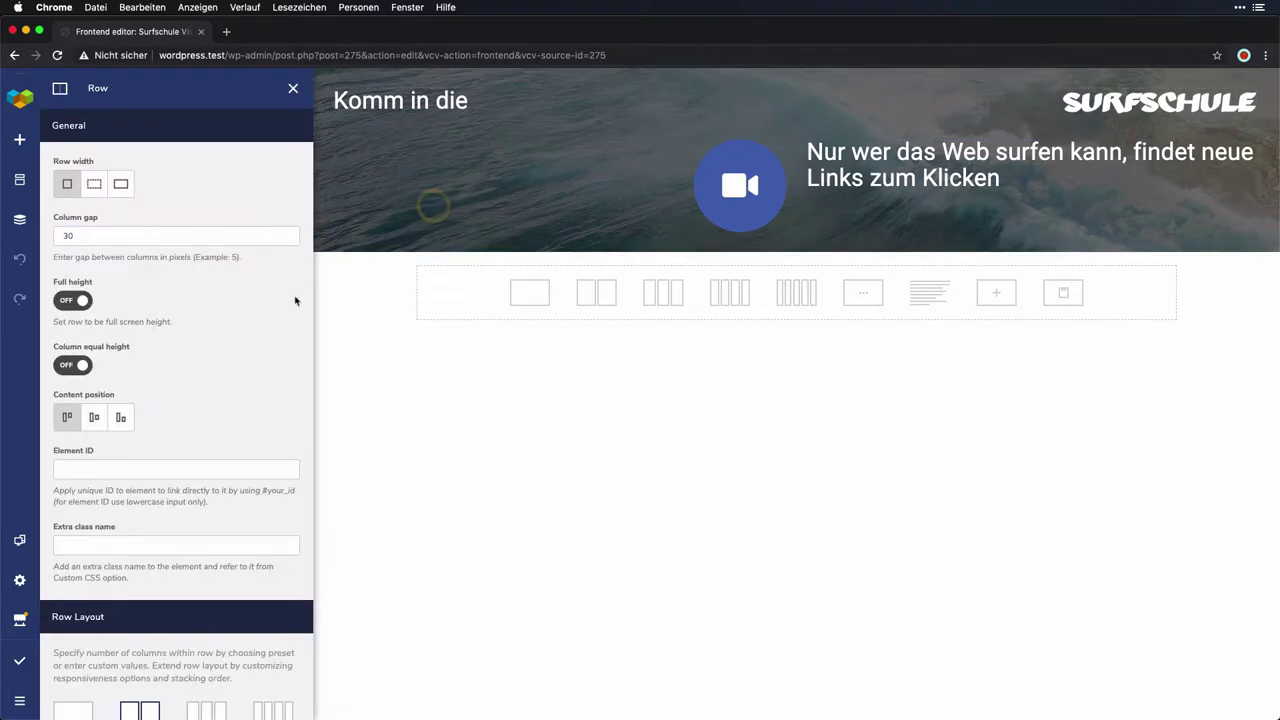
pyautogui.click(94, 417)
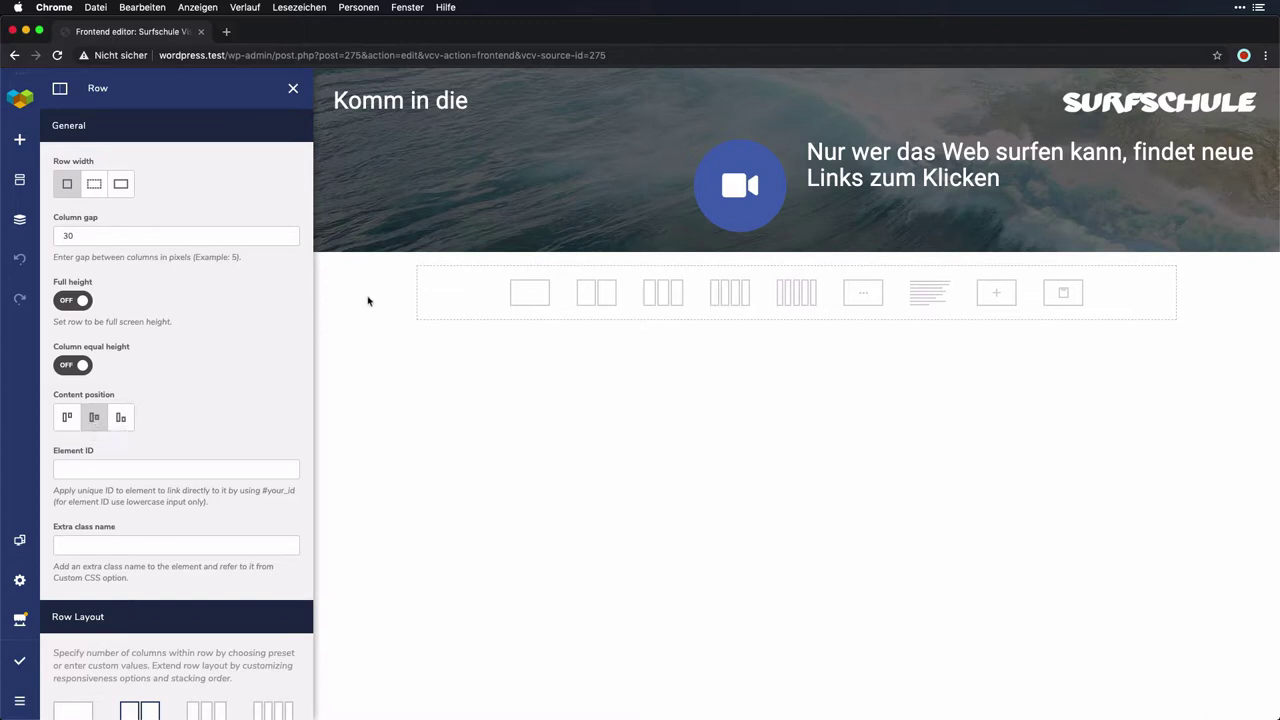
# Step: Look through the outer column's general and design settings
pyautogui.moveTo(420, 130)
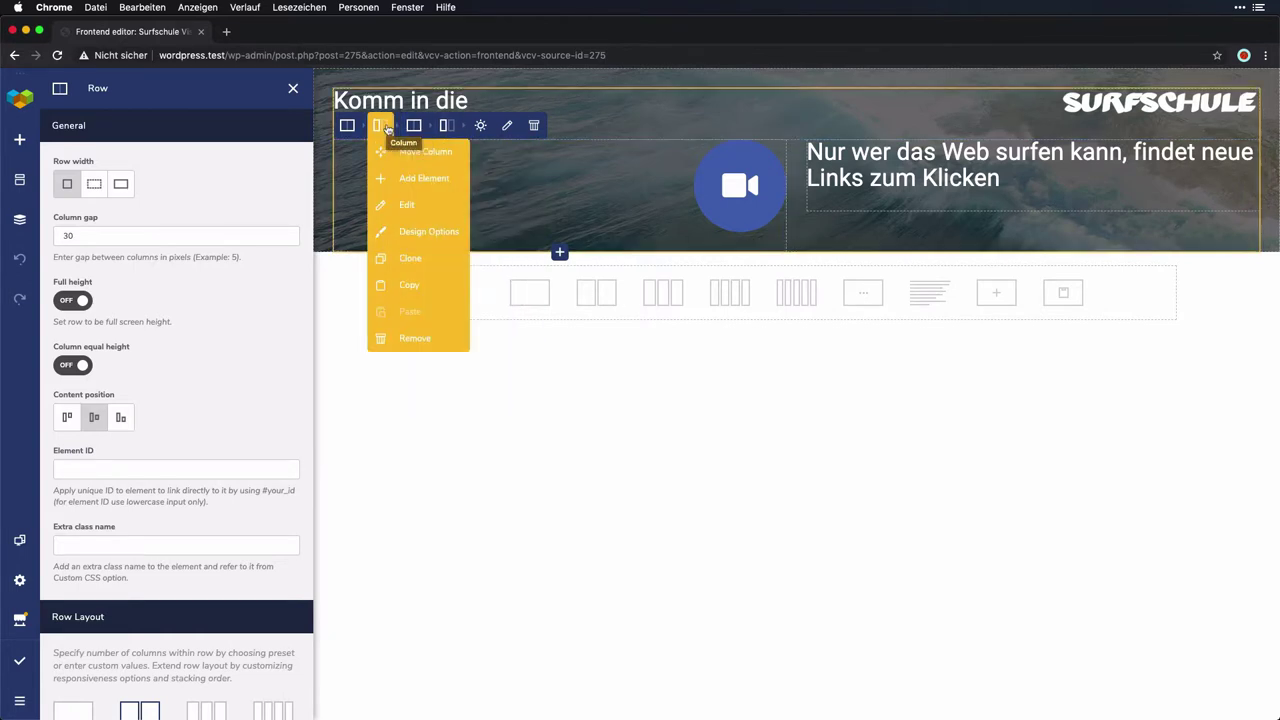
pyautogui.click(403, 204)
pyautogui.scroll(-15, 257, 309)
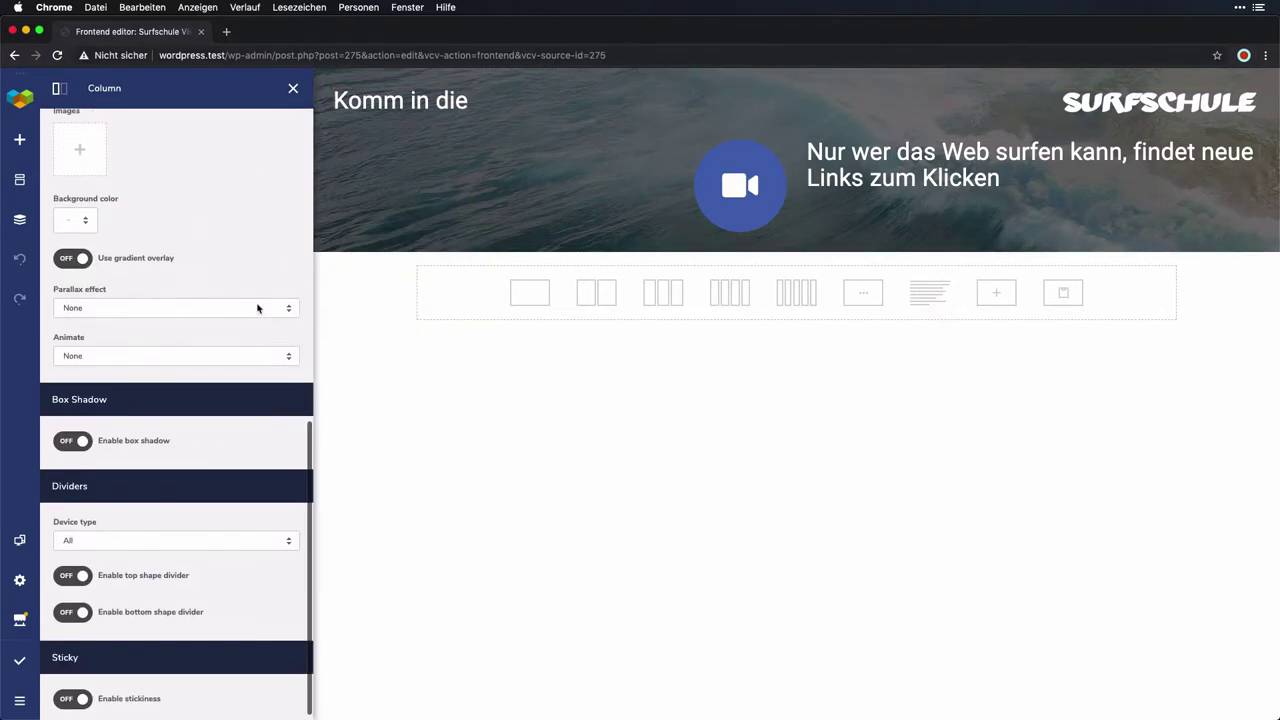
pyautogui.scroll(15, 257, 309)
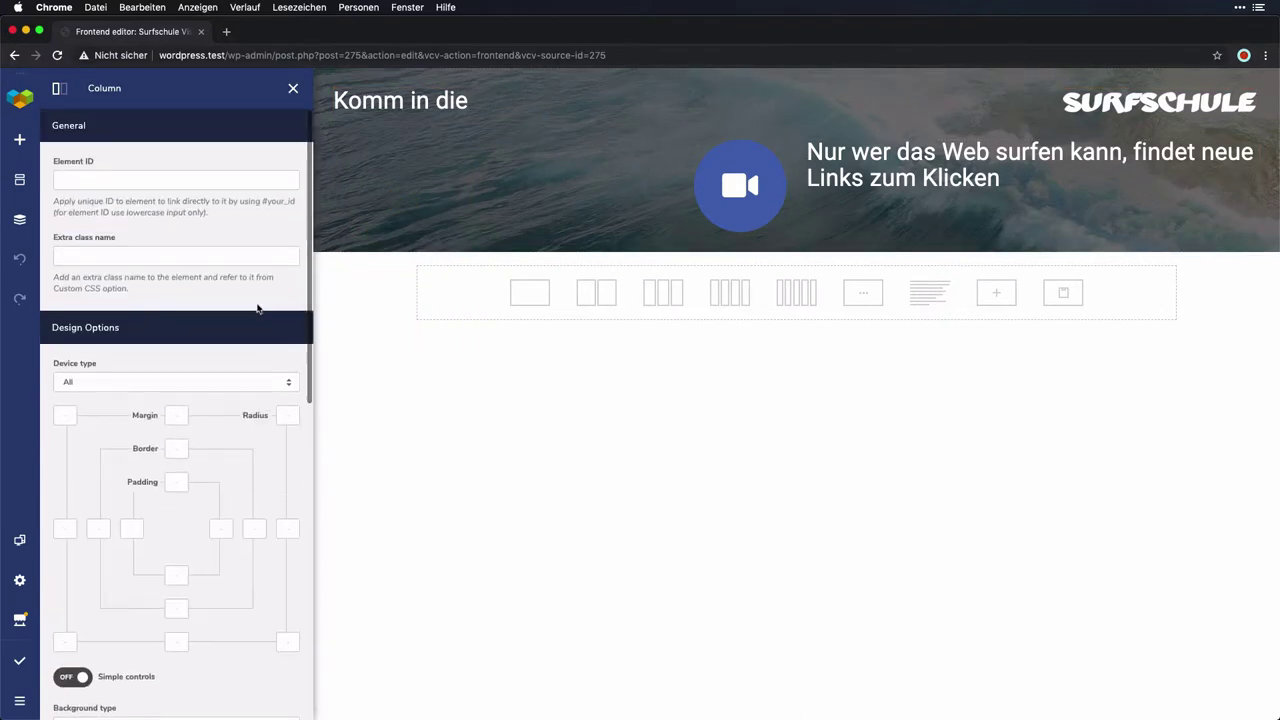
# Step: Try the full-height option on the outer background row
pyautogui.moveTo(578, 182)
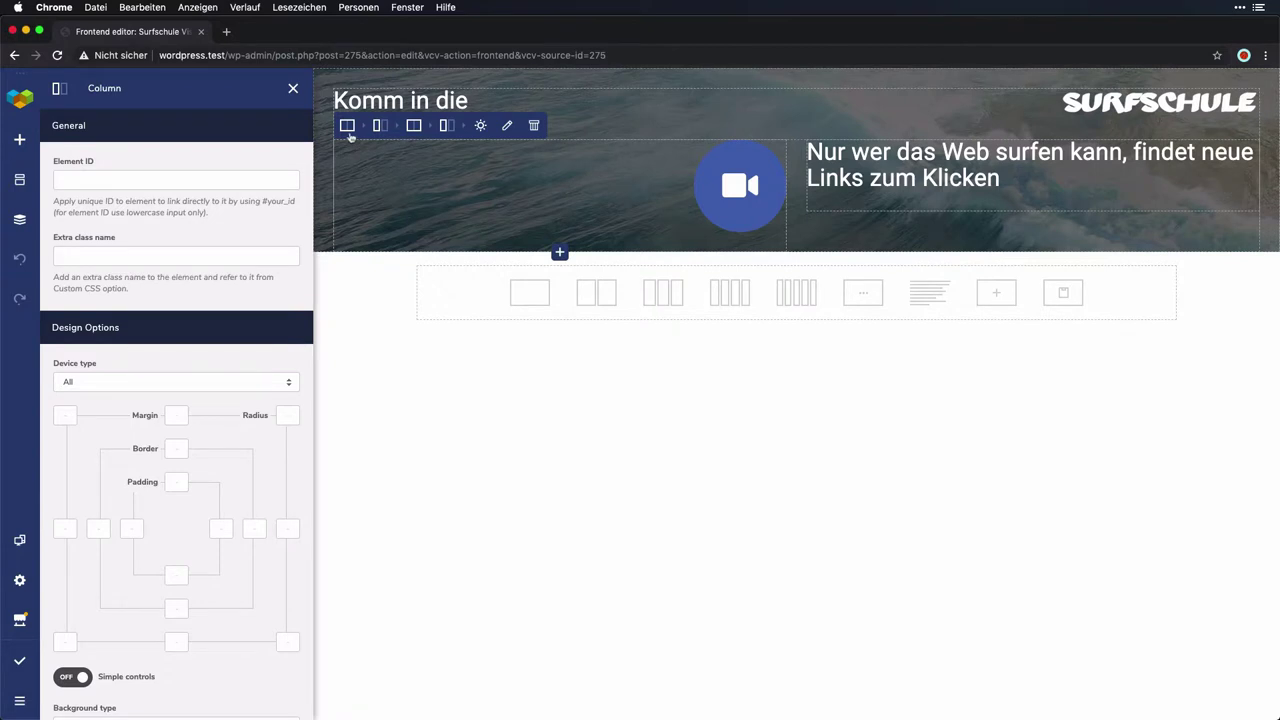
pyautogui.moveTo(349, 134)
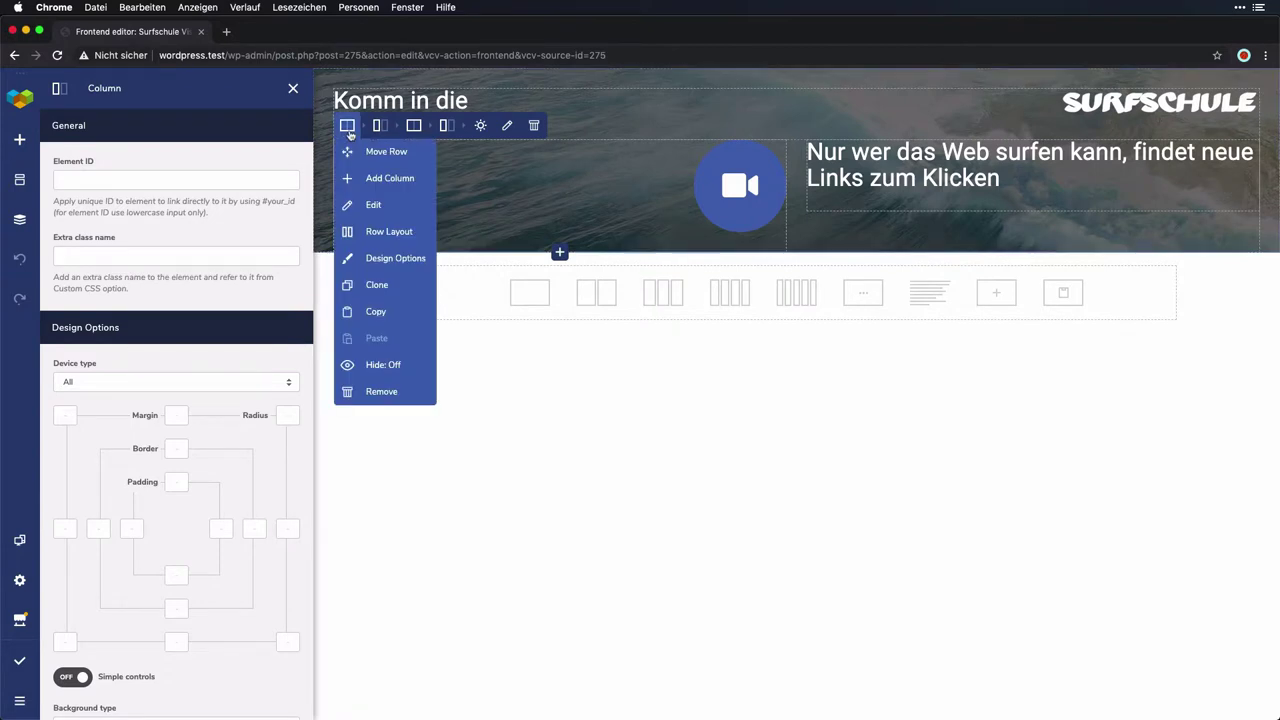
pyautogui.click(366, 204)
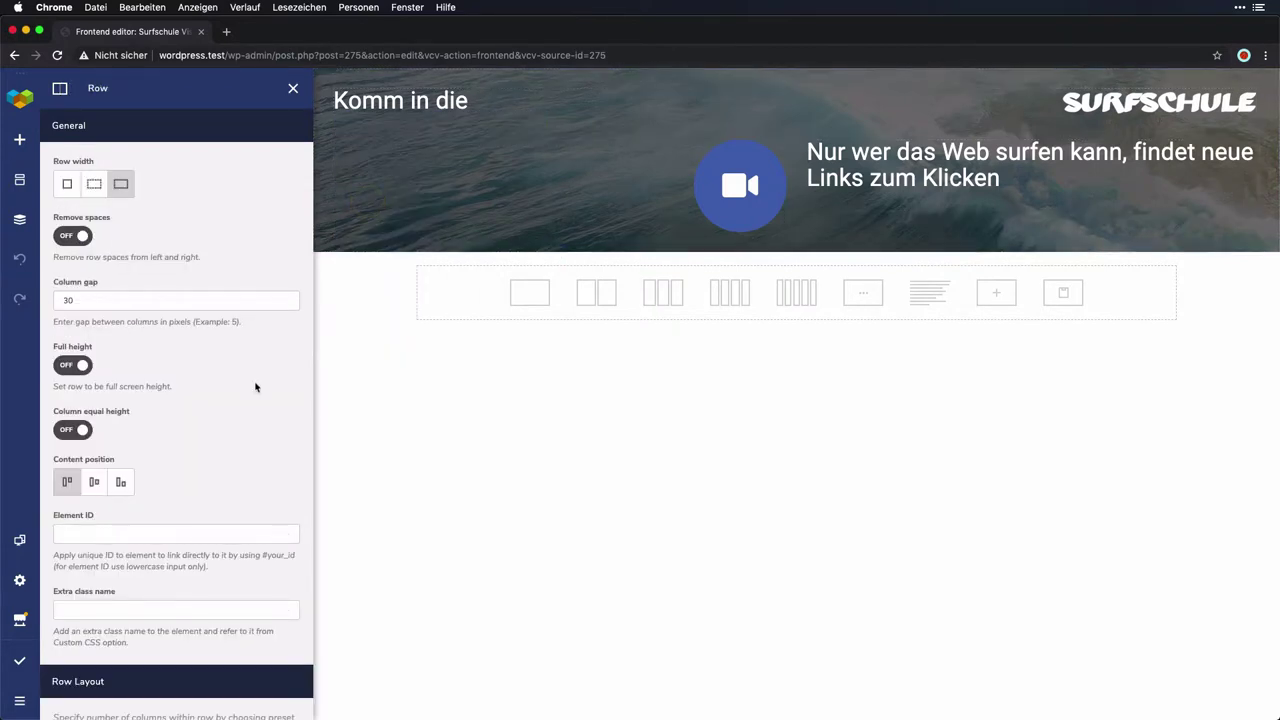
pyautogui.click(82, 429)
pyautogui.click(83, 366)
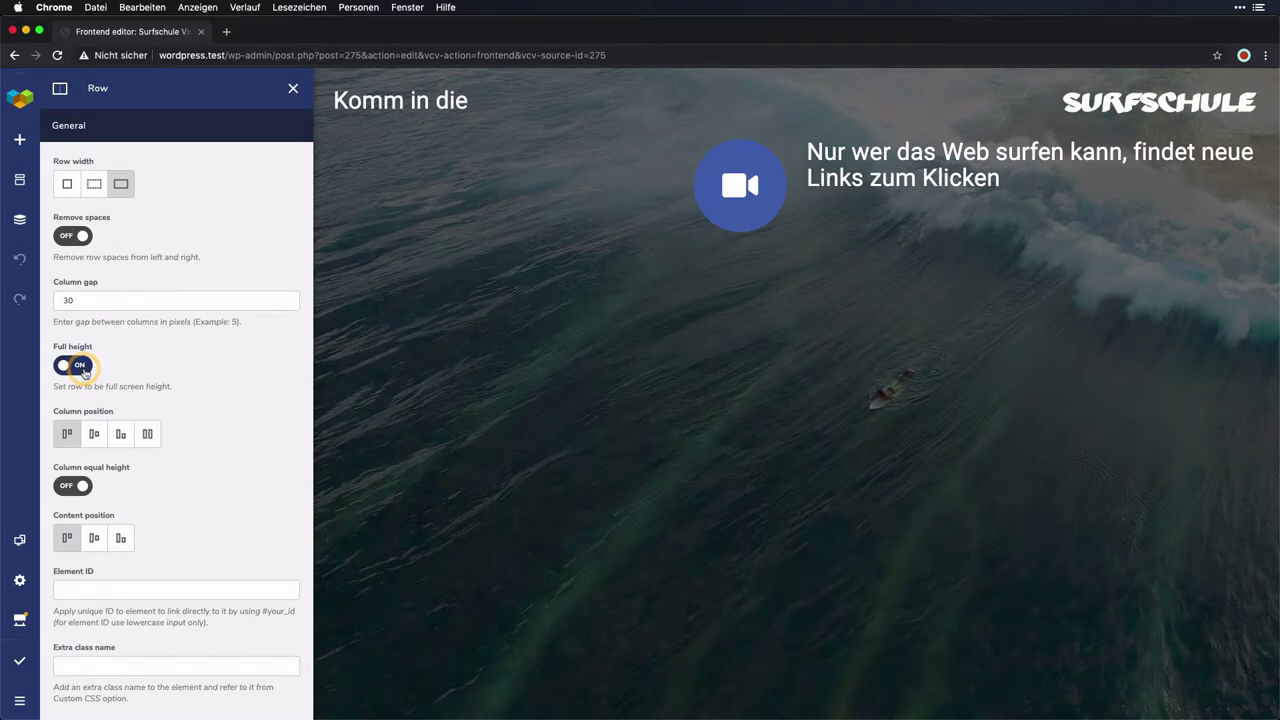
pyautogui.click(83, 366)
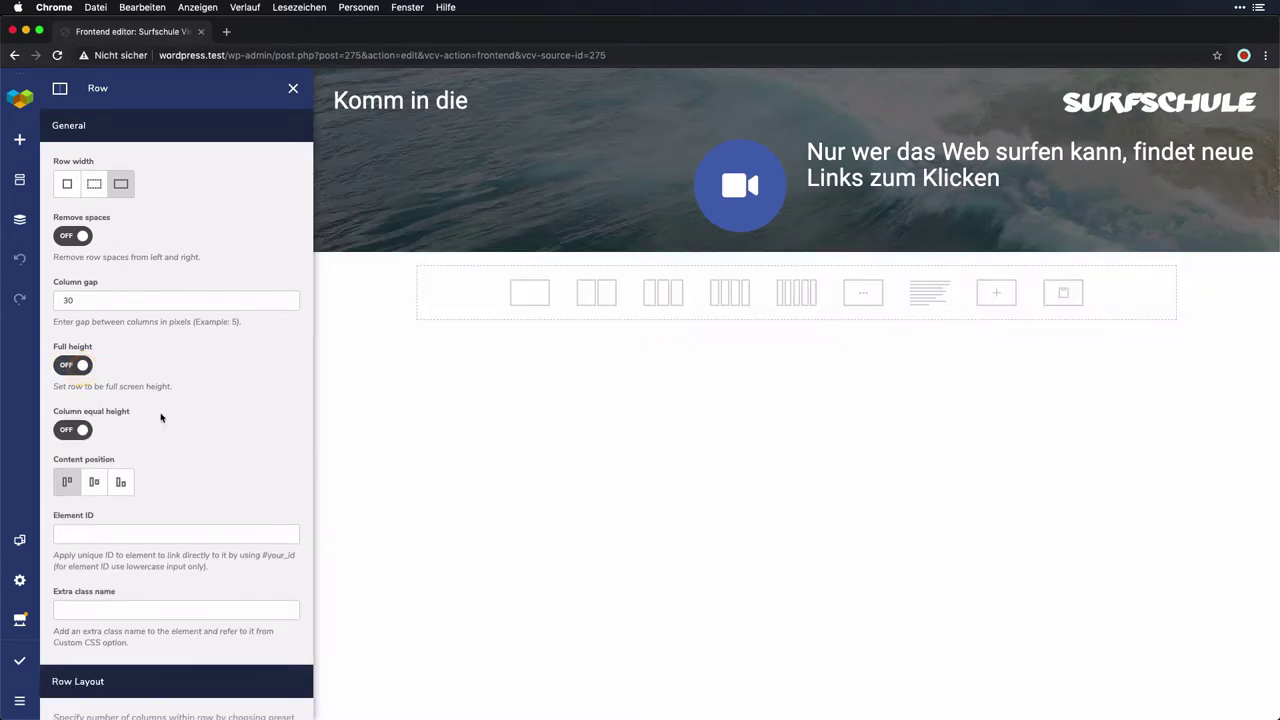
# Step: Set the content position of the outer background row to middle
pyautogui.click(96, 483)
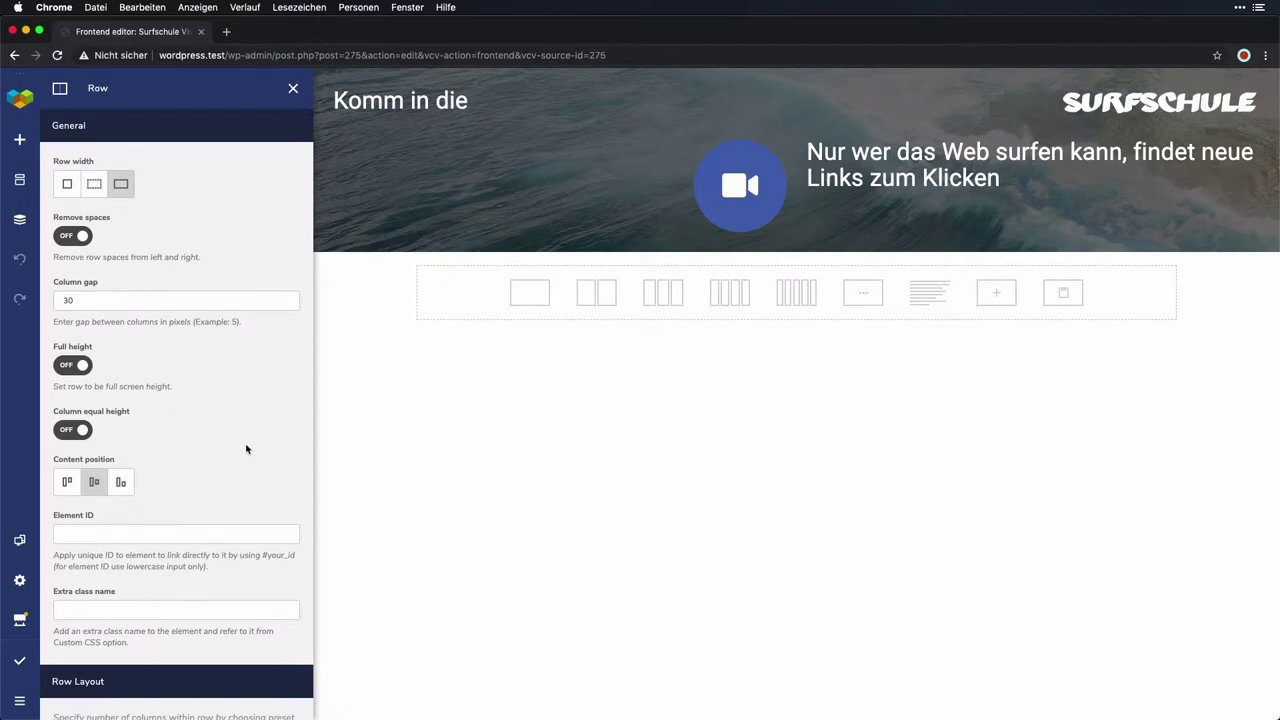
# Step: Replace the hero section's video icon with the Fontawesome waves icon found by searching for "water"
pyautogui.click(764, 183)
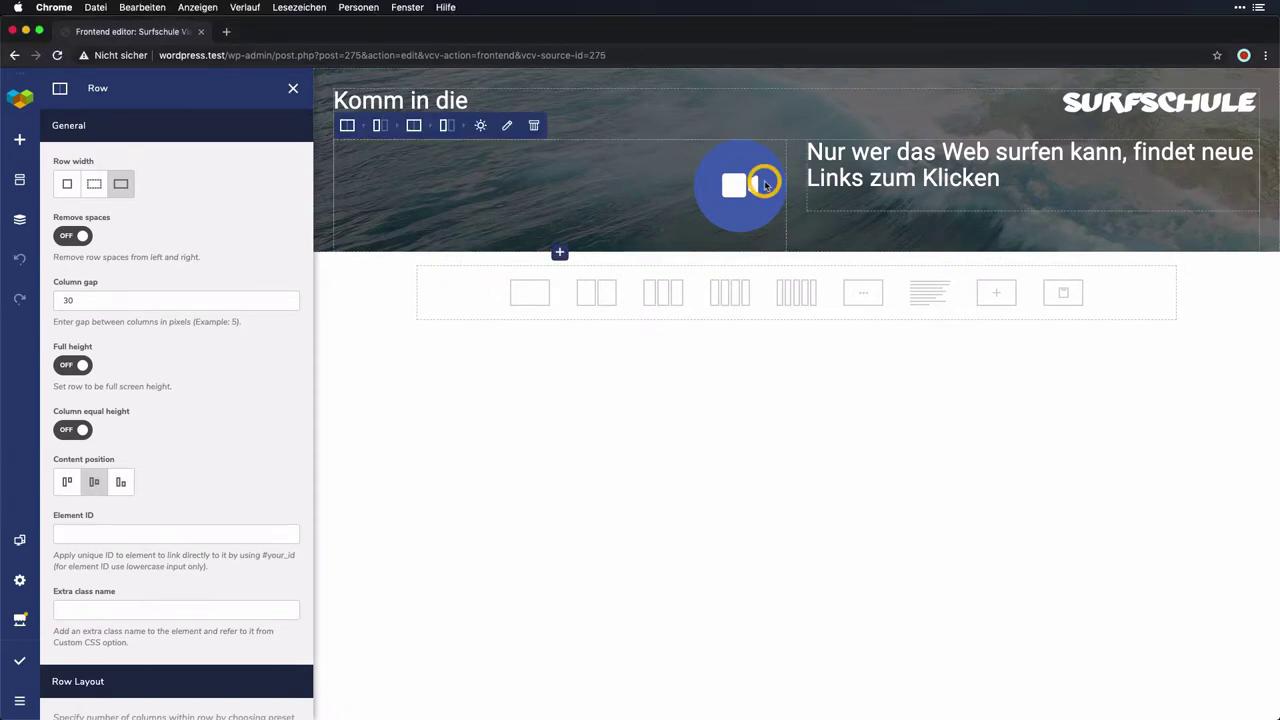
pyautogui.click(741, 188)
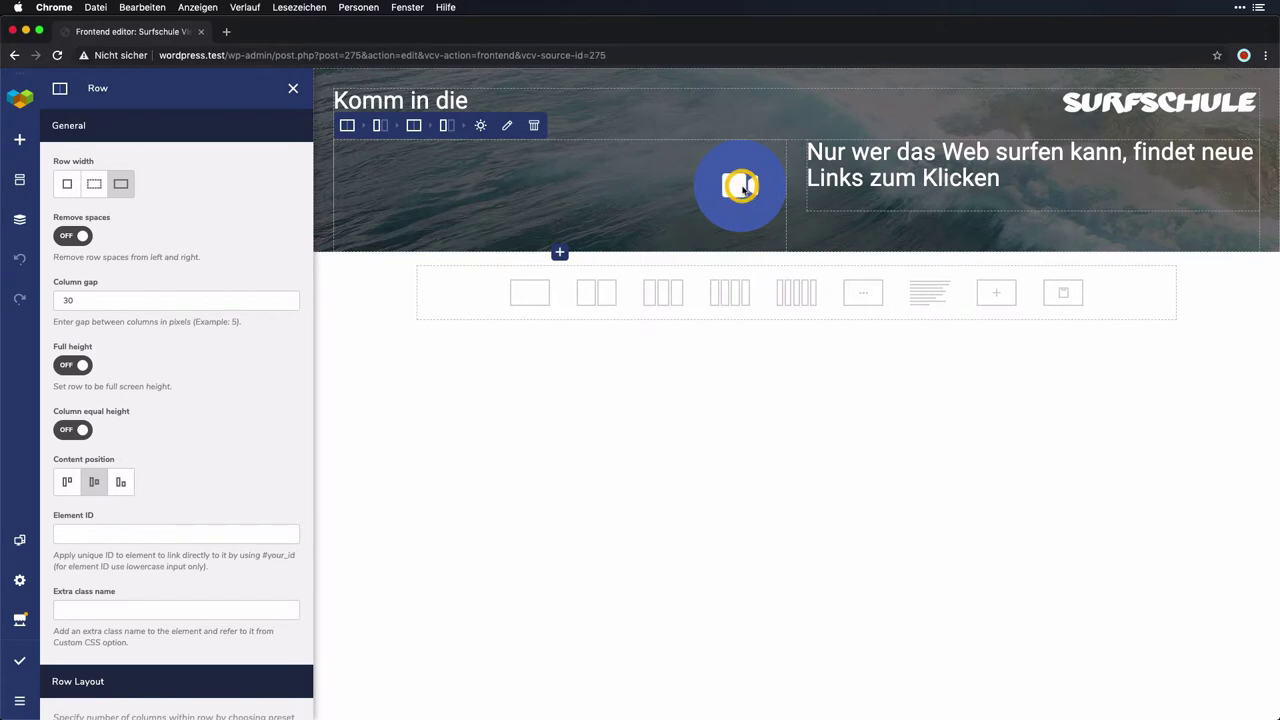
pyautogui.moveTo(481, 128)
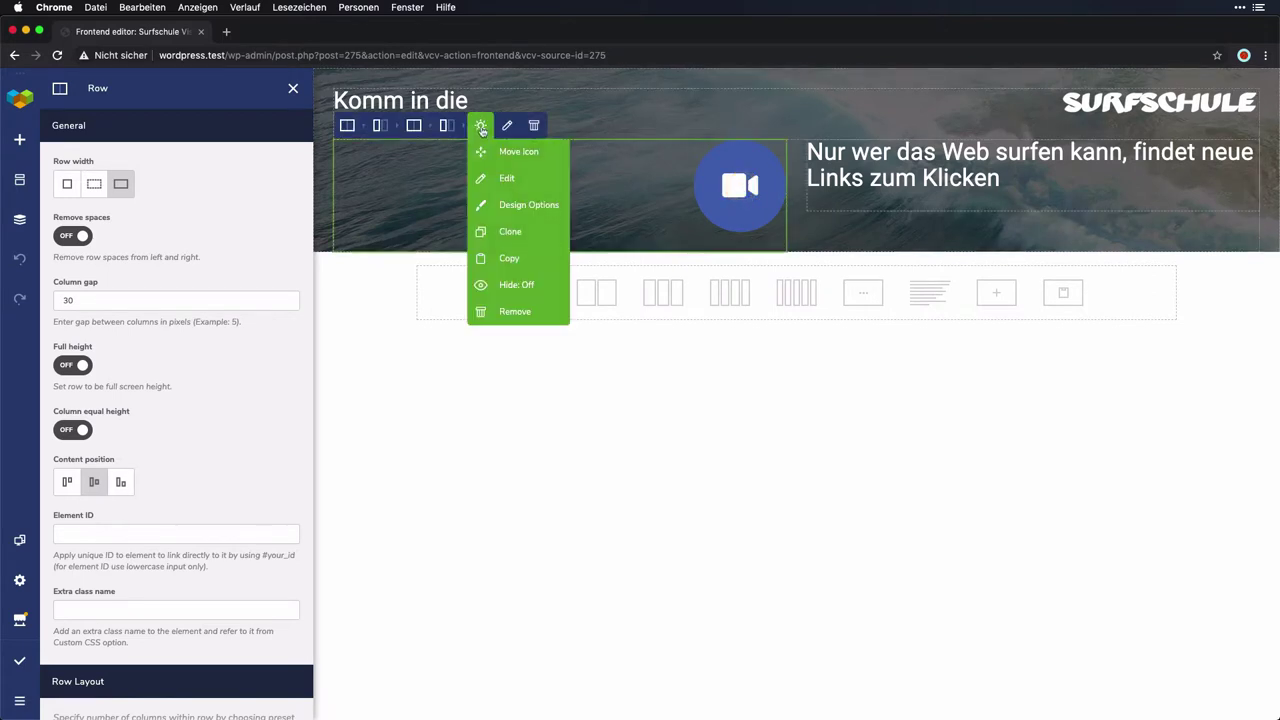
pyautogui.click(503, 179)
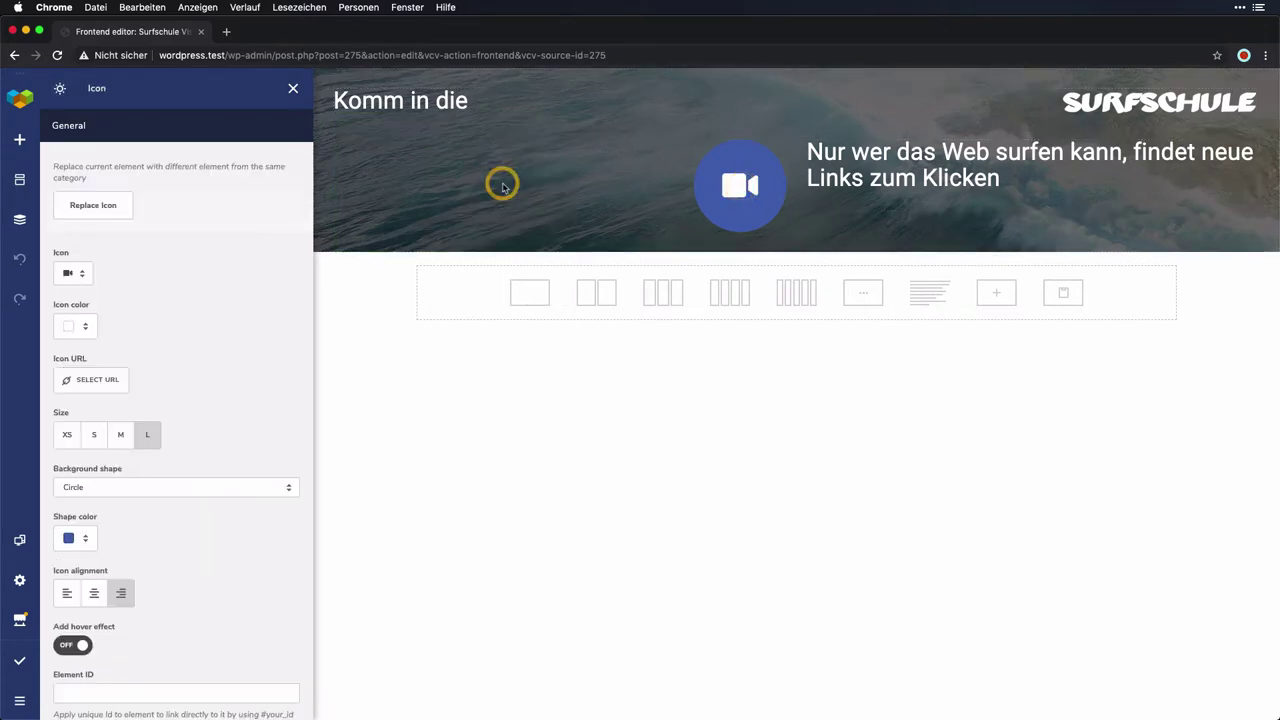
pyautogui.click(73, 273)
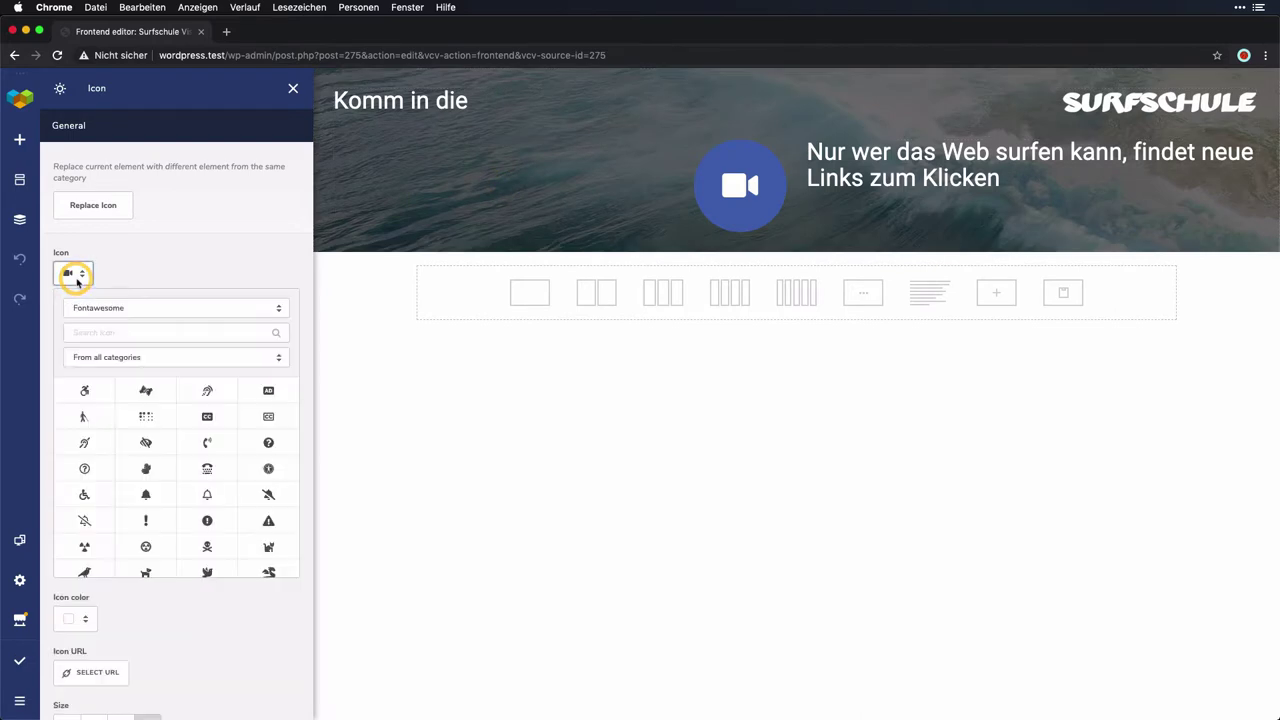
pyautogui.click(109, 338)
pyautogui.write('water')
pyautogui.click(177, 391)
pyautogui.click(610, 455)
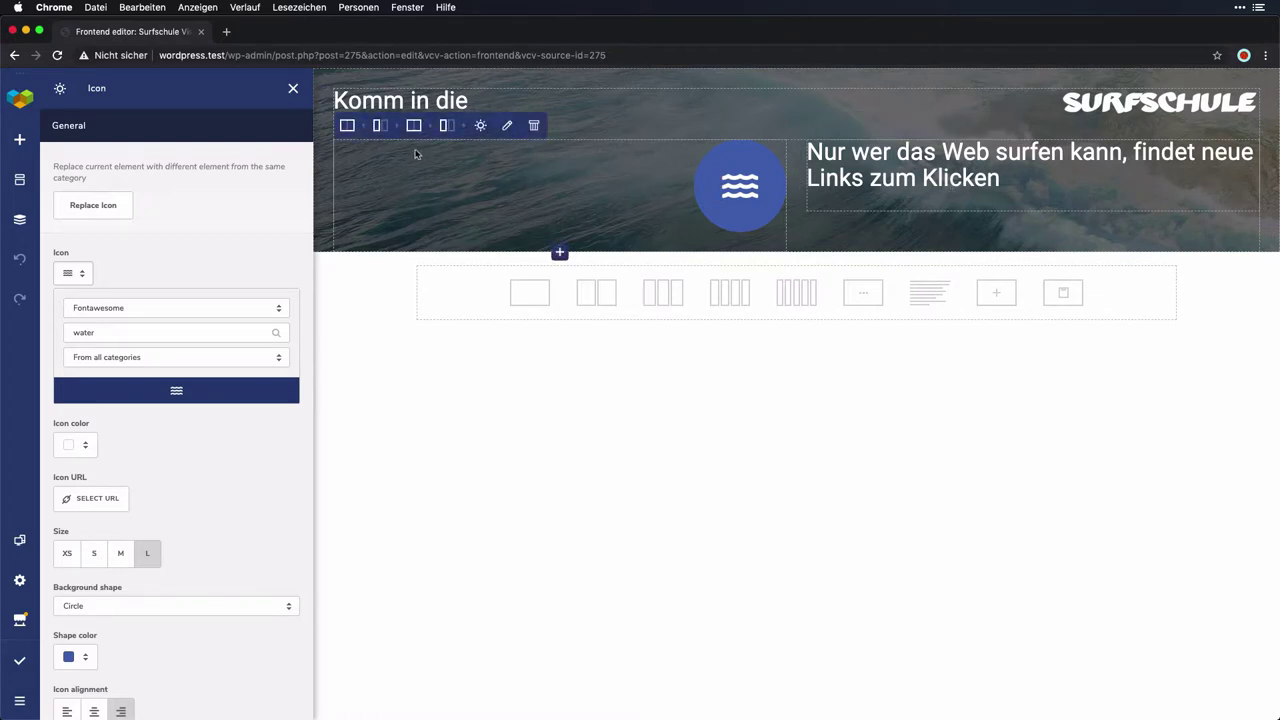
# Step: Set the top and bottom margins of the inner row holding the icon and heading to 120
pyautogui.moveTo(417, 133)
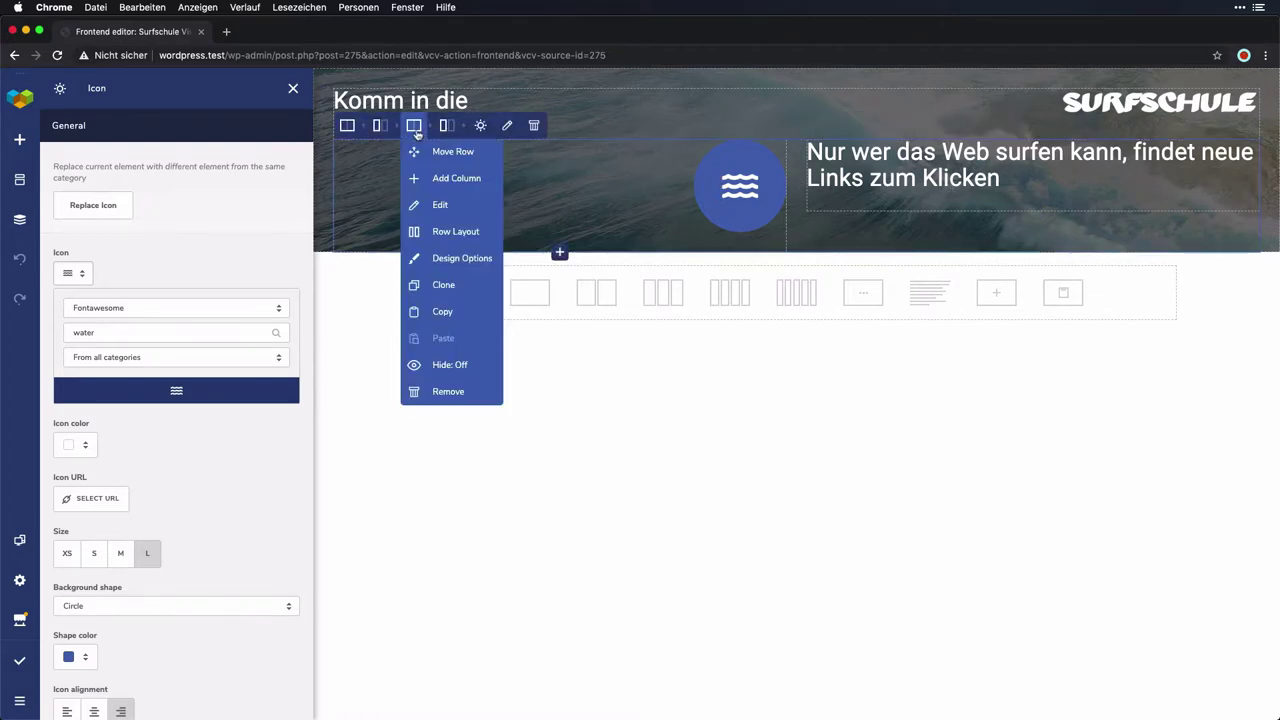
pyautogui.click(436, 203)
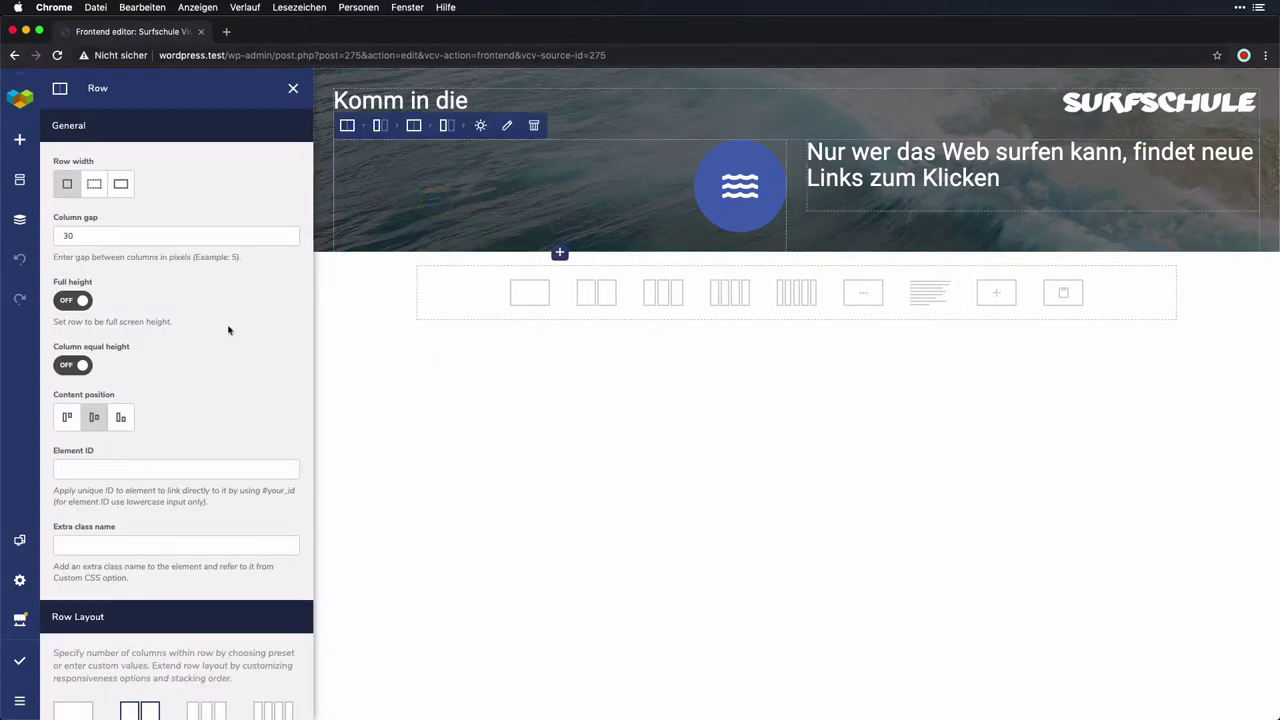
pyautogui.scroll(-12, 228, 330)
pyautogui.click(176, 286)
pyautogui.write('120')
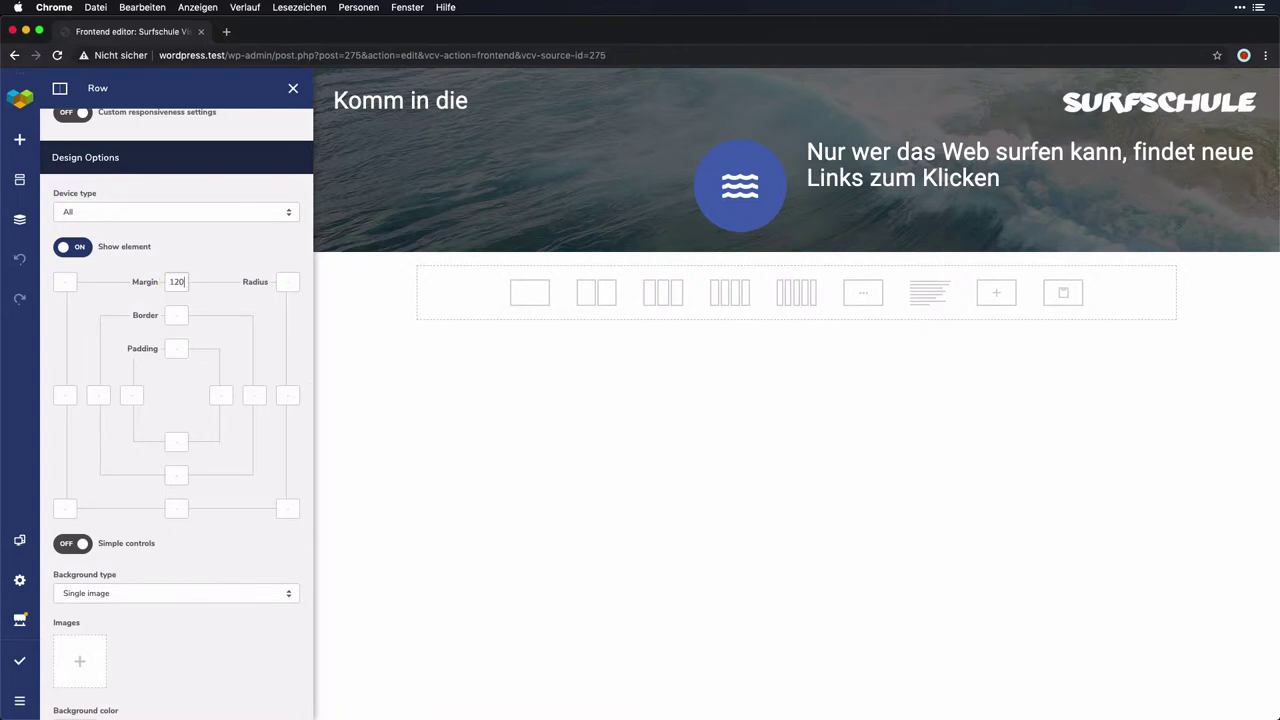
pyautogui.click(176, 509)
pyautogui.write('120')
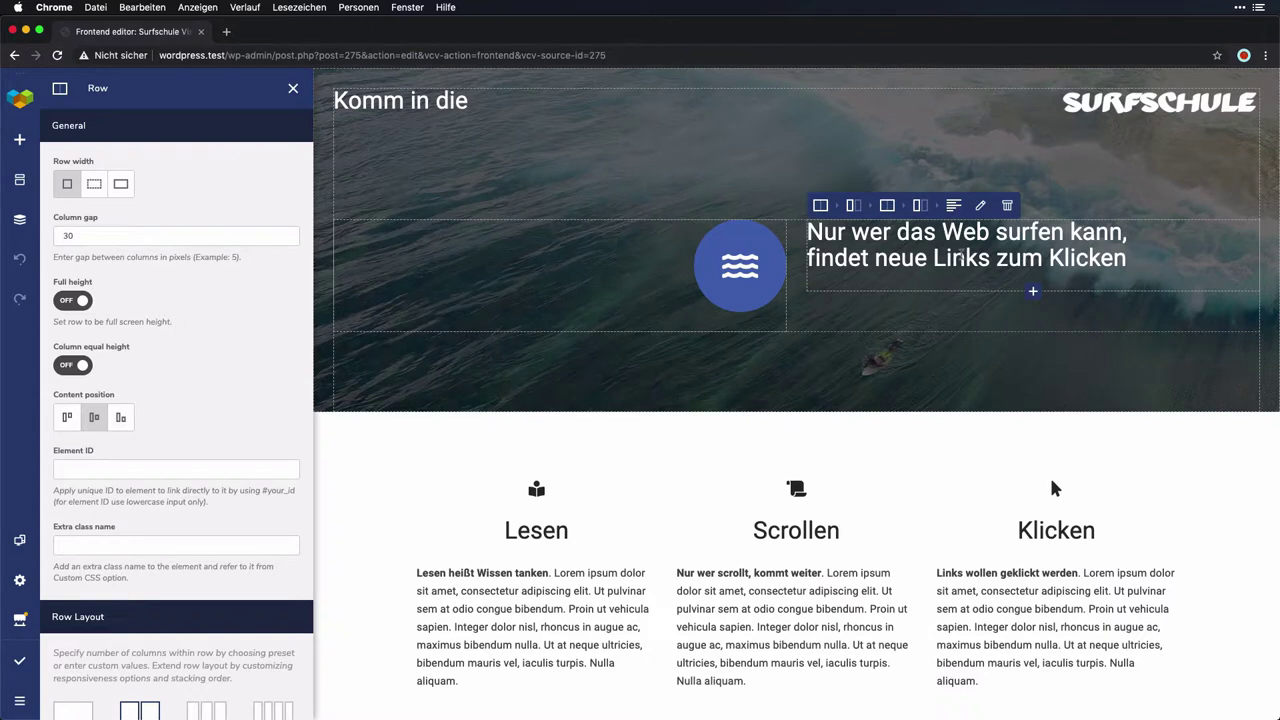
# Step: Turn on equal column height for the inner row with the waves icon and set its content position to middle
pyautogui.doubleClick(917, 248)
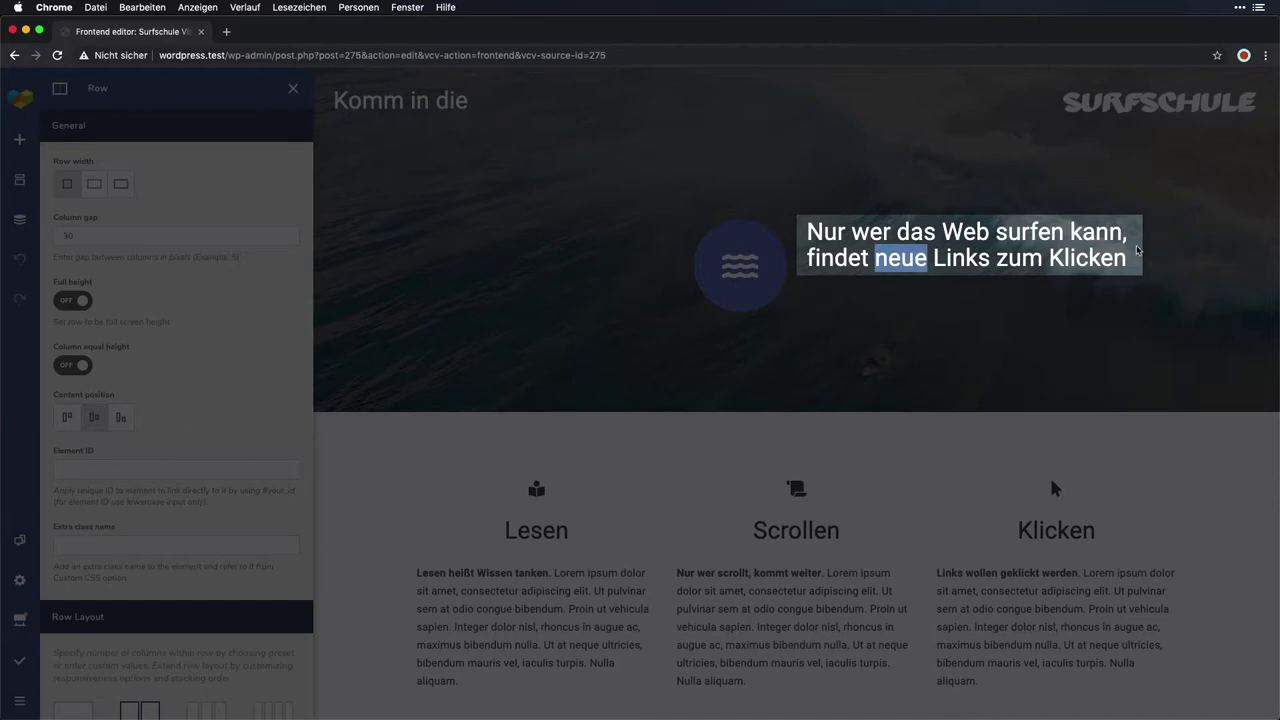
pyautogui.click(1175, 255)
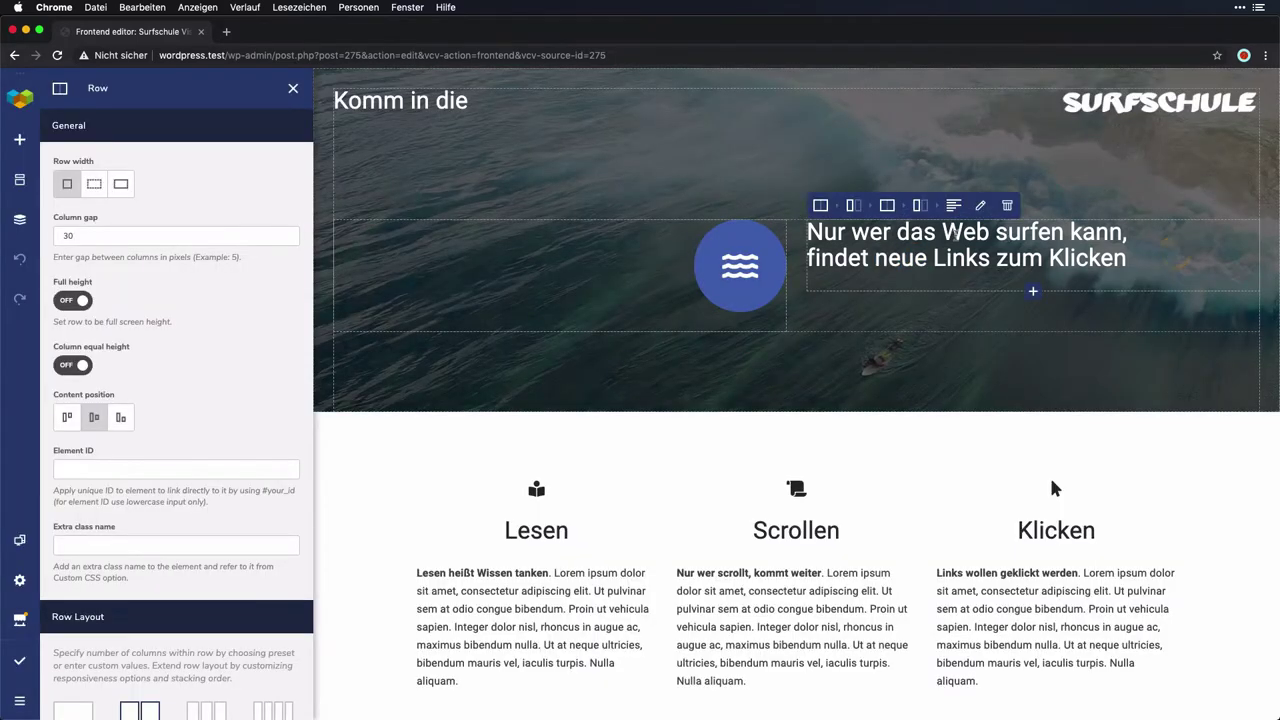
pyautogui.moveTo(925, 213)
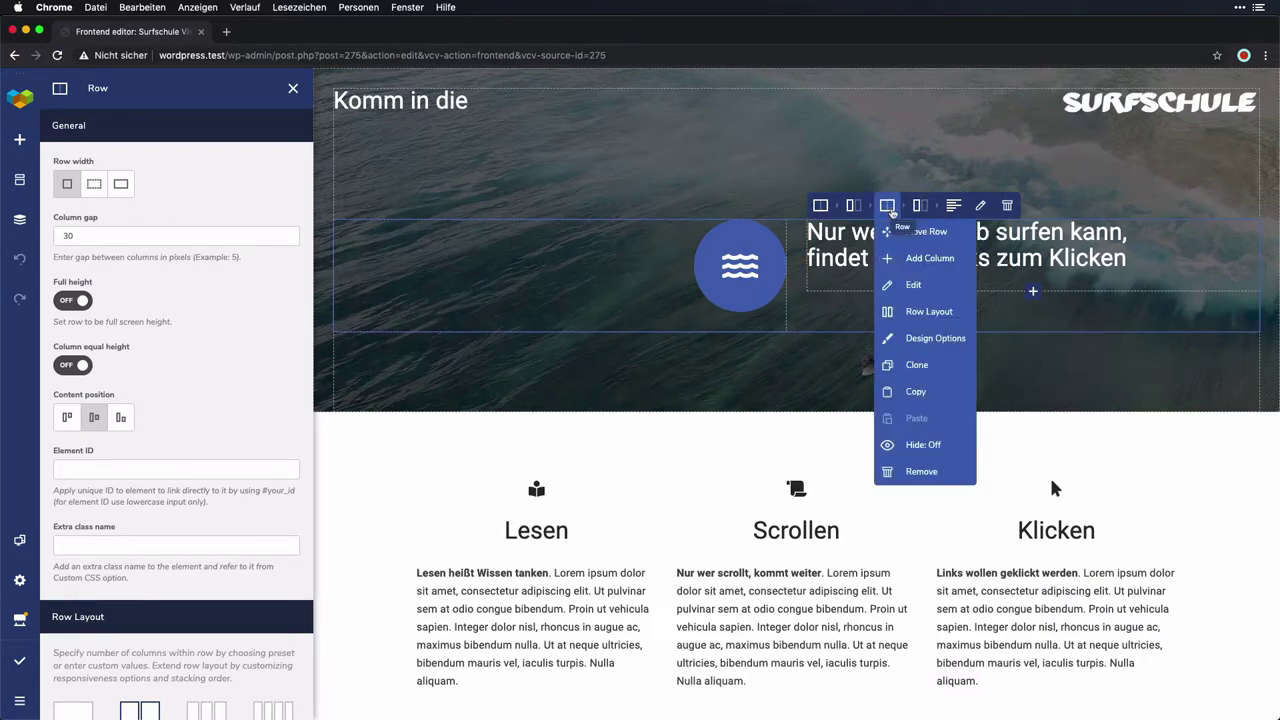
pyautogui.click(914, 286)
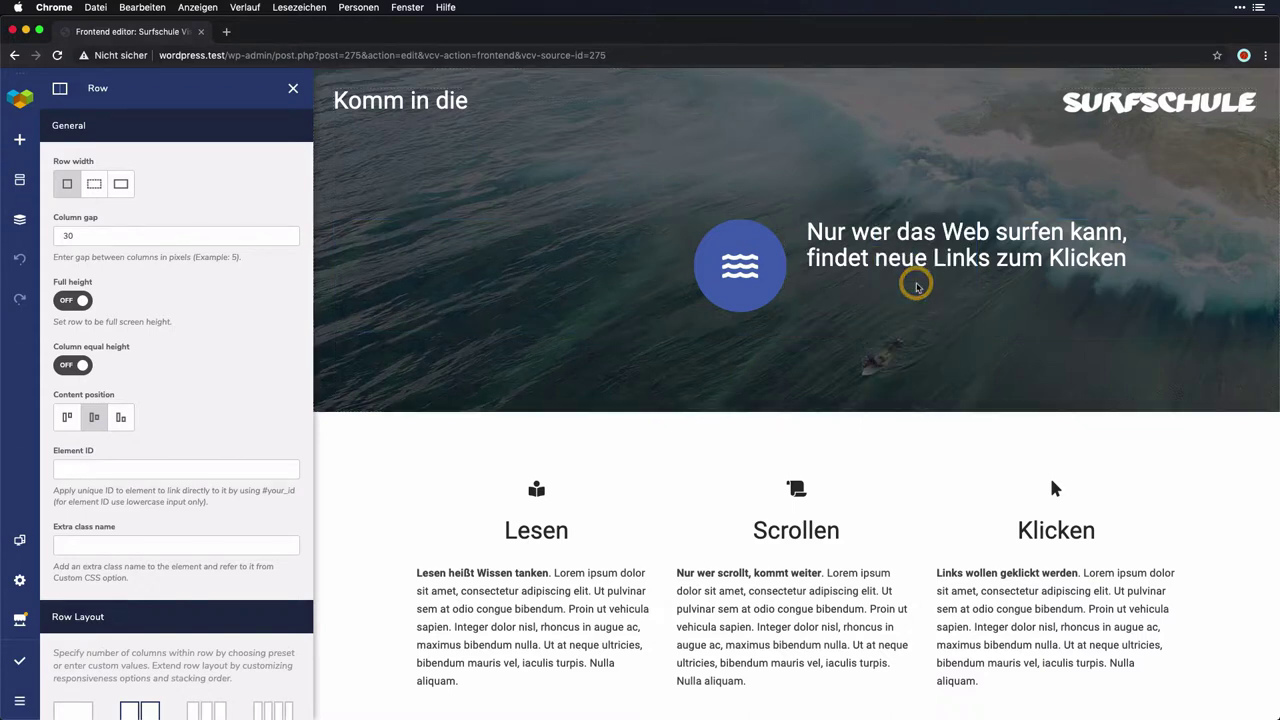
pyautogui.click(92, 416)
pyautogui.click(64, 416)
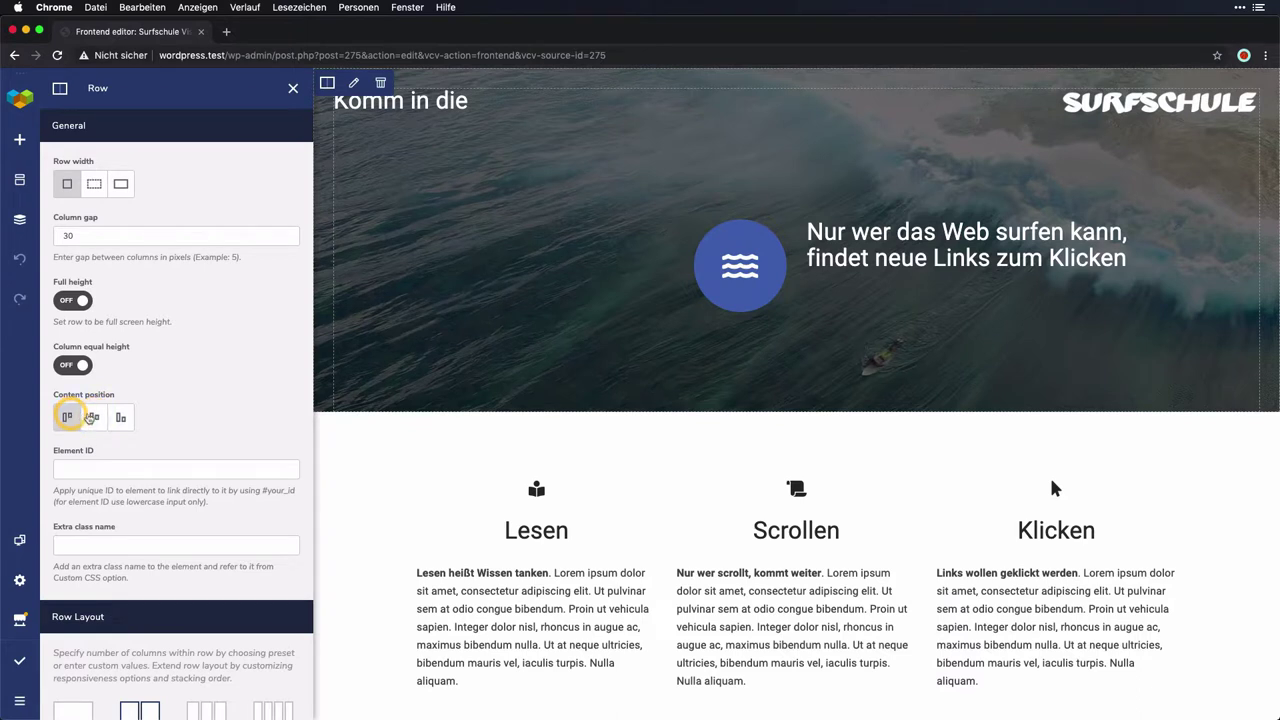
pyautogui.click(82, 366)
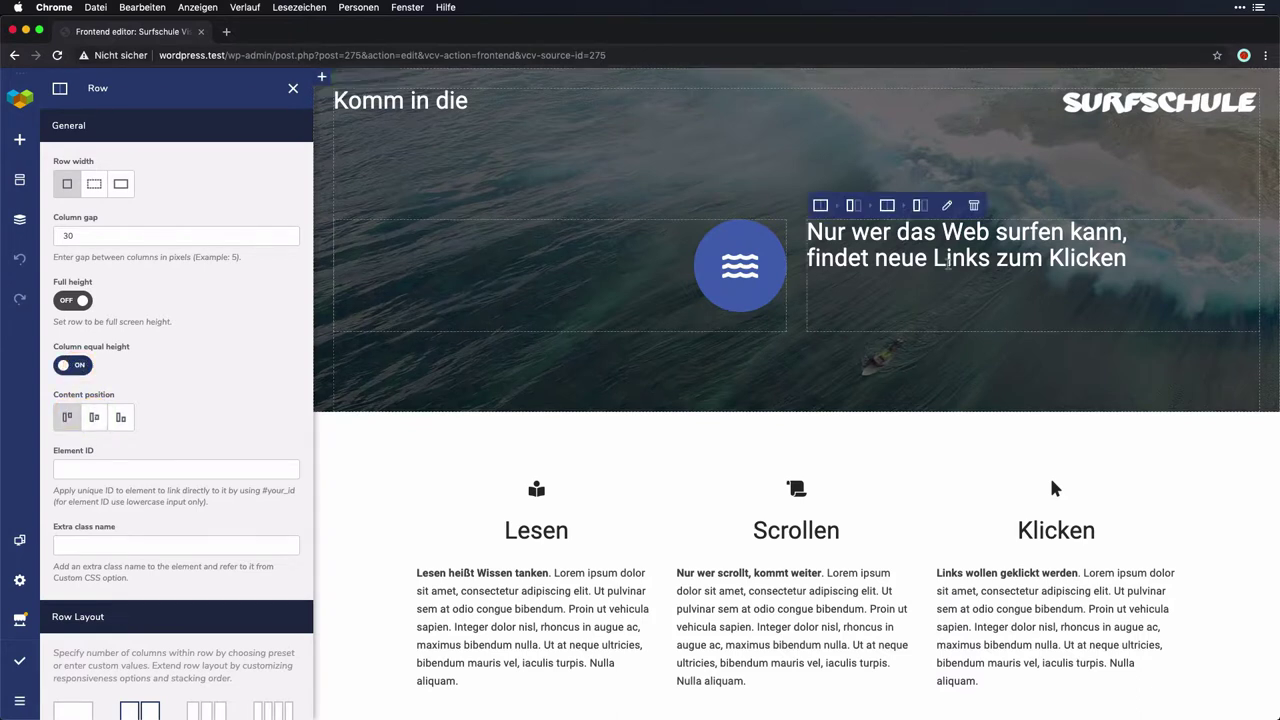
pyautogui.click(94, 418)
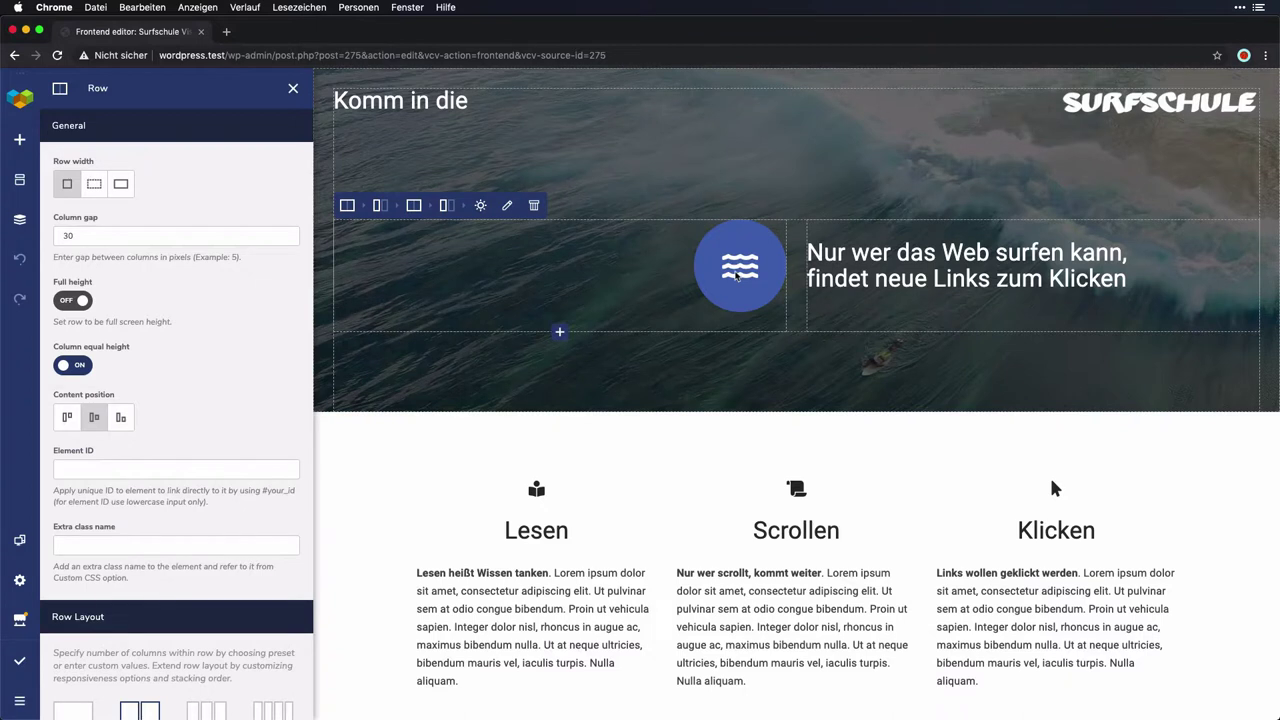
pyautogui.press('Escape')
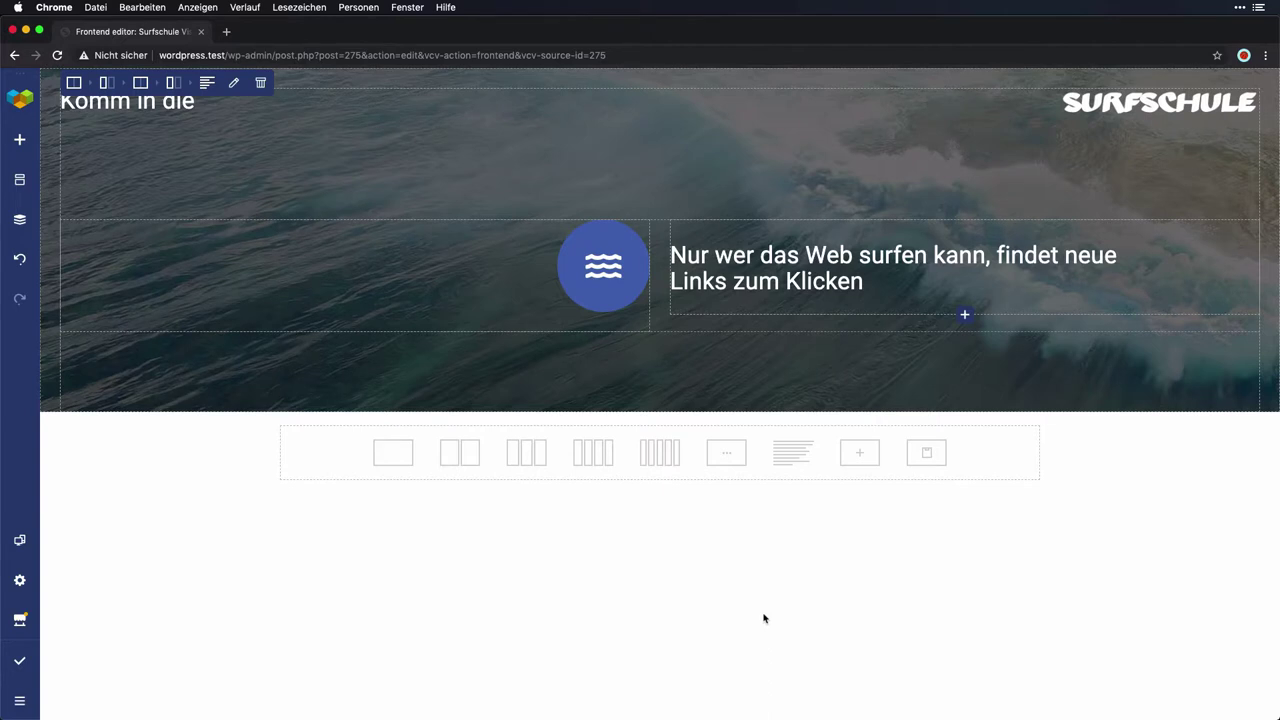
# Step: Insert a three-column row below the hero and add a size S, center-aligned icon to its first column
pyautogui.click(514, 566)
pyautogui.click(534, 465)
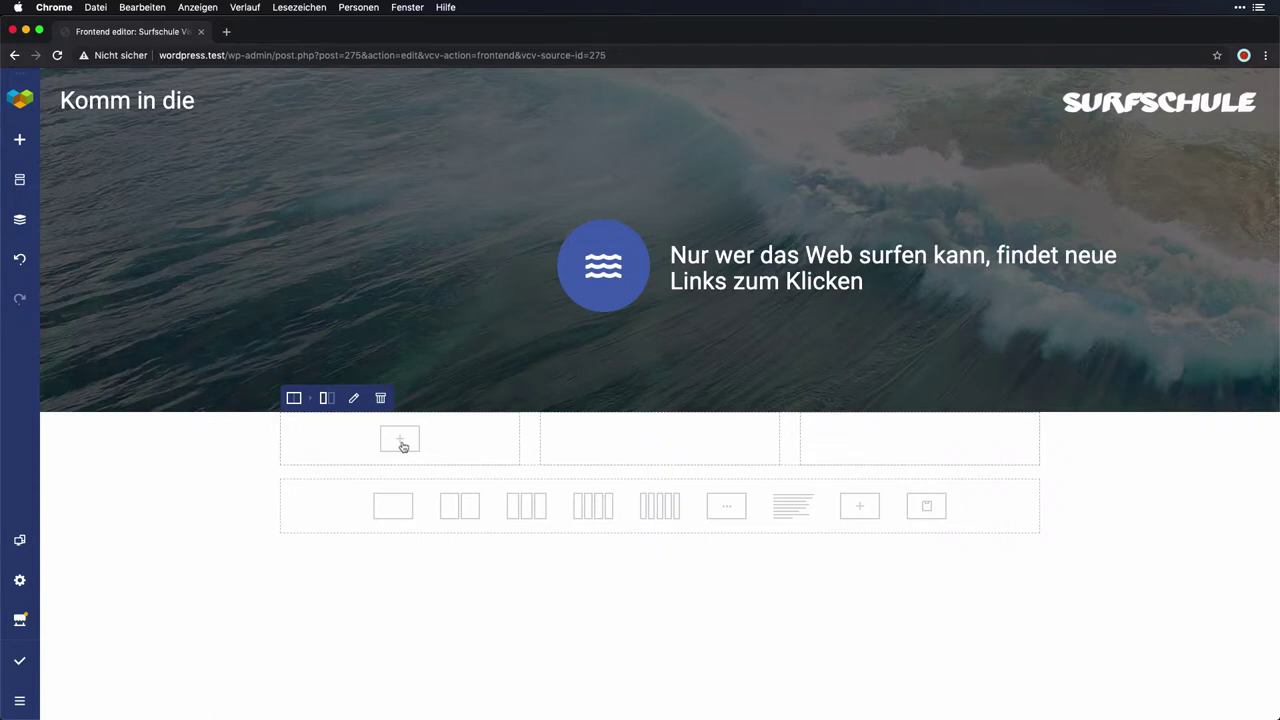
pyautogui.click(401, 443)
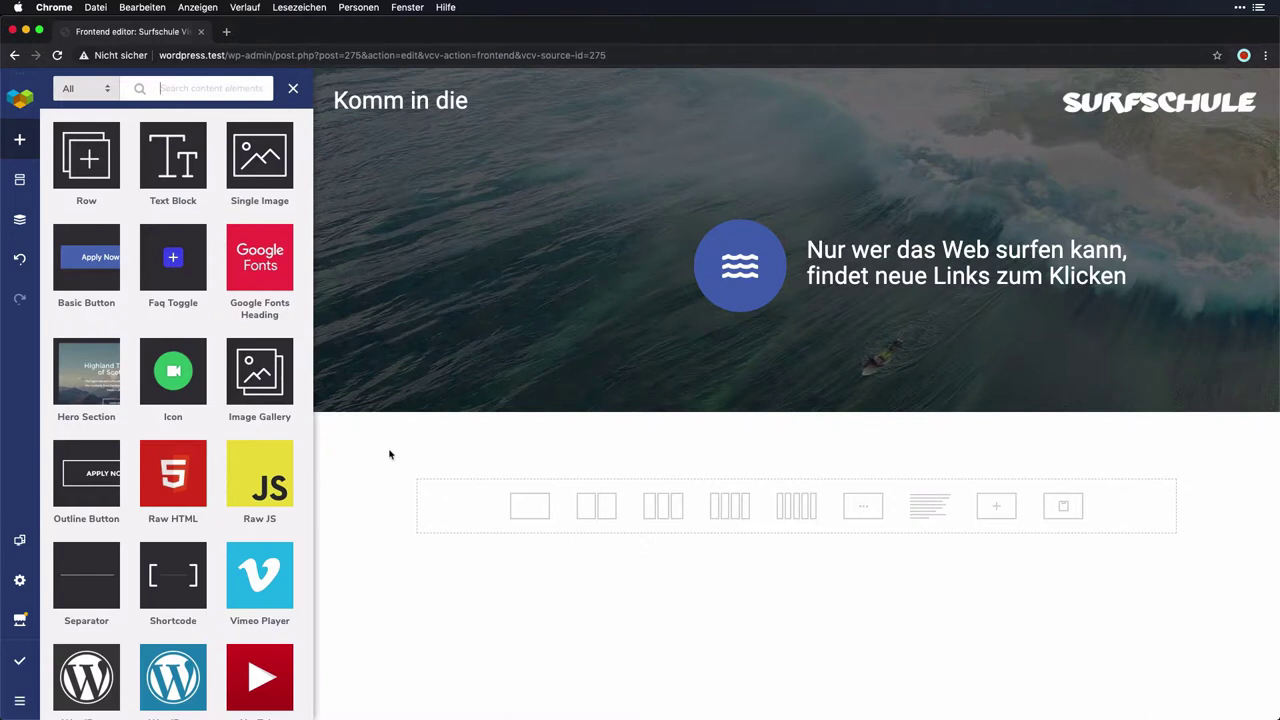
pyautogui.click(174, 365)
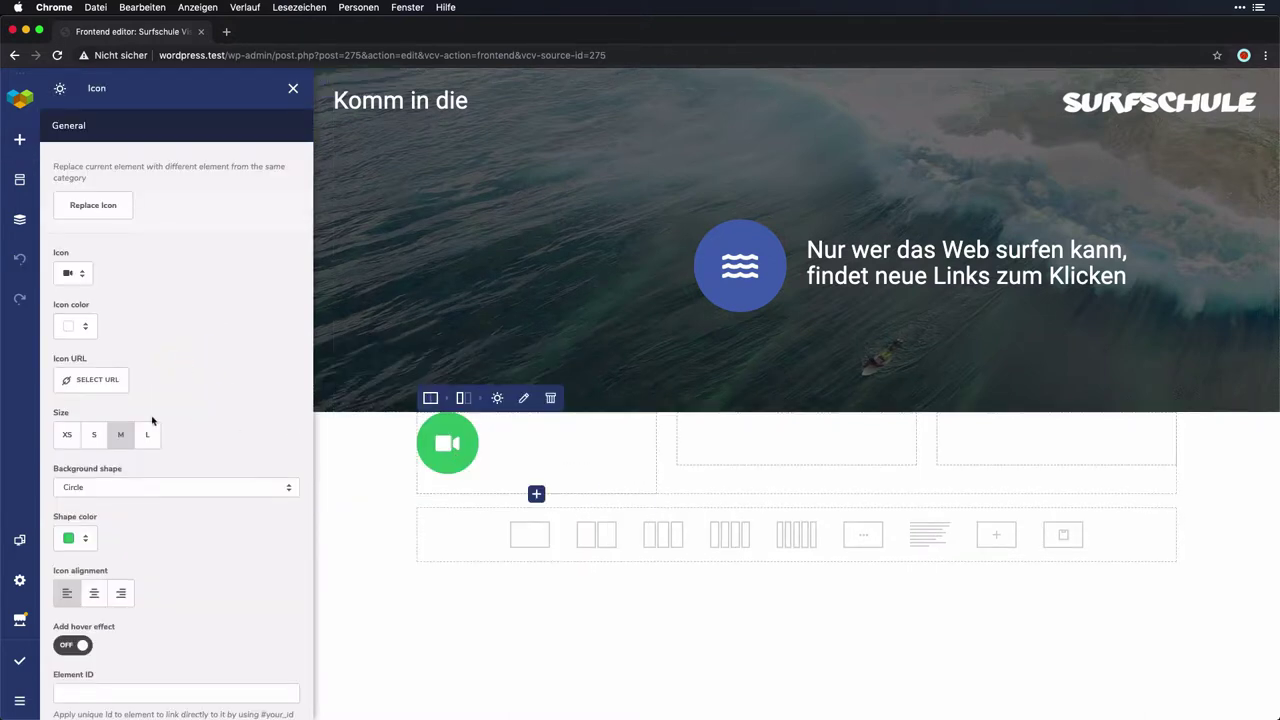
pyautogui.click(97, 435)
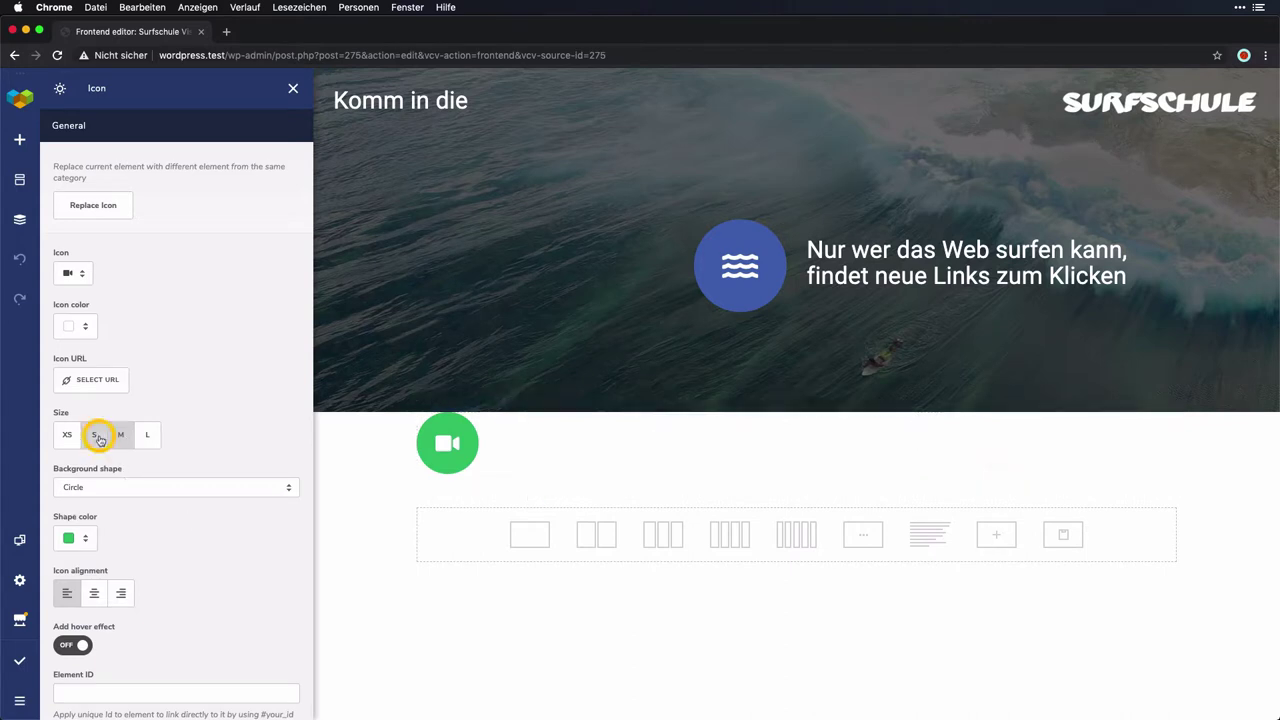
pyautogui.click(94, 594)
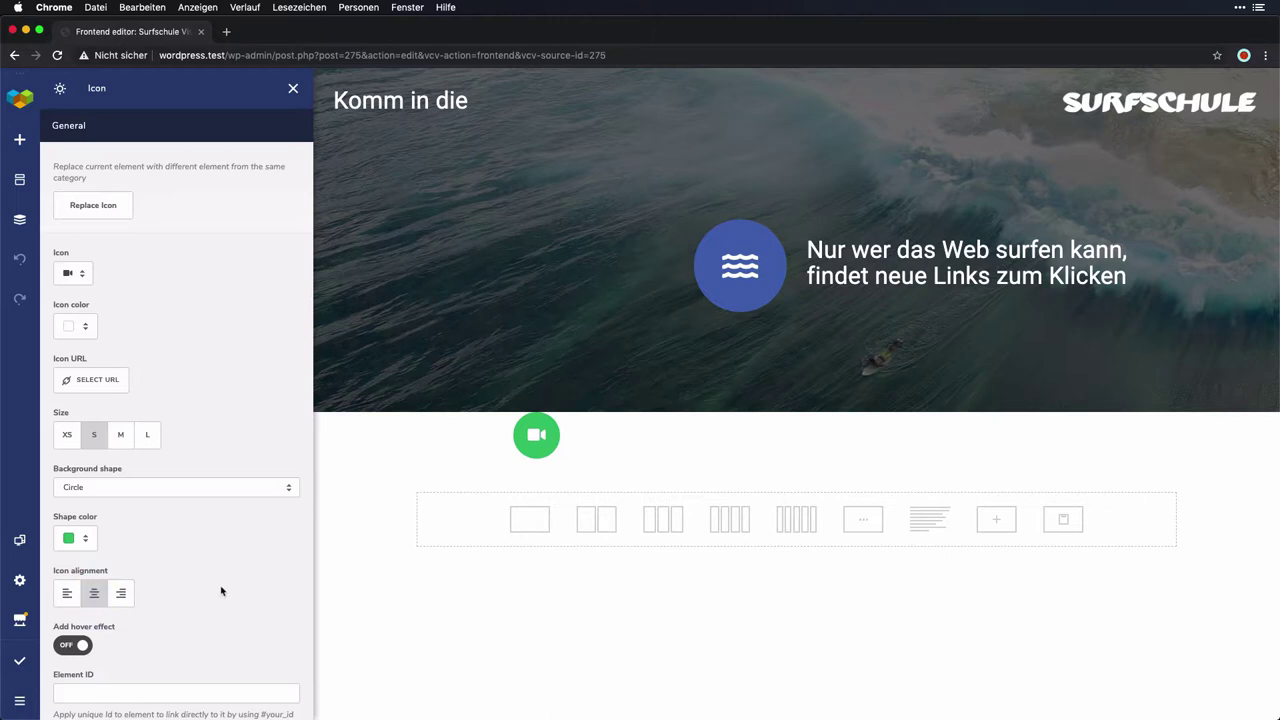
# Step: Add a Google Fonts Heading below the icon in the first column and center its alignment
pyautogui.click(537, 481)
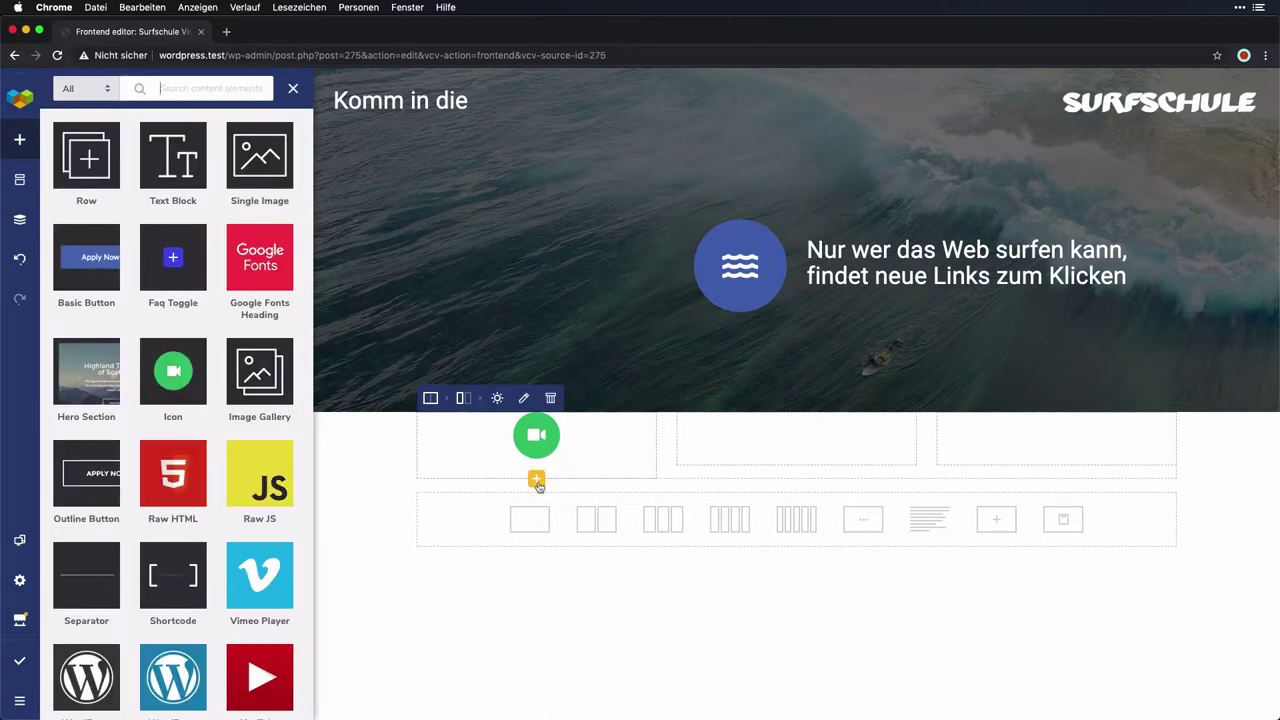
pyautogui.moveTo(258, 260)
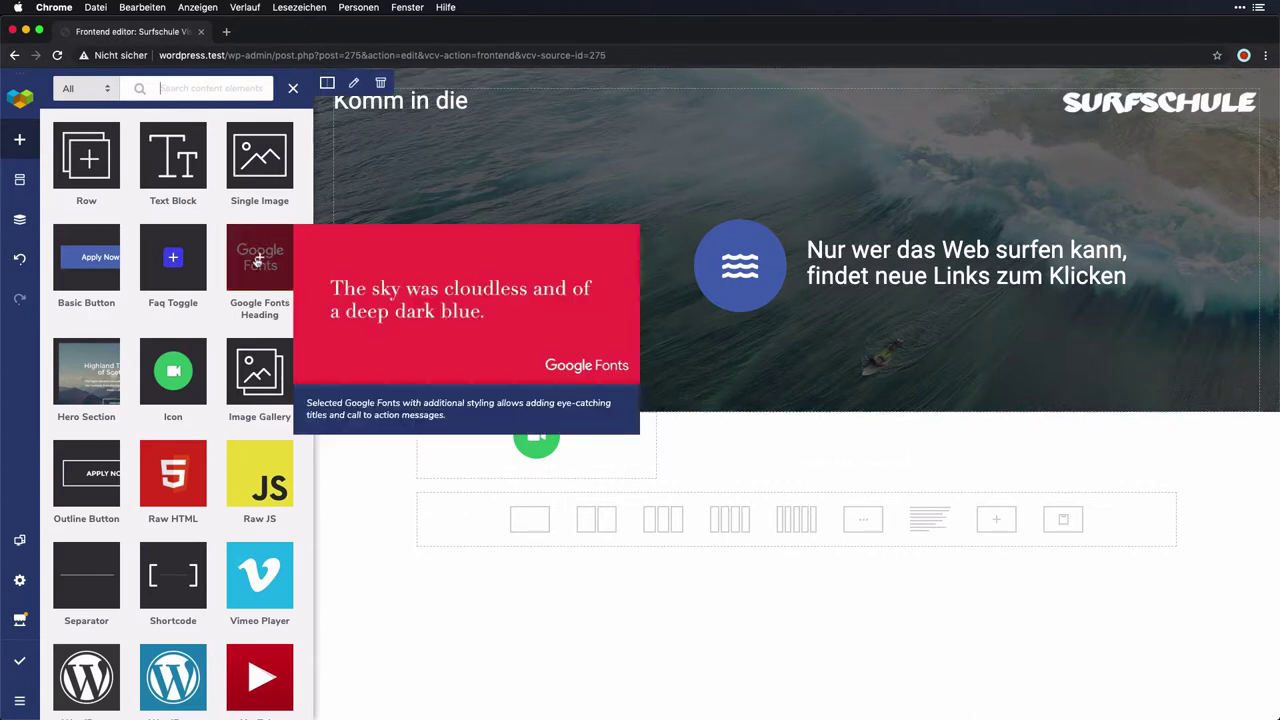
pyautogui.click(258, 260)
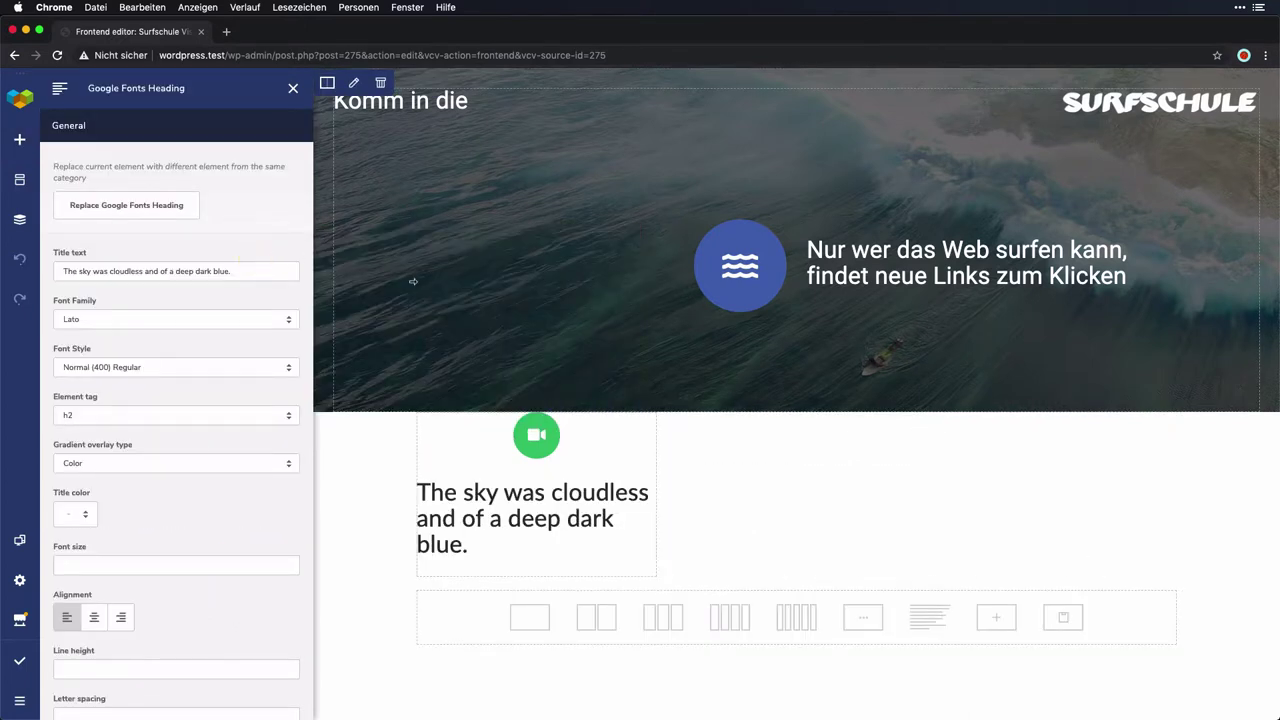
pyautogui.moveTo(495, 466)
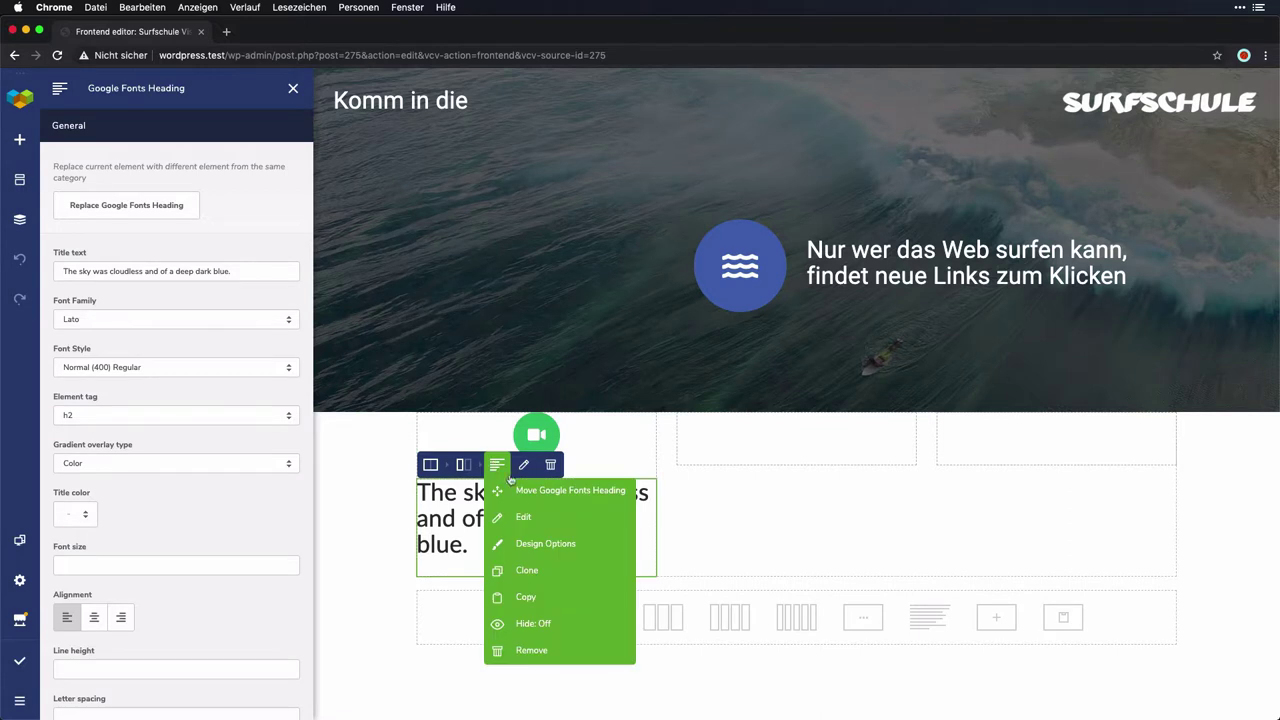
pyautogui.moveTo(497, 465); pyautogui.dragTo(524, 466)
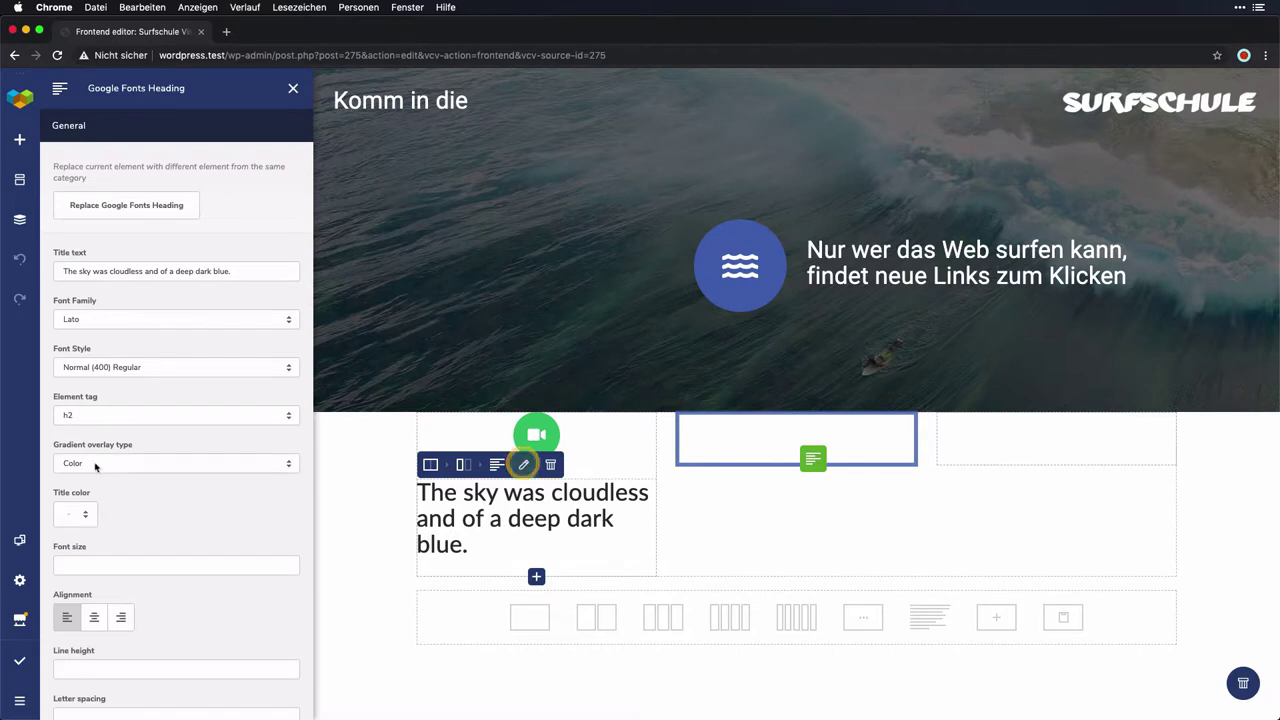
pyautogui.click(93, 618)
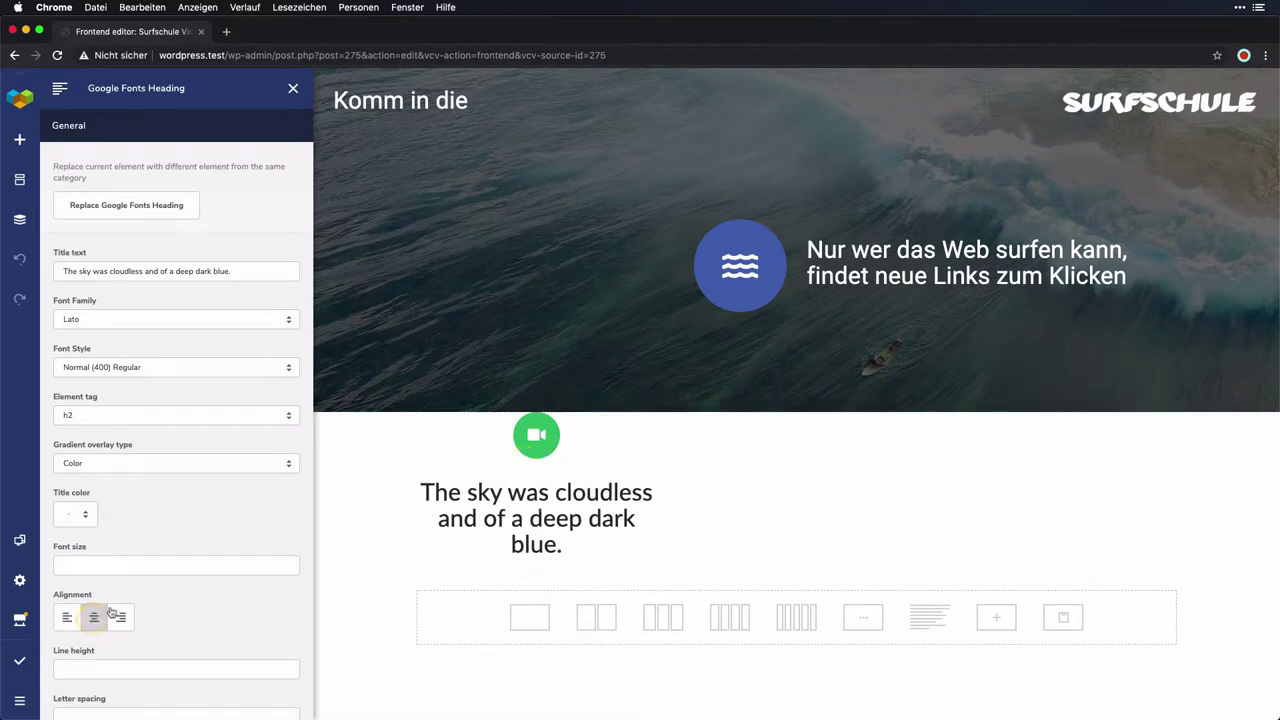
# Step: Add a Text Block element below the heading in the first column of the three-column row
pyautogui.moveTo(559, 512)
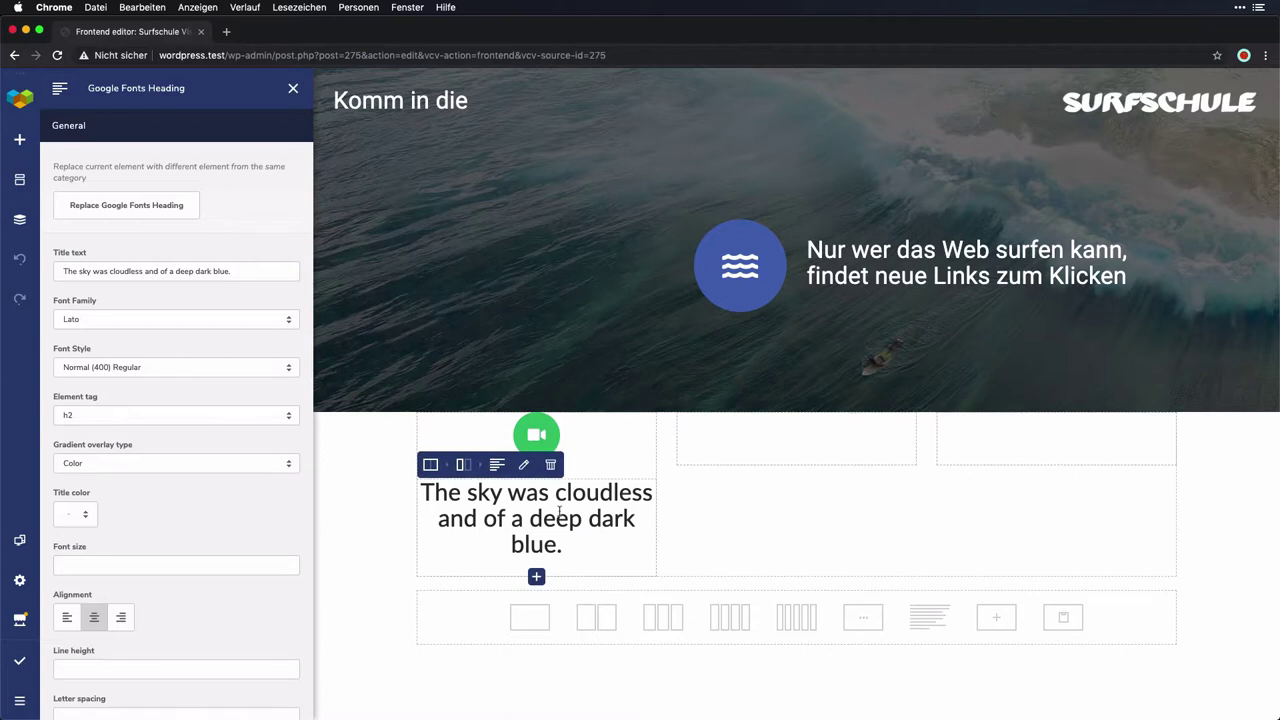
pyautogui.click(536, 577)
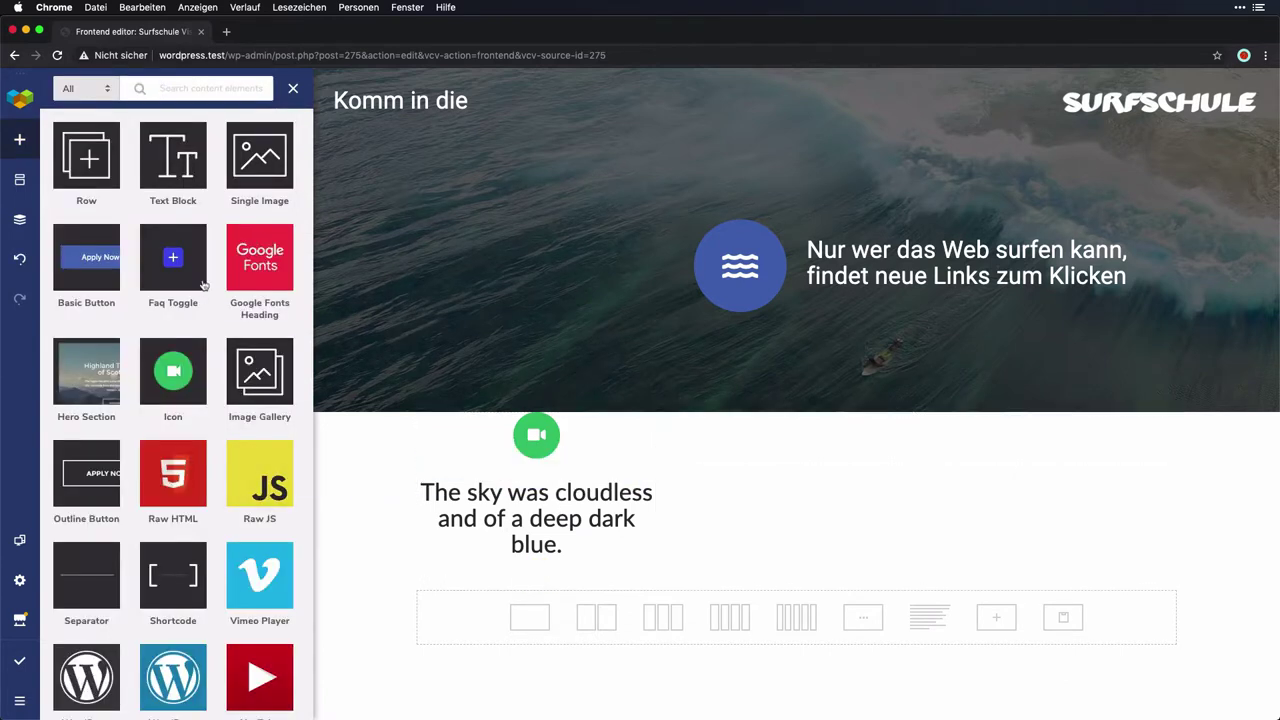
pyautogui.click(176, 172)
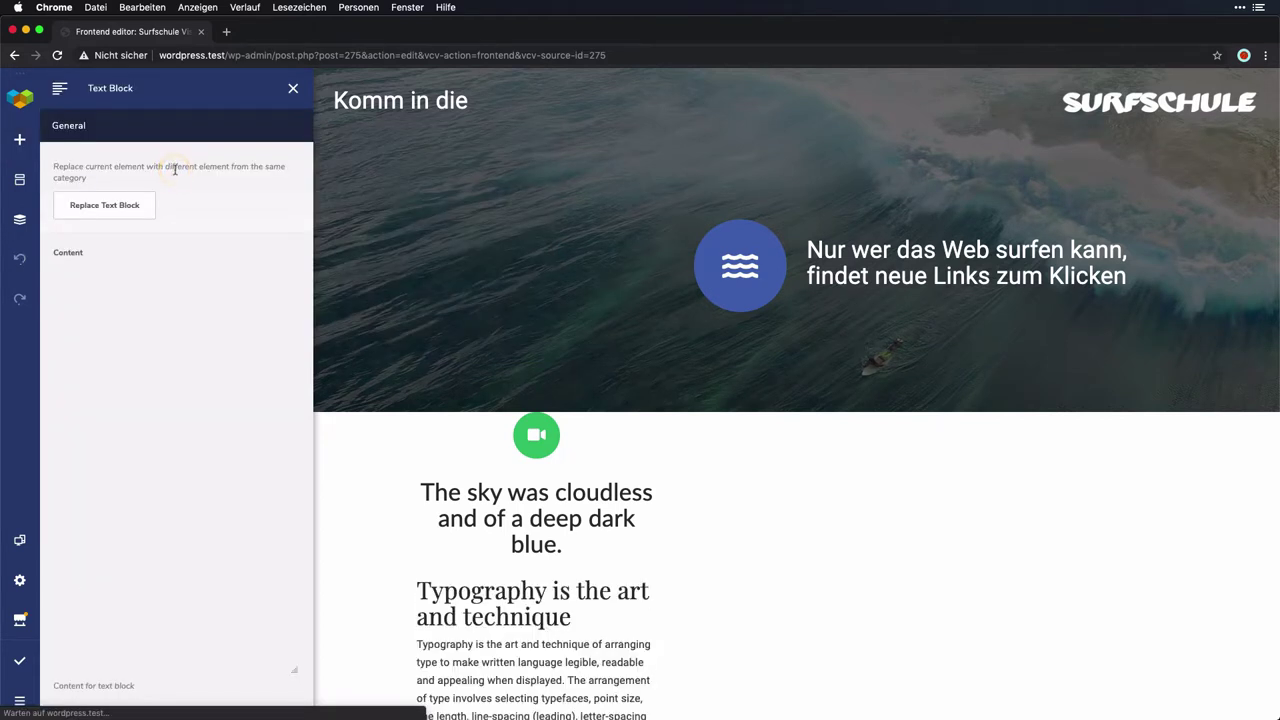
# Step: Delete the "Typography is the art and technique" title from the text block, keeping only its paragraph
pyautogui.scroll(-2, 543, 530)
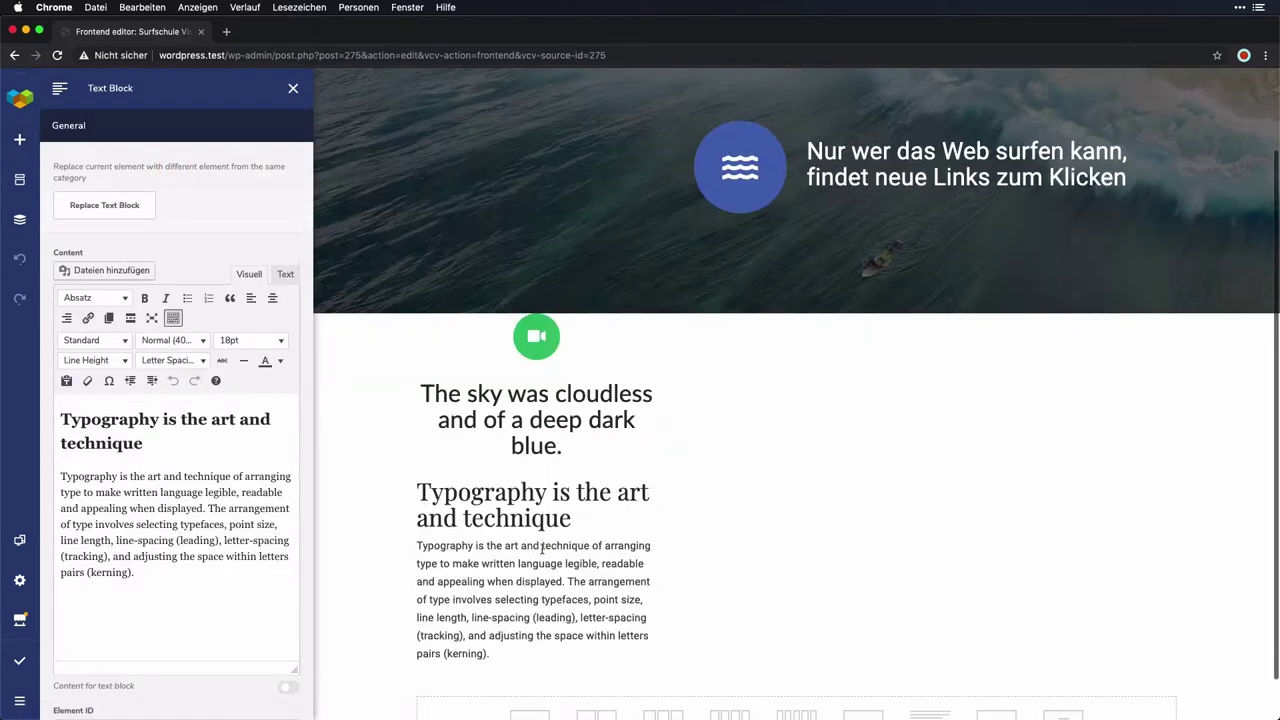
pyautogui.click(546, 526)
pyautogui.click(136, 457)
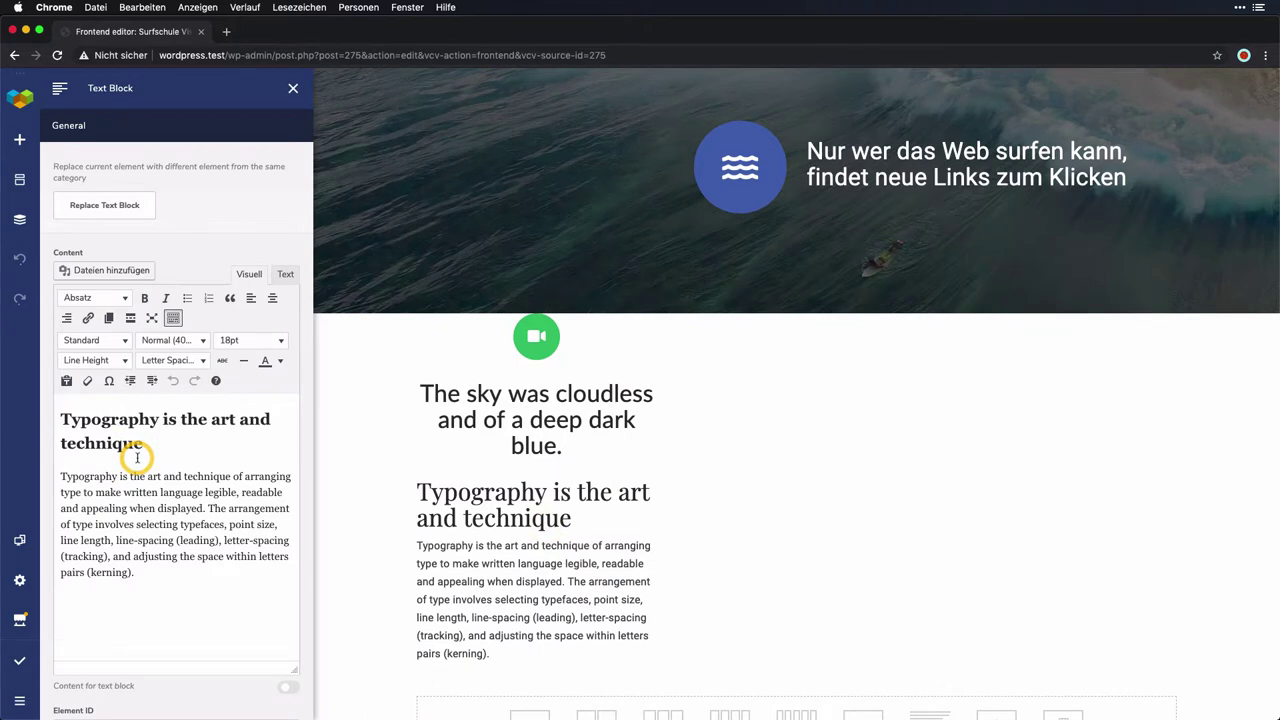
pyautogui.moveTo(167, 443); pyautogui.dragTo(51, 414)
pyautogui.press('BackSpace')
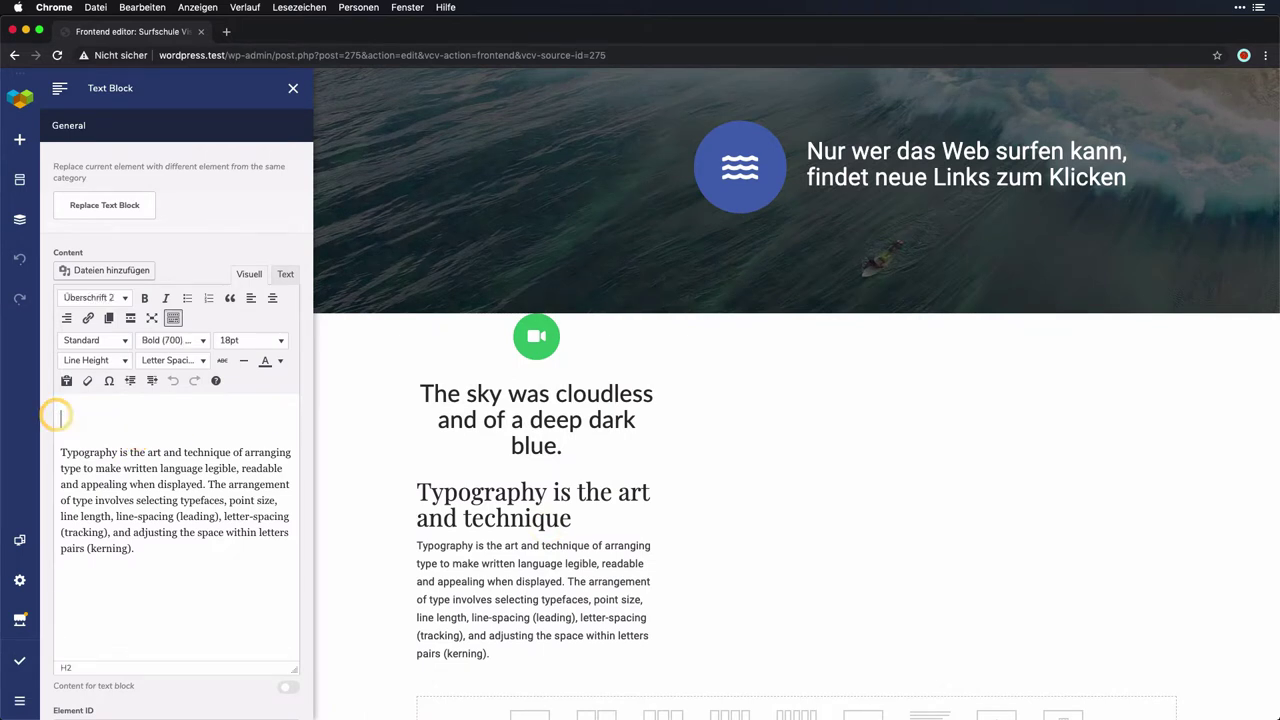
pyautogui.press('Delete')
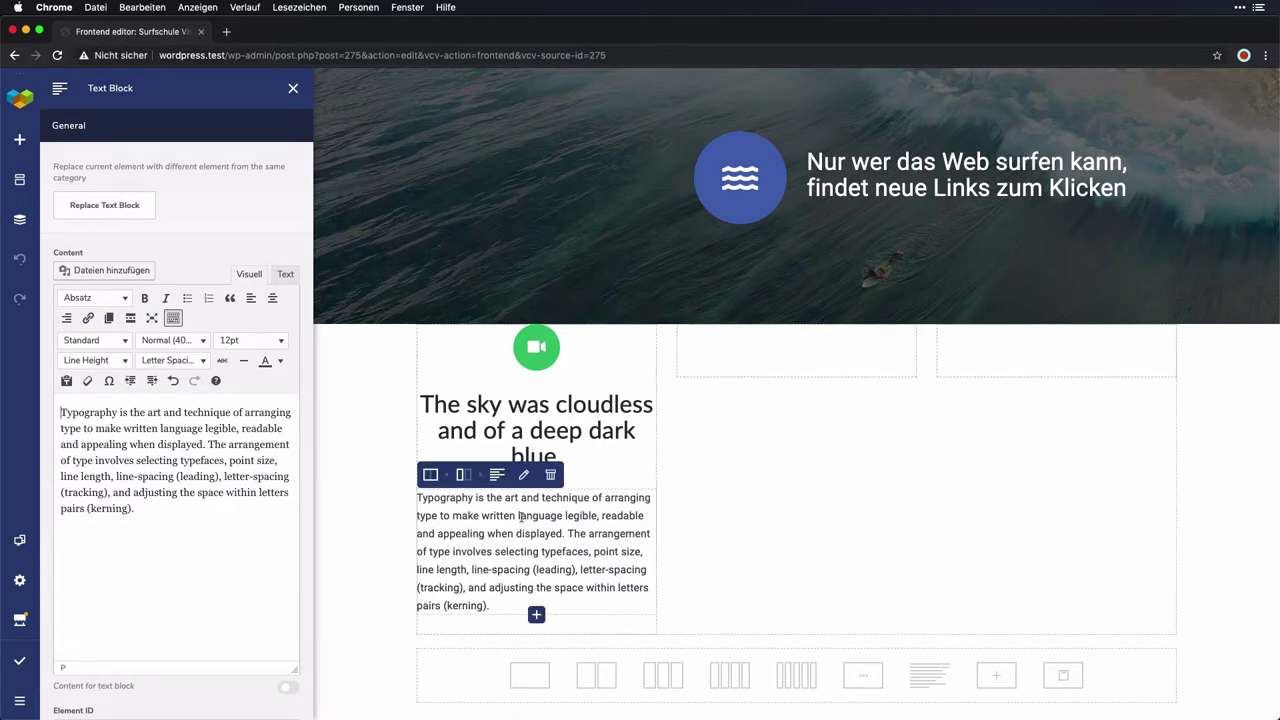
# Step: Set the first column's icon color to black and its background shape to None
pyautogui.click(536, 347)
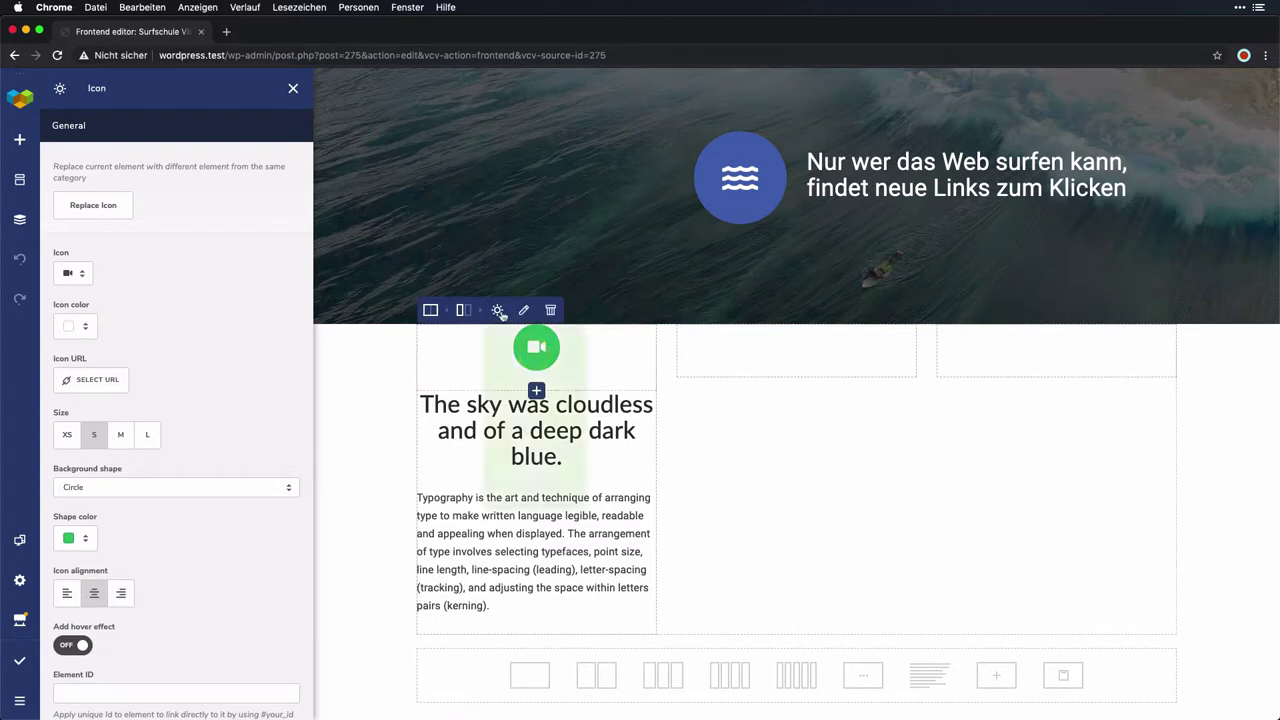
pyautogui.click(84, 327)
pyautogui.click(84, 521)
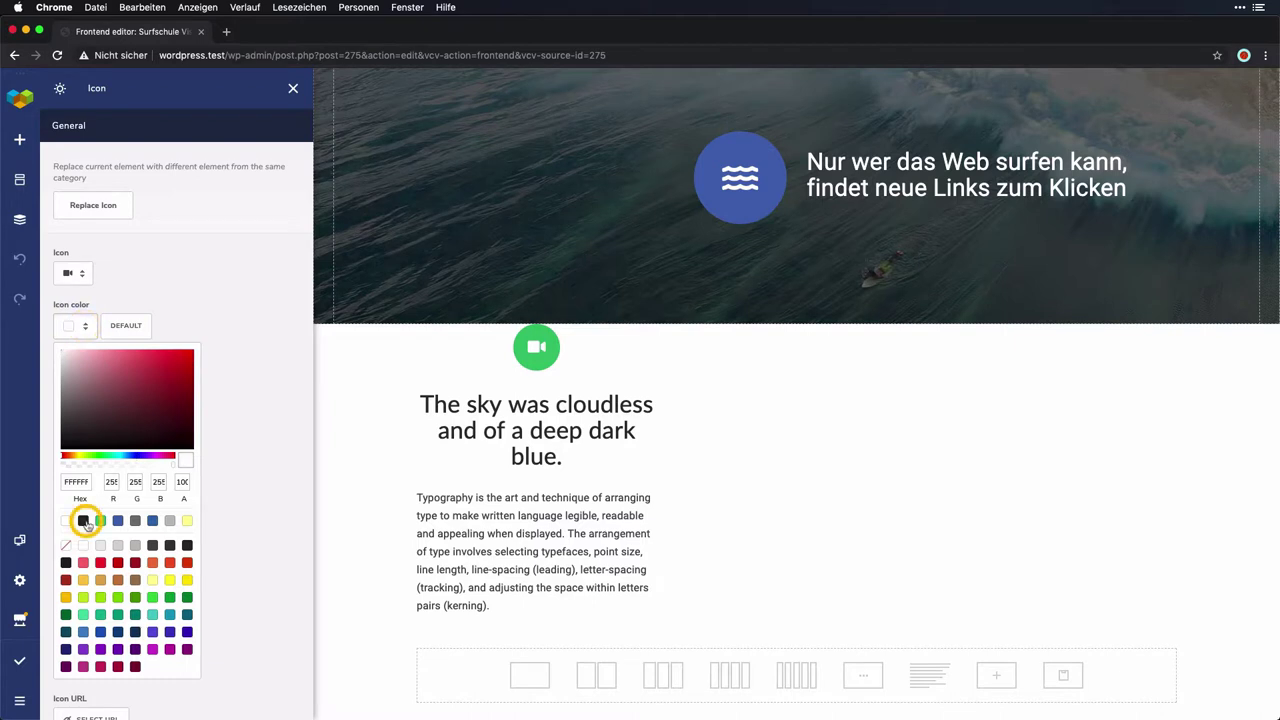
pyautogui.click(236, 470)
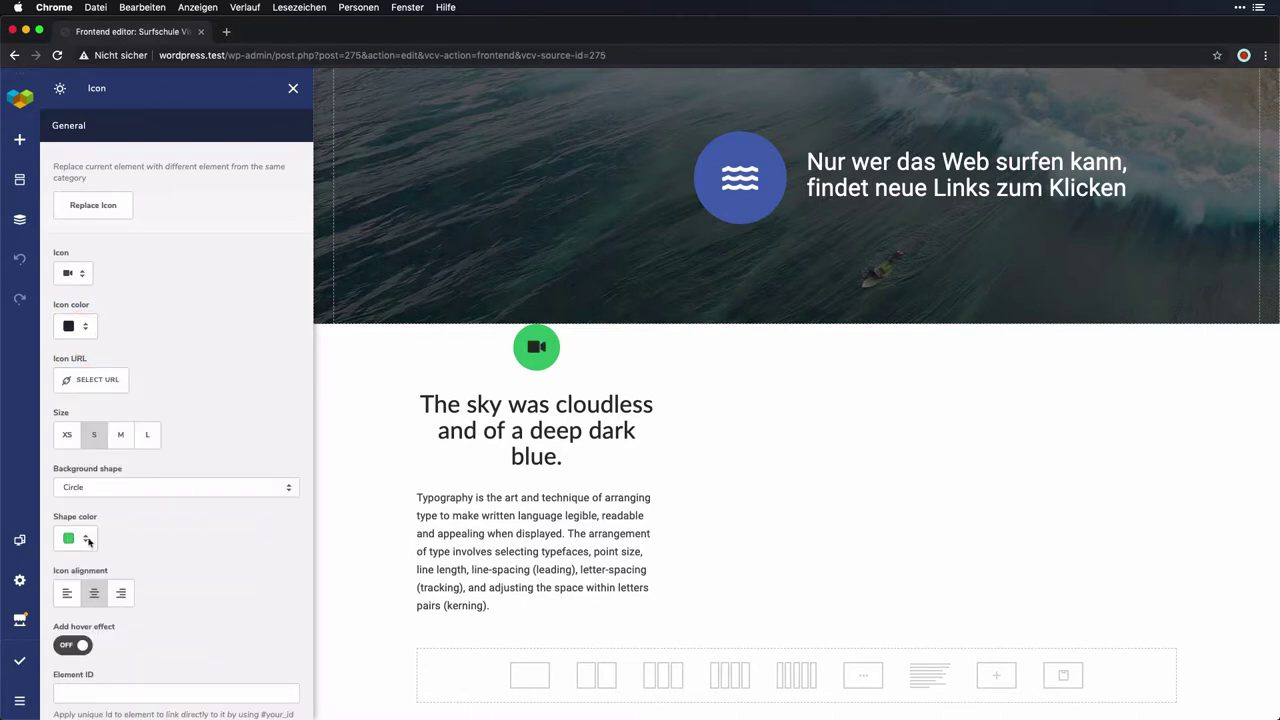
pyautogui.click(166, 489)
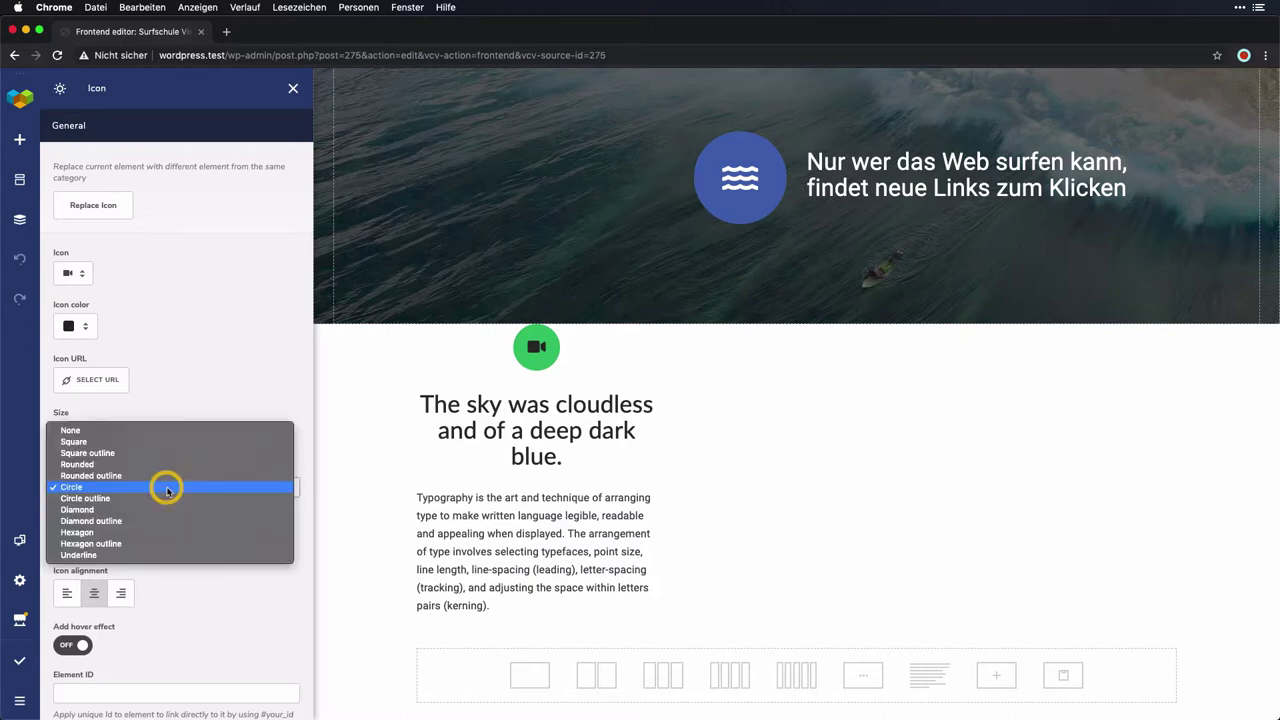
pyautogui.click(96, 432)
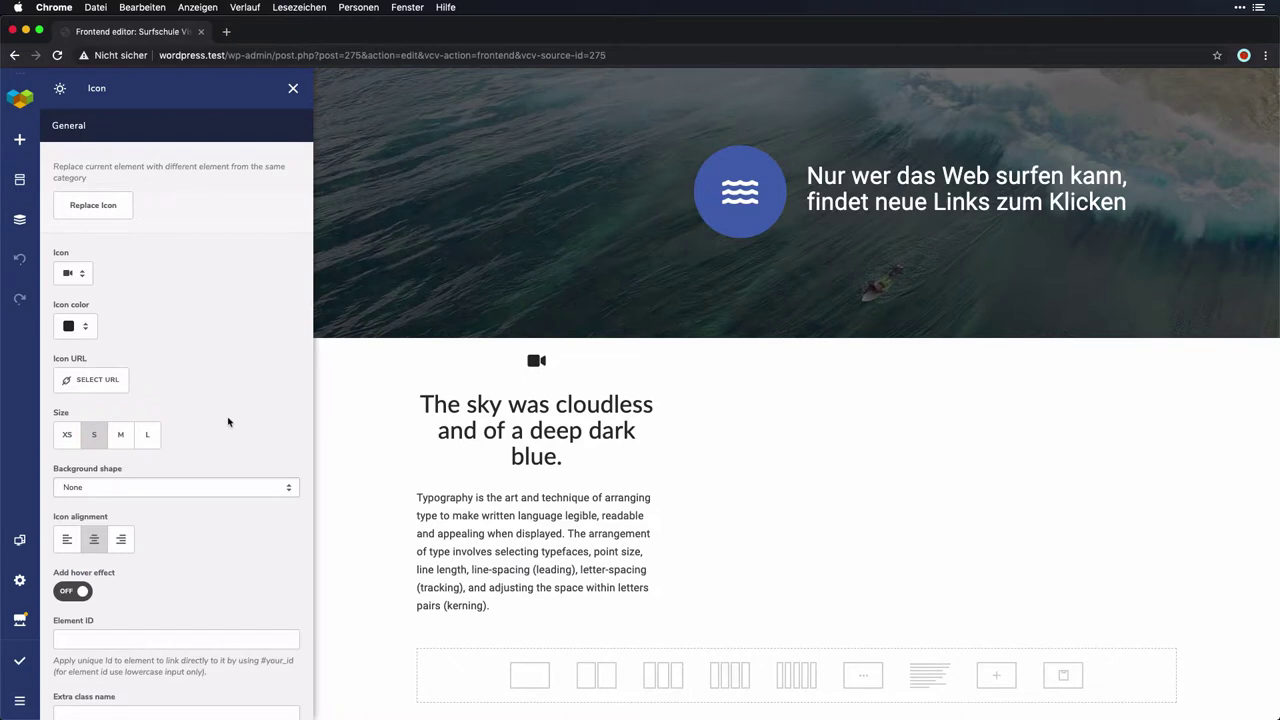
# Step: Set the font family of the heading below the camera icon to Roboto
pyautogui.click(538, 430)
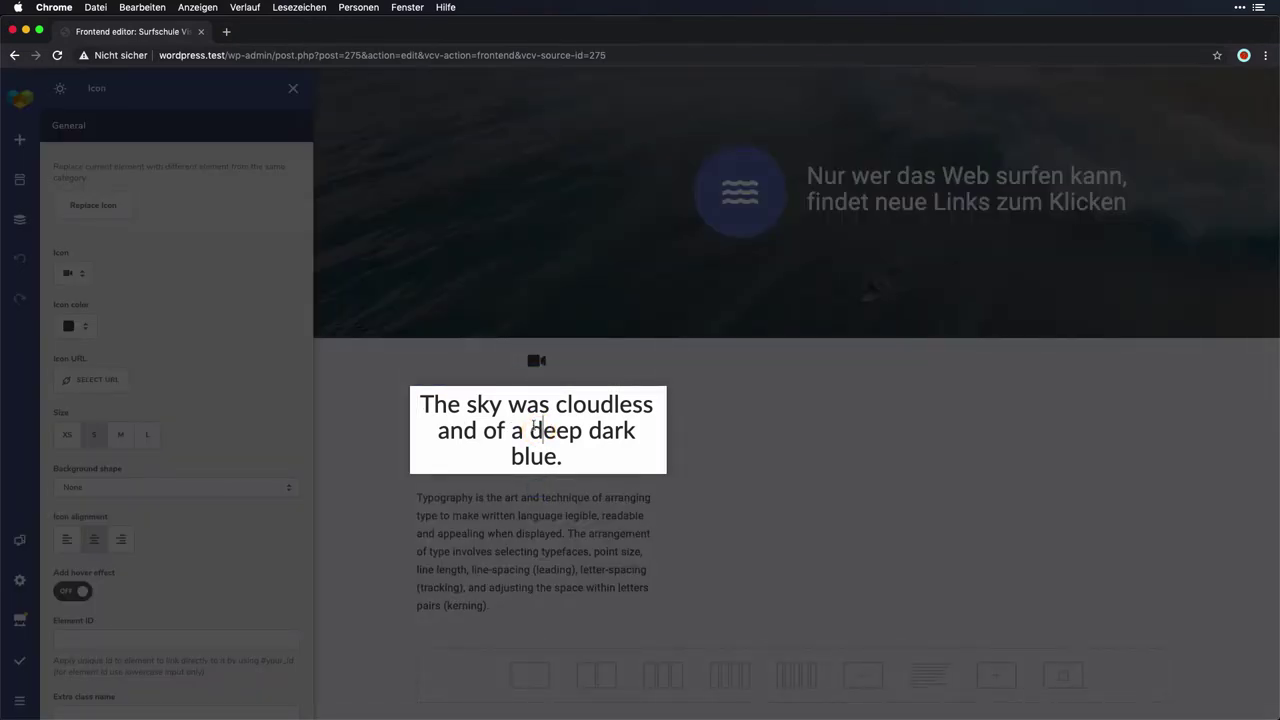
pyautogui.click(603, 363)
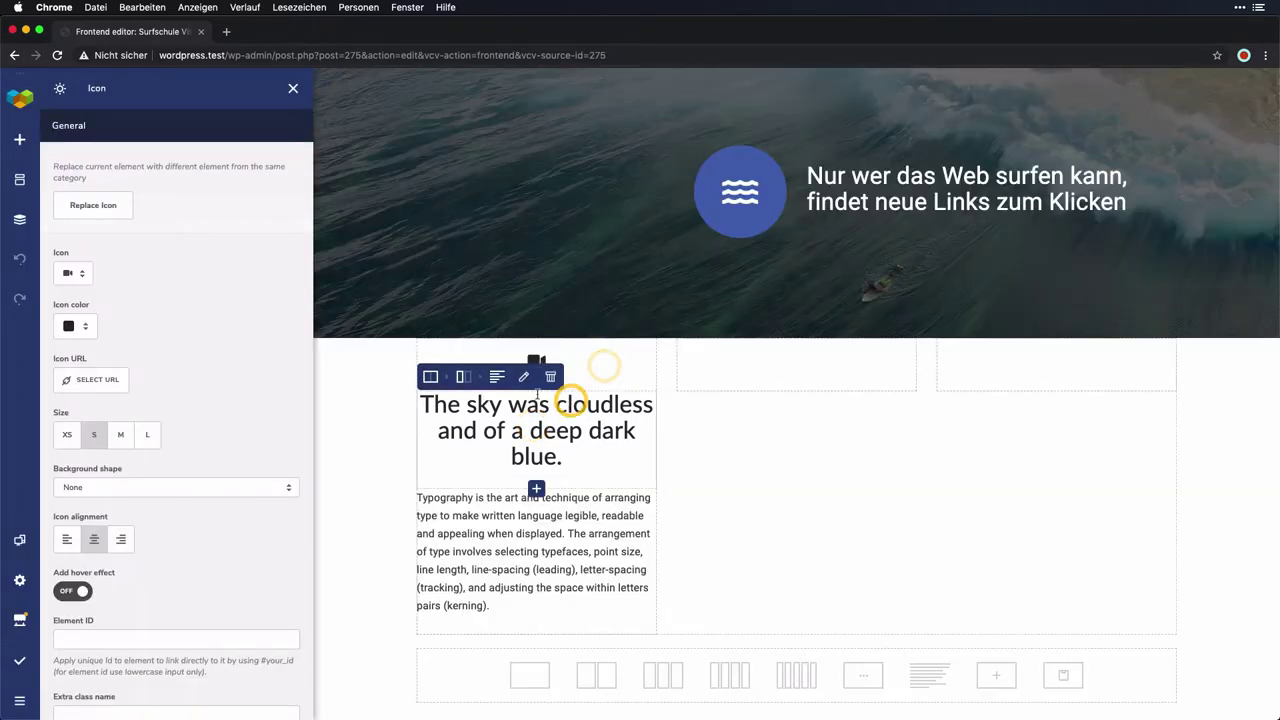
pyautogui.click(523, 377)
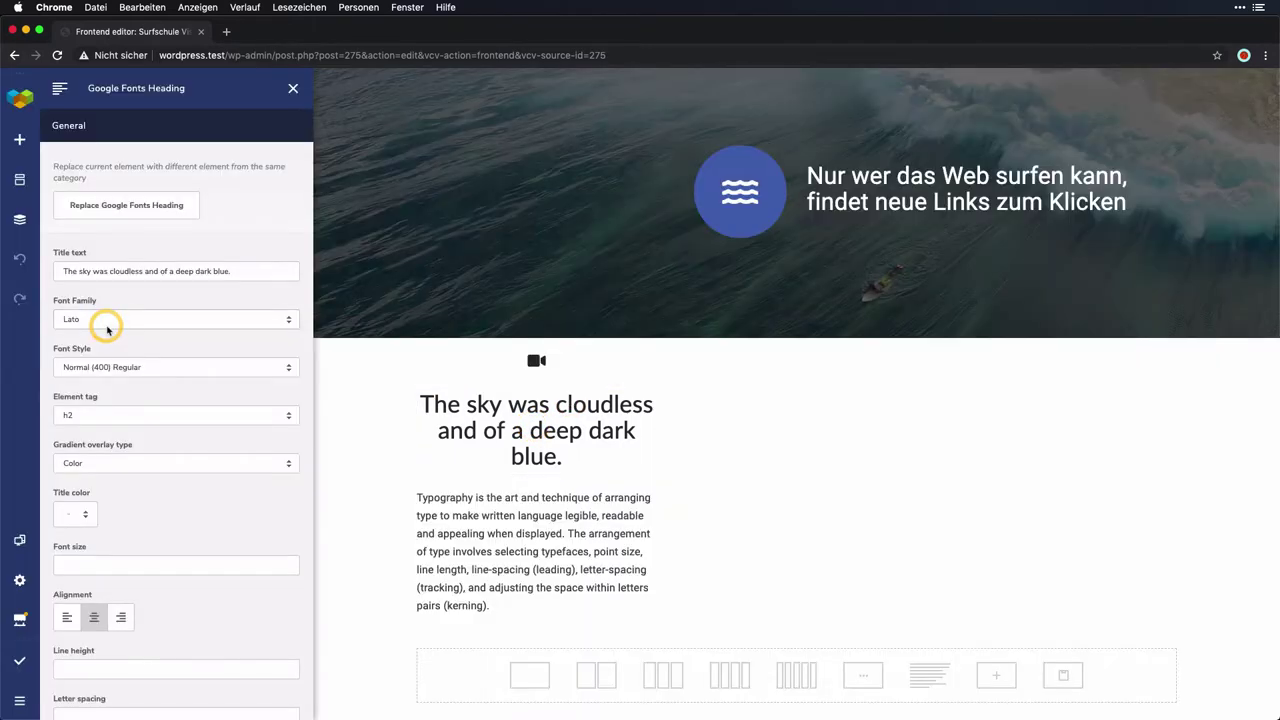
pyautogui.click(107, 326)
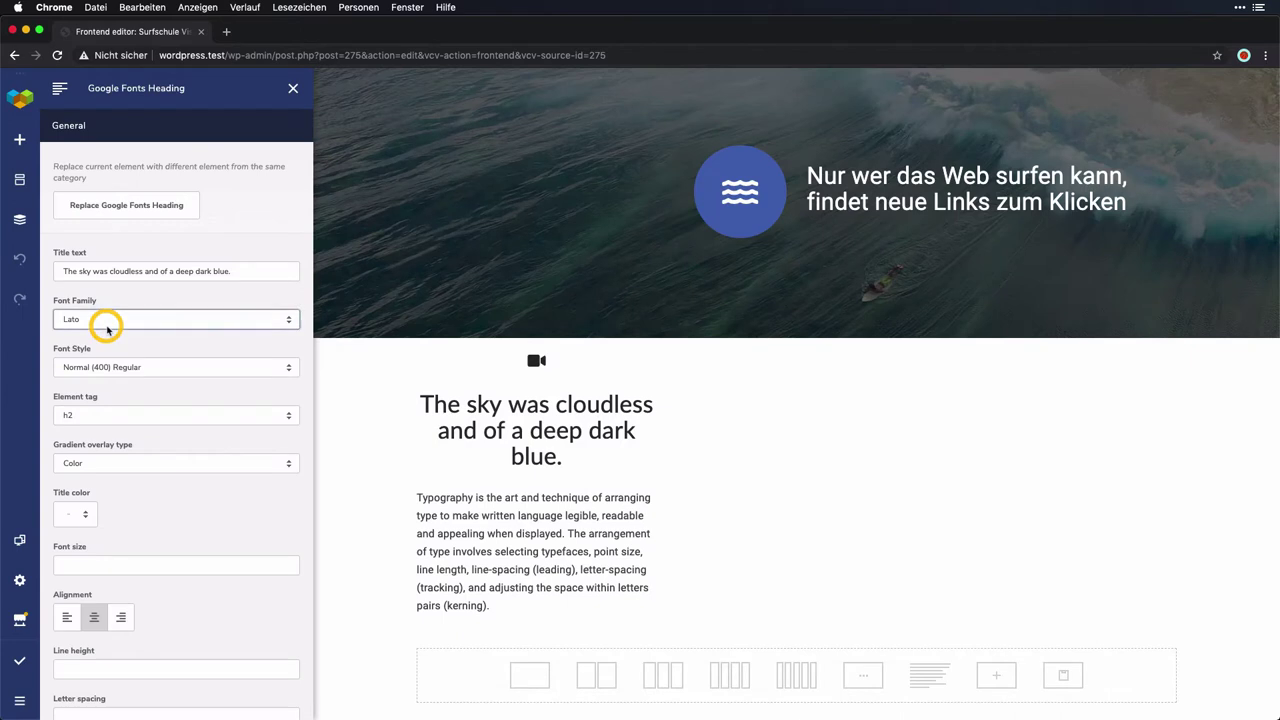
pyautogui.scroll(-10, 106, 325)
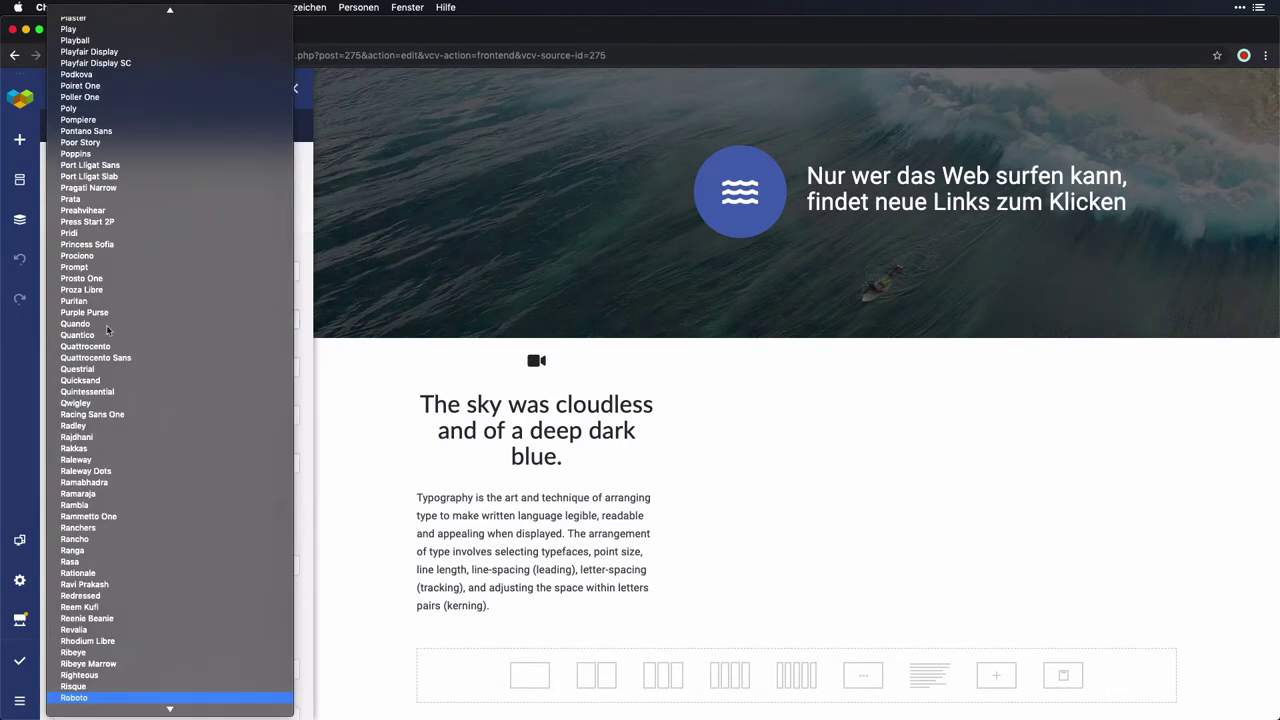
pyautogui.press('Escape')
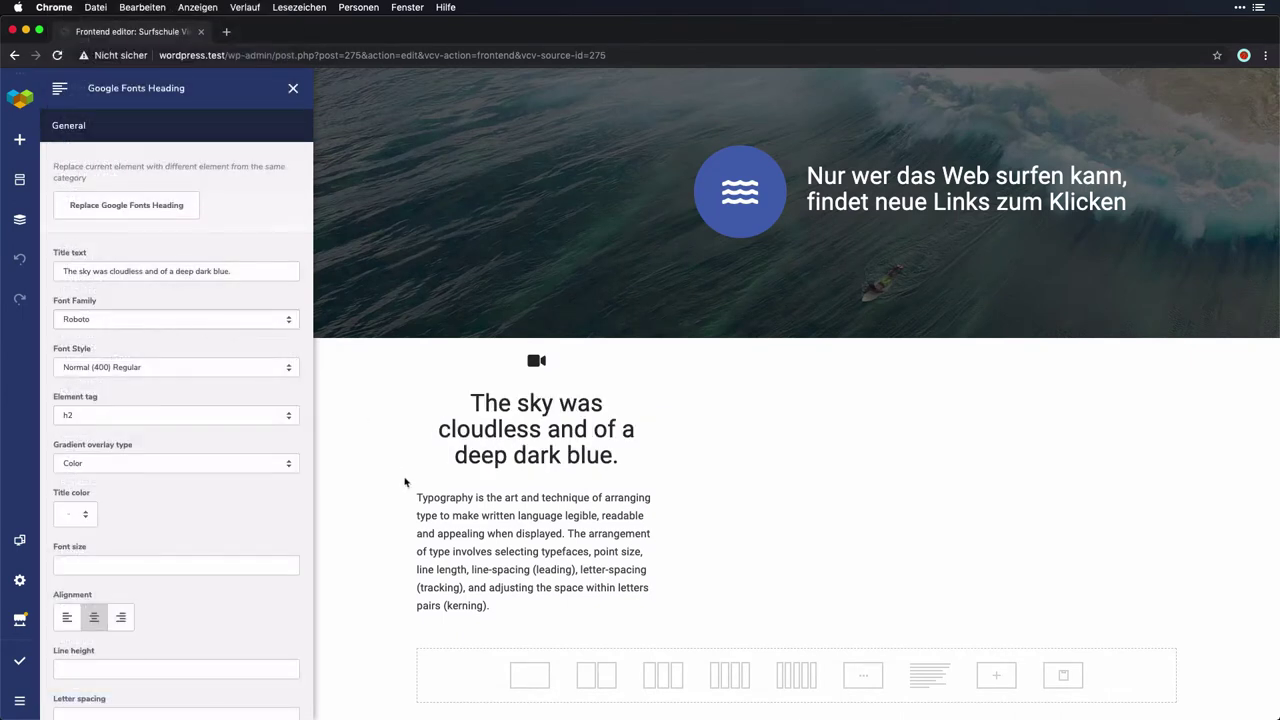
pyautogui.click(457, 515)
pyautogui.click(457, 515)
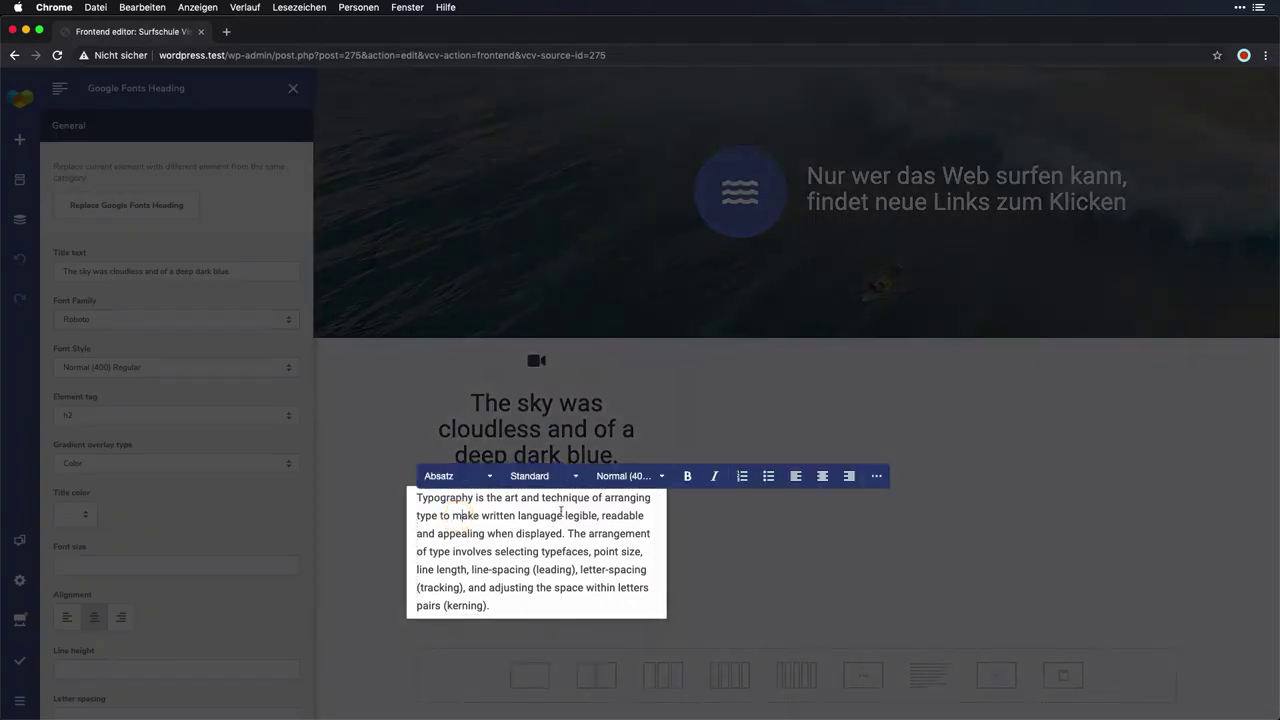
pyautogui.doubleClick(500, 546)
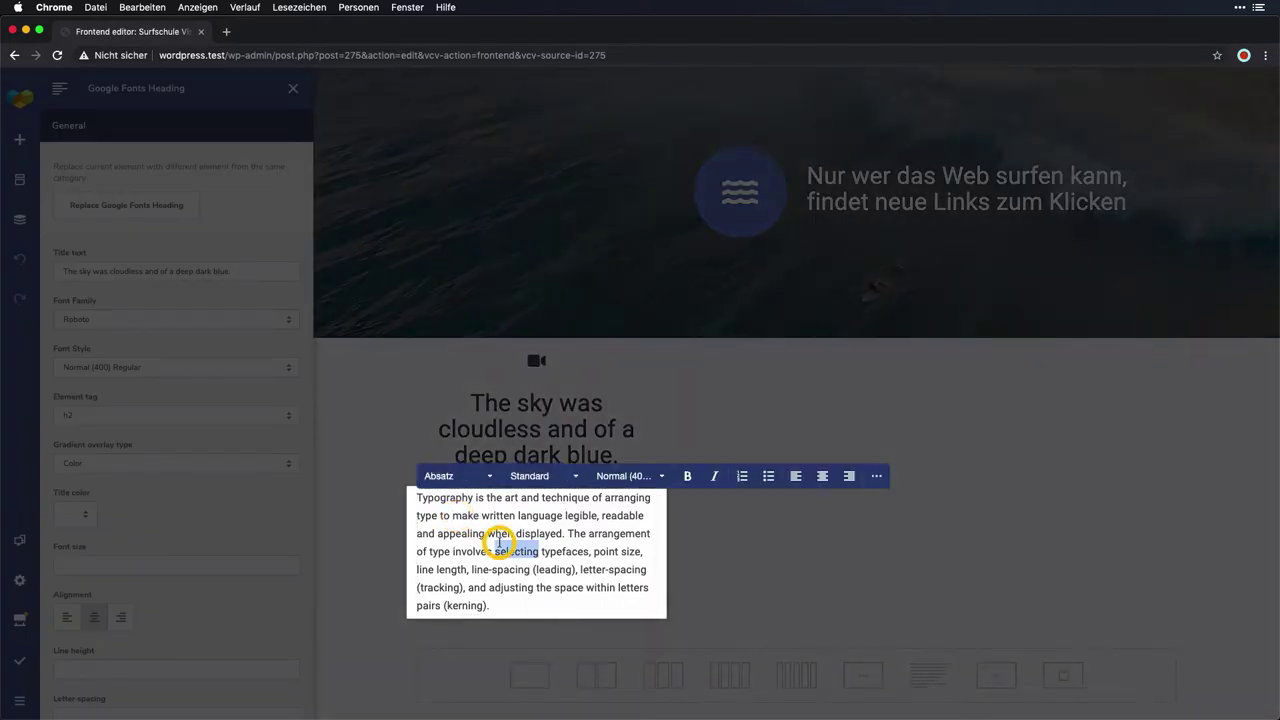
pyautogui.press('super+a')
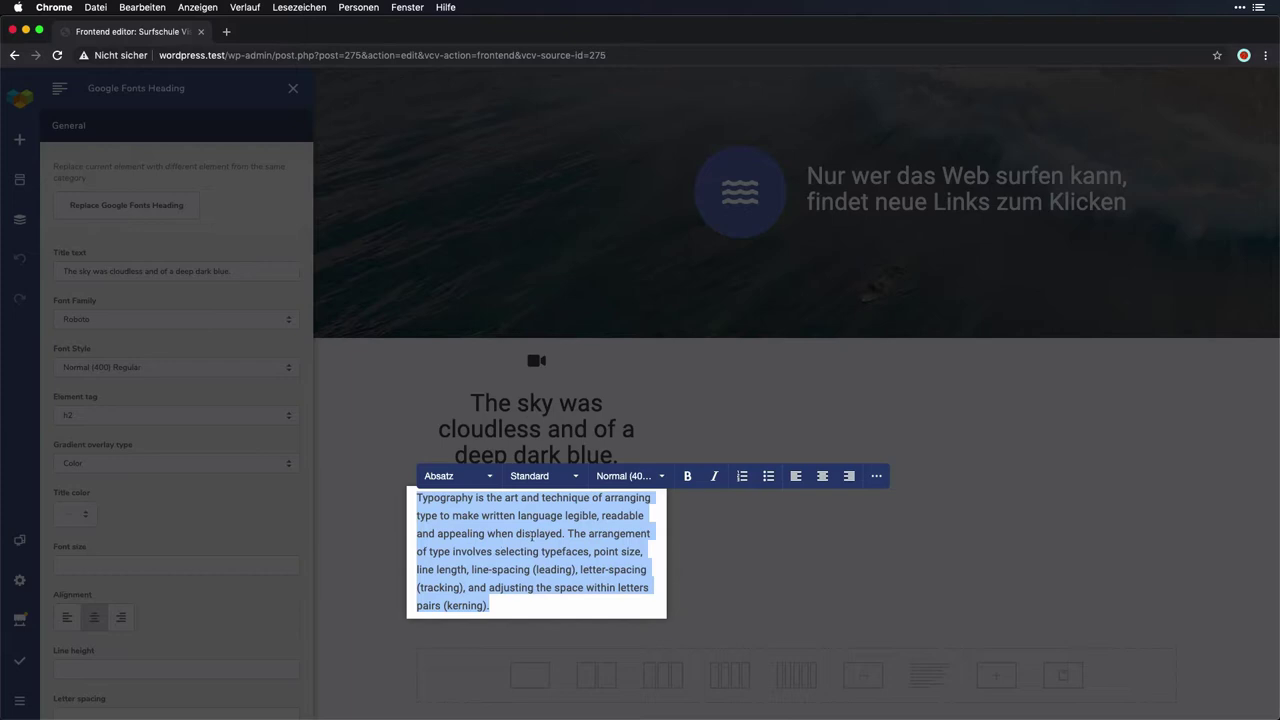
pyautogui.click(580, 481)
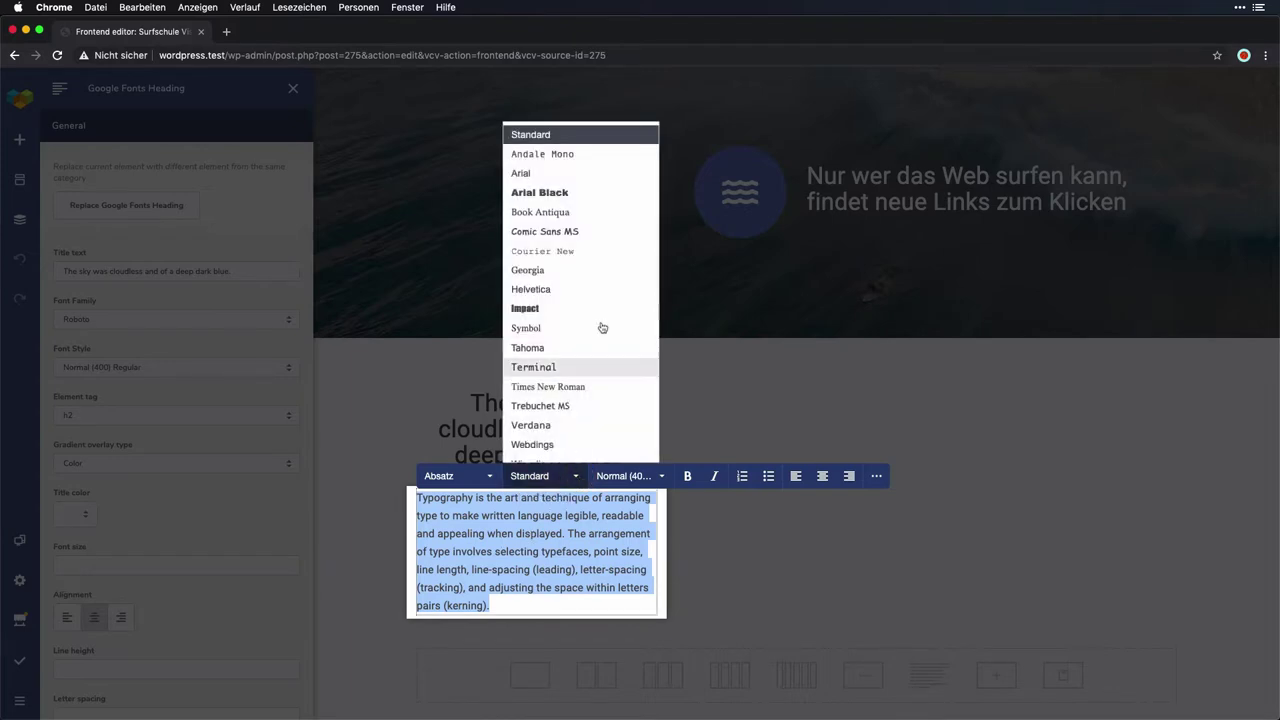
pyautogui.scroll(-10, 602, 328)
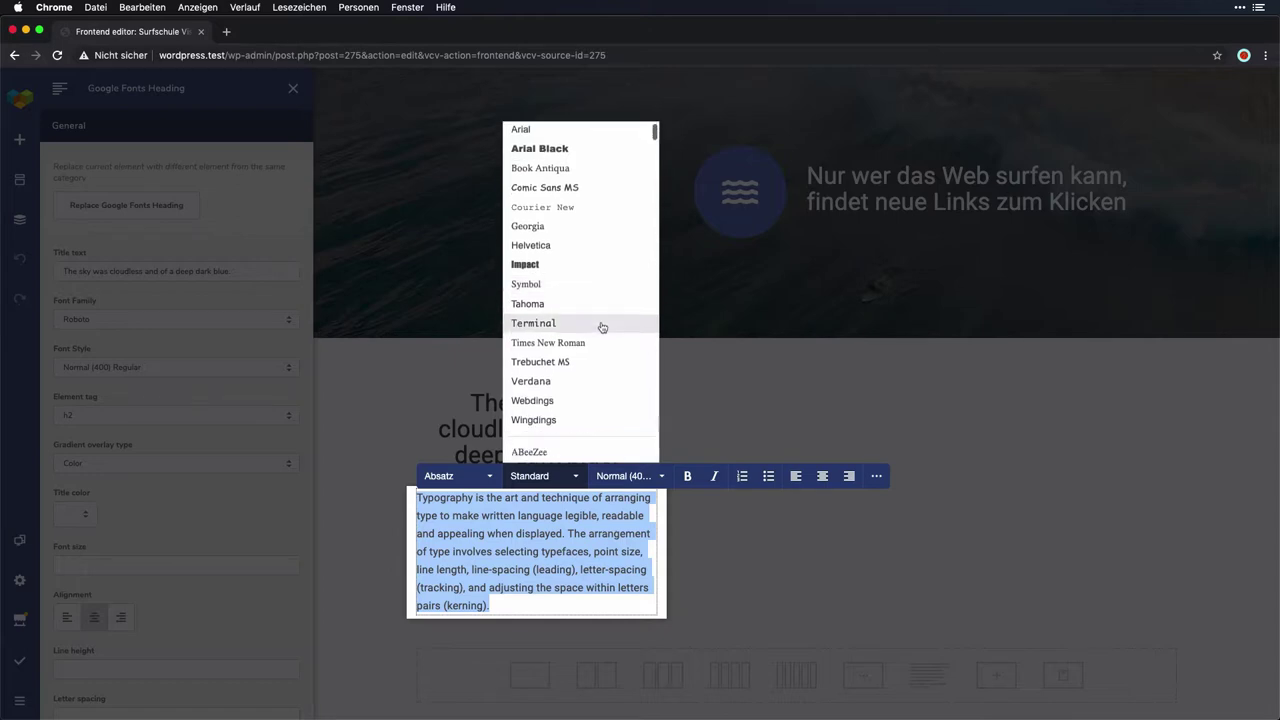
pyautogui.scroll(-8, 602, 328)
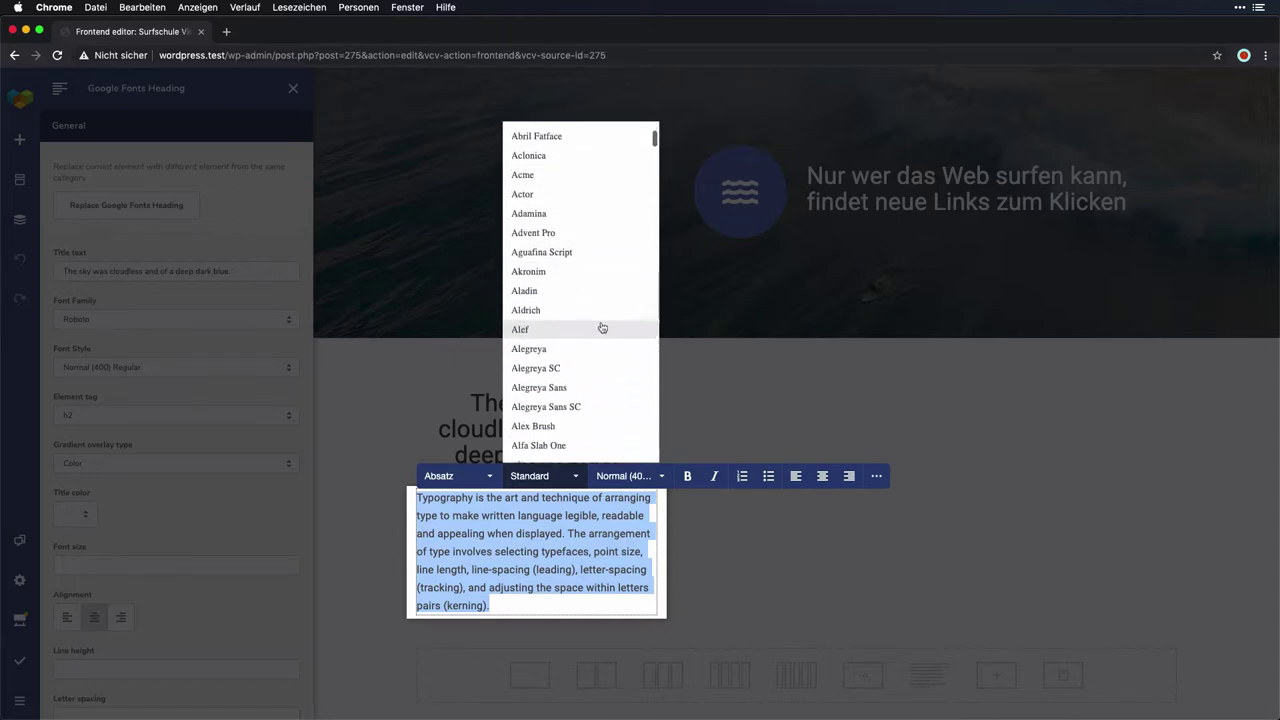
pyautogui.moveTo(655, 142); pyautogui.dragTo(660, 360)
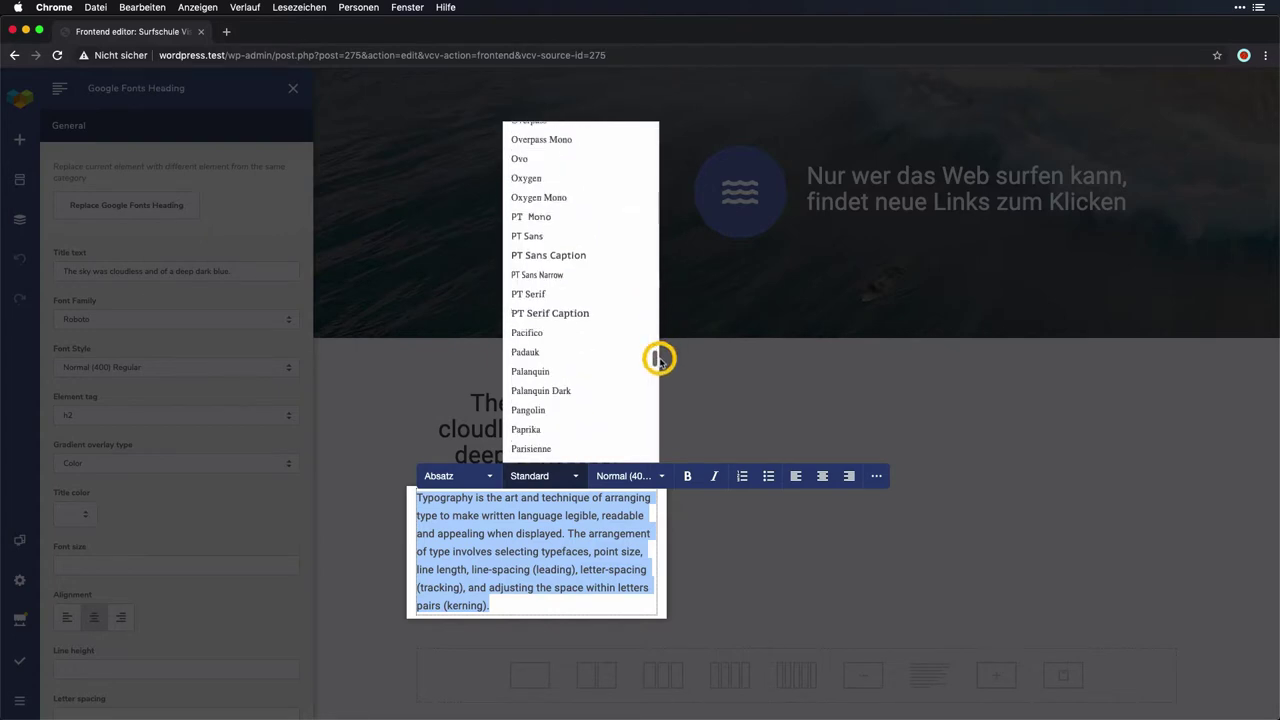
pyautogui.scroll(-5, 614, 384)
pyautogui.scroll(-15, 614, 385)
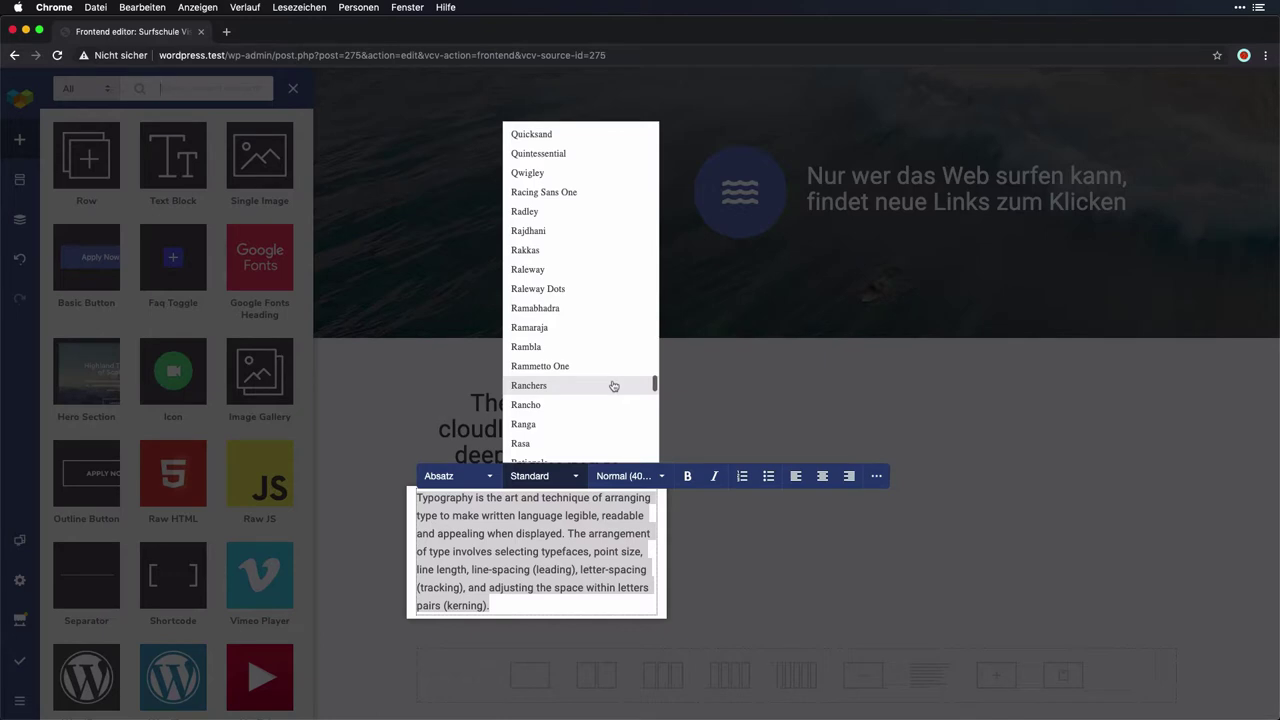
pyautogui.write('sh')
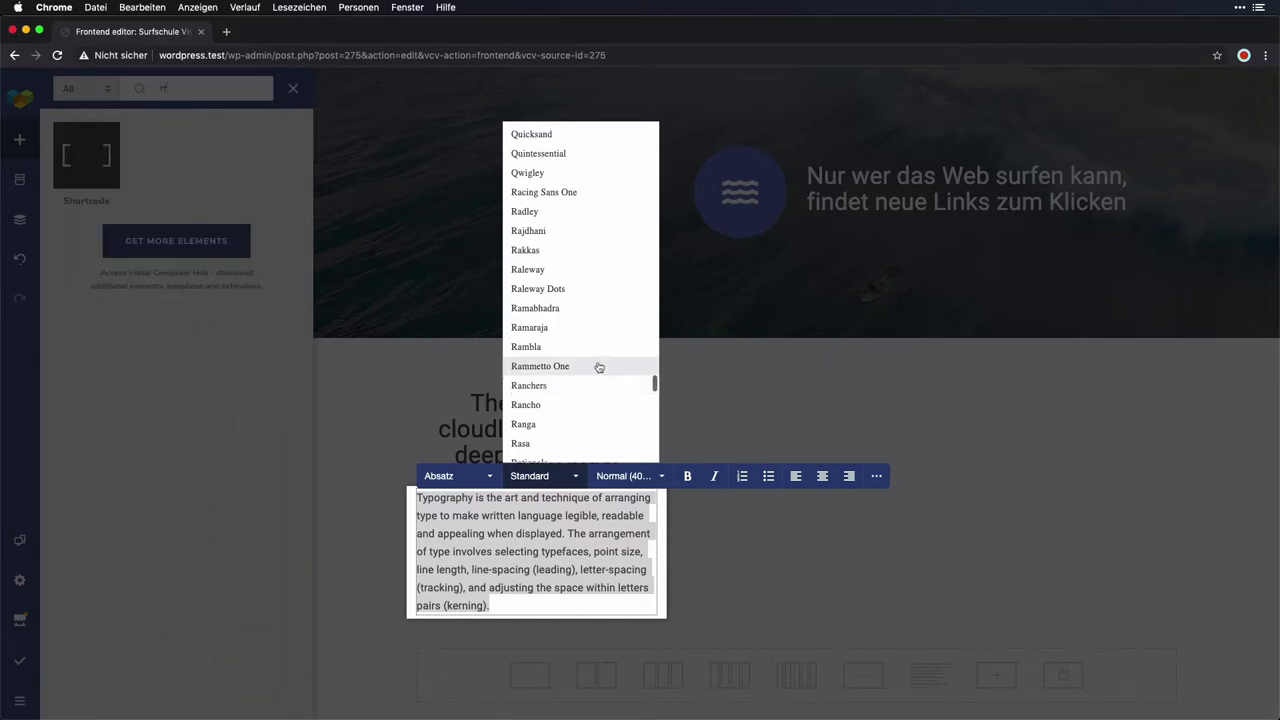
pyautogui.click(183, 89)
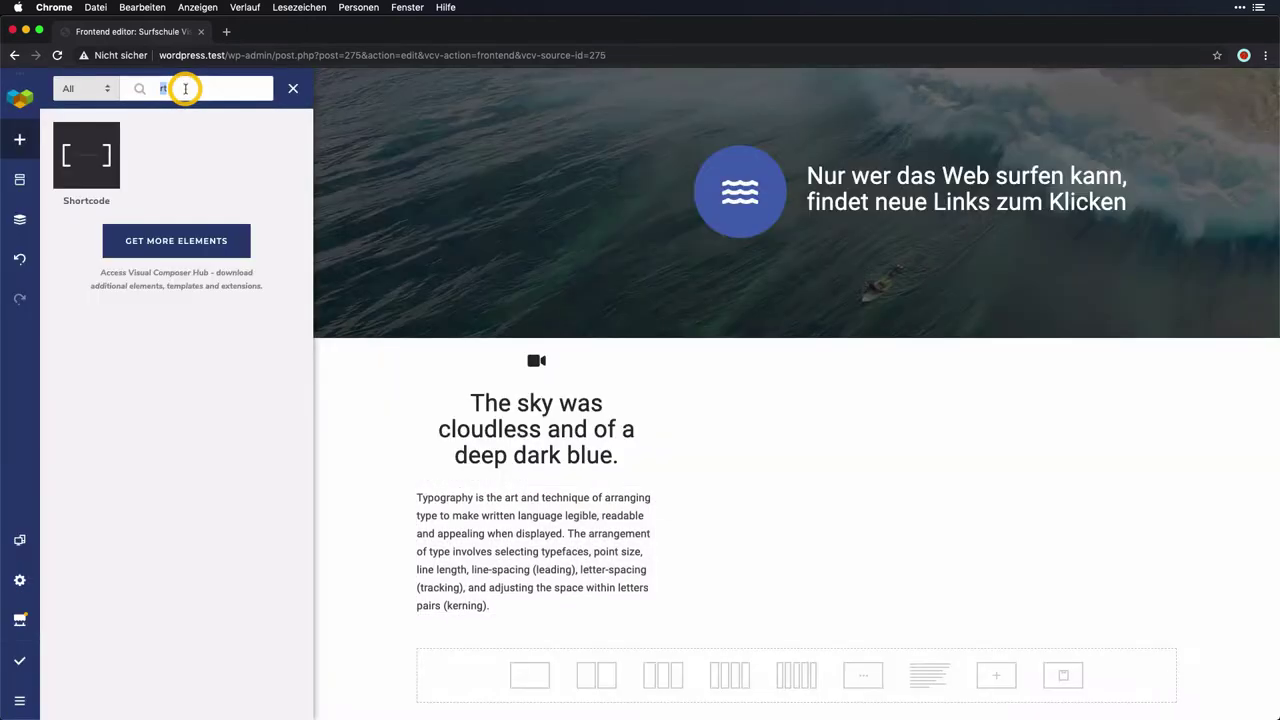
pyautogui.press('BackSpace')
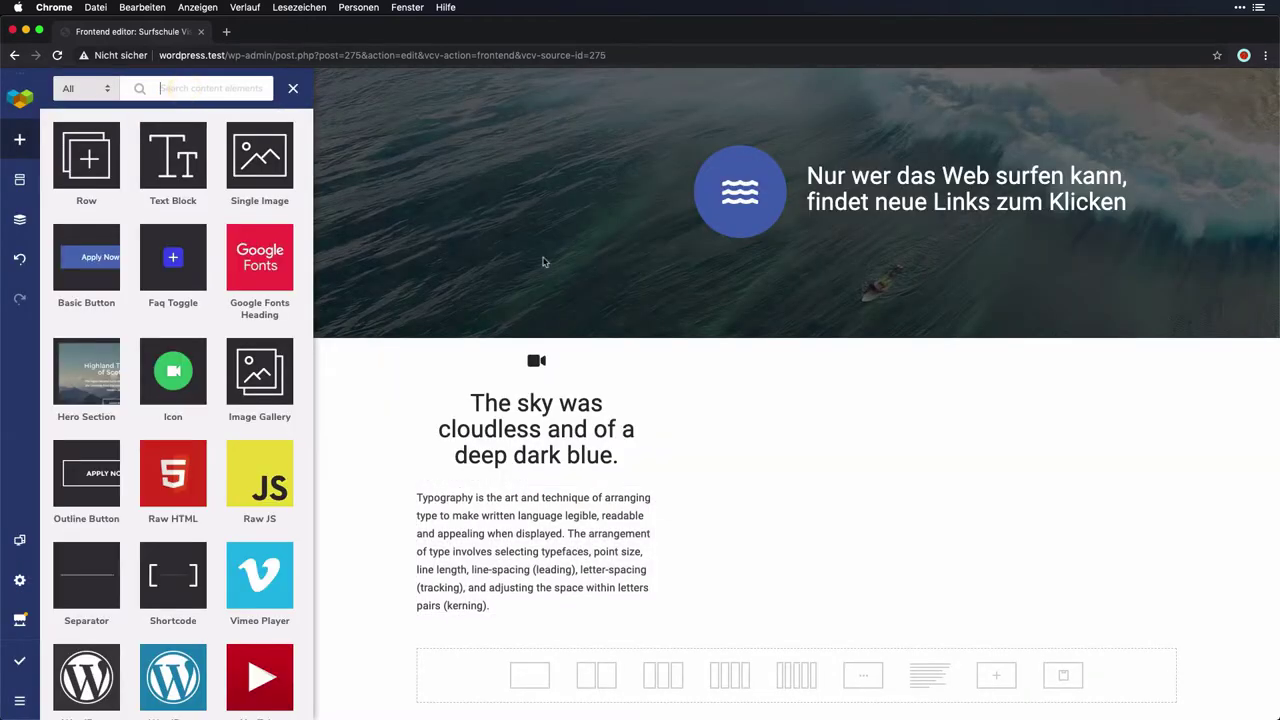
# Step: Set the font of the whole paragraph in the first column's text block to Roboto
pyautogui.click(531, 517)
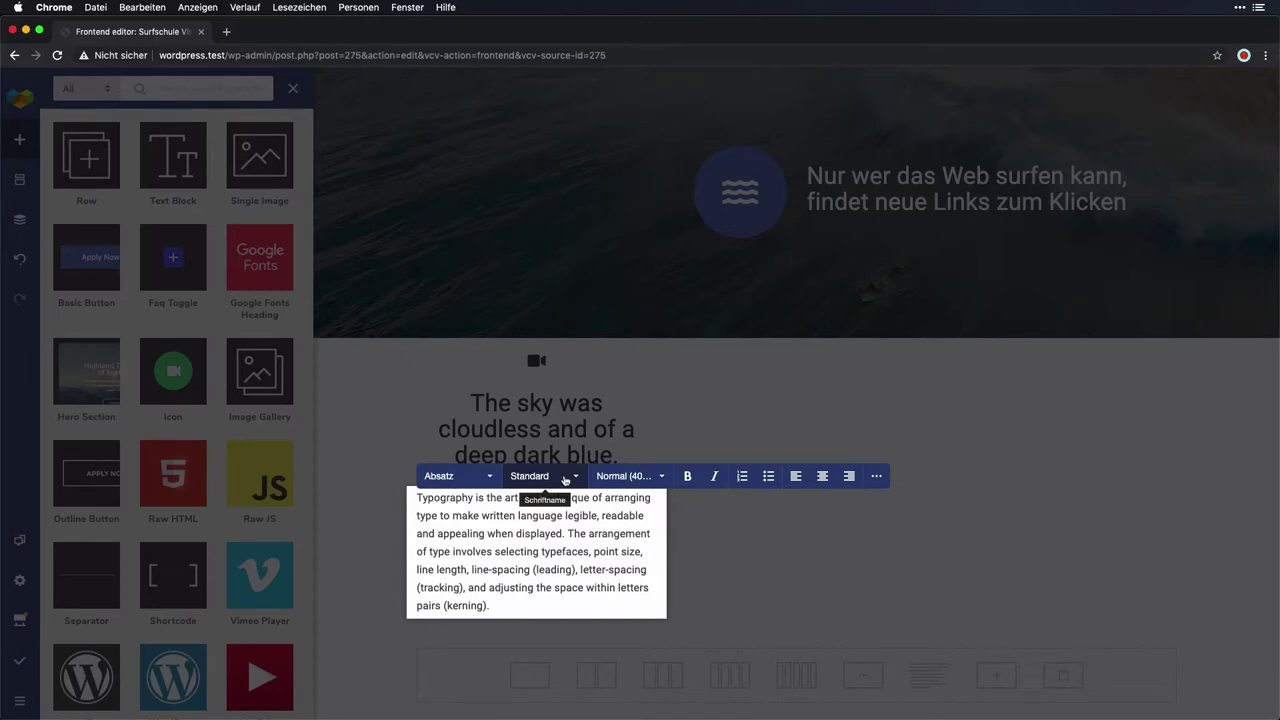
pyautogui.click(577, 480)
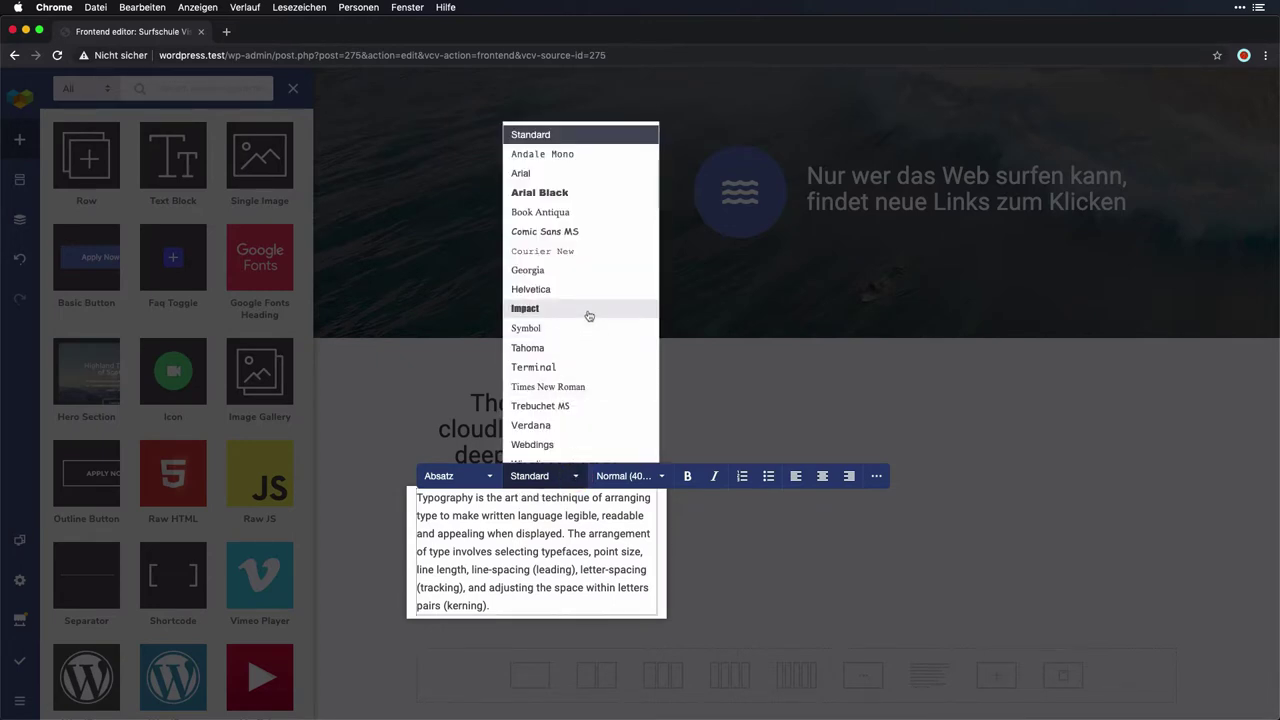
pyautogui.scroll(-10, 587, 315)
pyautogui.scroll(-5, 589, 316)
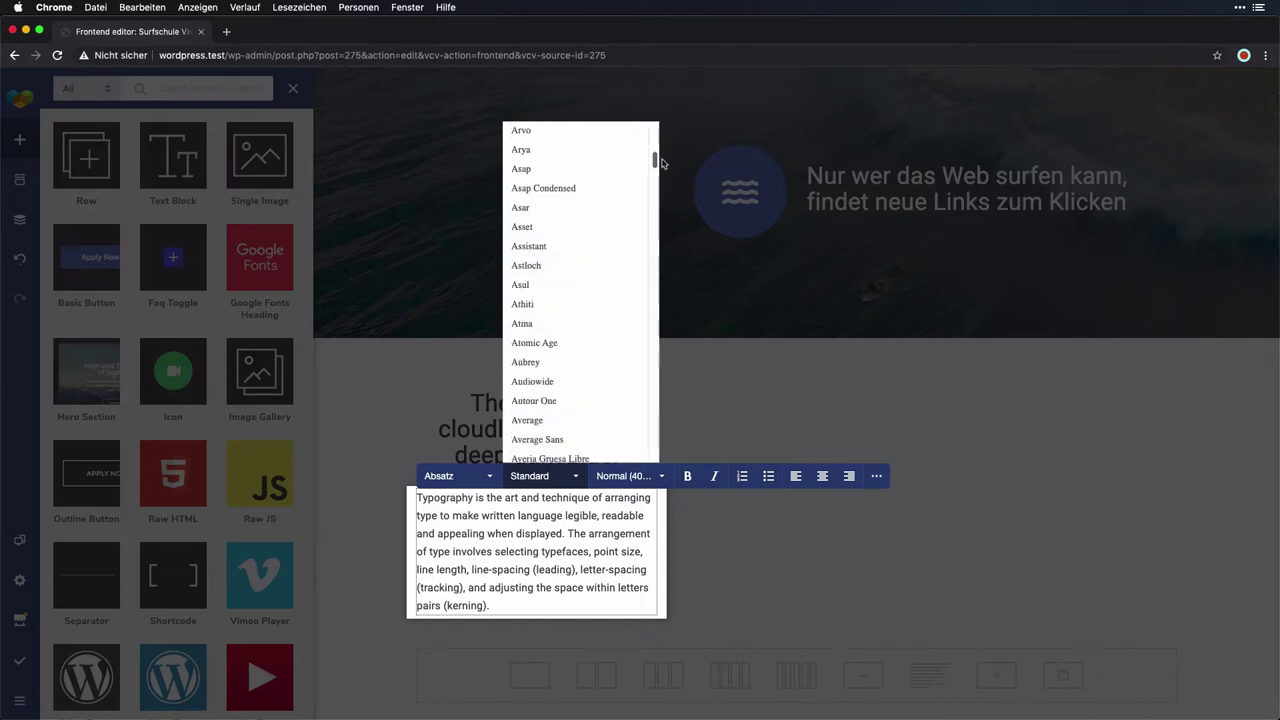
pyautogui.moveTo(651, 380); pyautogui.dragTo(637, 384)
pyautogui.scroll(-15, 600, 378)
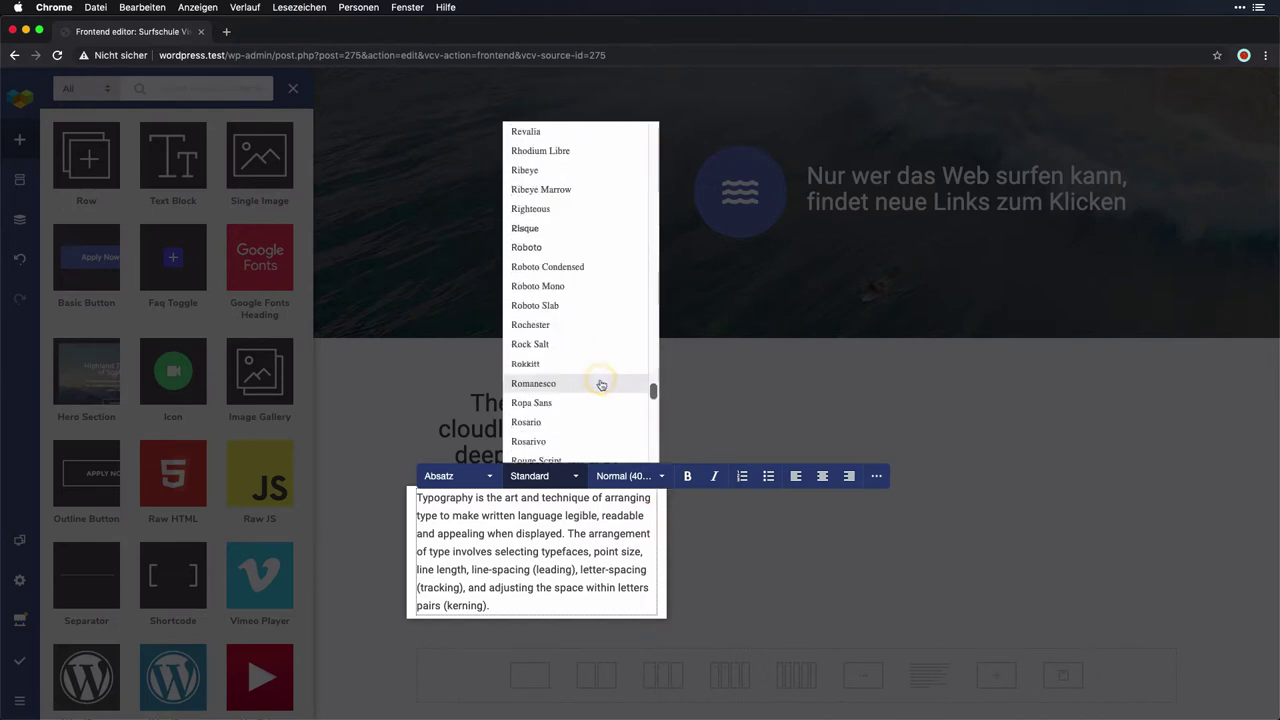
pyautogui.click(591, 248)
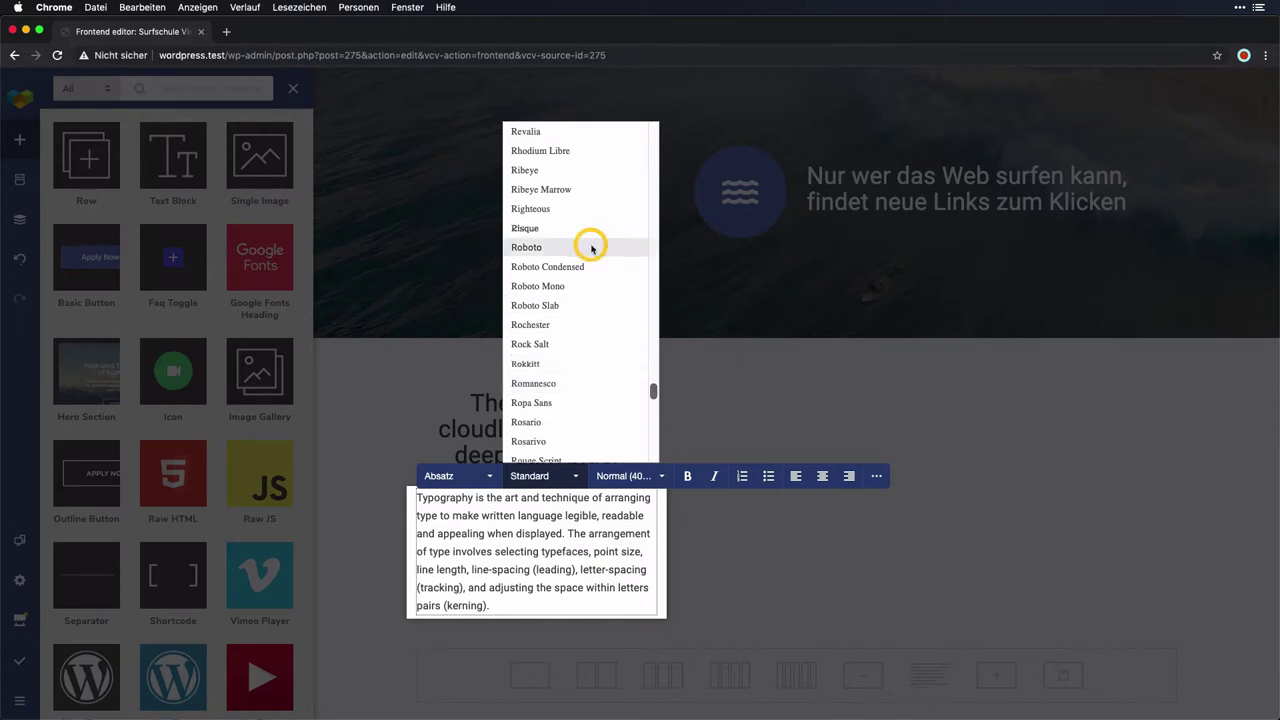
pyautogui.tripleClick(533, 541)
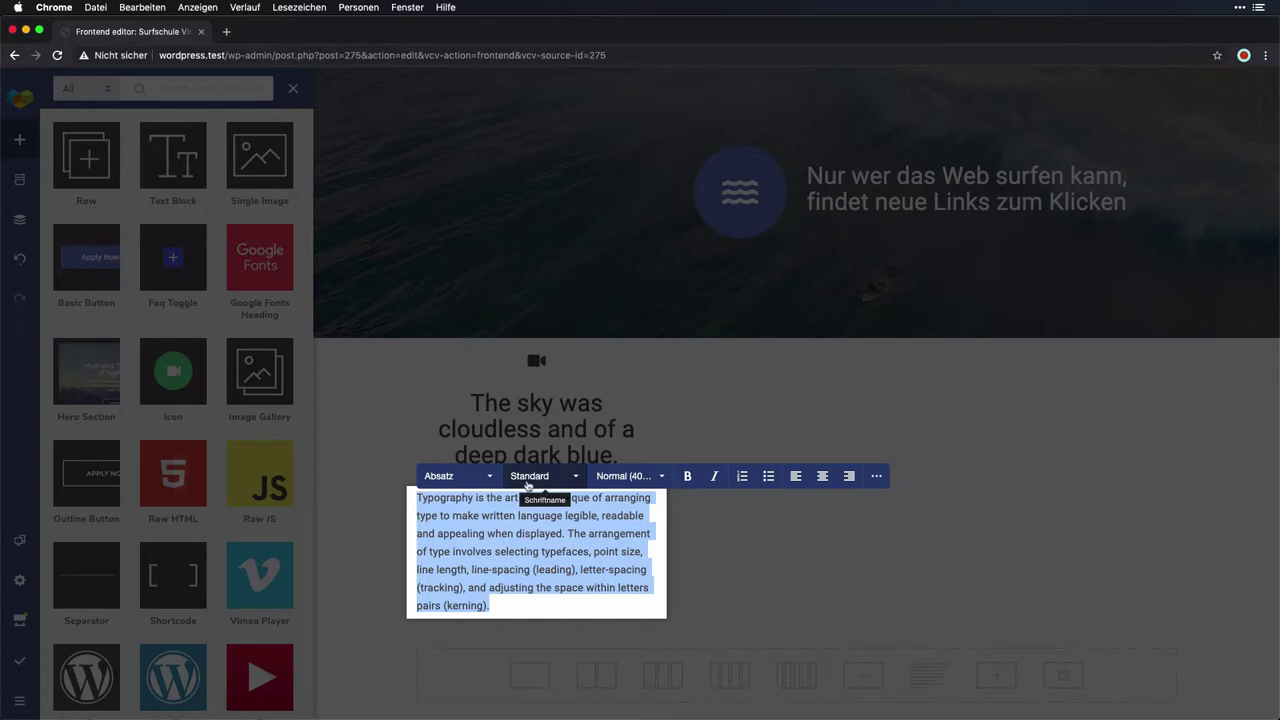
pyautogui.click(528, 477)
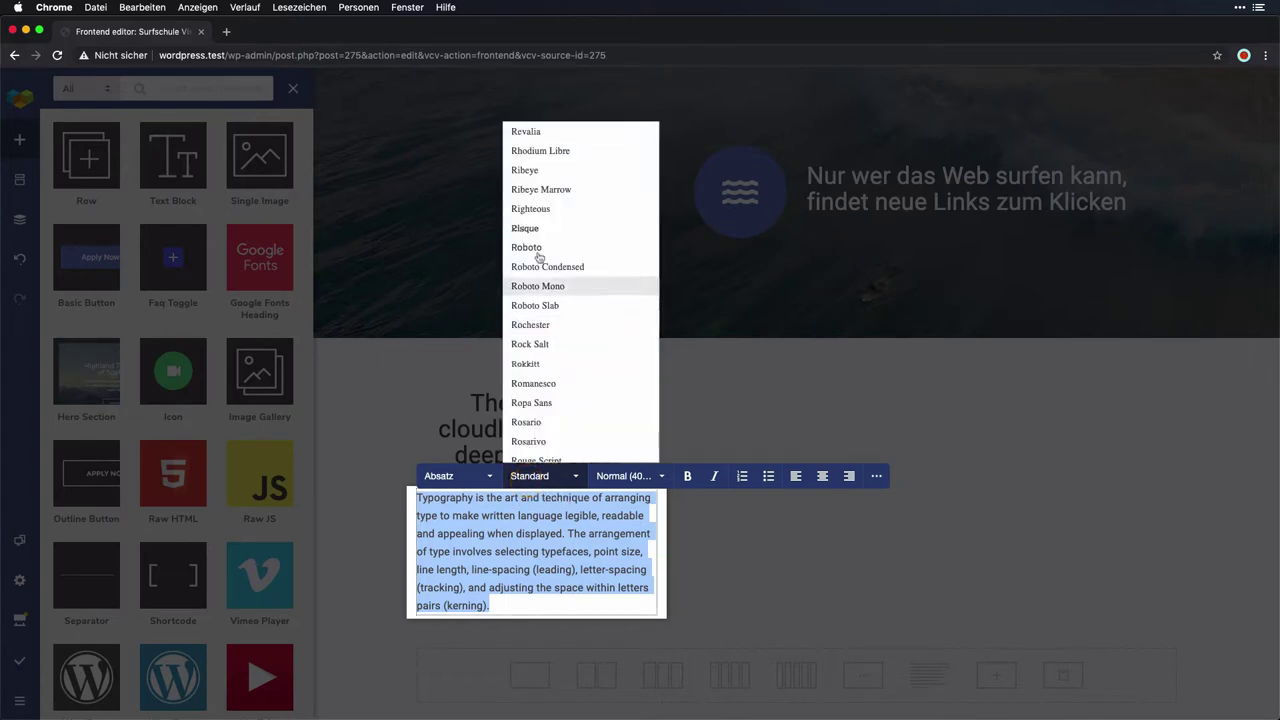
pyautogui.click(531, 248)
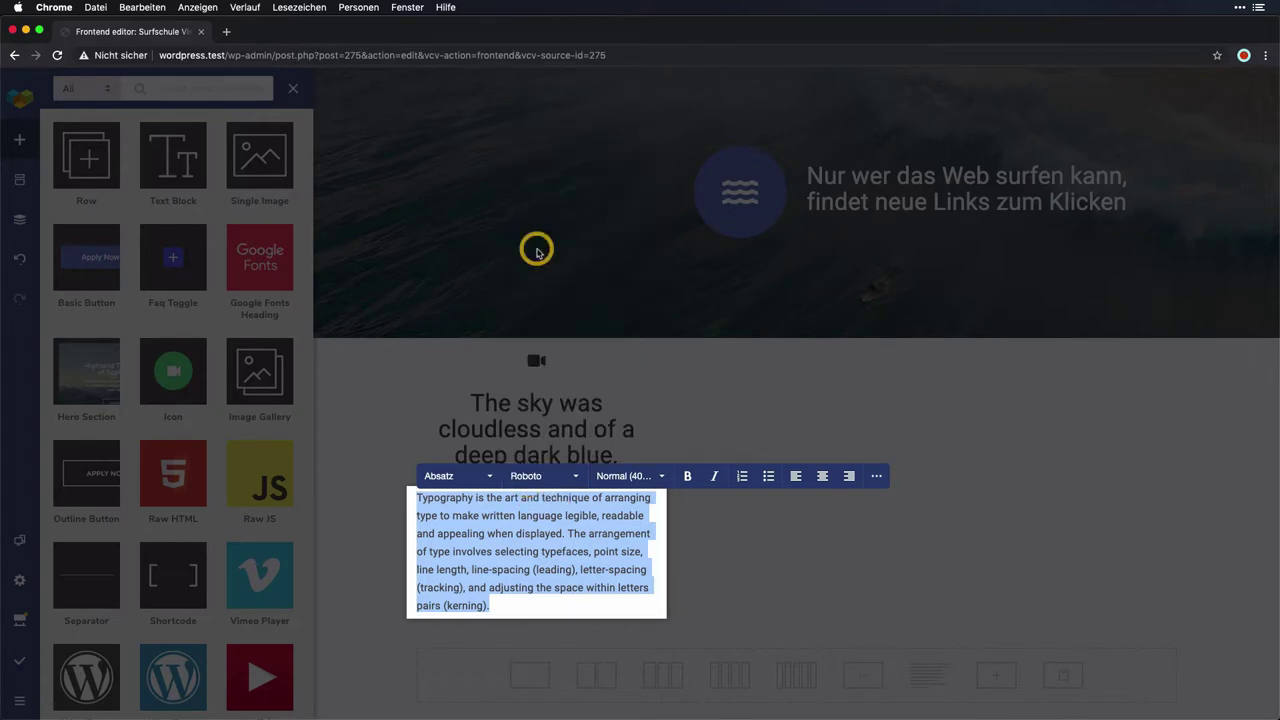
# Step: Try the Rokkitt font on the first column's paragraph, set it back to Roboto and finish editing the text
pyautogui.click(530, 474)
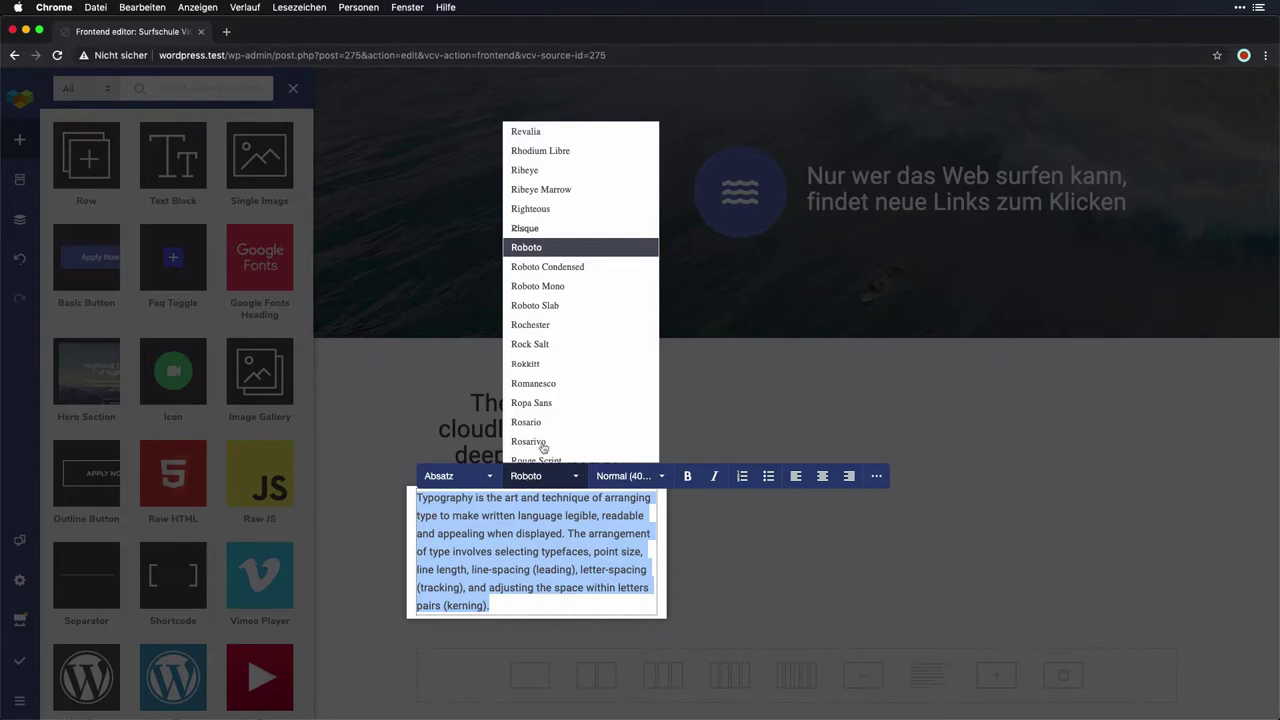
pyautogui.click(543, 364)
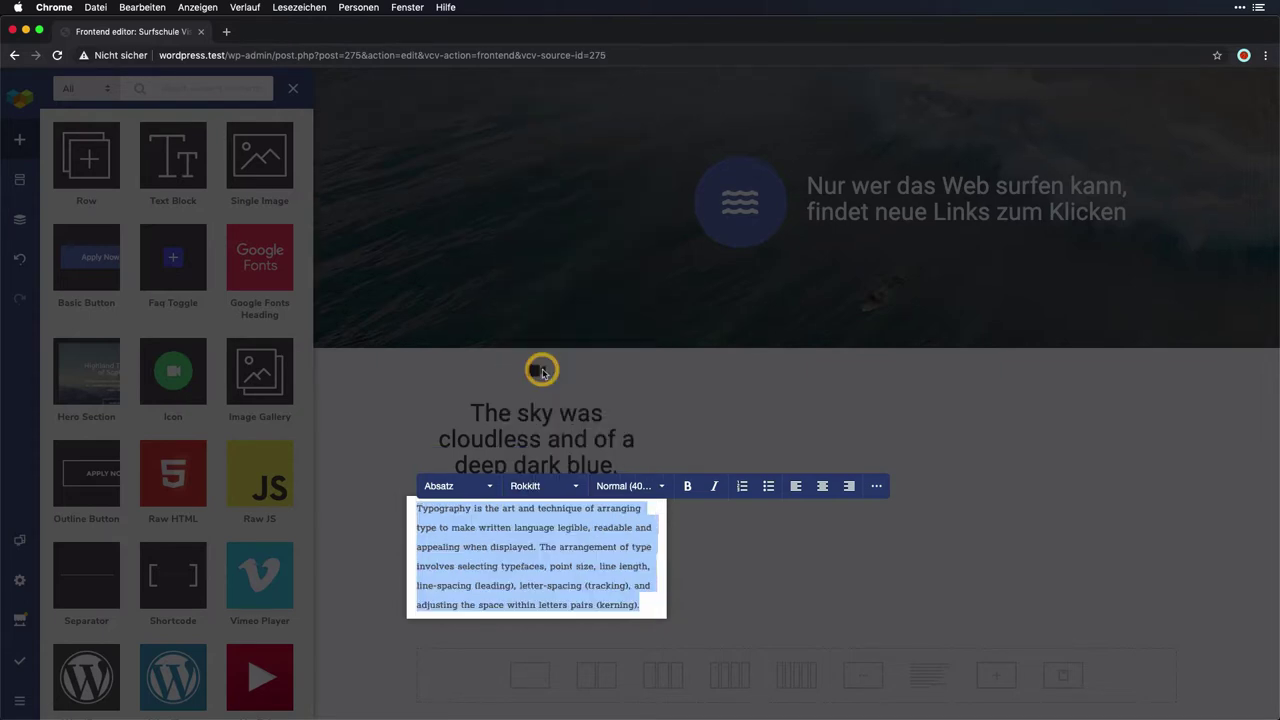
pyautogui.click(533, 487)
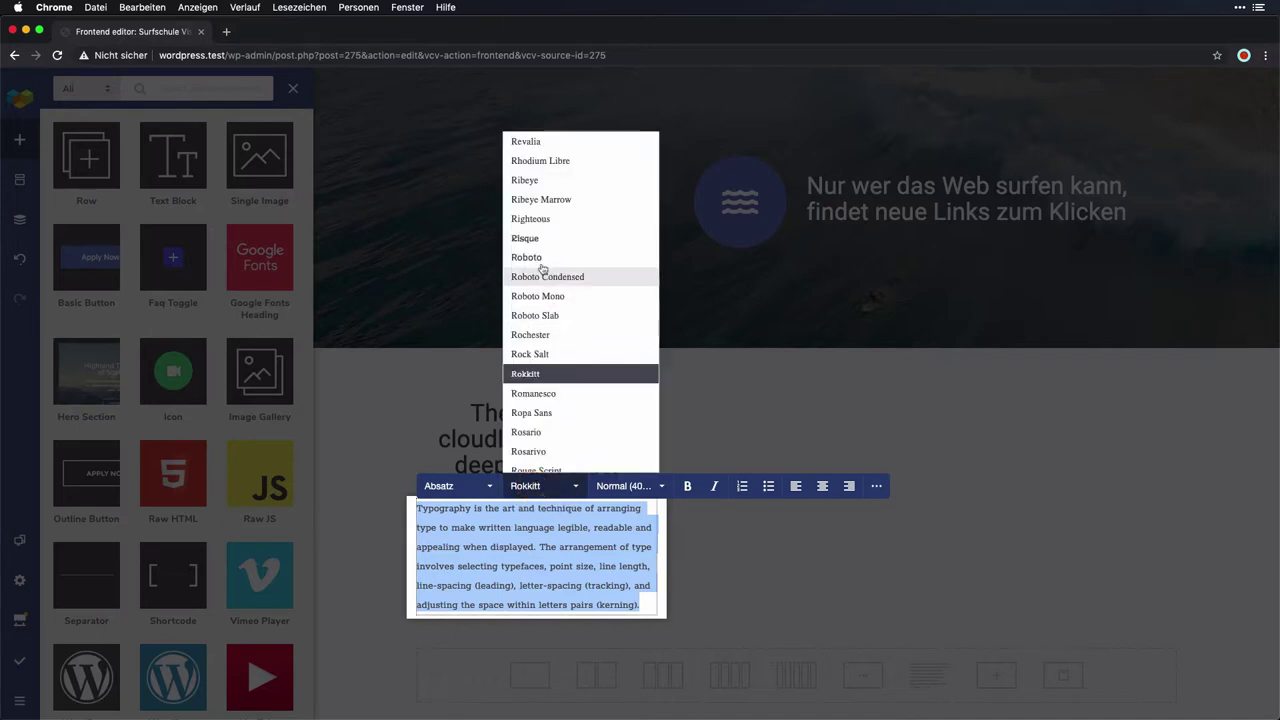
pyautogui.click(539, 258)
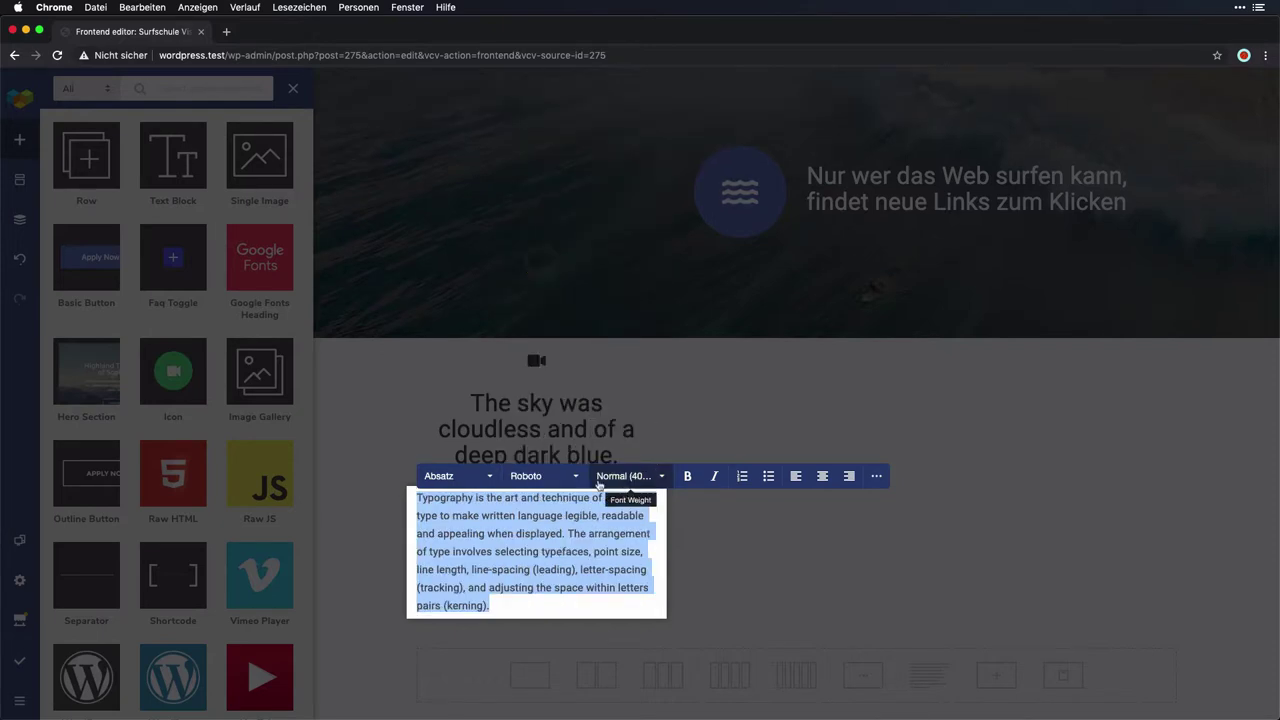
pyautogui.click(565, 418)
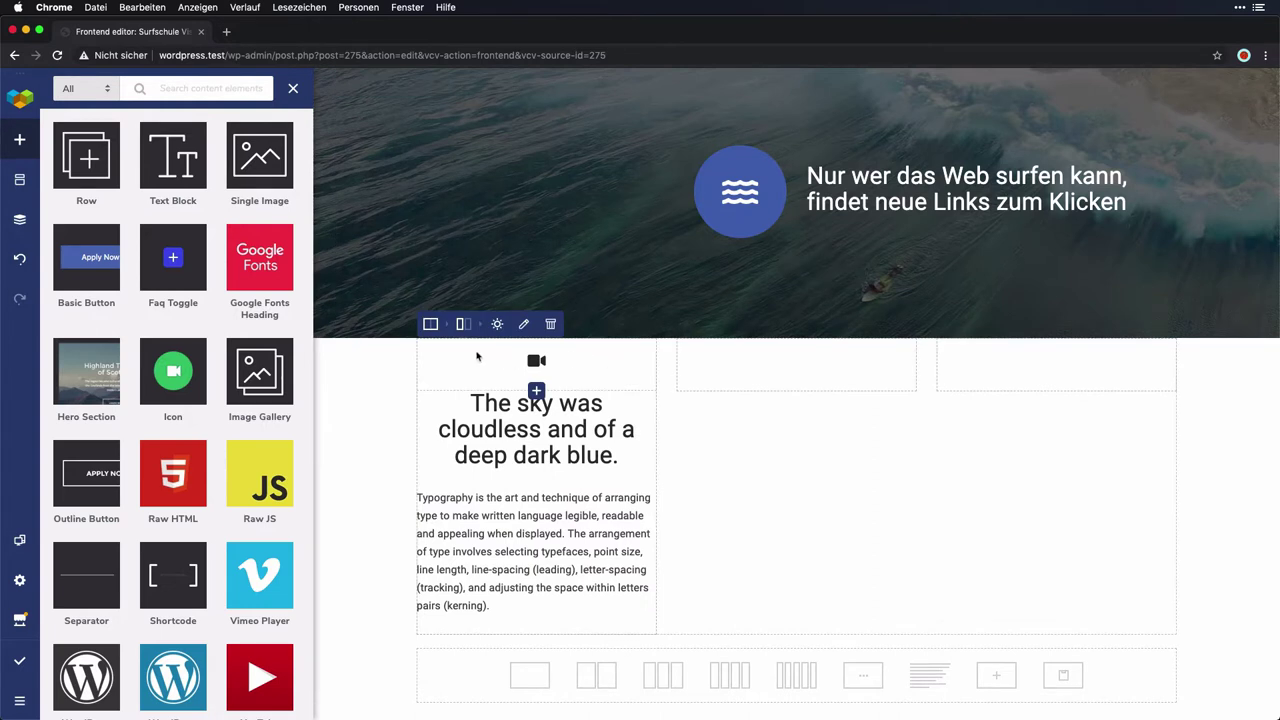
# Step: Clone the filled first column twice and remove the two empty columns from the row
pyautogui.moveTo(466, 332)
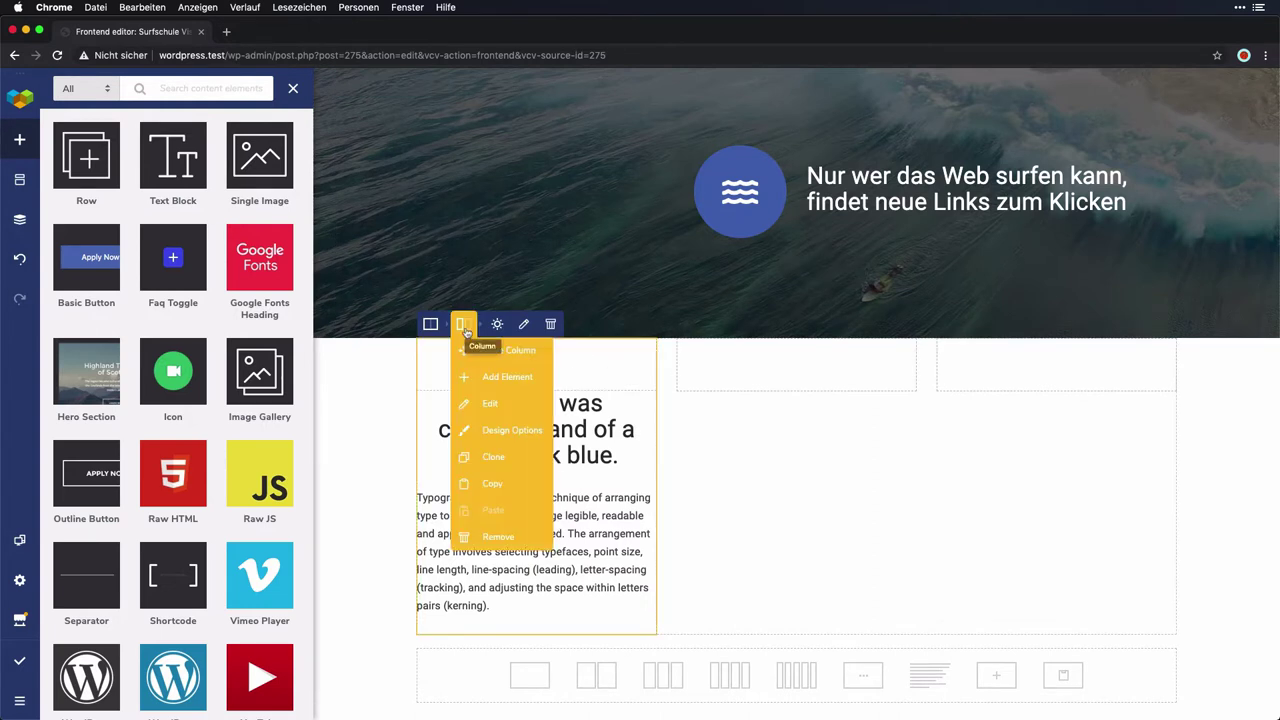
pyautogui.click(494, 457)
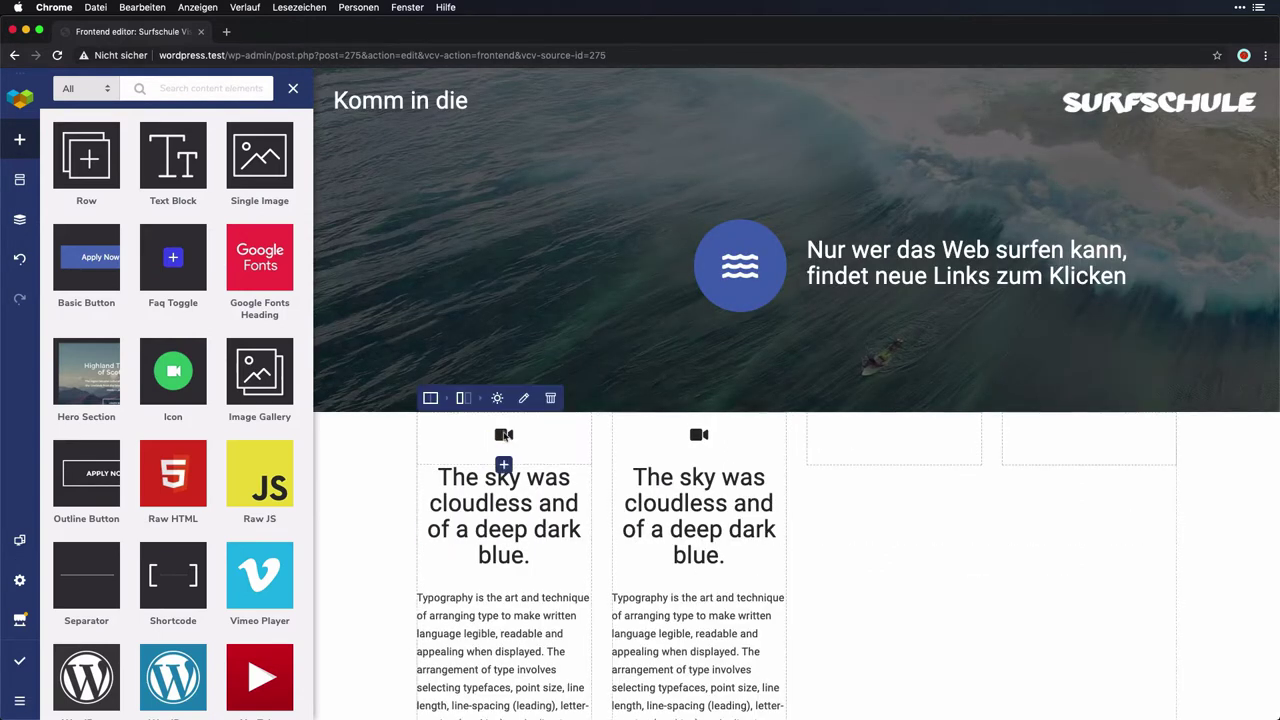
pyautogui.moveTo(465, 402)
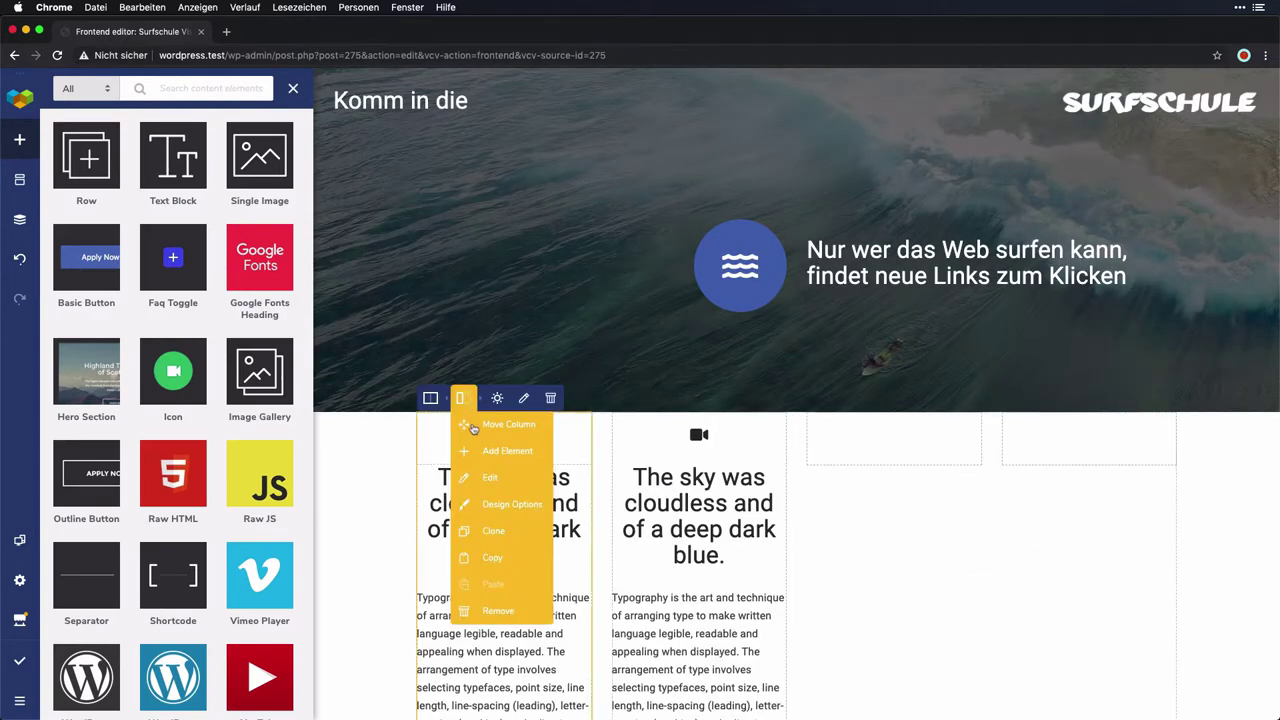
pyautogui.click(490, 525)
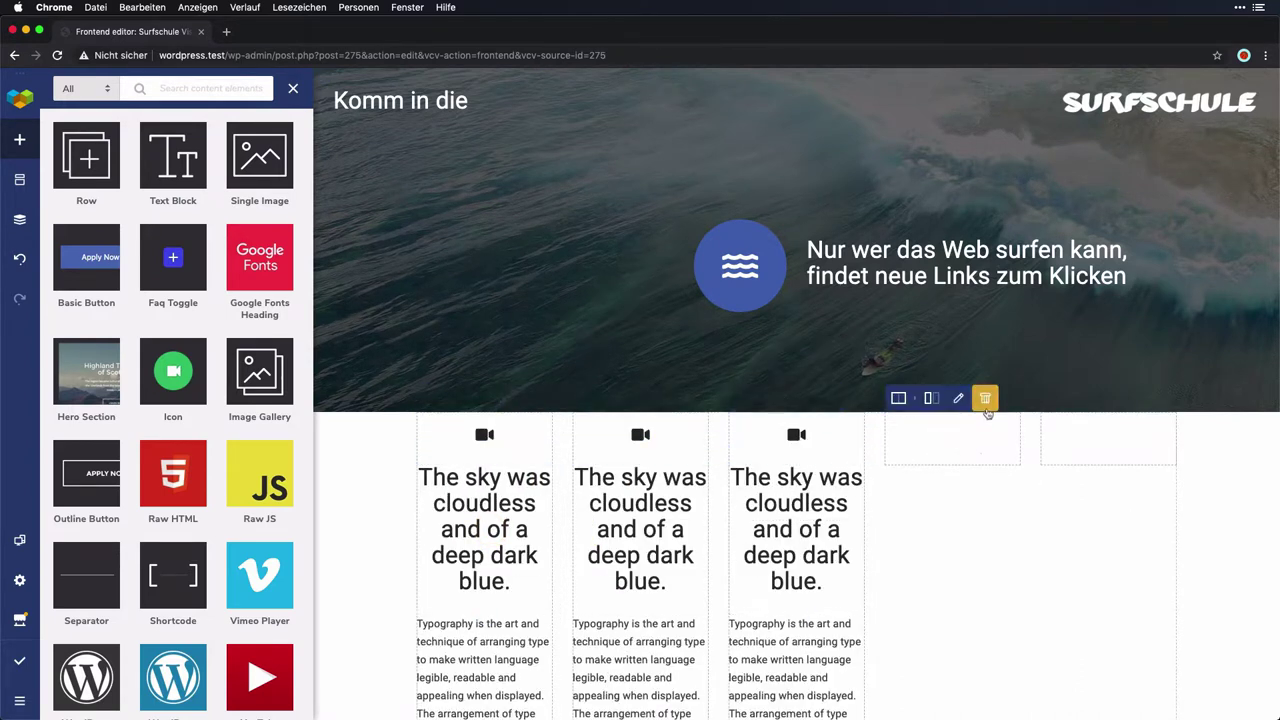
pyautogui.click(986, 399)
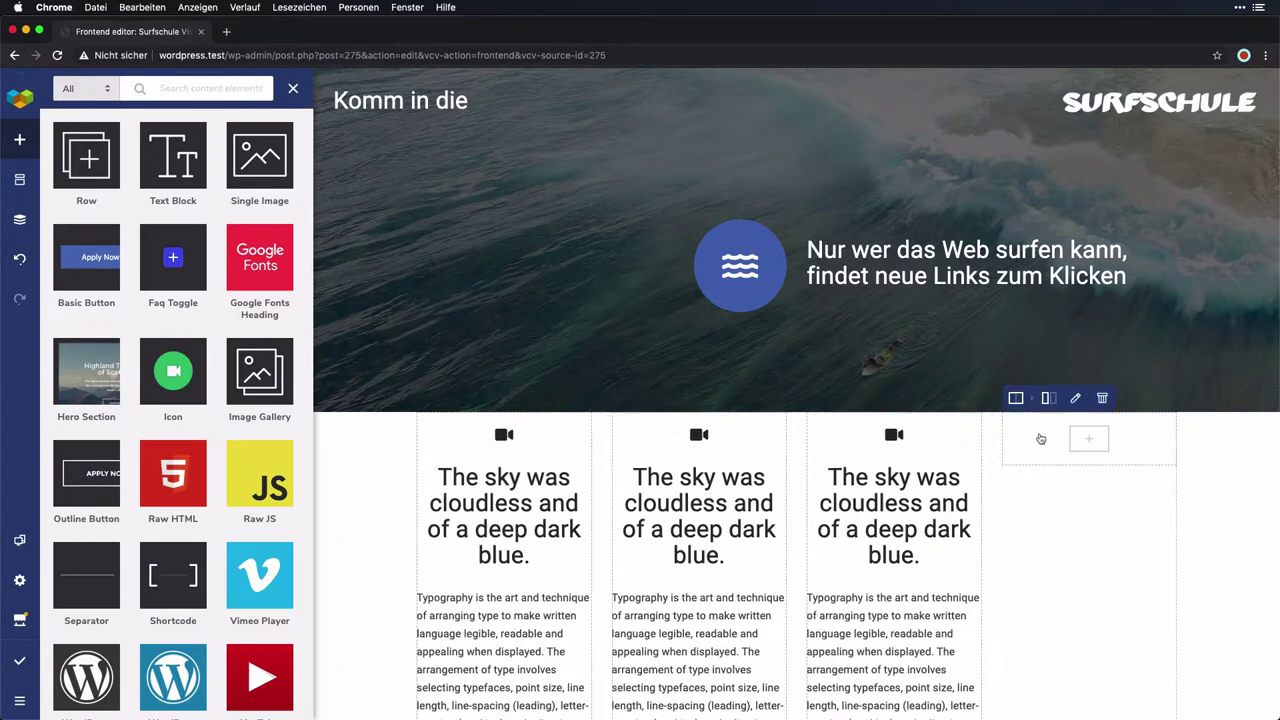
pyautogui.click(1104, 402)
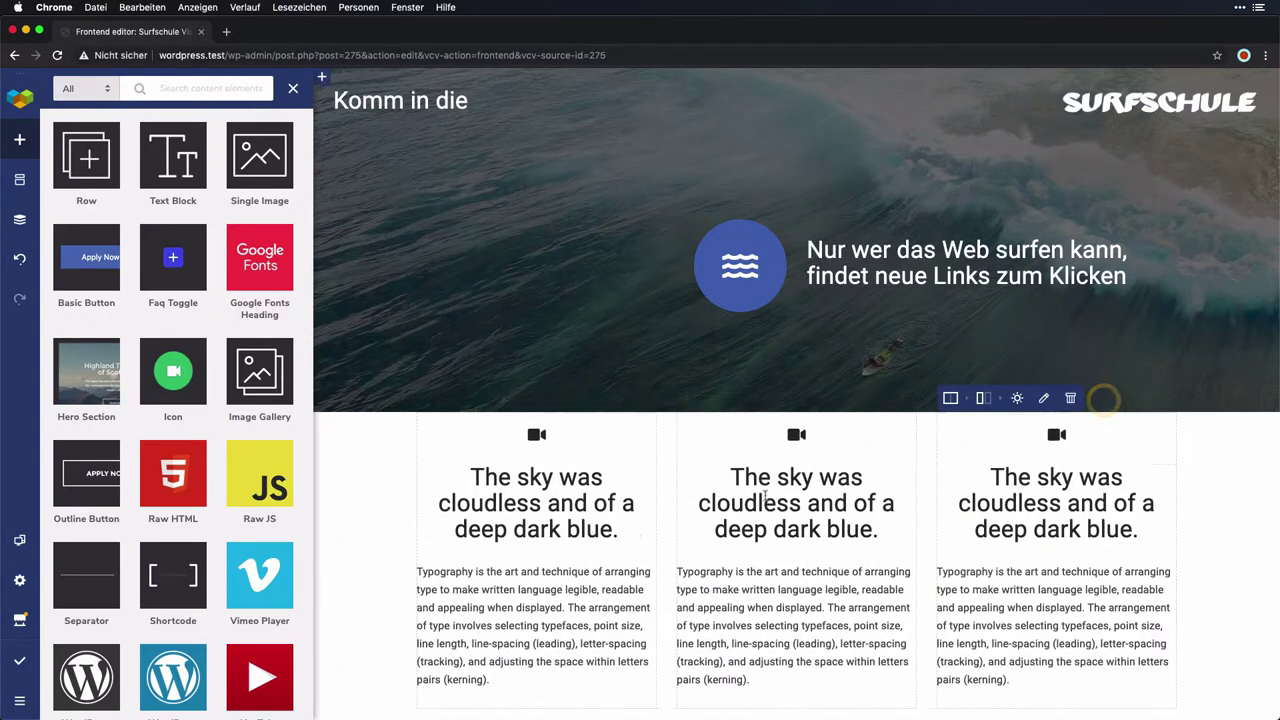
# Step: Replace the first column's paragraph with the "Lesen heißt Wissen tanken. Lorem ipsum dolor sit amet" text, its opening sentence in bold
pyautogui.scroll(-1, 635, 535)
pyautogui.scroll(-2, 635, 535)
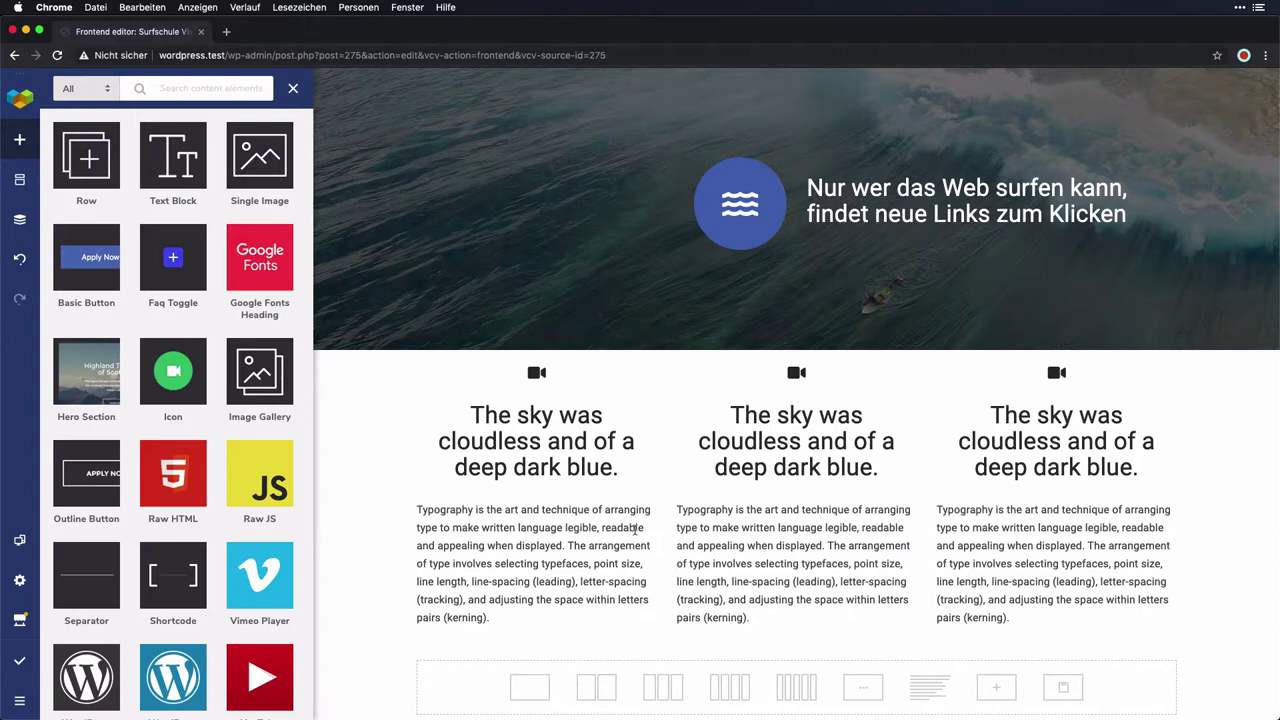
pyautogui.click(531, 527)
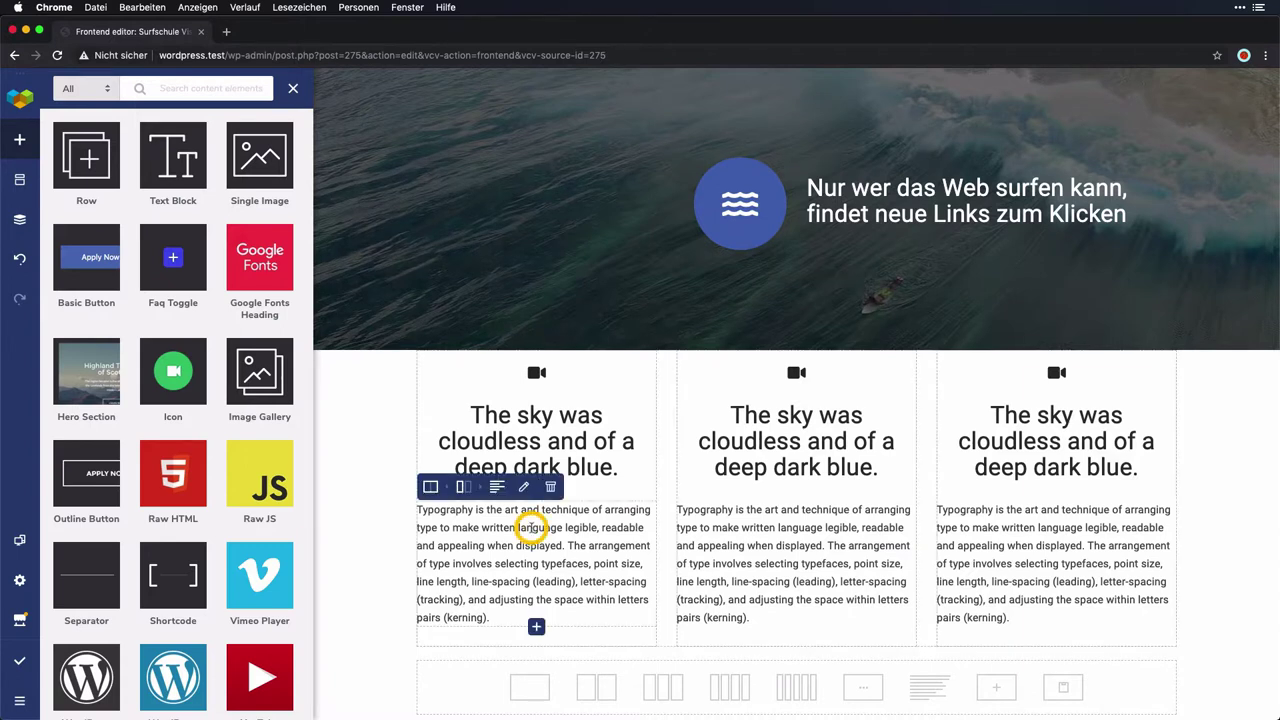
pyautogui.tripleClick(535, 540)
pyautogui.write('Lesen heißt Wissen tanken. Lorem ipsum dolor sit amet, consectetur adipiscing elit. Ut pulvinar sem at odio congue bibendum. Proin ut vehicula sapien. Integer dolor nisl, rhoncus in augue ac, maximus bibendum nulla. Ut at neque ultricies, bibendum mauris vel, iaculis turpis. Nulla aliquam.')
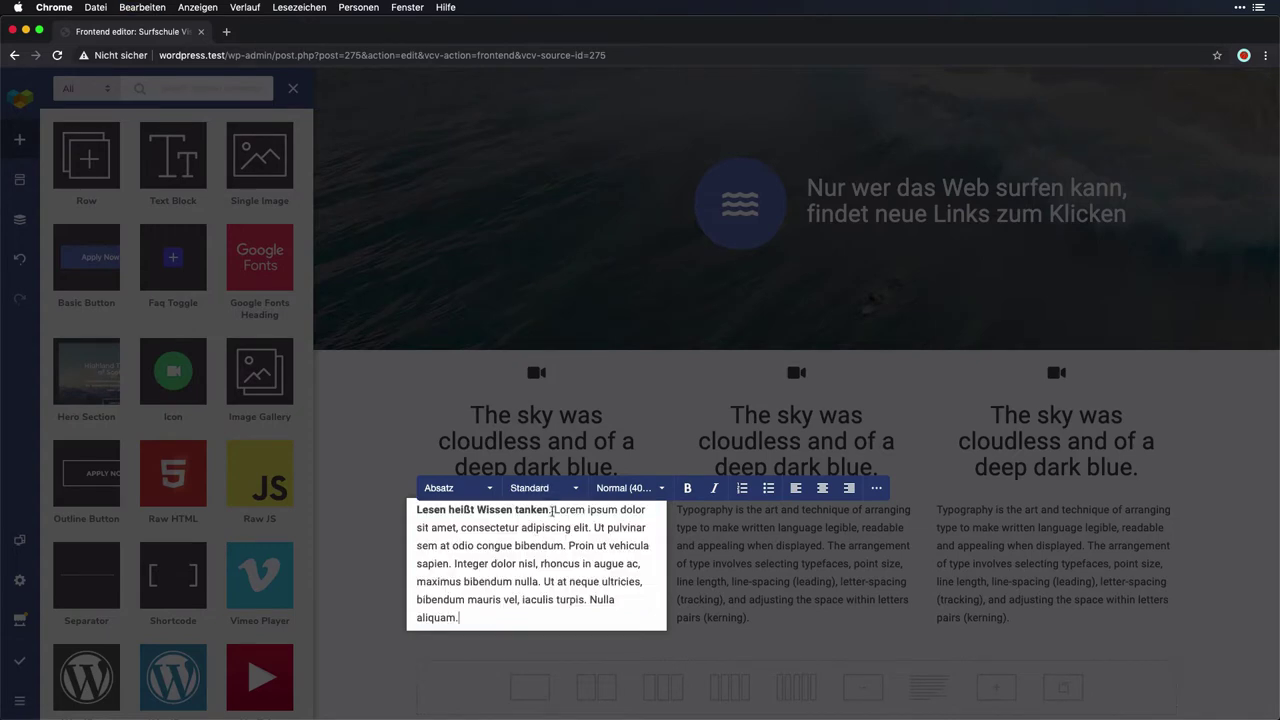
pyautogui.click(540, 579)
# Step: Replace the first column's heading text with "Lesen"
pyautogui.click(557, 449)
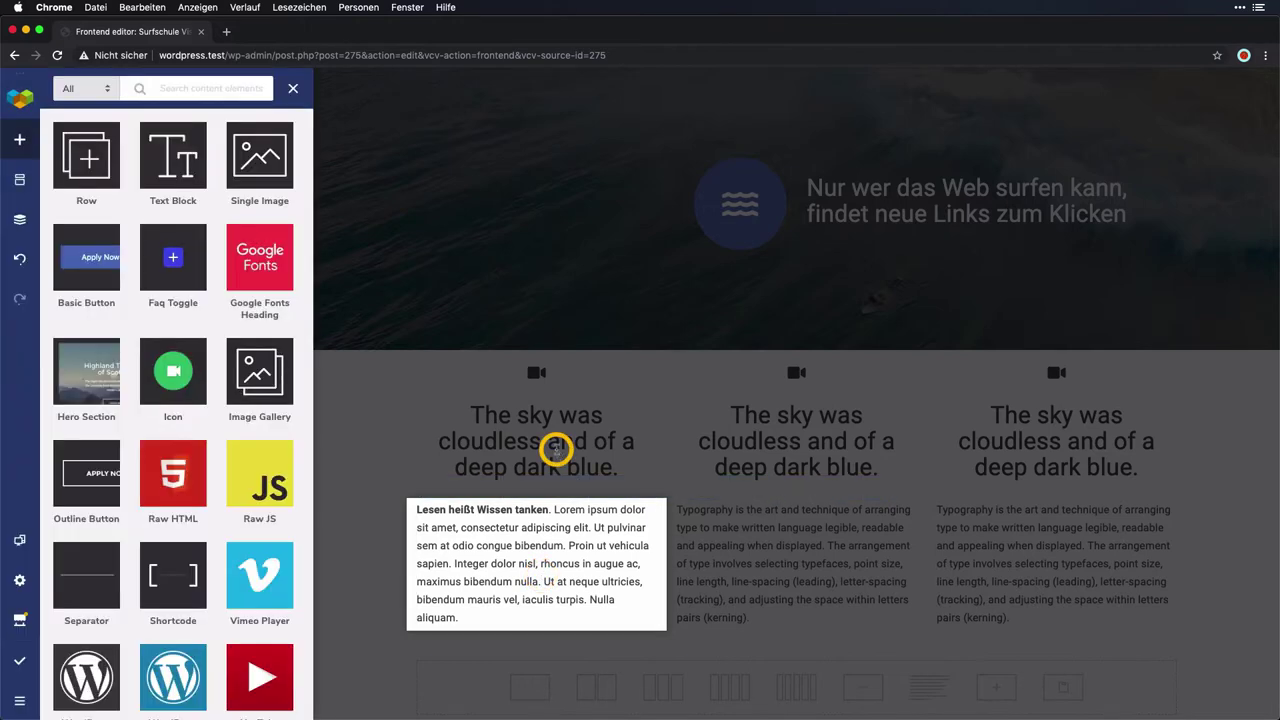
pyautogui.doubleClick(557, 449)
pyautogui.tripleClick(557, 449)
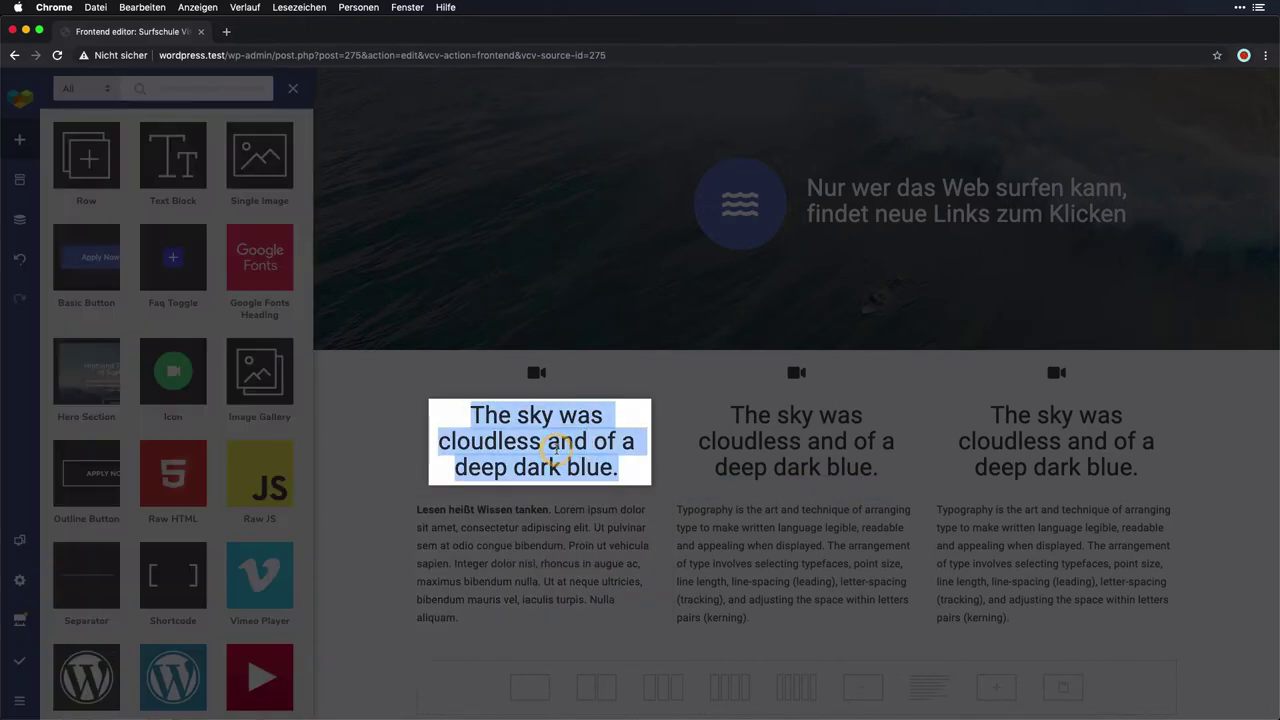
pyautogui.write('Lesen')
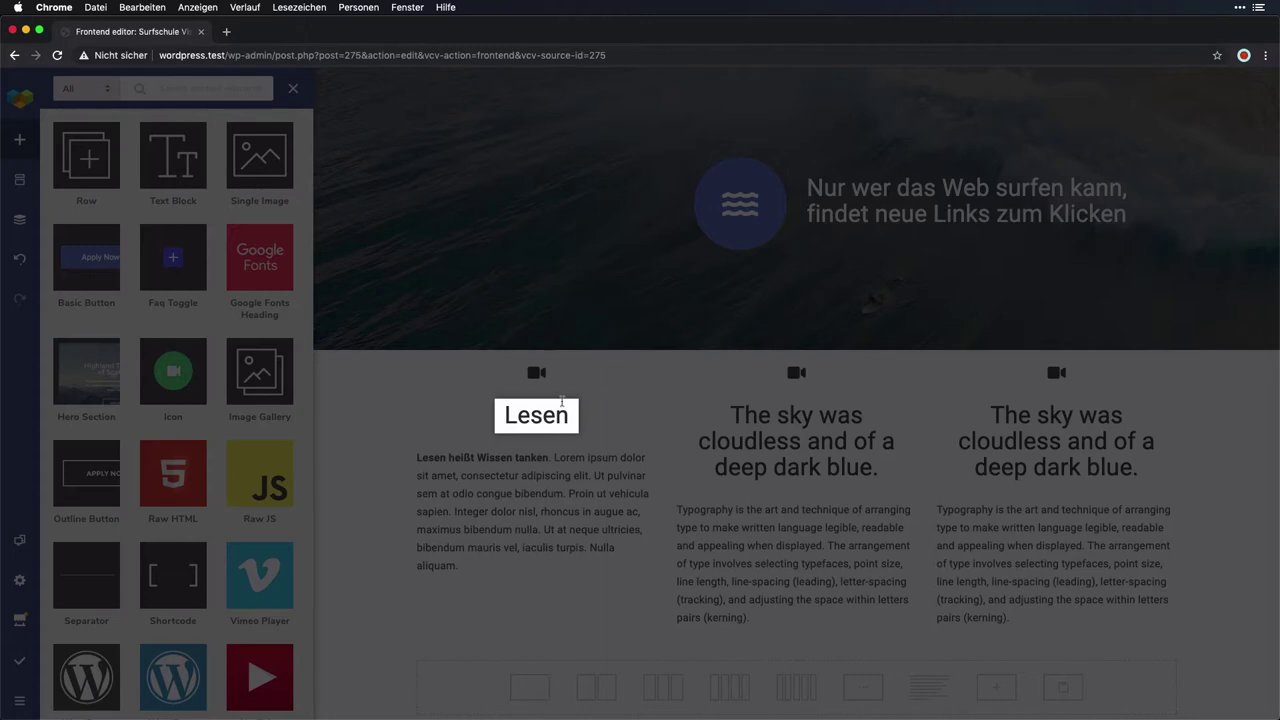
pyautogui.click(542, 376)
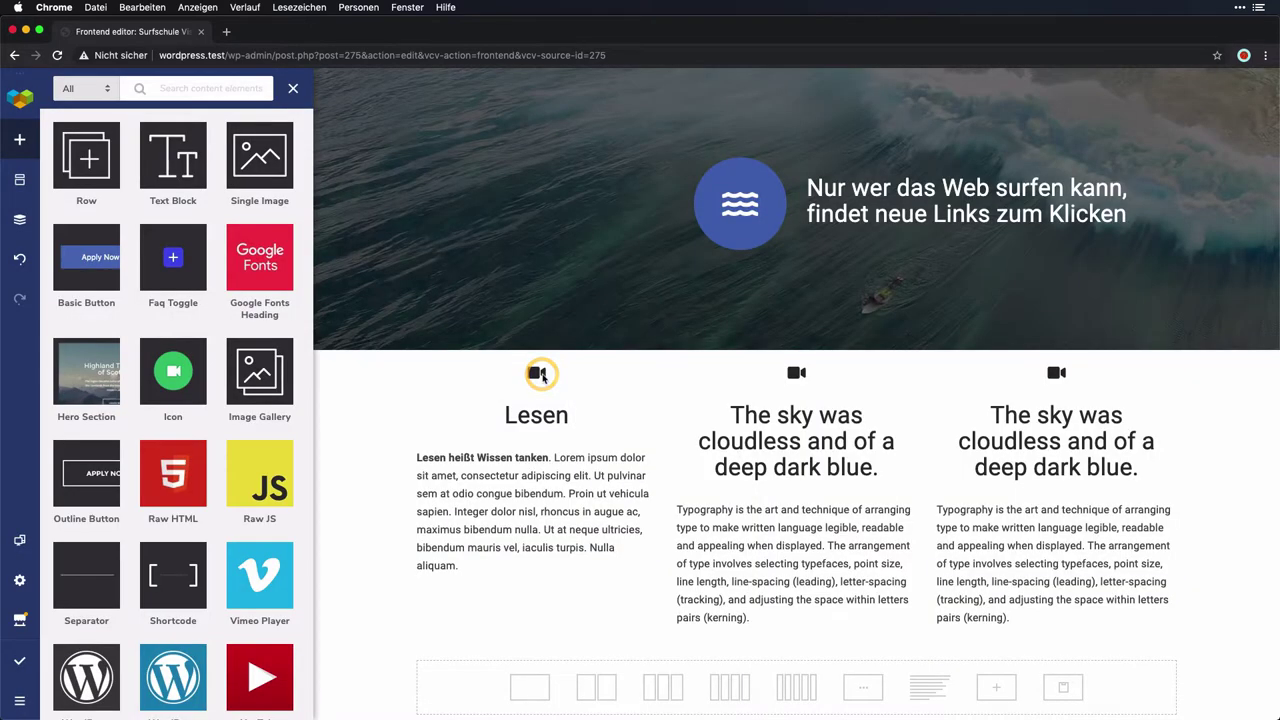
# Step: Change the icon above "Lesen" to the Fontawesome book reader icon, searching for "read"
pyautogui.click(542, 376)
pyautogui.moveTo(503, 341)
pyautogui.moveTo(503, 341); pyautogui.dragTo(526, 342)
pyautogui.click(525, 338)
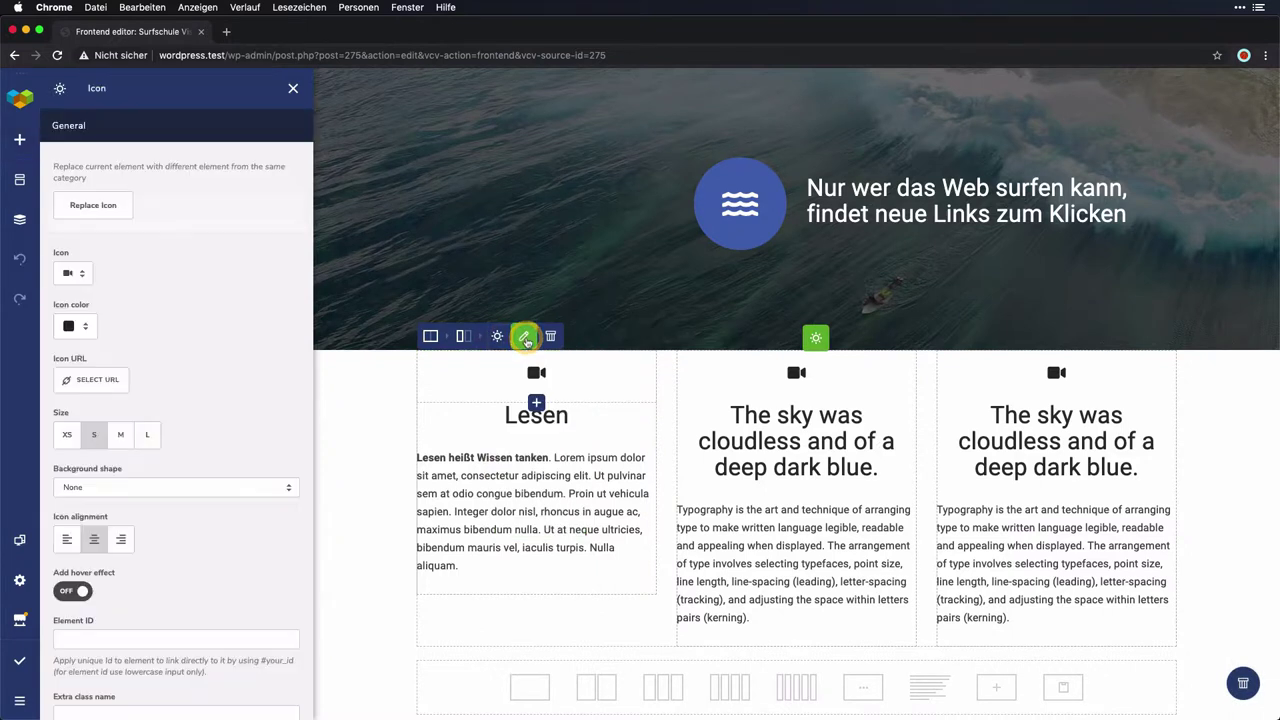
pyautogui.click(76, 276)
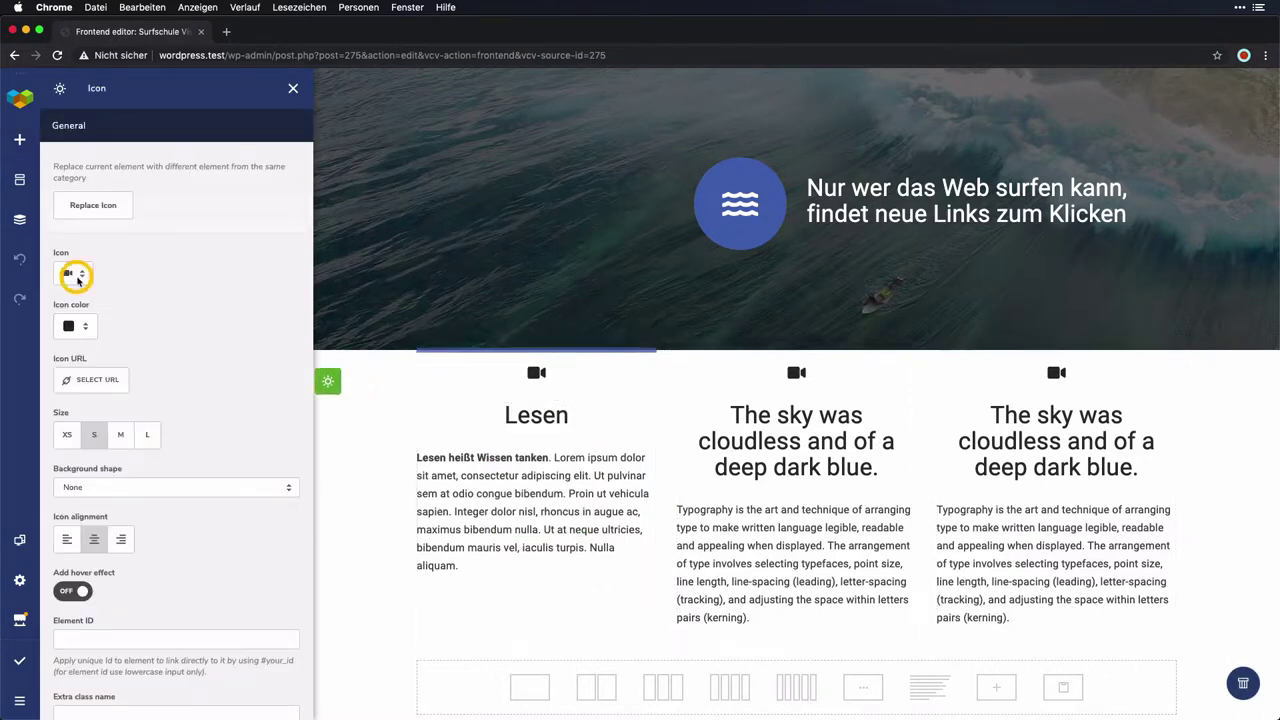
pyautogui.click(115, 329)
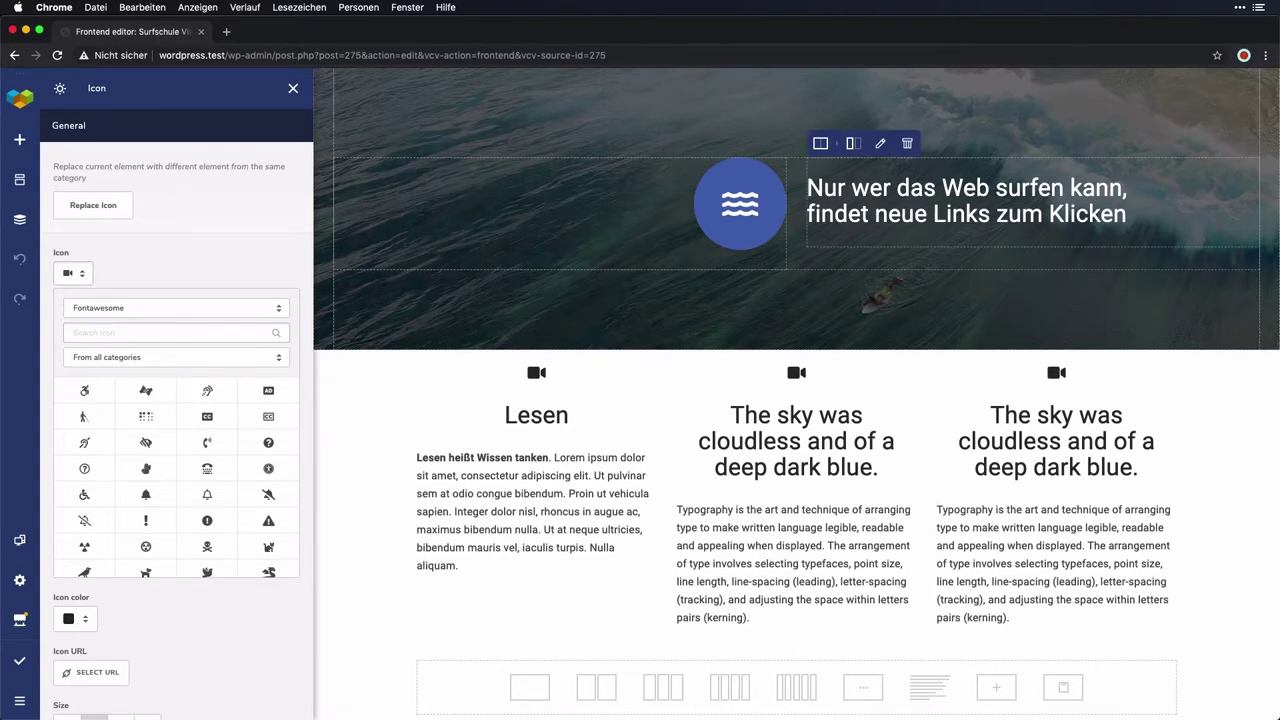
pyautogui.write('read')
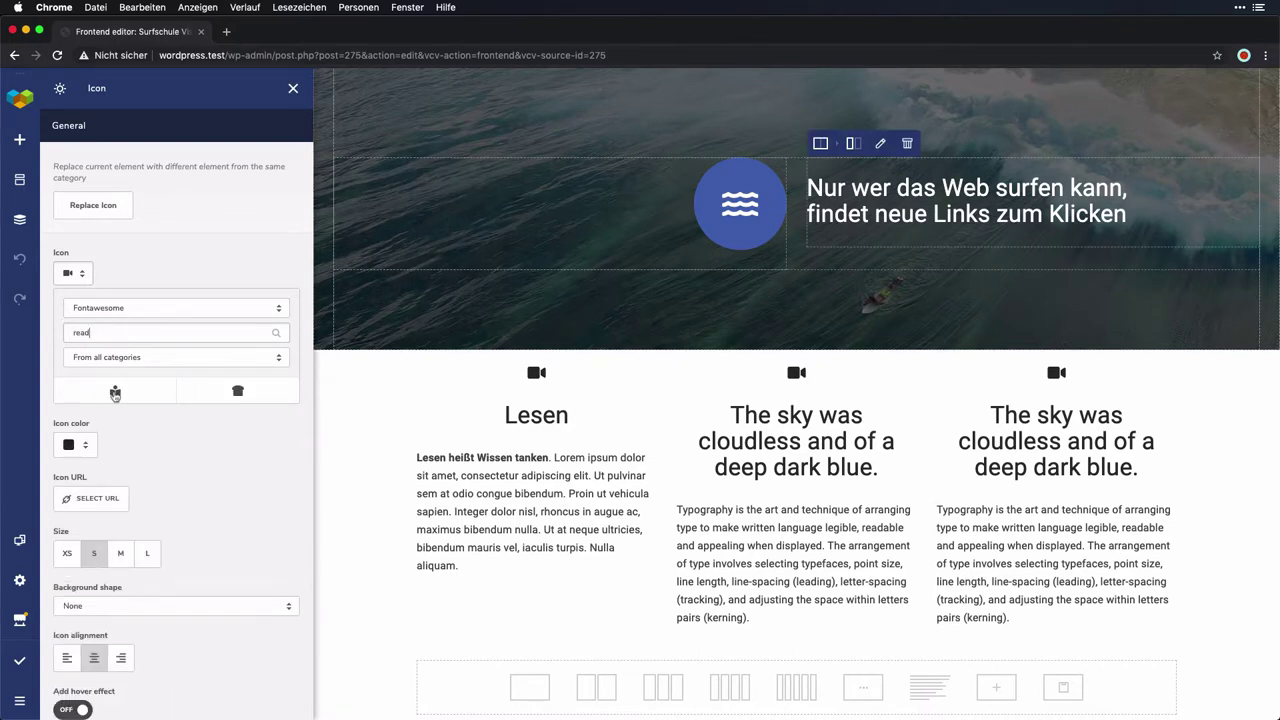
pyautogui.click(115, 392)
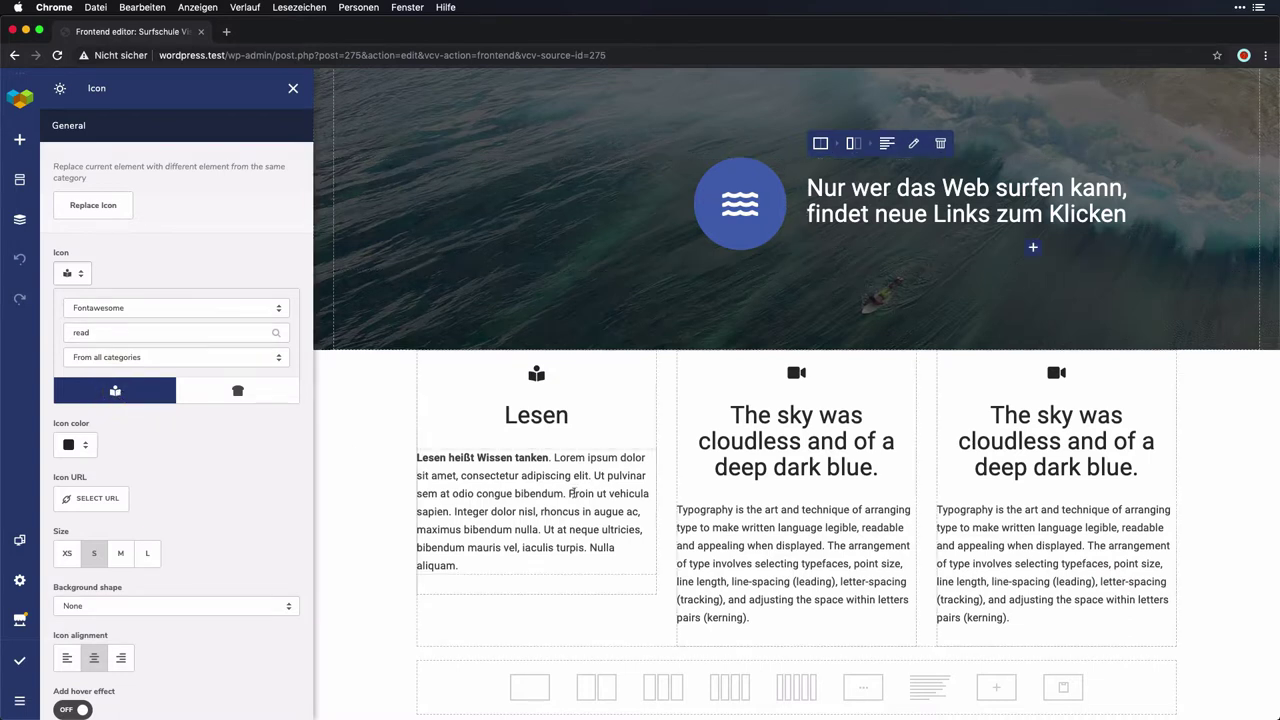
# Step: Replace the second column's paragraph with the "Nur wer scrollt, kommt weiter" placeholder text and its heading with "Scrollen"
pyautogui.click(766, 533)
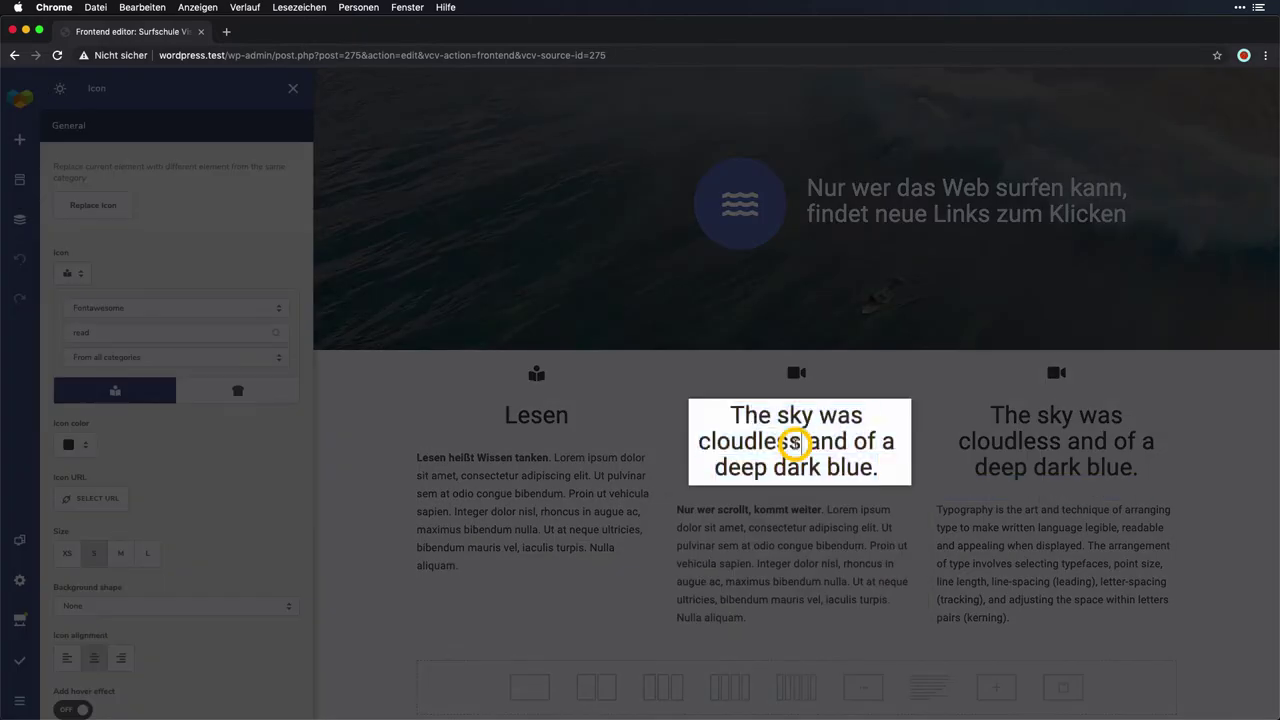
pyautogui.write('Scrollen')
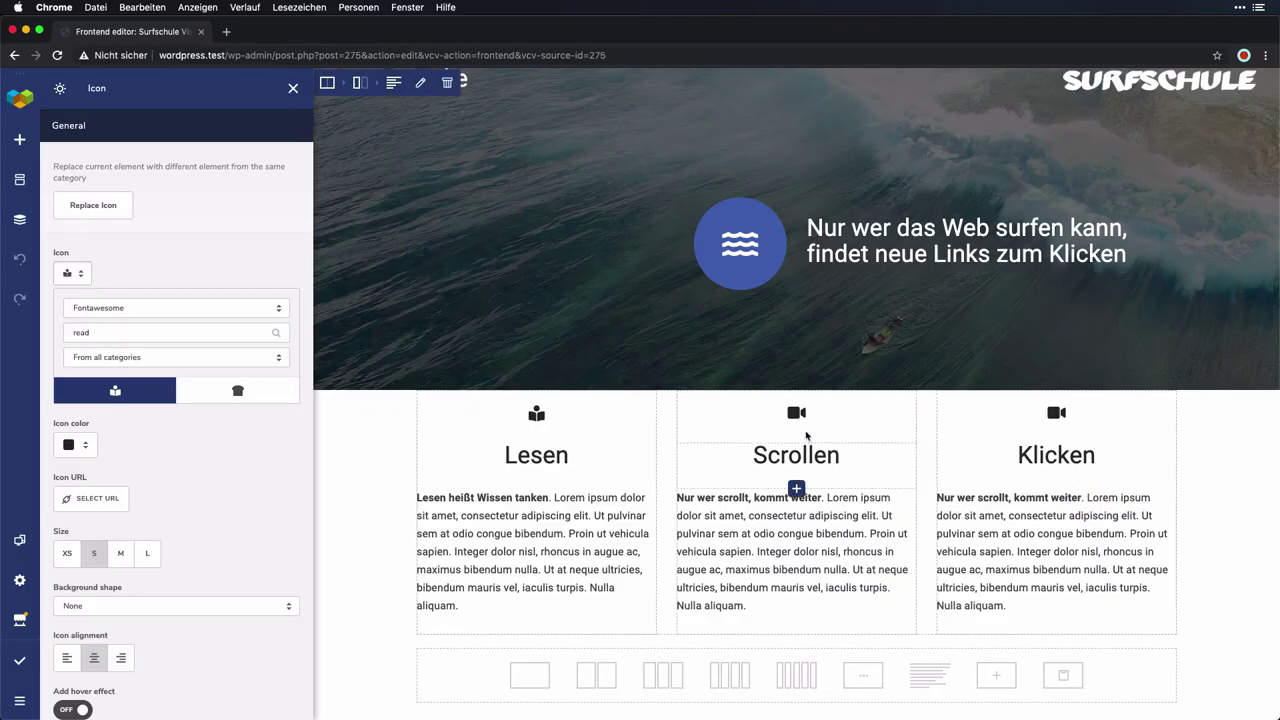
# Step: Change the camera icon above "Scrollen" to the Fontawesome scroll icon
pyautogui.click(80, 273)
pyautogui.click(82, 274)
pyautogui.click(177, 386)
# Step: Change the camera icon above "Klicken" to the Fontawesome mouse pointer icon, searching for "mouse"
pyautogui.click(1056, 411)
pyautogui.click(72, 272)
pyautogui.click(114, 334)
pyautogui.write('click')
pyautogui.press('BackSpace')
pyautogui.press('BackSpace')
pyautogui.press('BackSpace')
pyautogui.press('BackSpace')
pyautogui.press('BackSpace')
pyautogui.write('mouse')
pyautogui.click(173, 390)
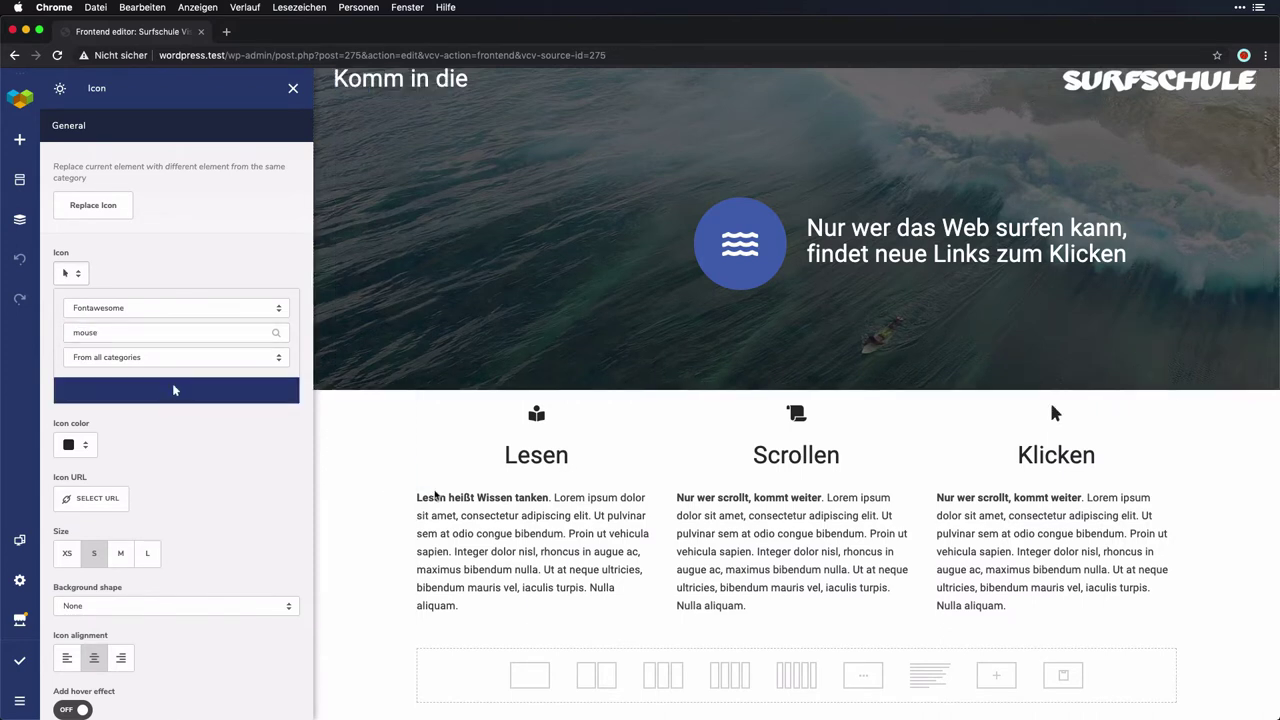
# Step: Set the top and bottom margins of the three-column Lesen/Scrollen/Klicken row to 80
pyautogui.moveTo(432, 476)
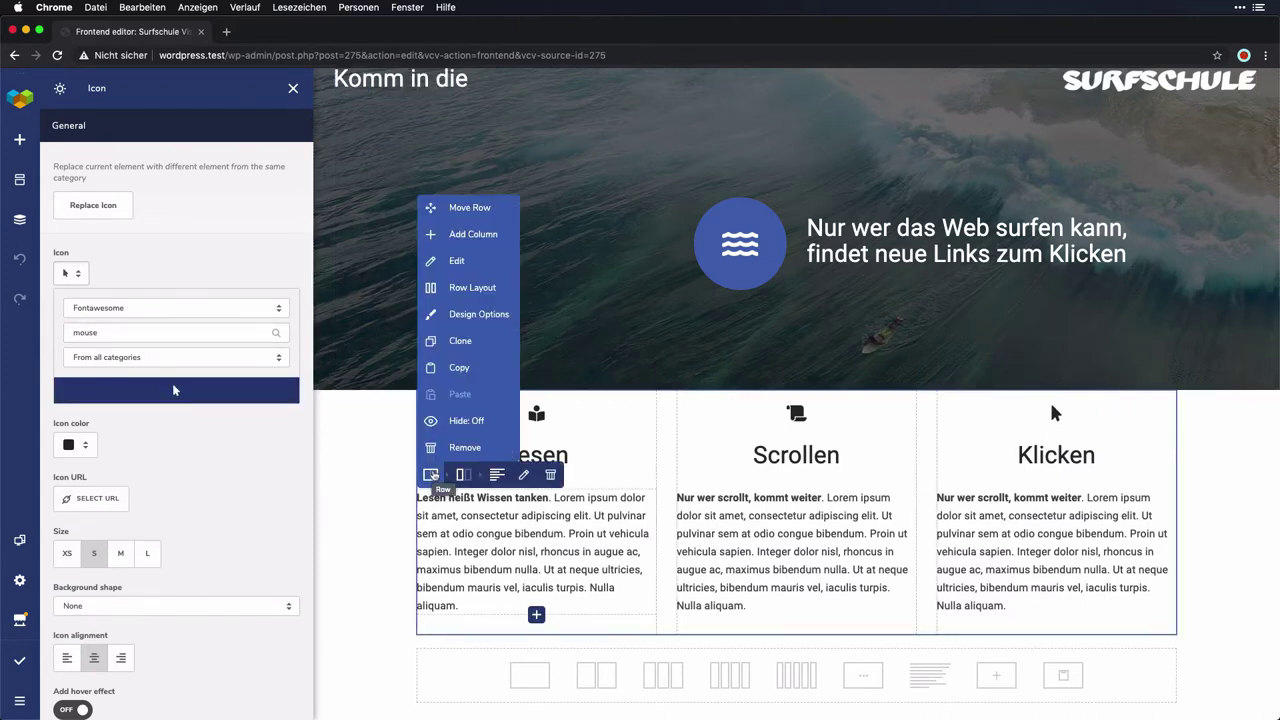
pyautogui.click(488, 287)
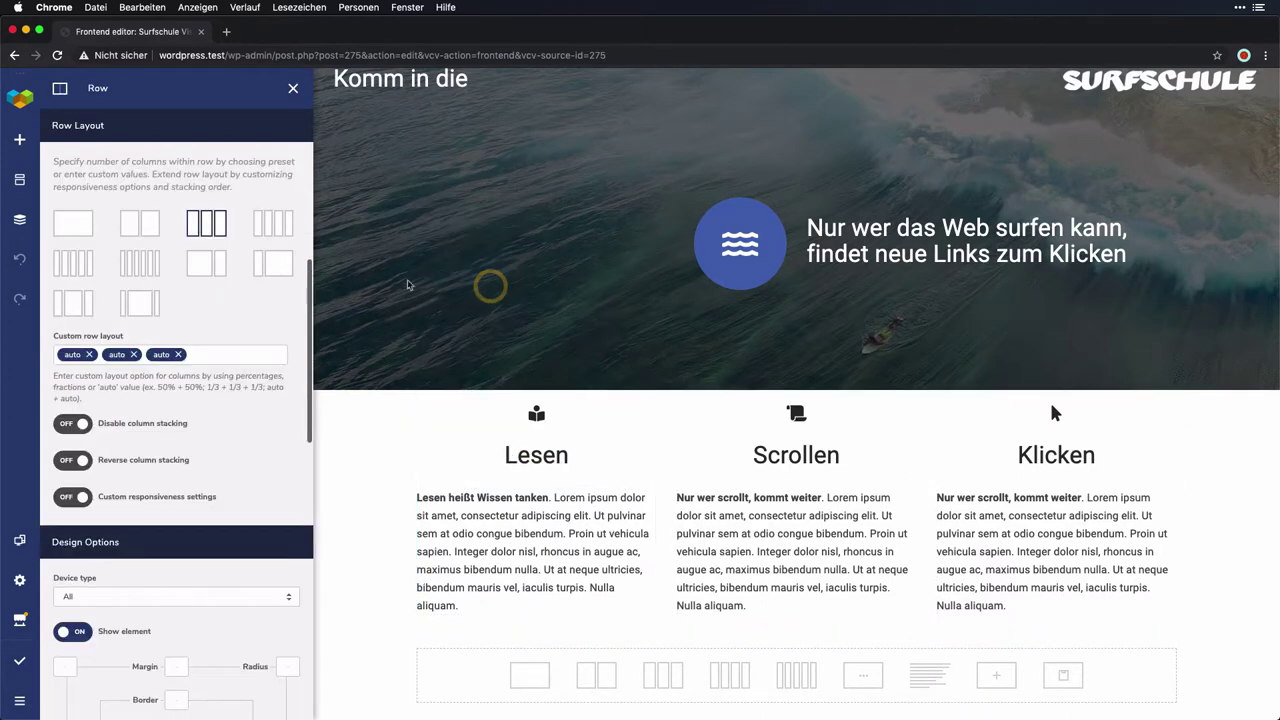
pyautogui.scroll(-10, 233, 284)
pyautogui.click(183, 293)
pyautogui.write('80')
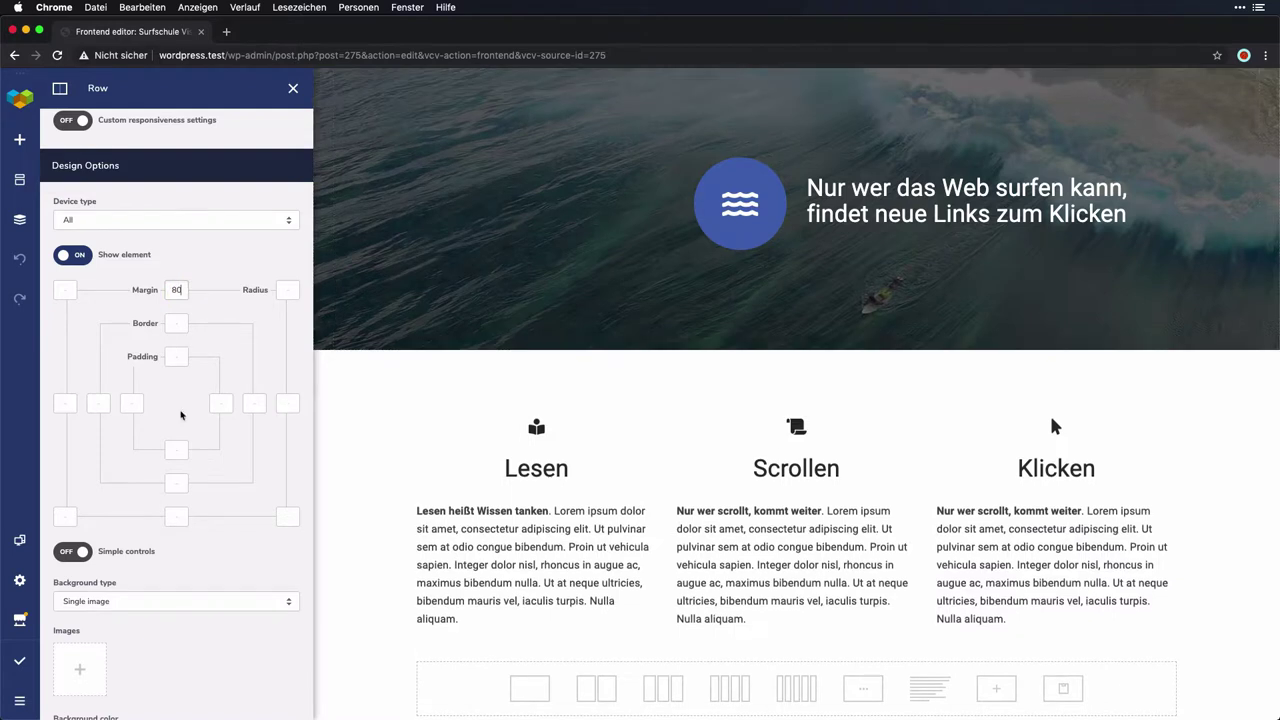
pyautogui.click(176, 514)
pyautogui.write('80')
pyautogui.press('Tab')
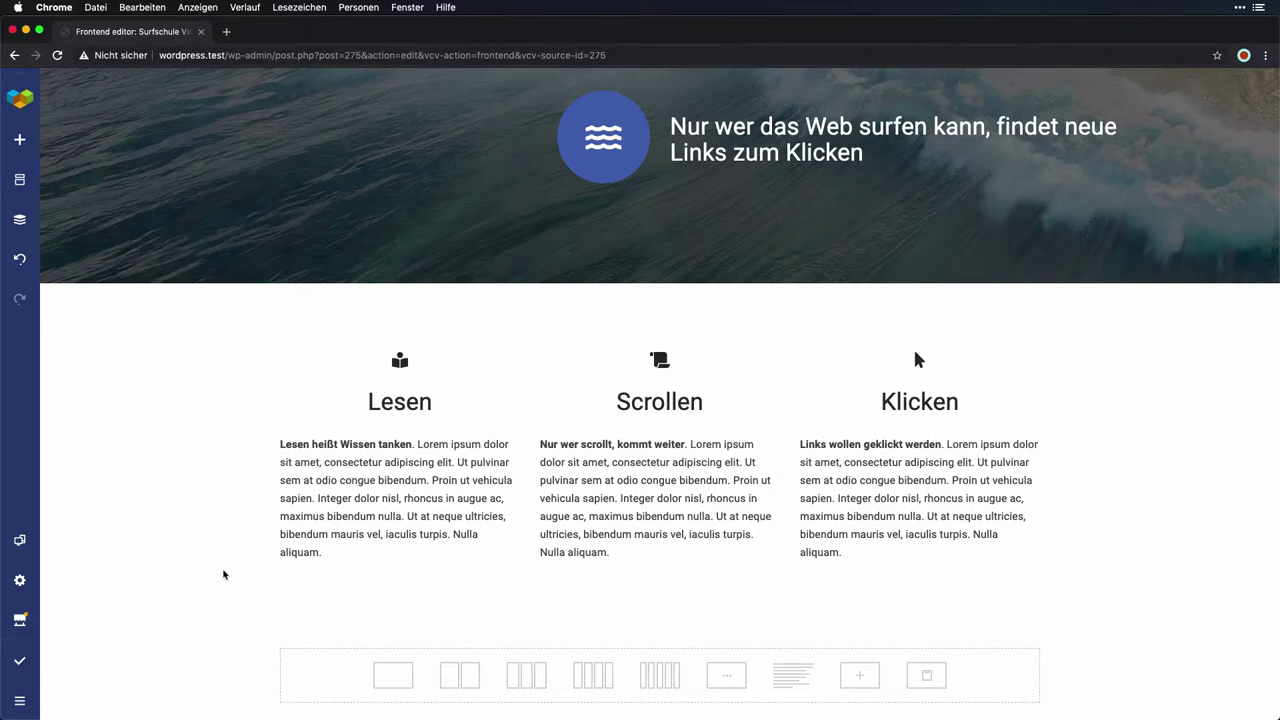
# Step: Add a one-column row below the three-column row and stretch both the row and its content to full page width
pyautogui.click(398, 685)
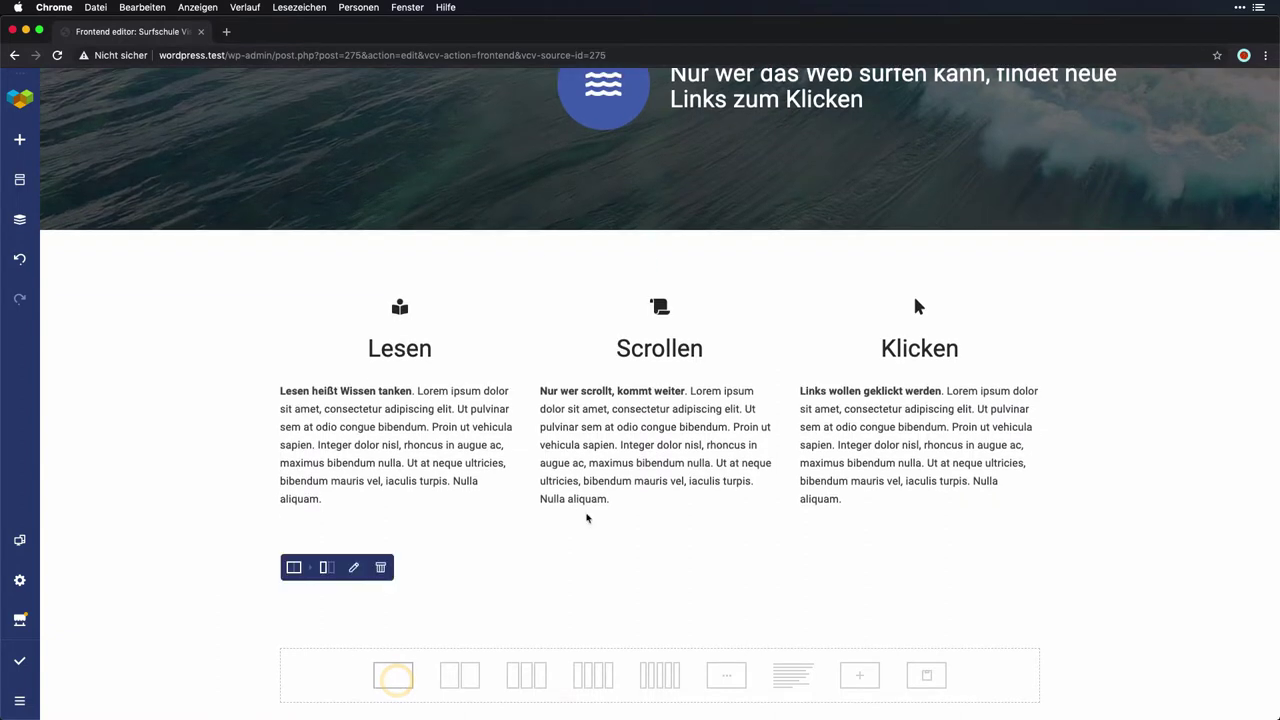
pyautogui.click(391, 590)
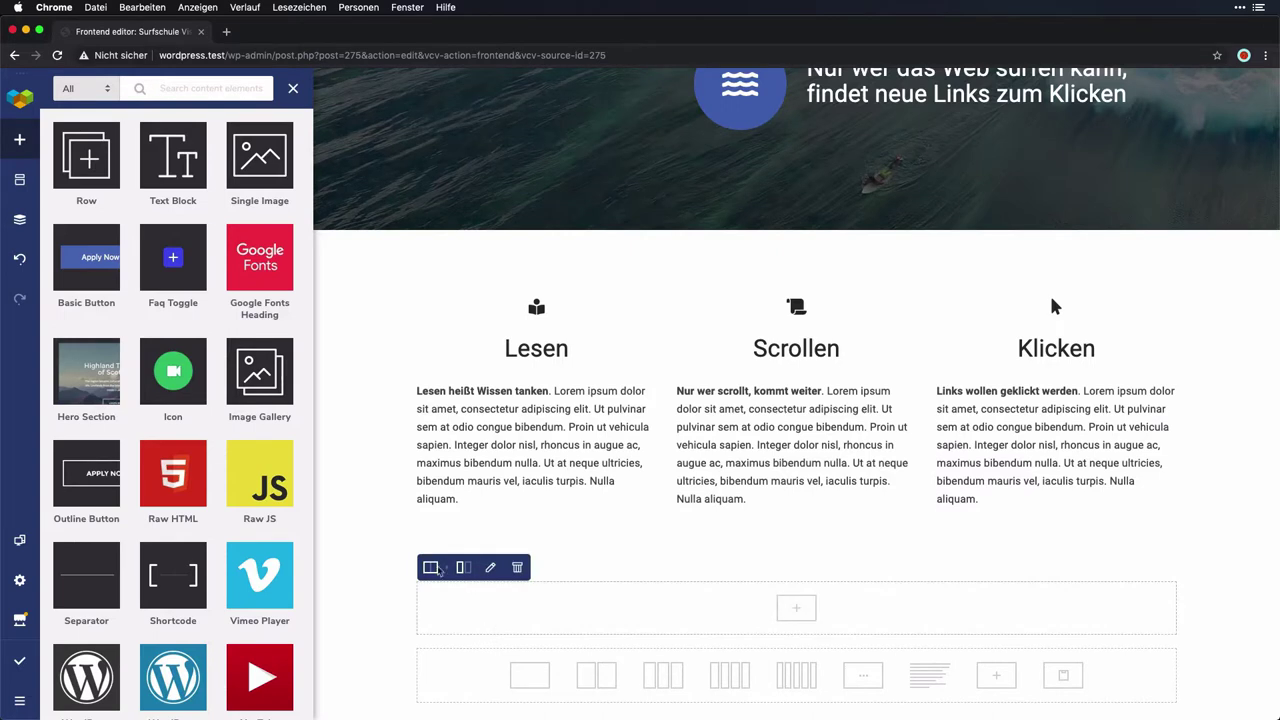
pyautogui.moveTo(430, 568)
pyautogui.click(474, 356)
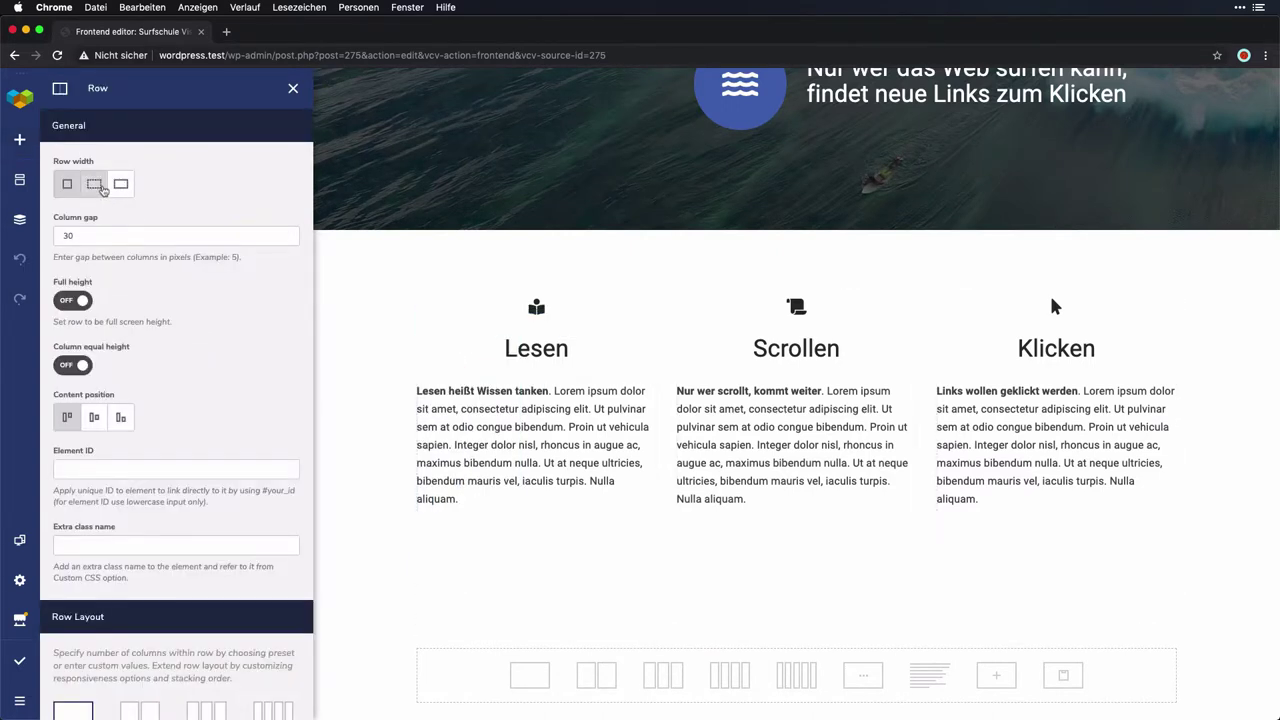
pyautogui.click(120, 183)
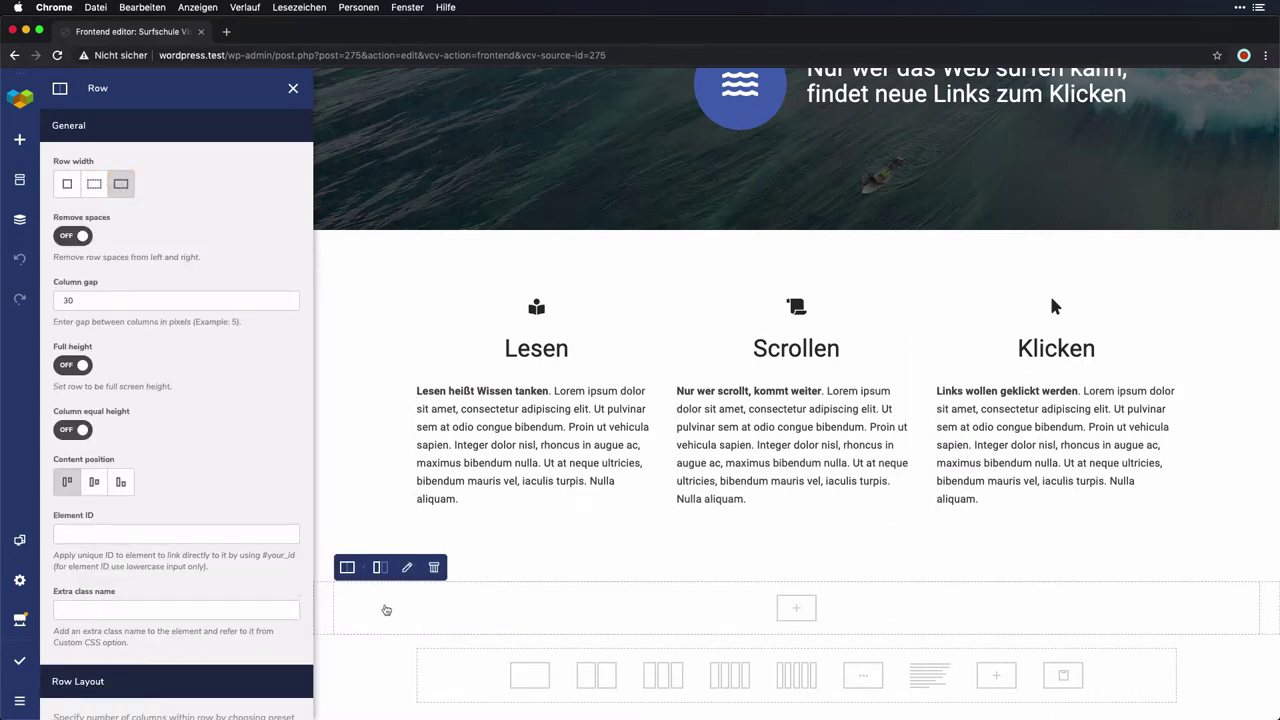
# Step: Set the photo of the surfer riding a grey-blue wave from the media library as the new full-width row's background image
pyautogui.moveTo(326, 573)
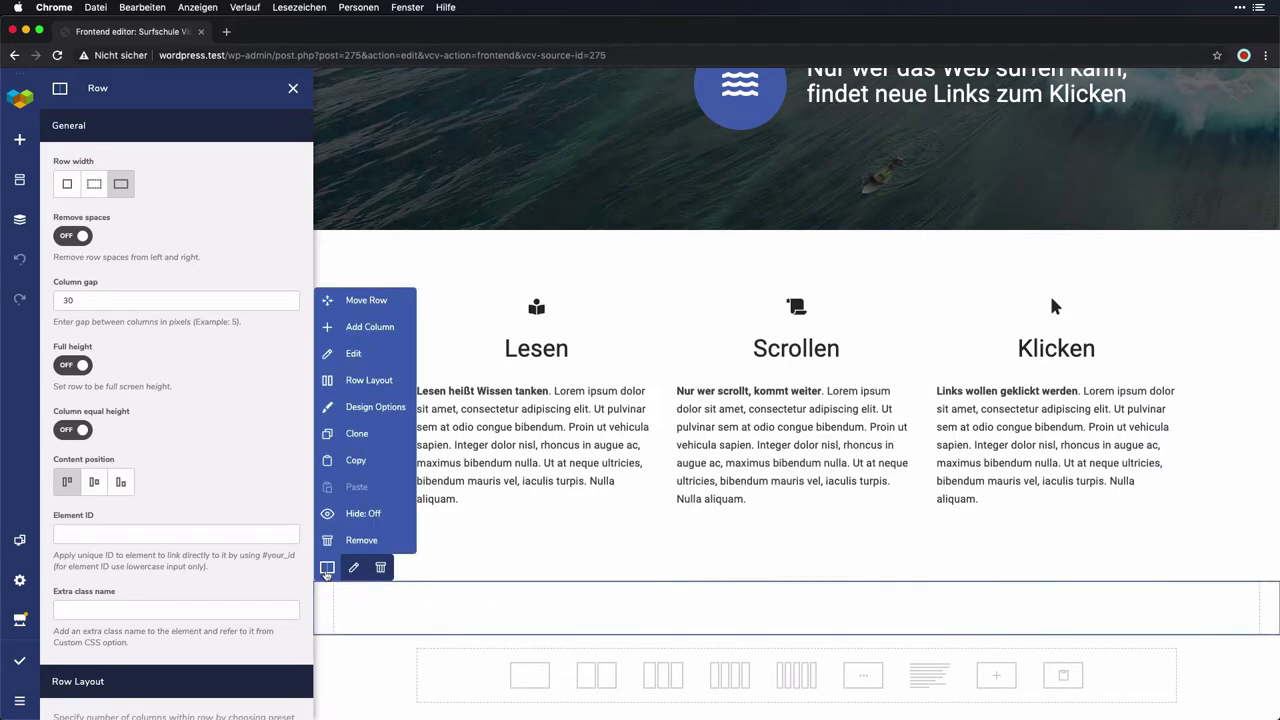
pyautogui.click(358, 409)
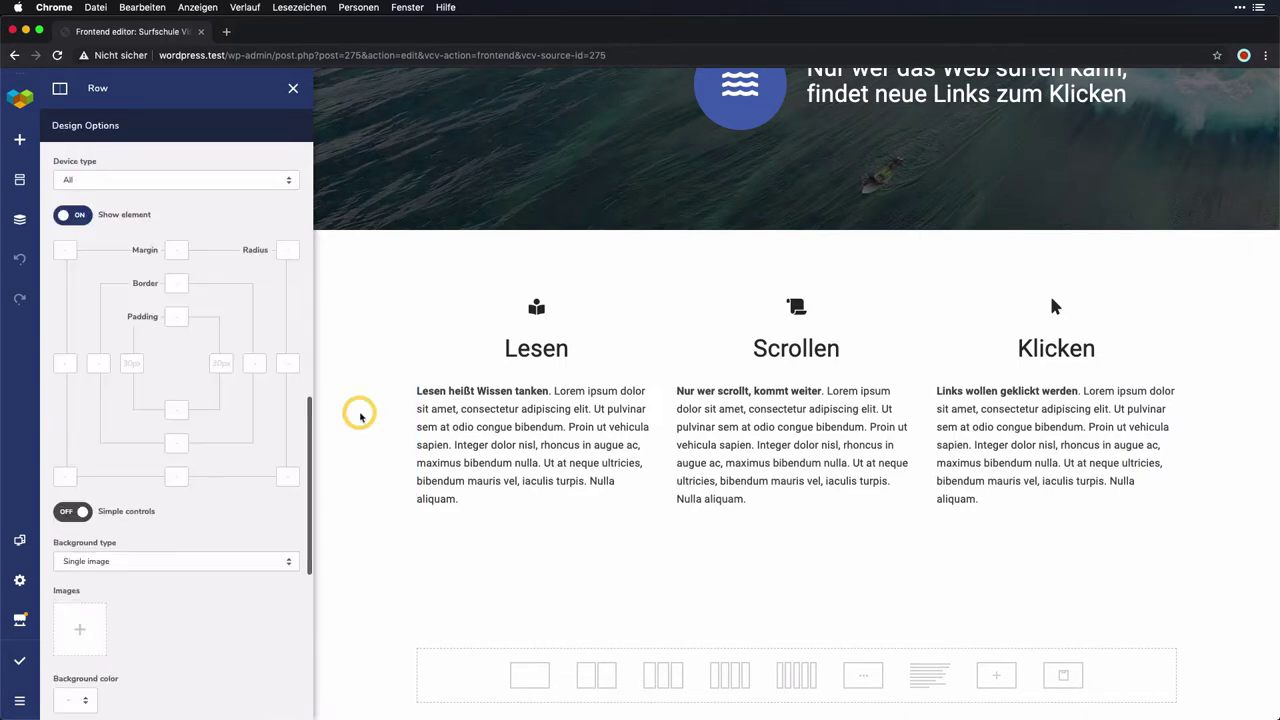
pyautogui.click(95, 625)
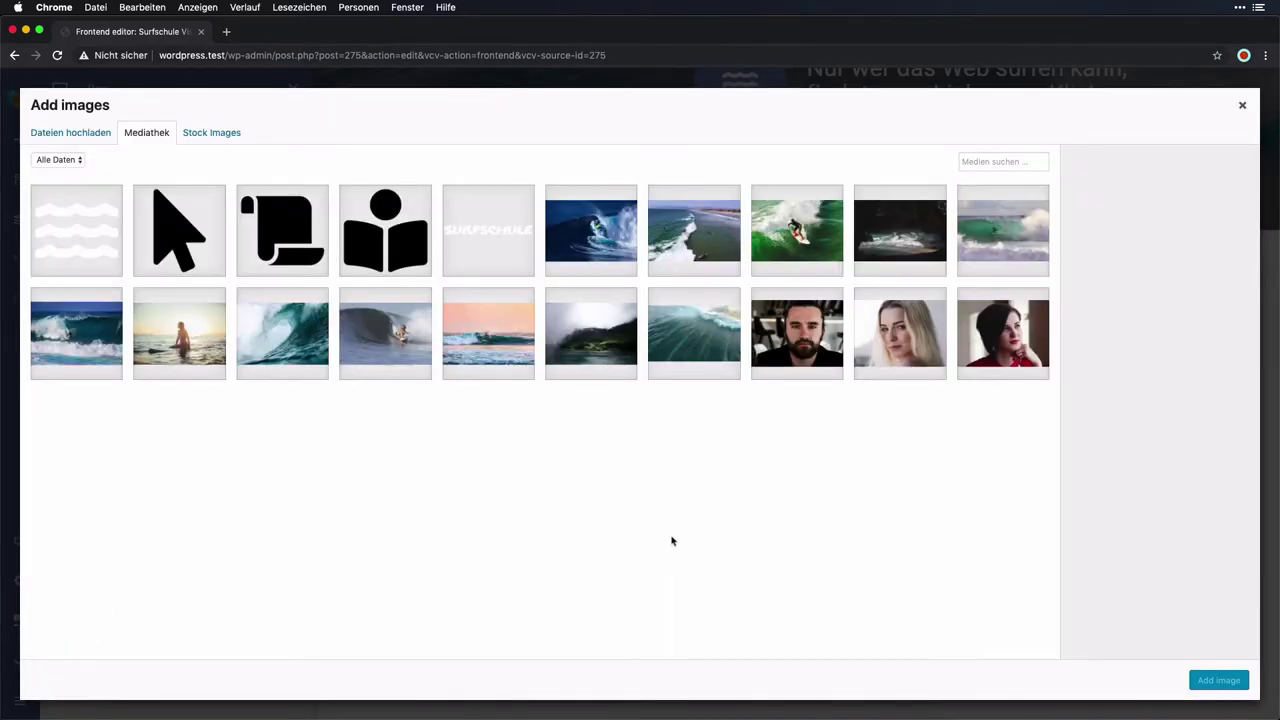
pyautogui.click(395, 338)
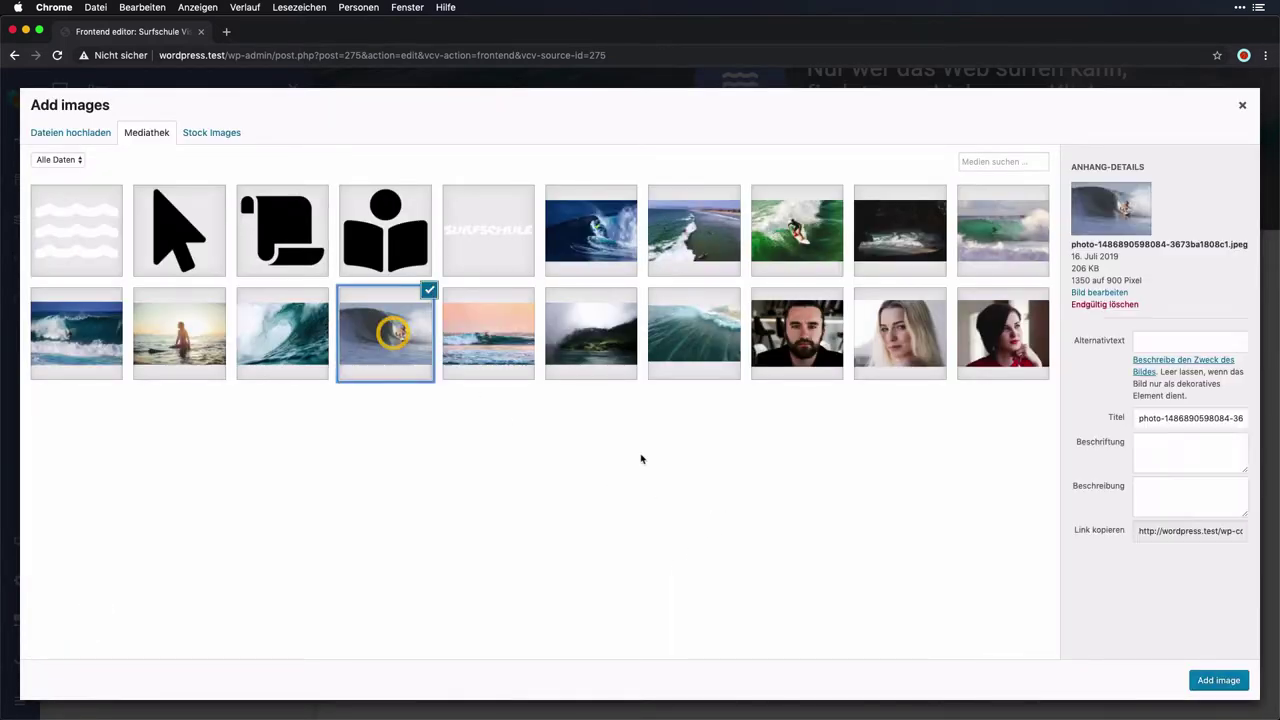
pyautogui.click(1222, 679)
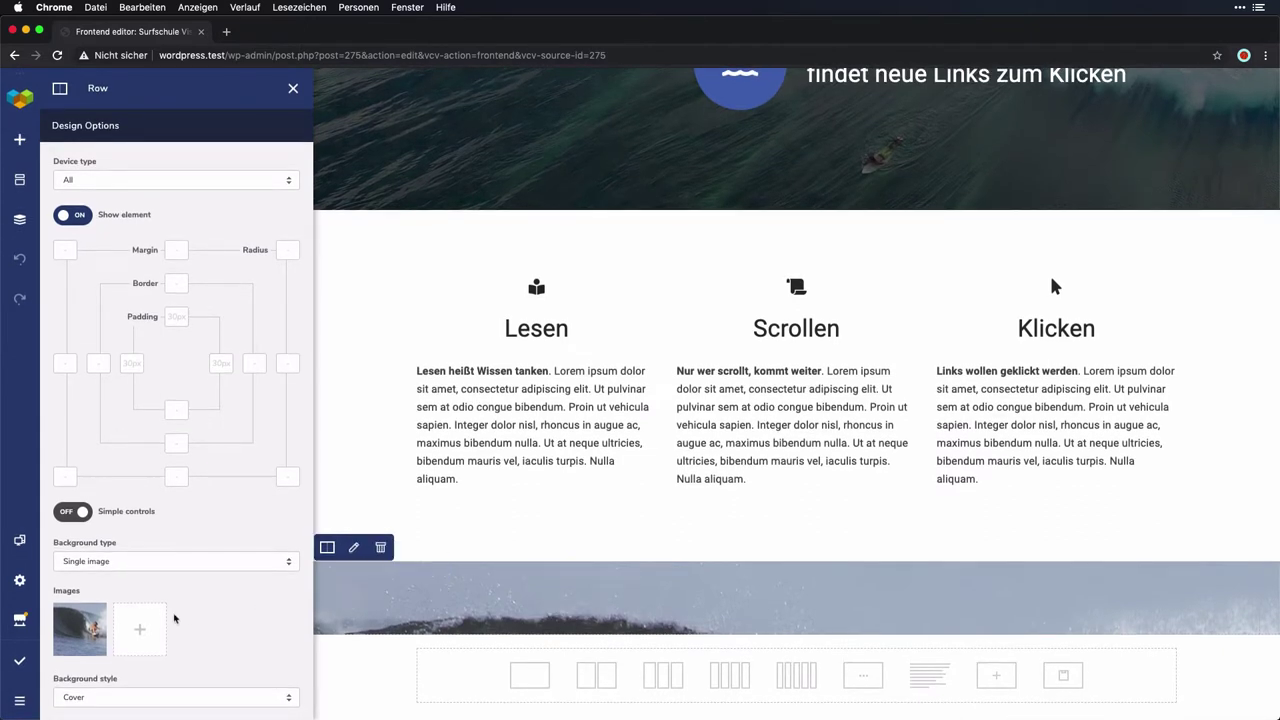
pyautogui.scroll(-7, 174, 618)
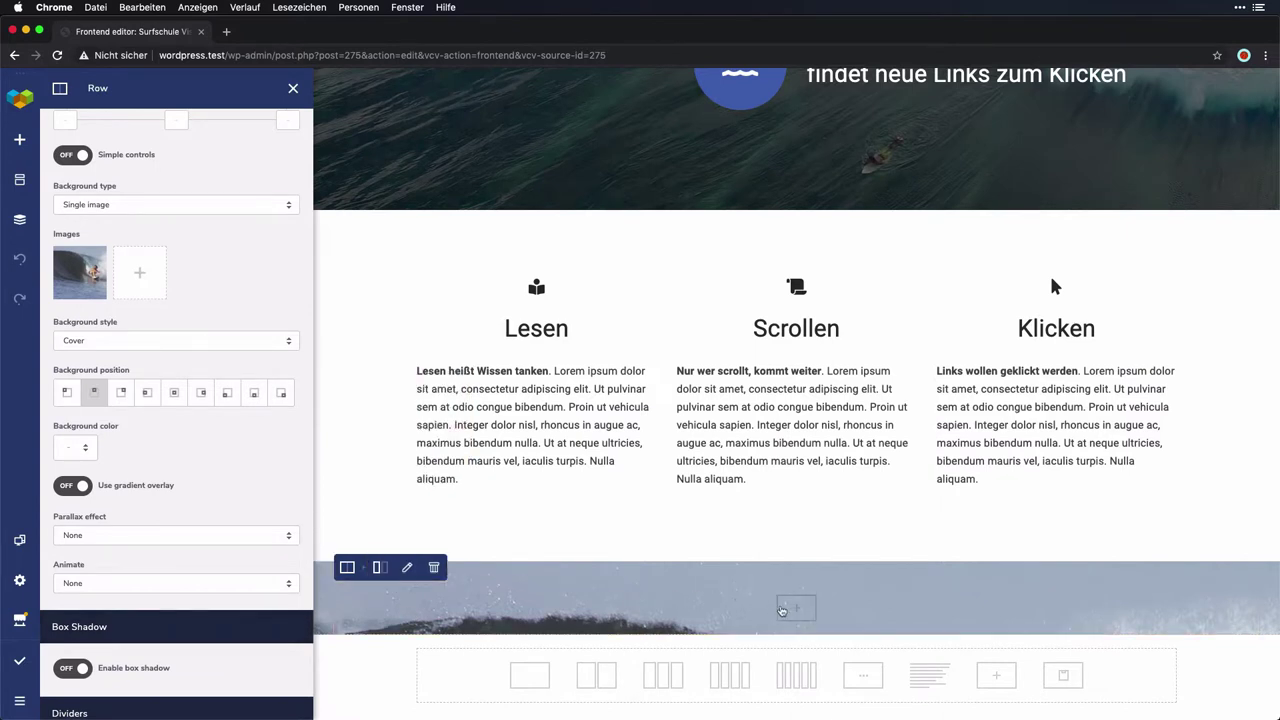
# Step: Add a Google Fonts Heading to the photo row with the text „Lerne zu surfen und die Zukunft gehört dir“ – Anonymous
pyautogui.click(797, 607)
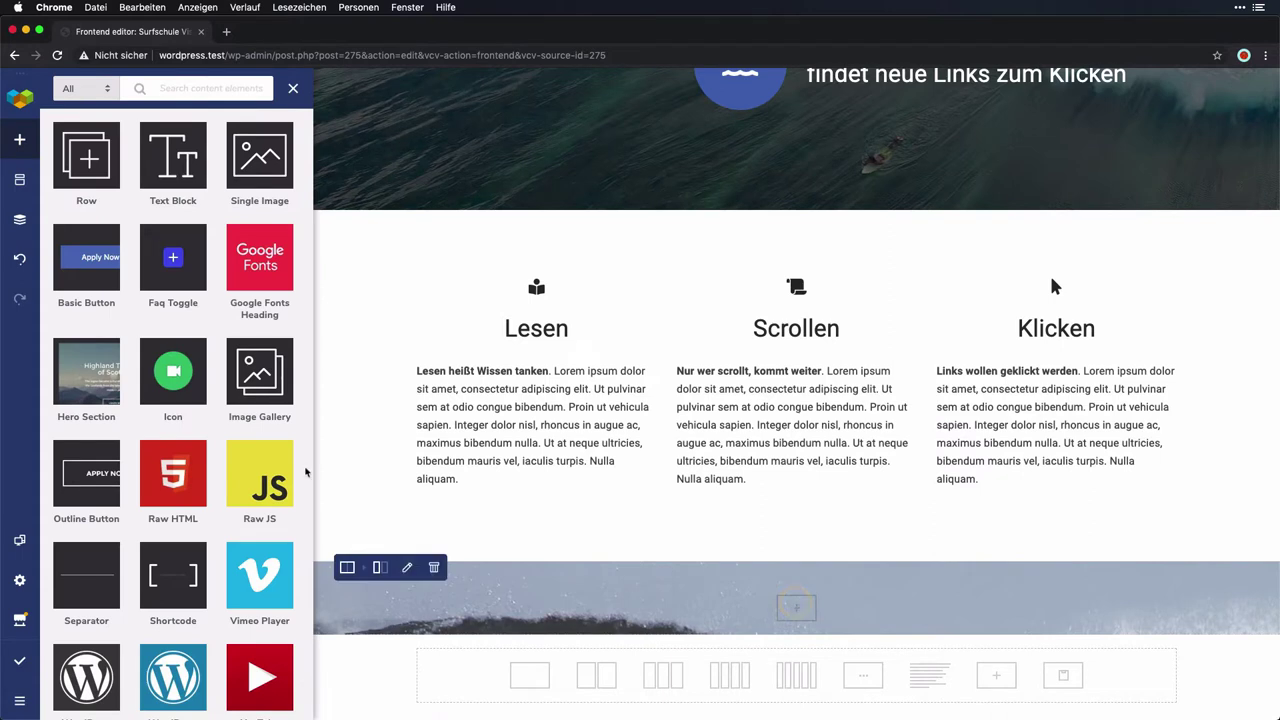
pyautogui.click(270, 290)
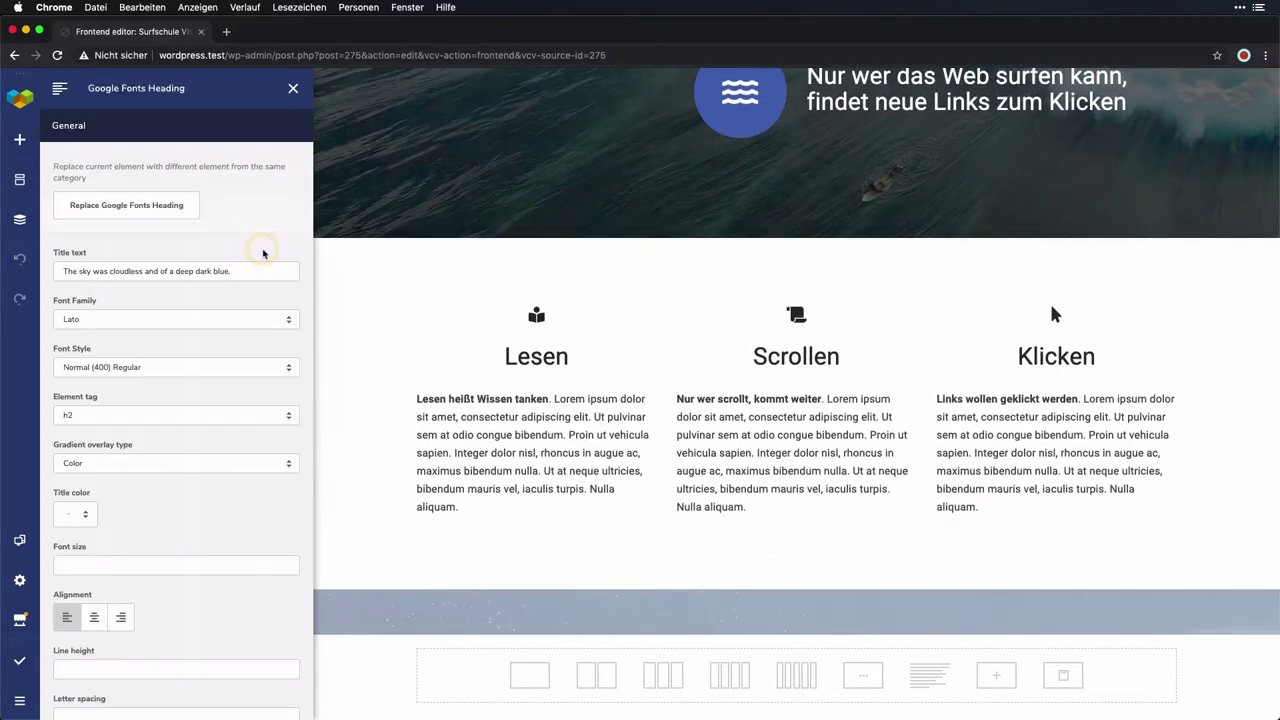
pyautogui.doubleClick(543, 602)
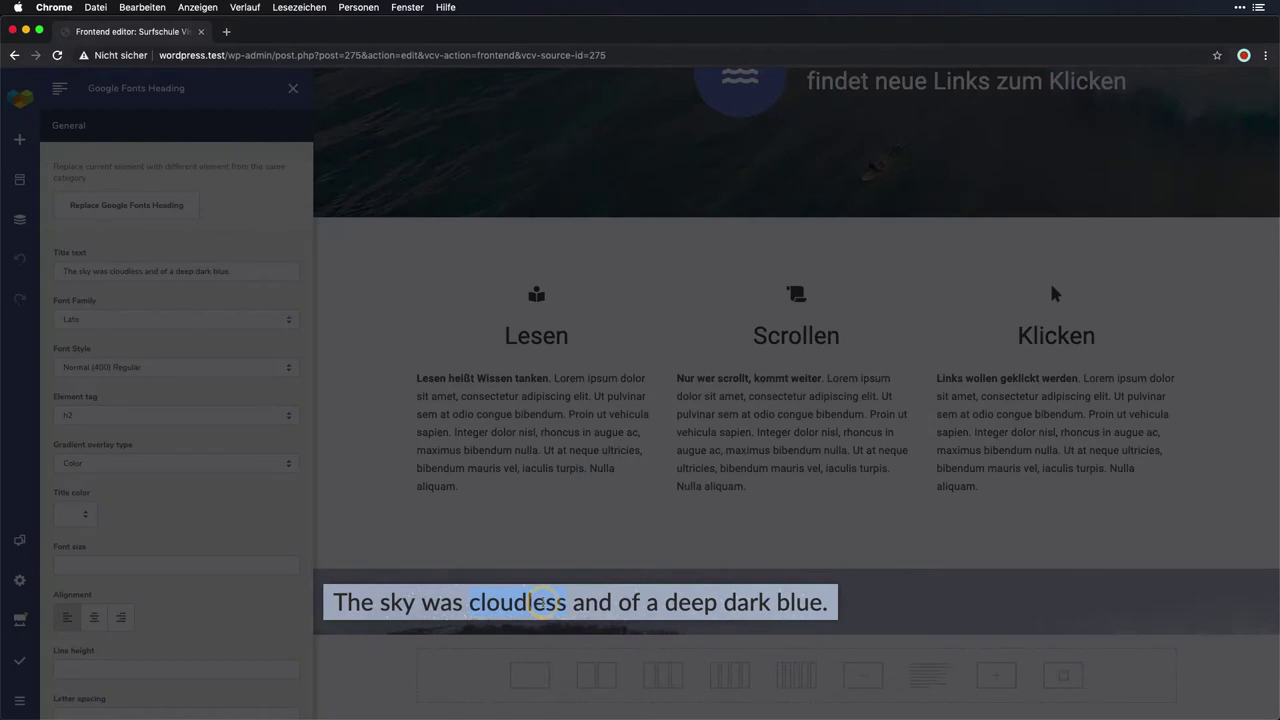
pyautogui.click(543, 602)
pyautogui.press('BackSpace')
pyautogui.write('„Lerne zu surfen und die Zukunft gehört dir" – Anonymous')
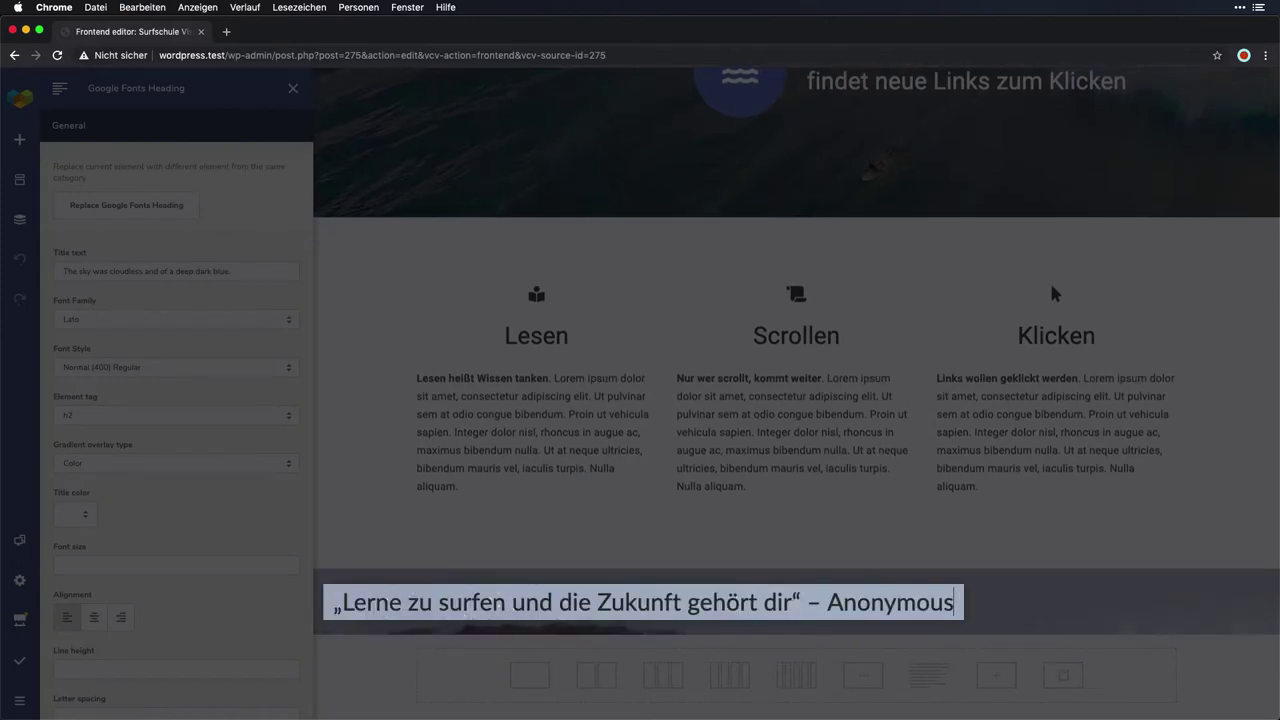
pyautogui.press('super+a')
pyautogui.click(119, 318)
# Step: Set the quote heading's font family to Roboto and its title color to white
pyautogui.click(119, 318)
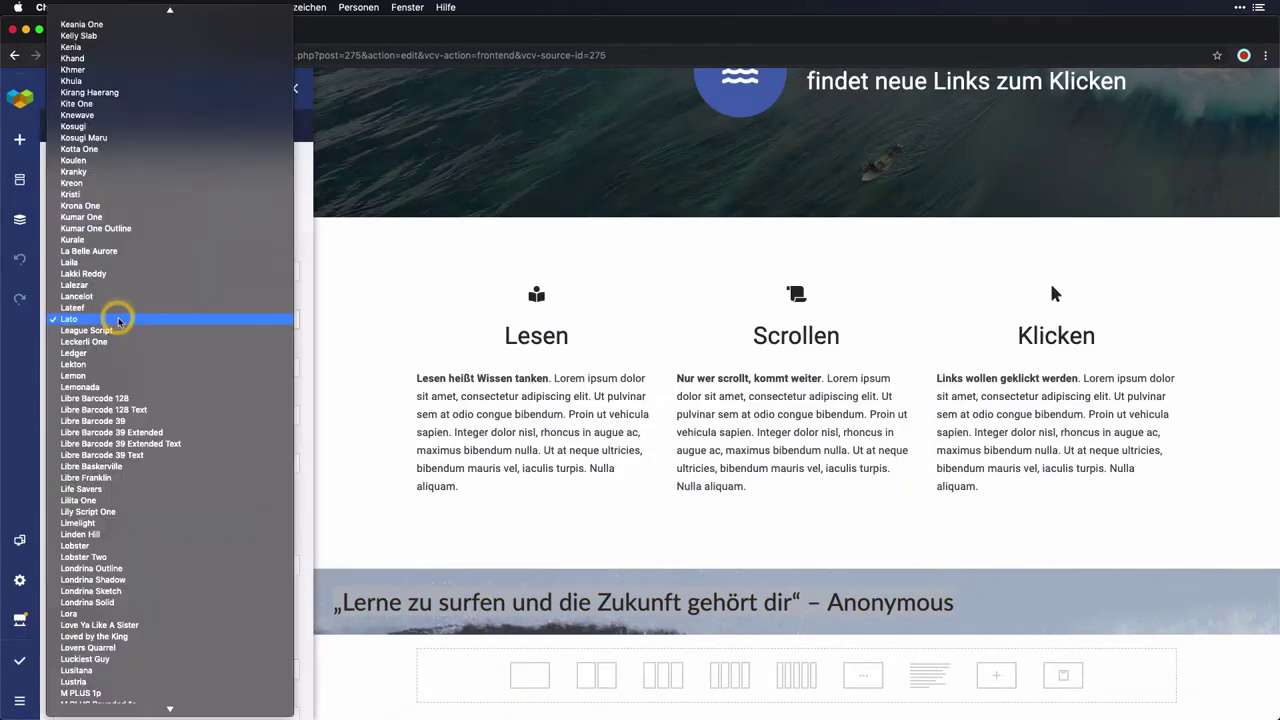
pyautogui.write('ro')
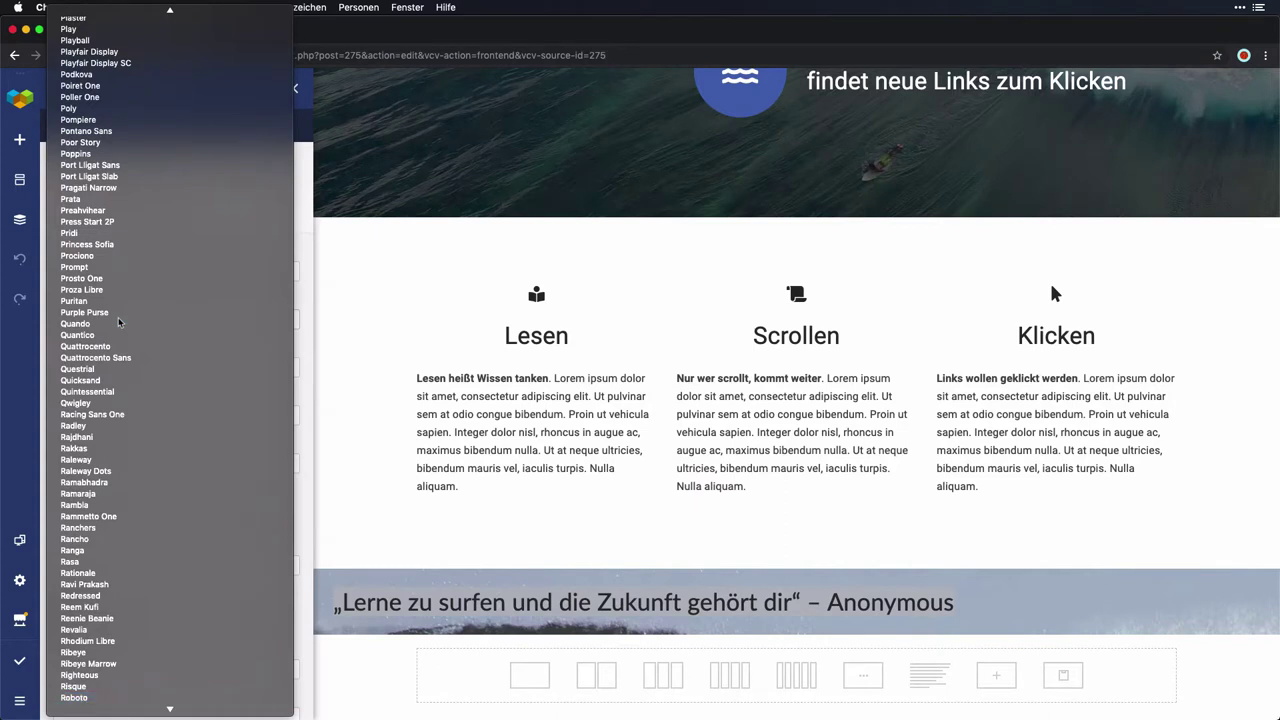
pyautogui.press('Return')
pyautogui.click(84, 510)
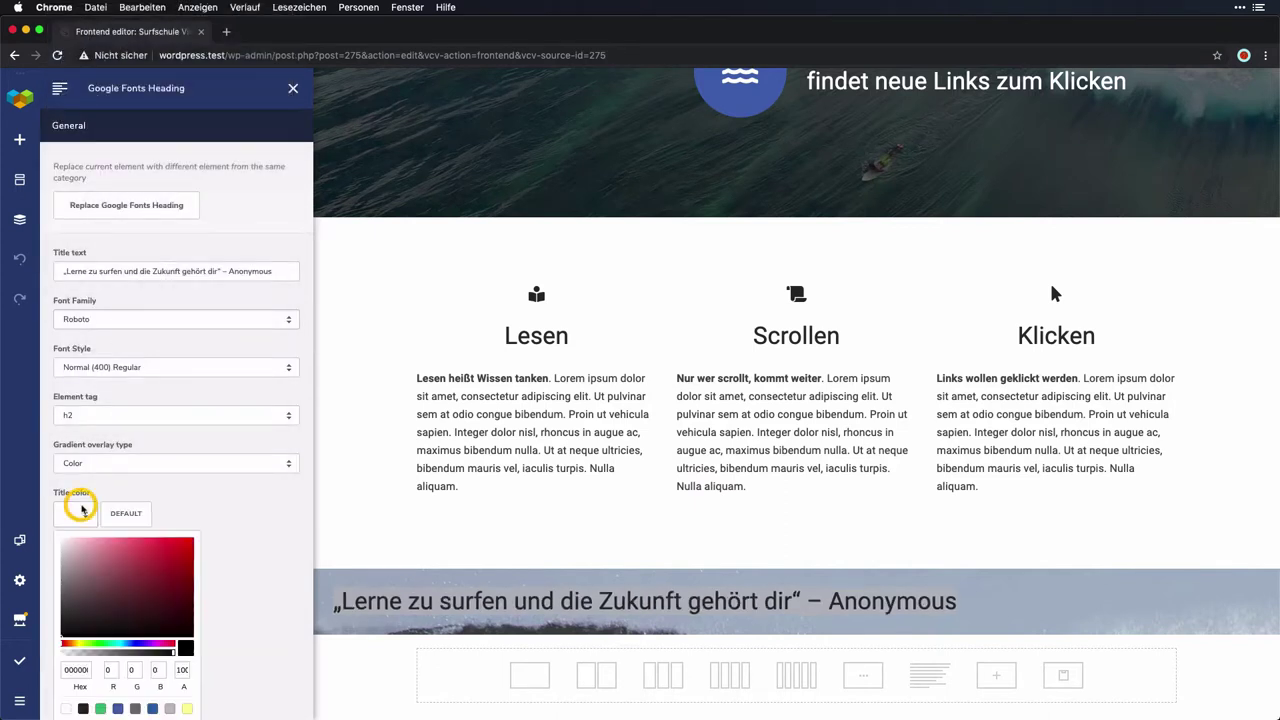
pyautogui.moveTo(97, 591); pyautogui.dragTo(52, 522)
pyautogui.click(40, 509)
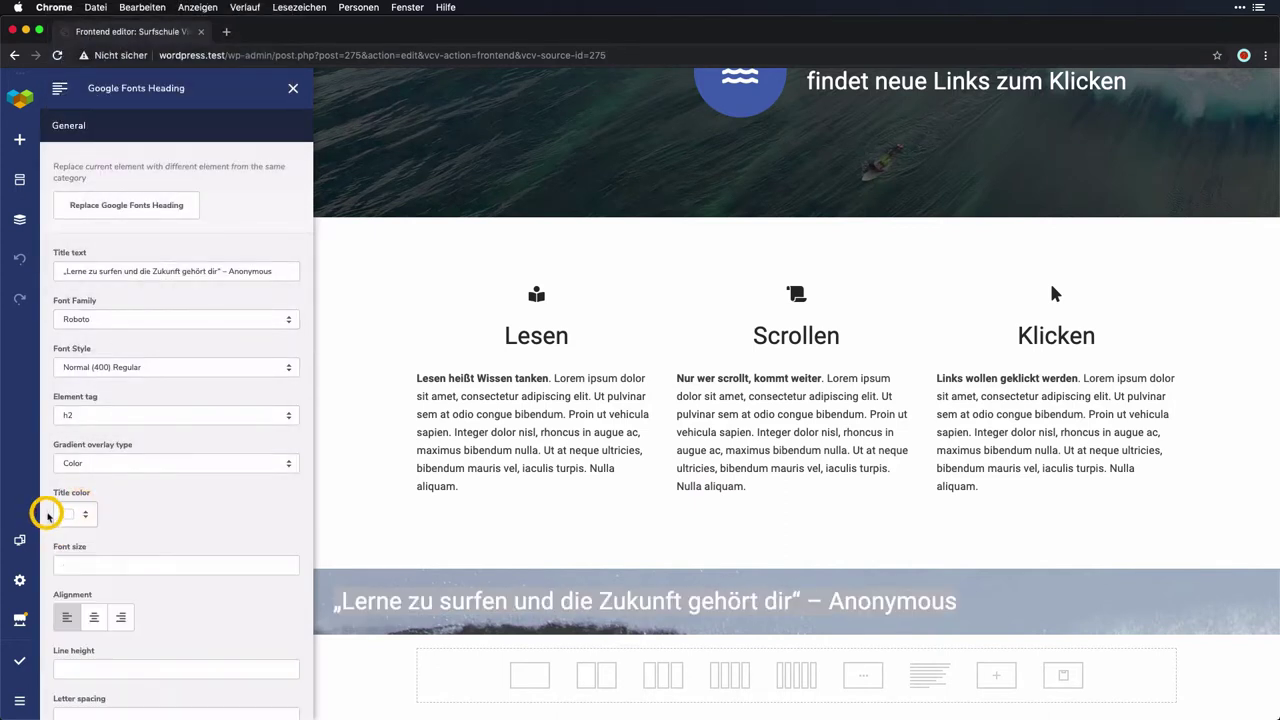
# Step: Set the quote heading's font size to 80 and center its alignment
pyautogui.click(127, 565)
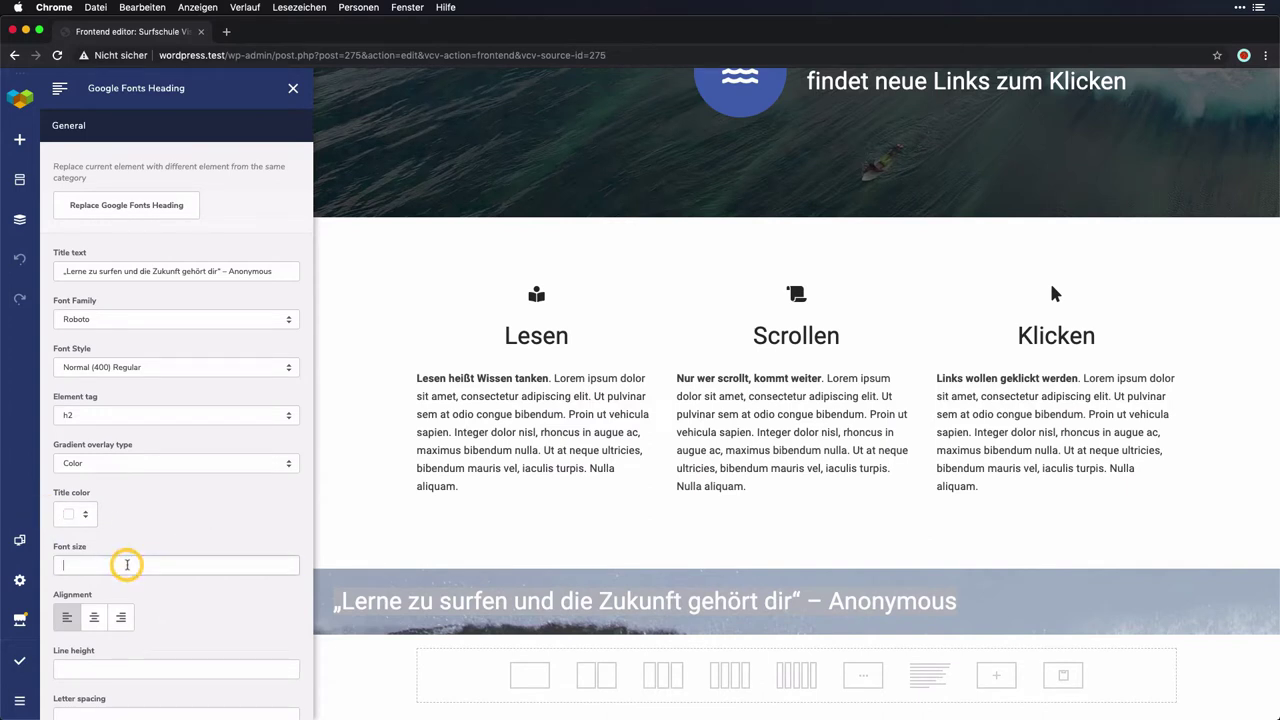
pyautogui.write('80')
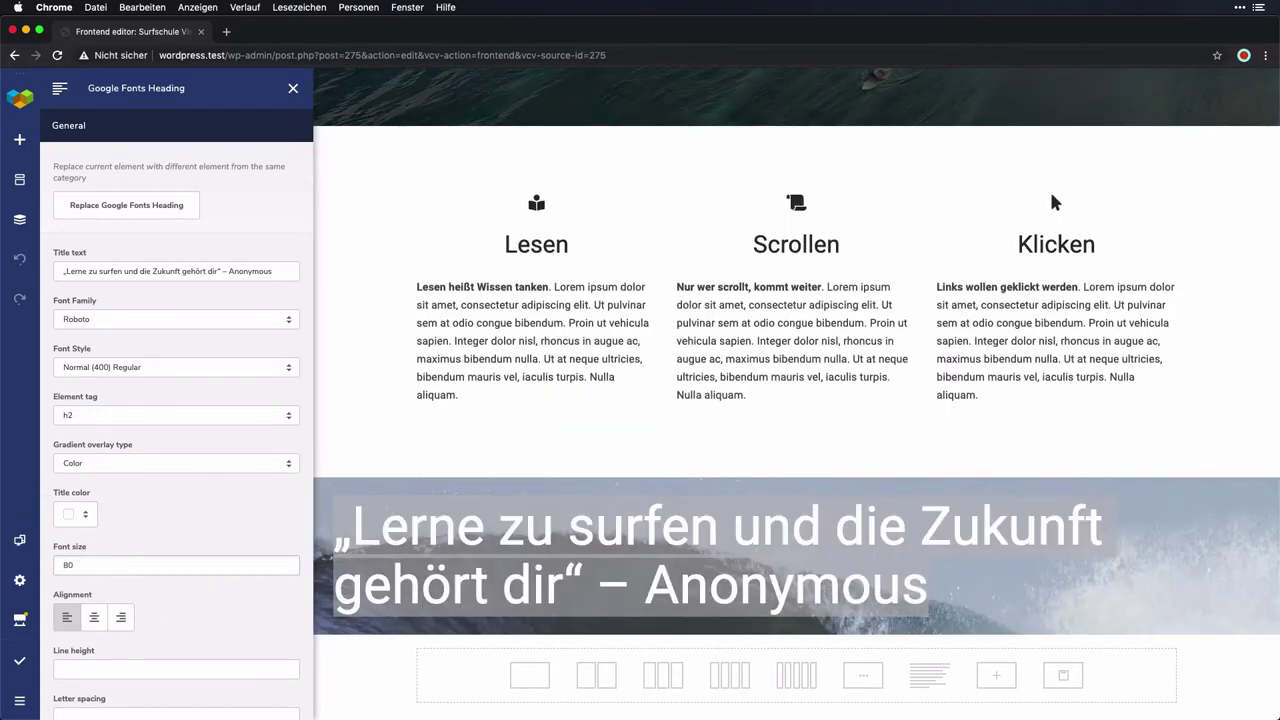
pyautogui.moveTo(94, 618); pyautogui.dragTo(99, 634)
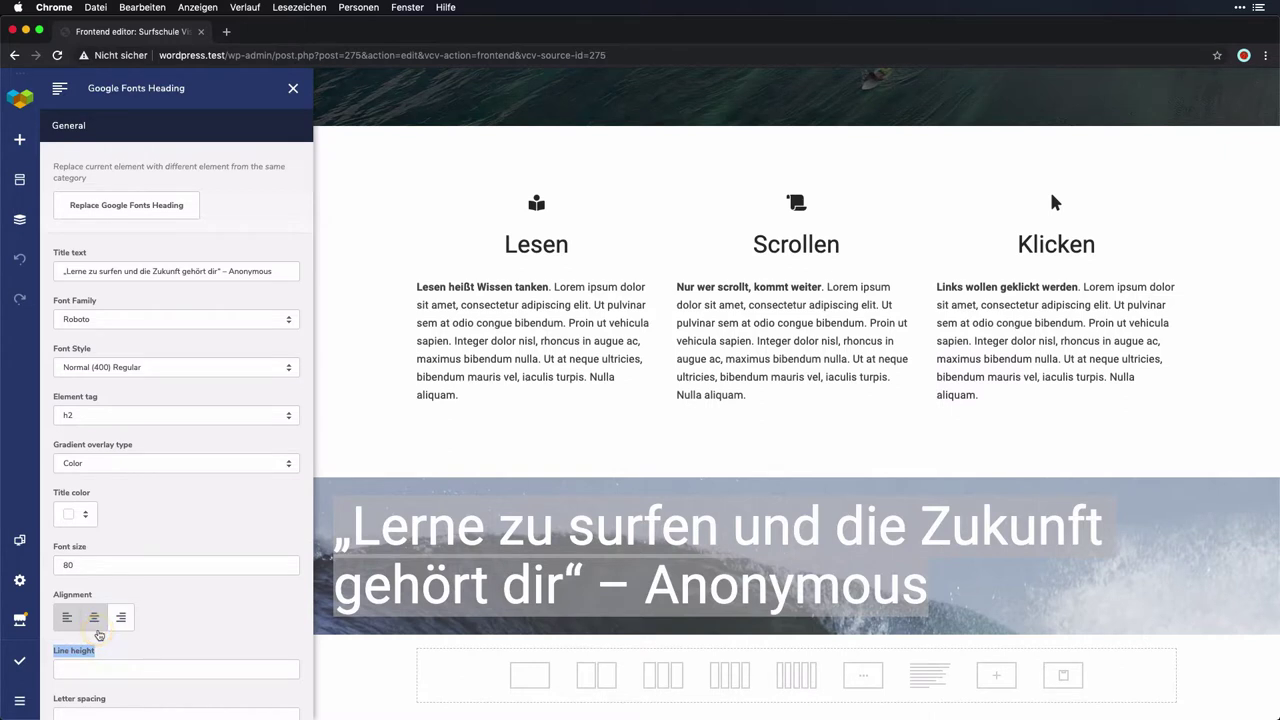
pyautogui.click(95, 620)
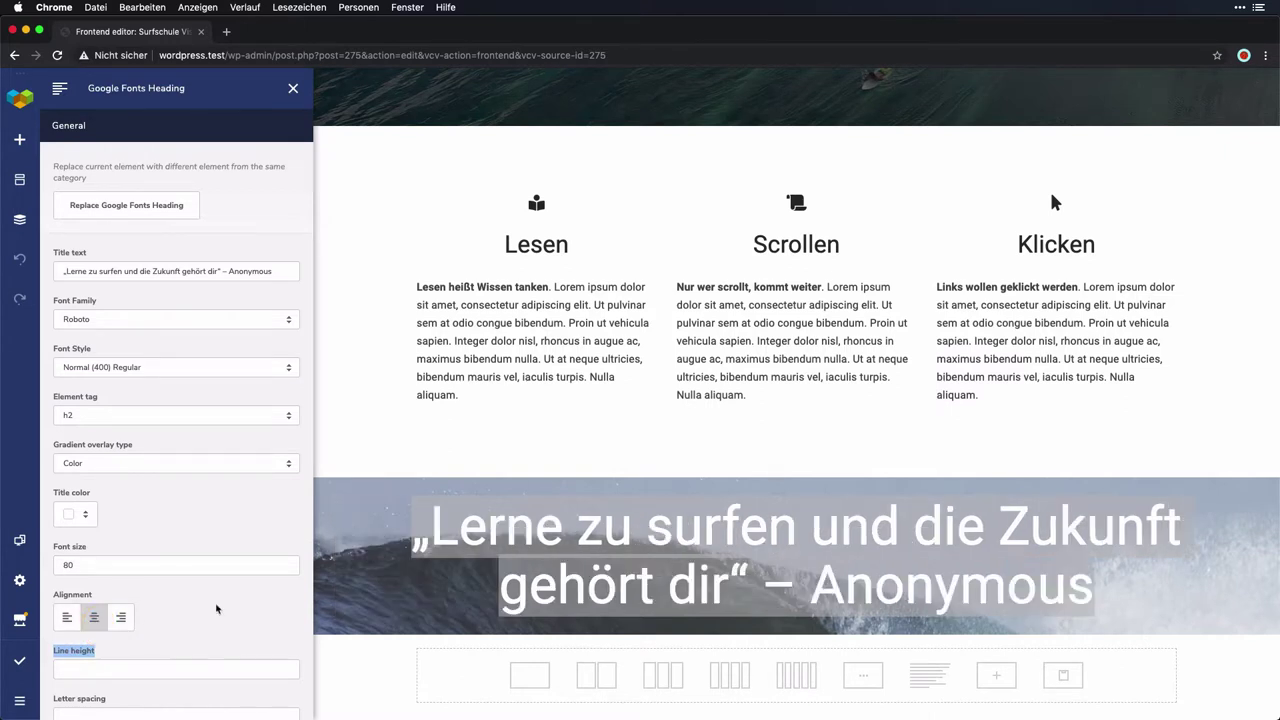
pyautogui.scroll(-2, 216, 608)
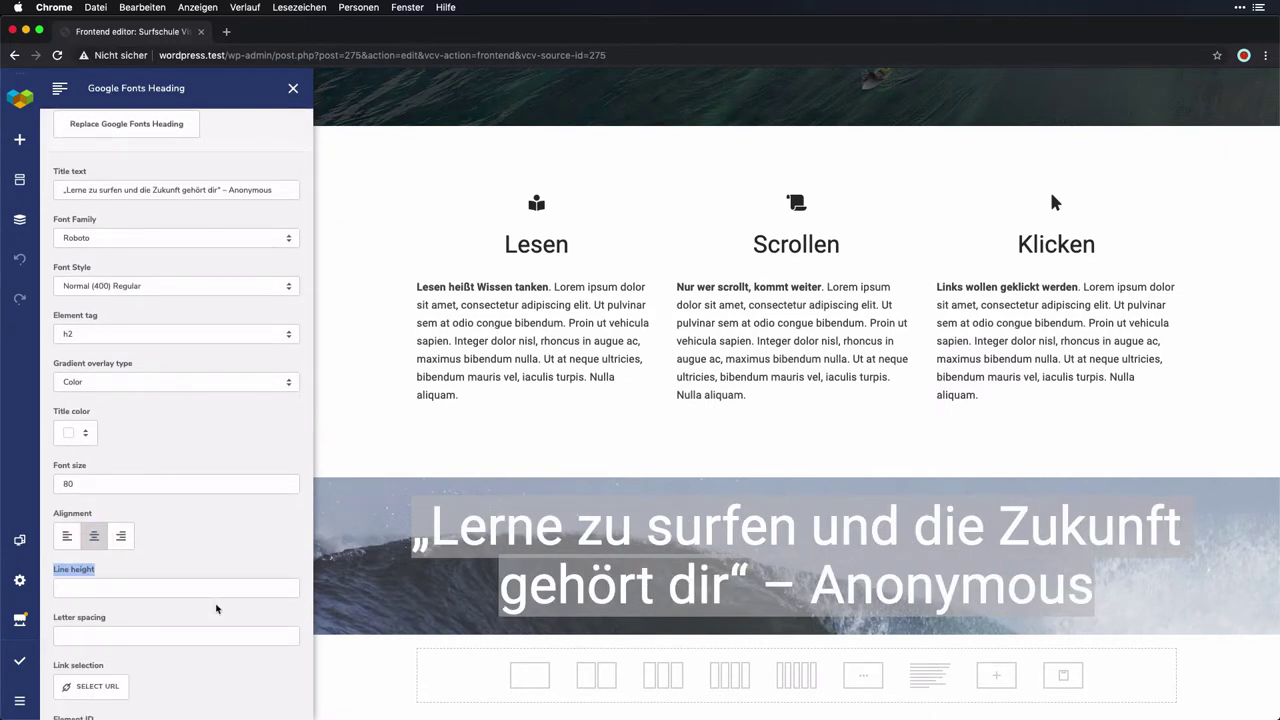